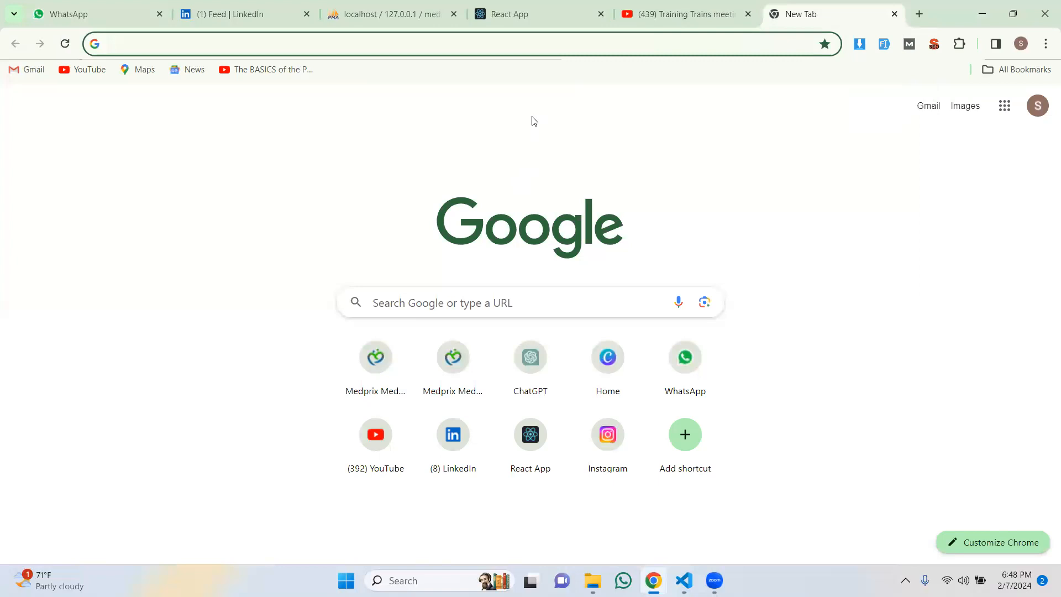
text(word)
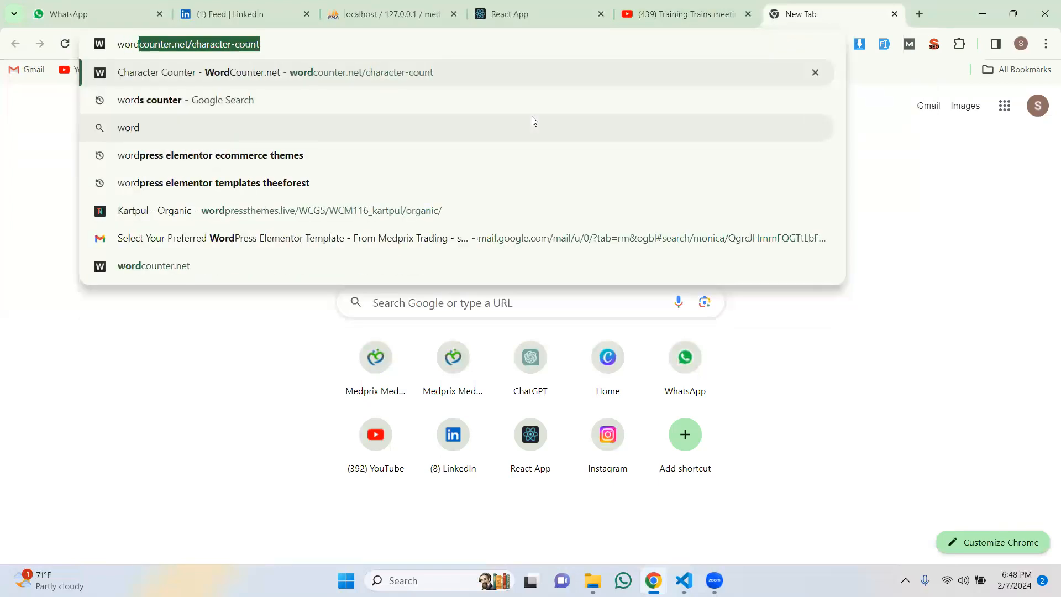
click(463, 311)
text(www.)
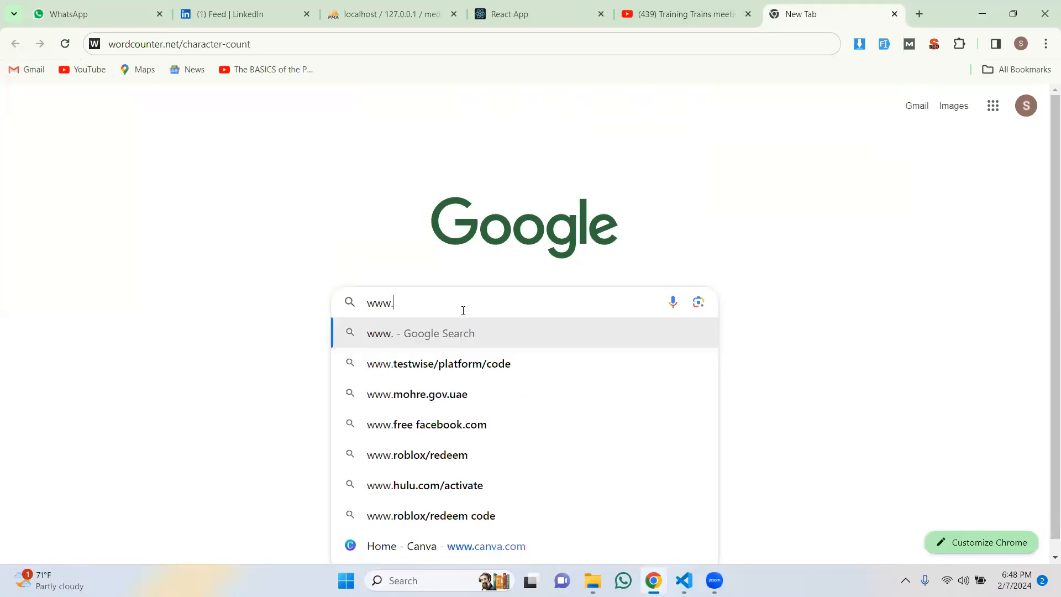
text(google)
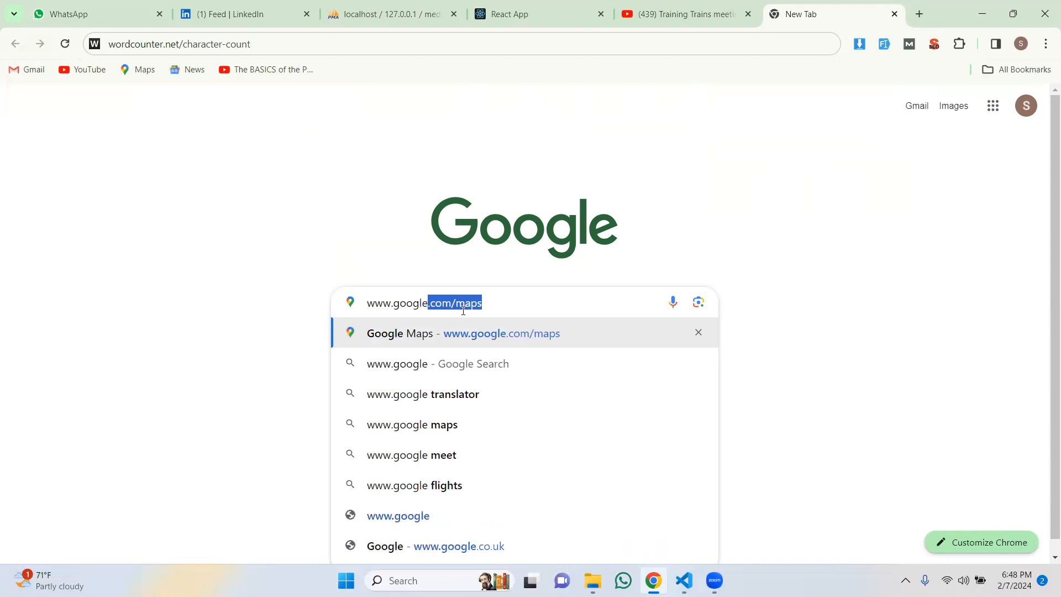
text(.com)
key(Return)
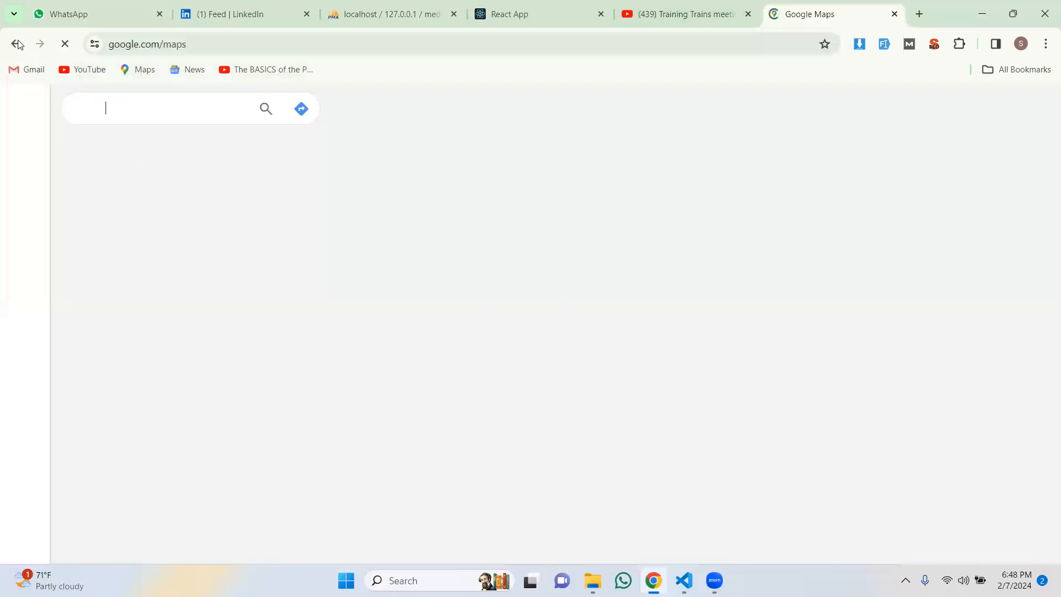
click(18, 44)
click(506, 305)
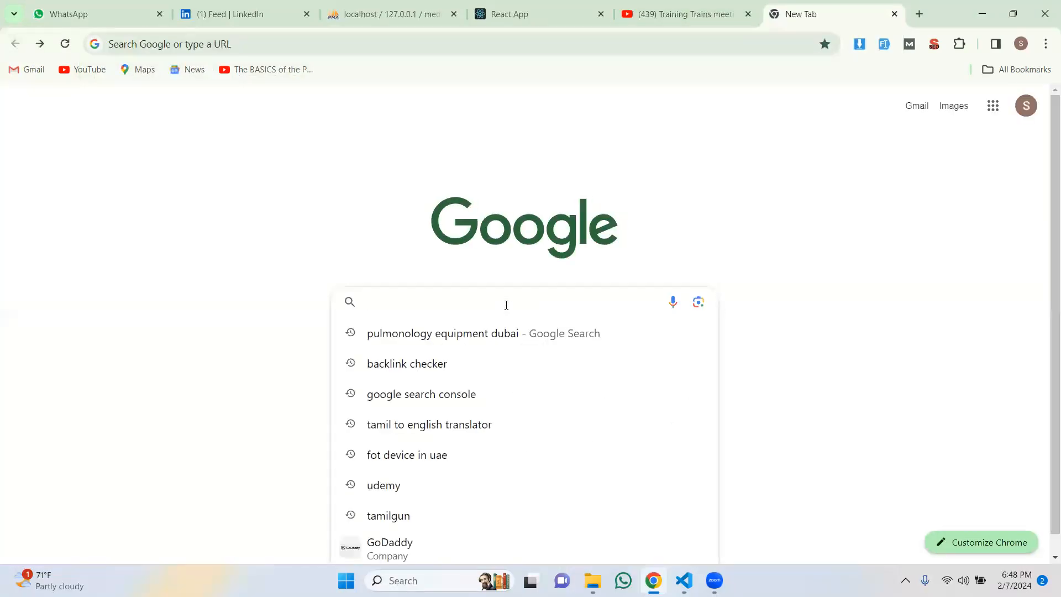
text(www.g)
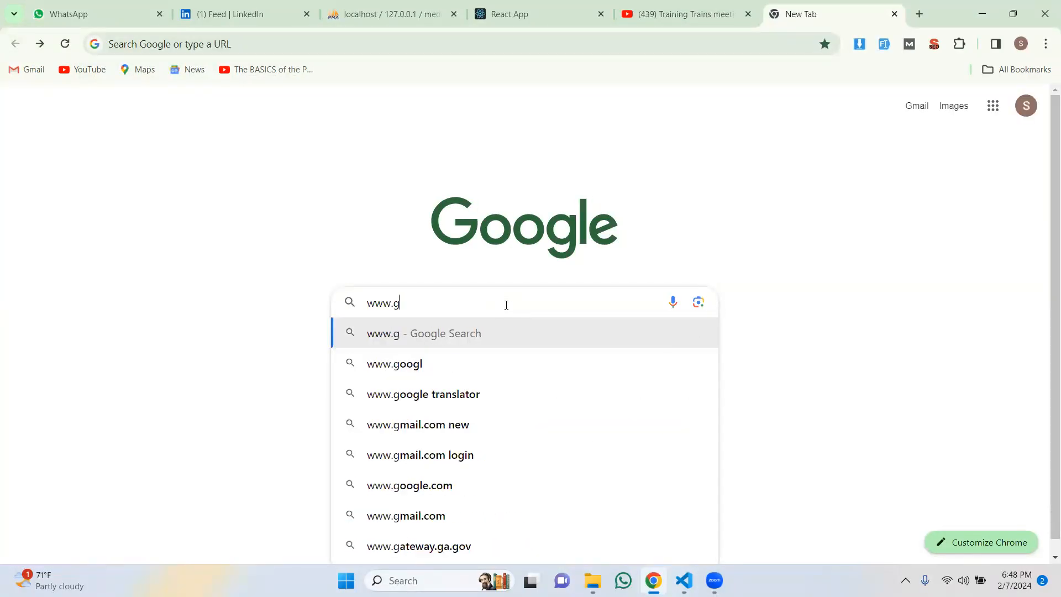
text(oogle.co)
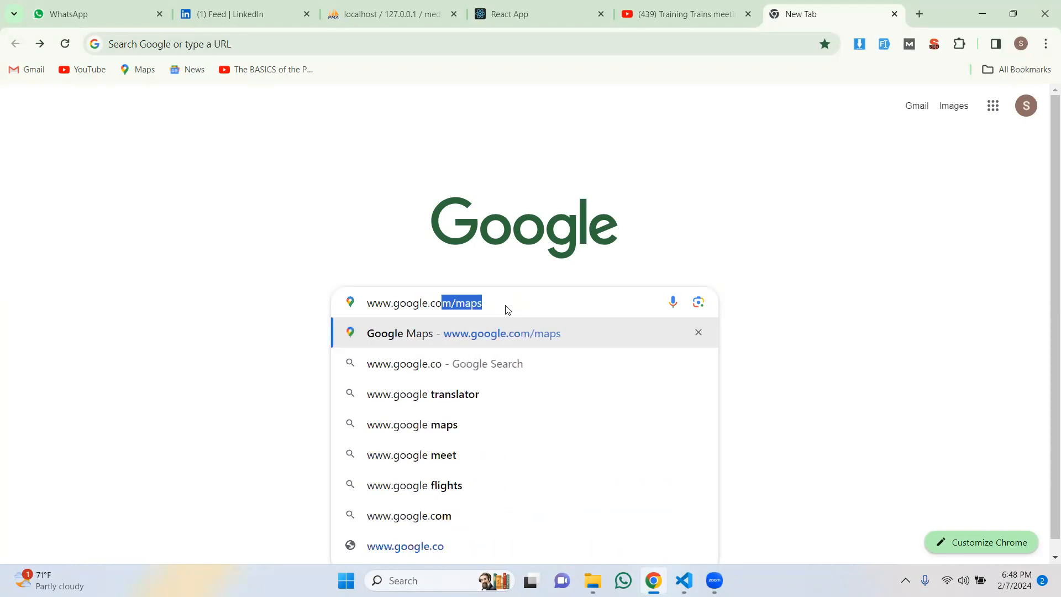
key(BackSpace)
text(m)
key(Return)
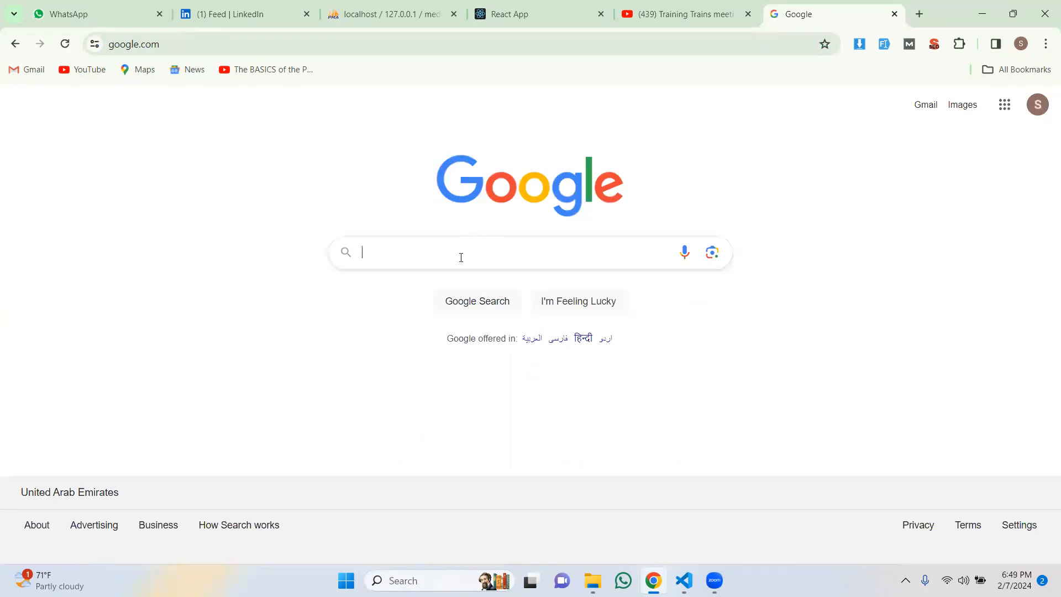
Step: Search Google for 'wordpress download'
text(wor)
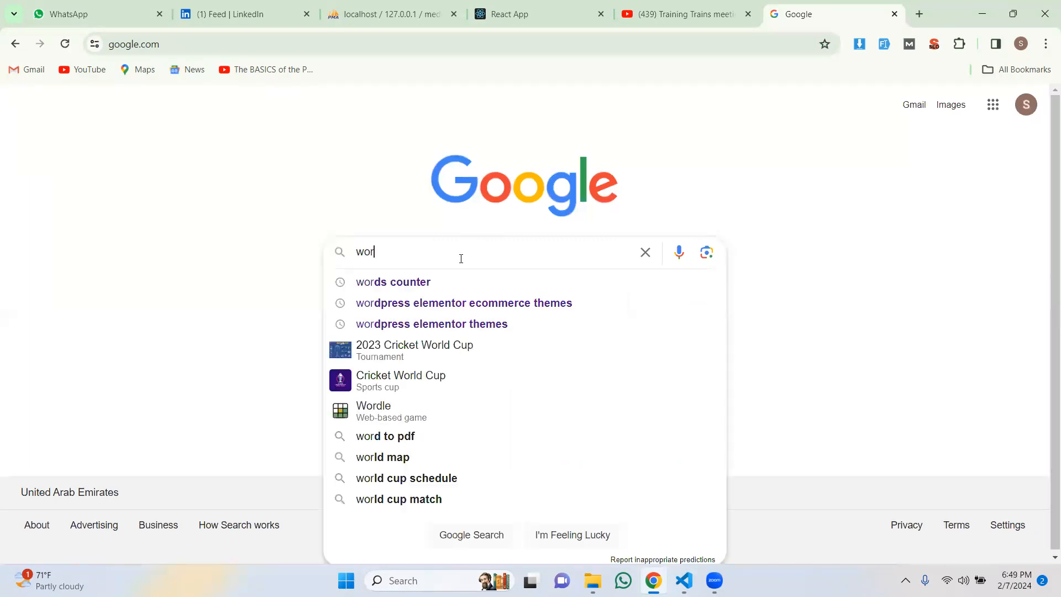
text(dpre)
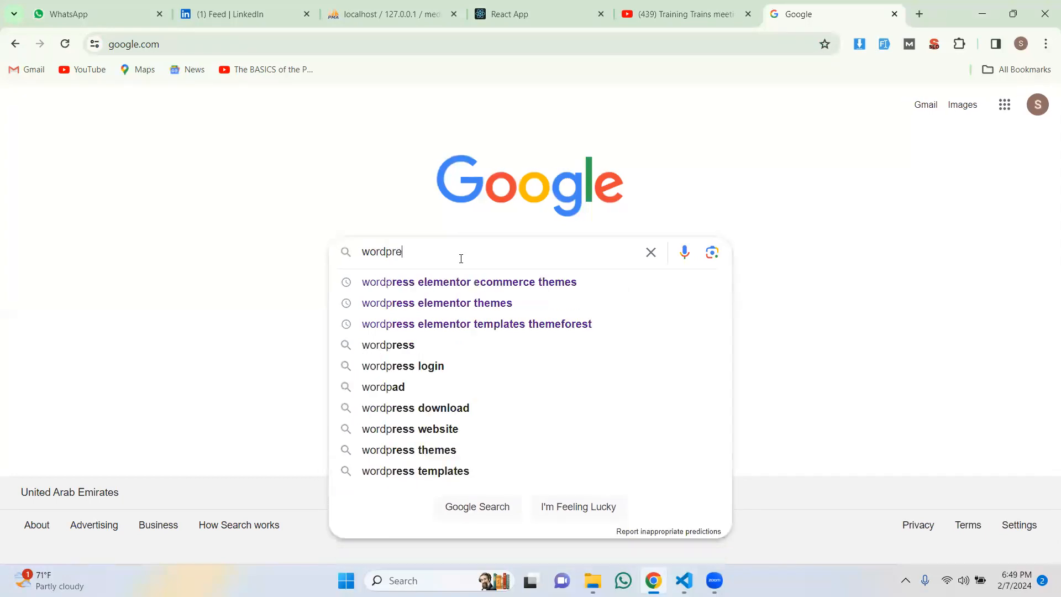
text(ss down;o)
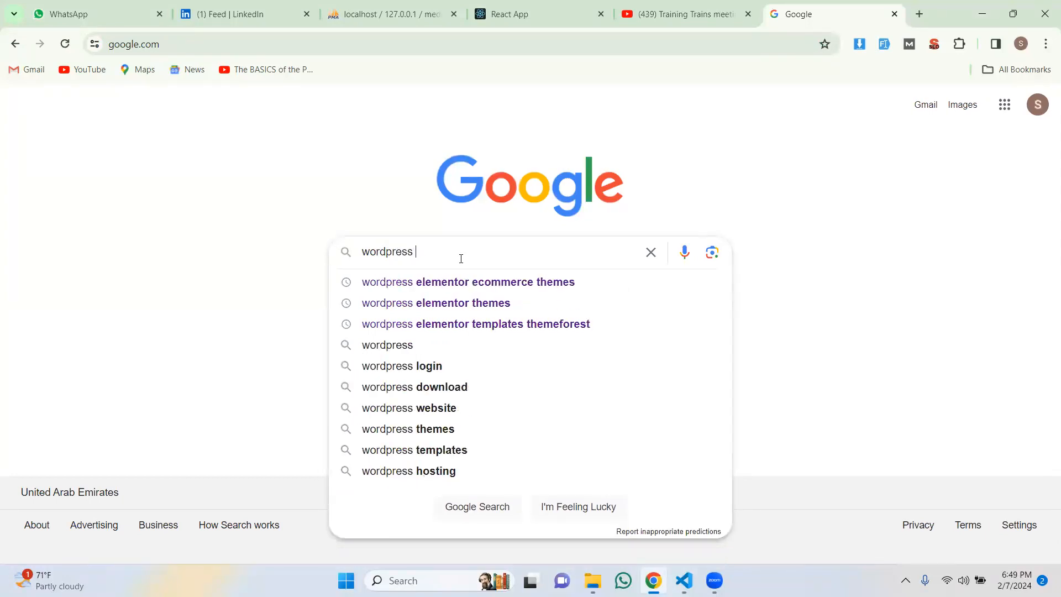
key(BackSpace)
key(BackSpace)
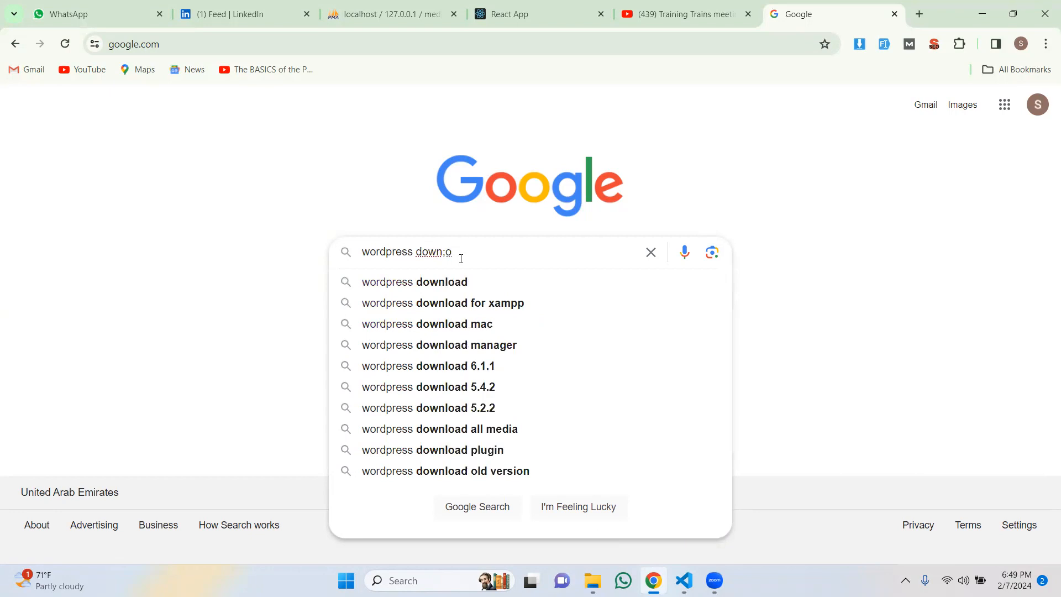
text(load)
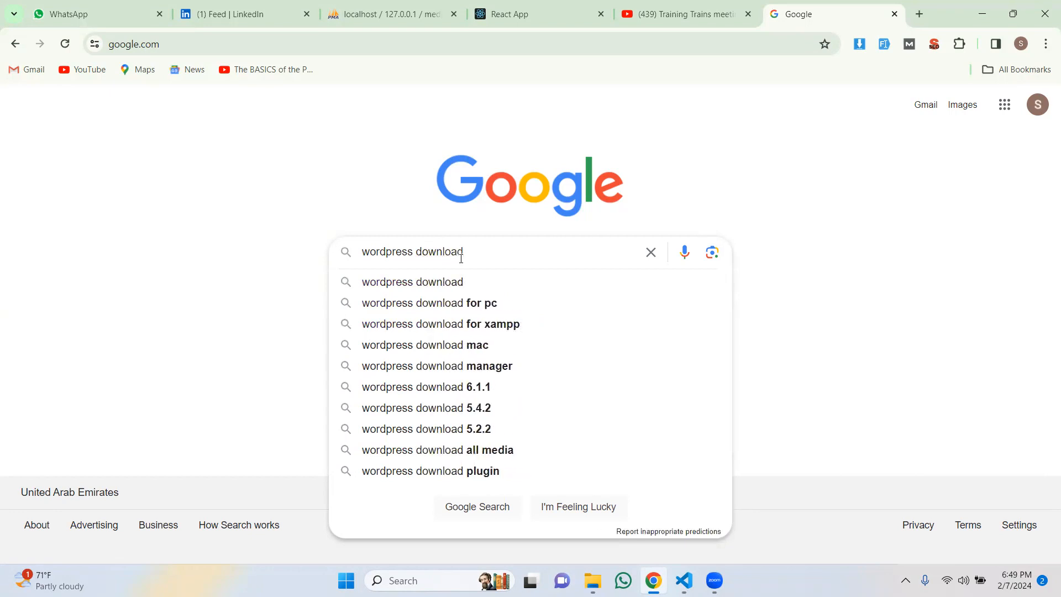
key(Return)
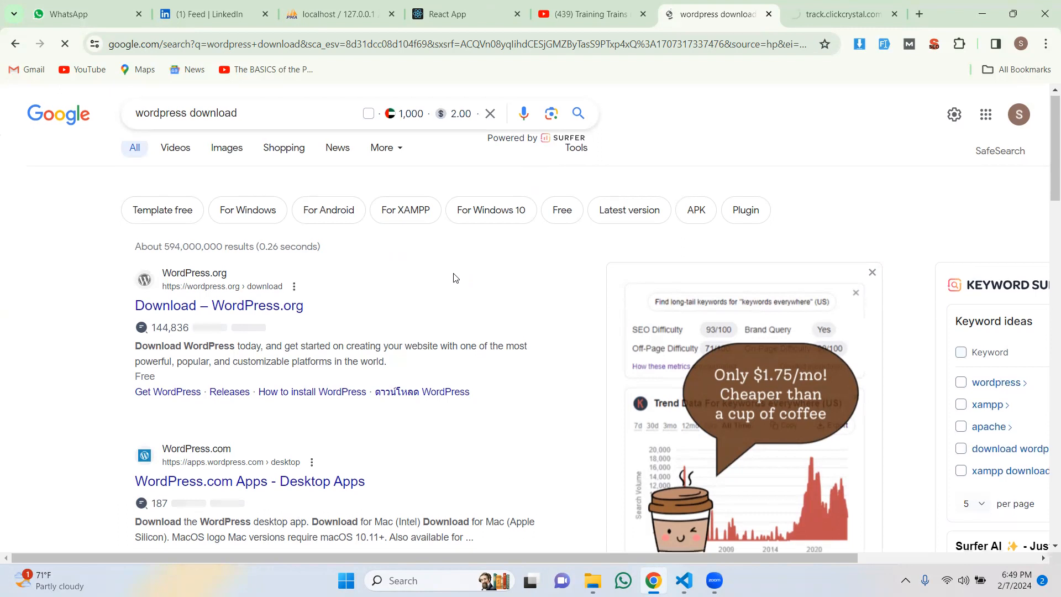
Step: Open the WordPress.org Download result and download the WordPress 6.4.3 zip
scroll(454, 277, down, 3)
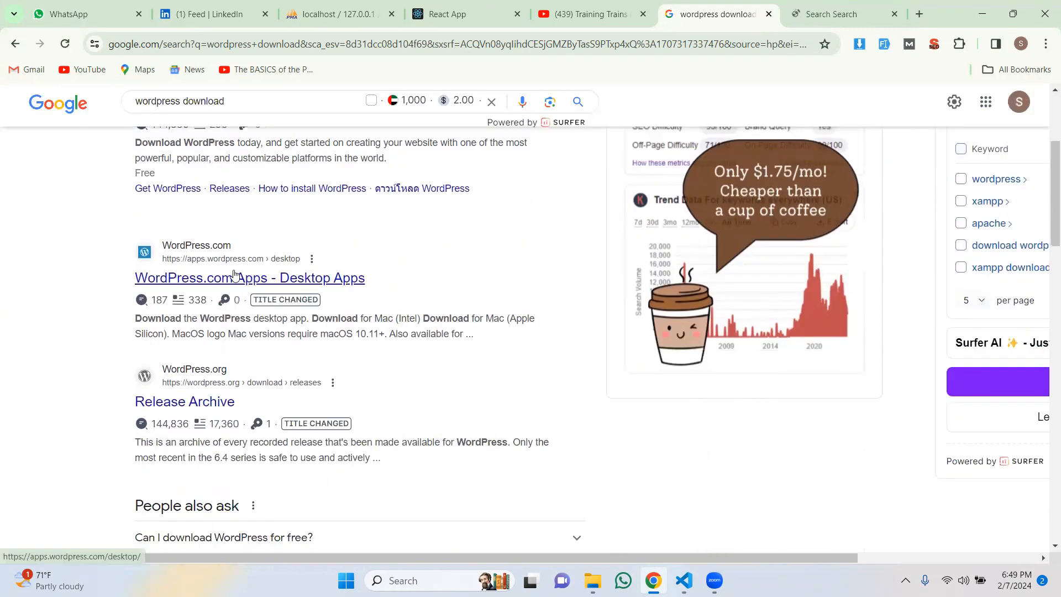
scroll(237, 277, up, 3)
click(193, 296)
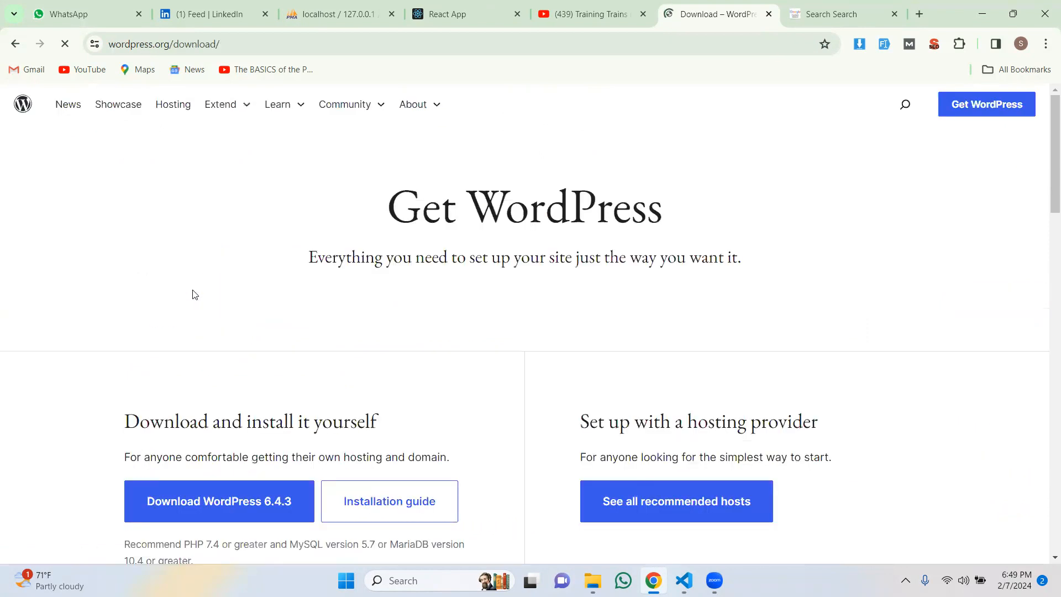
scroll(204, 308, down, 2)
scroll(205, 308, down, 1)
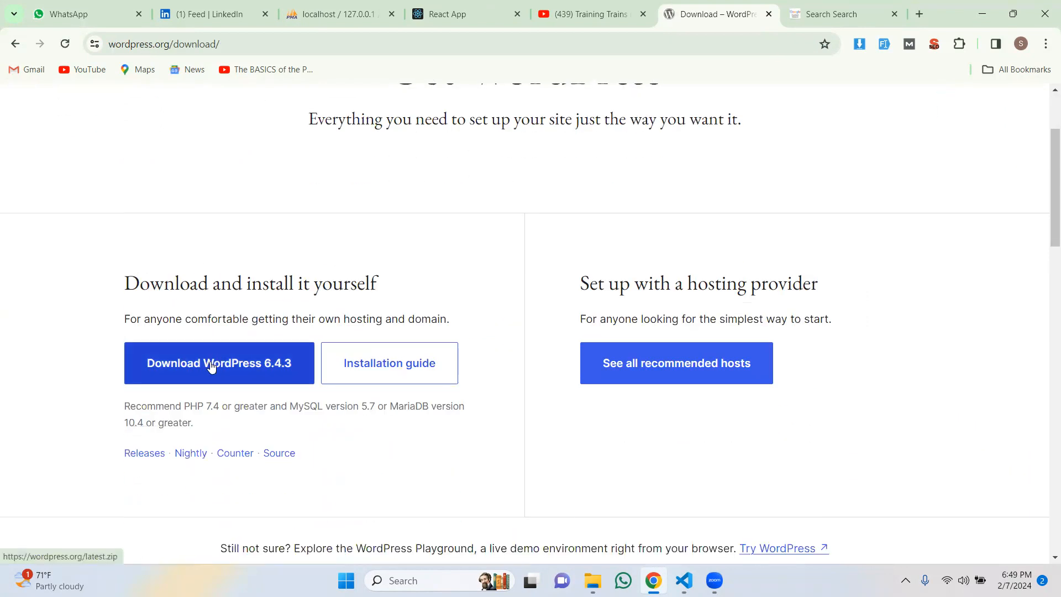
click(210, 366)
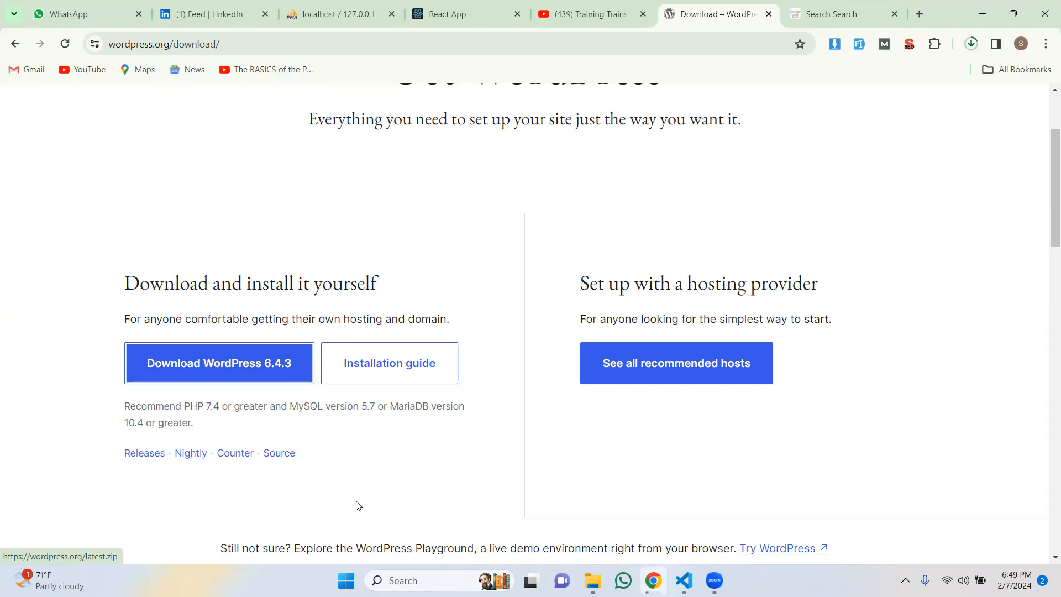
Step: Launch XAMPP Control Panel via a 'xam' search, check Apache and MySQL are running, then minimise it
click(420, 581)
text(xam)
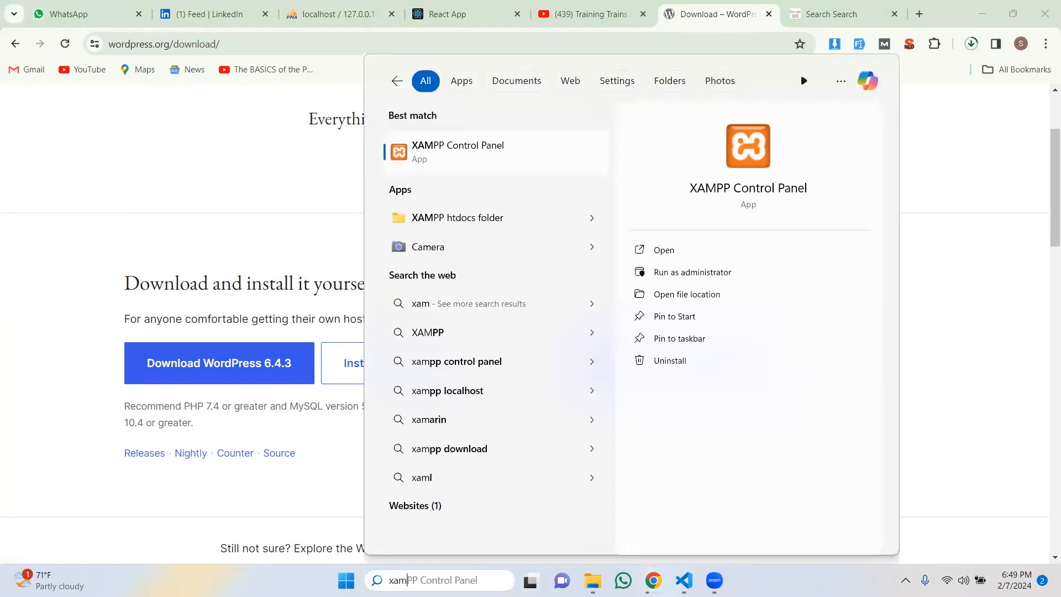
key(Return)
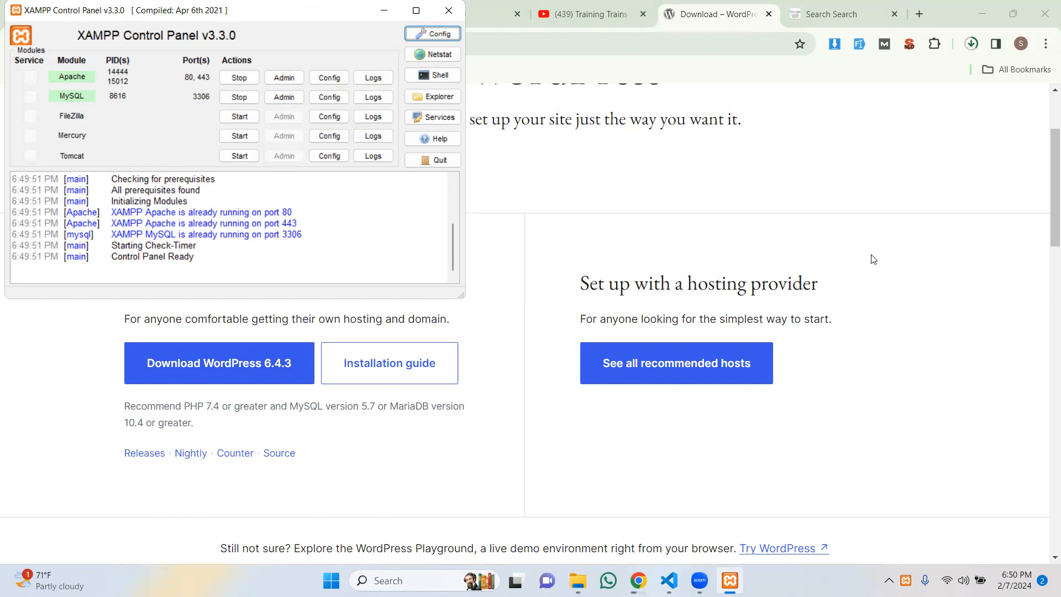
click(381, 12)
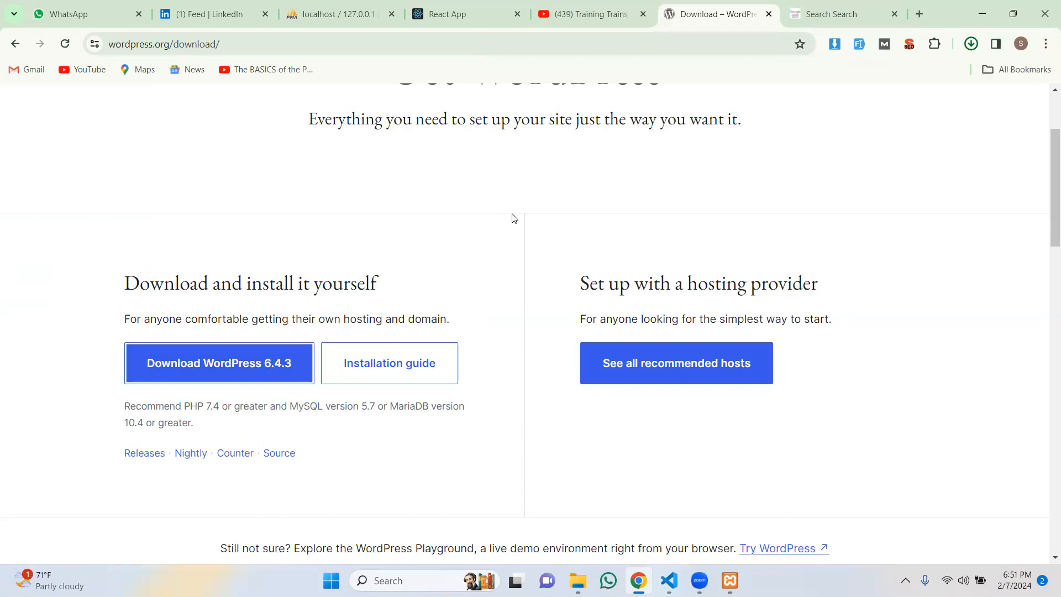
Step: In the Medprix admin, collapse Sales Tracking and open Purchase Tracking's List of Purchase Orders
click(450, 15)
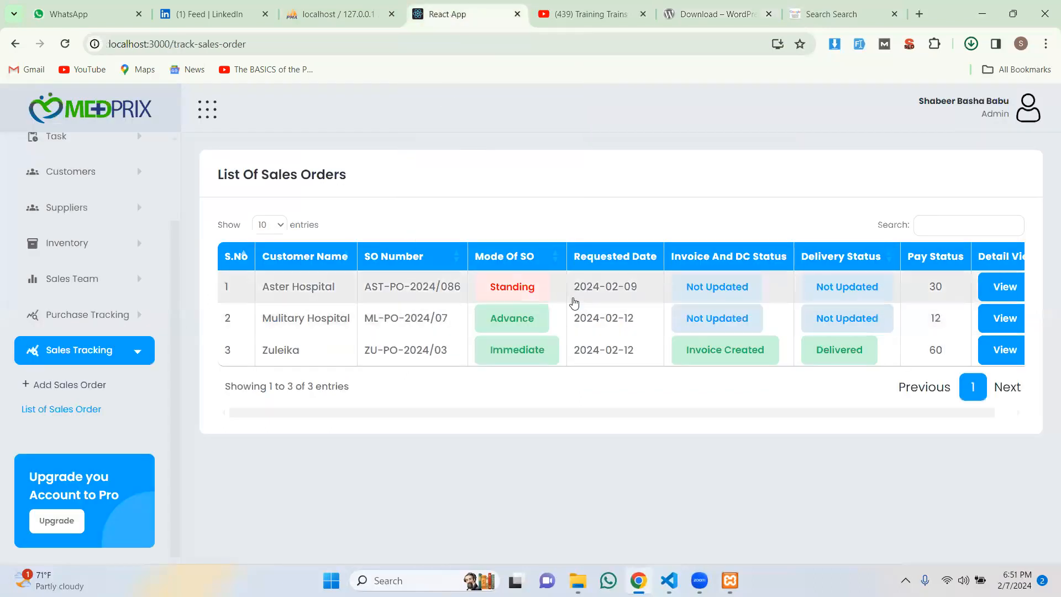
scroll(61, 282, up, 3)
scroll(61, 285, down, 2)
scroll(61, 284, up, 2)
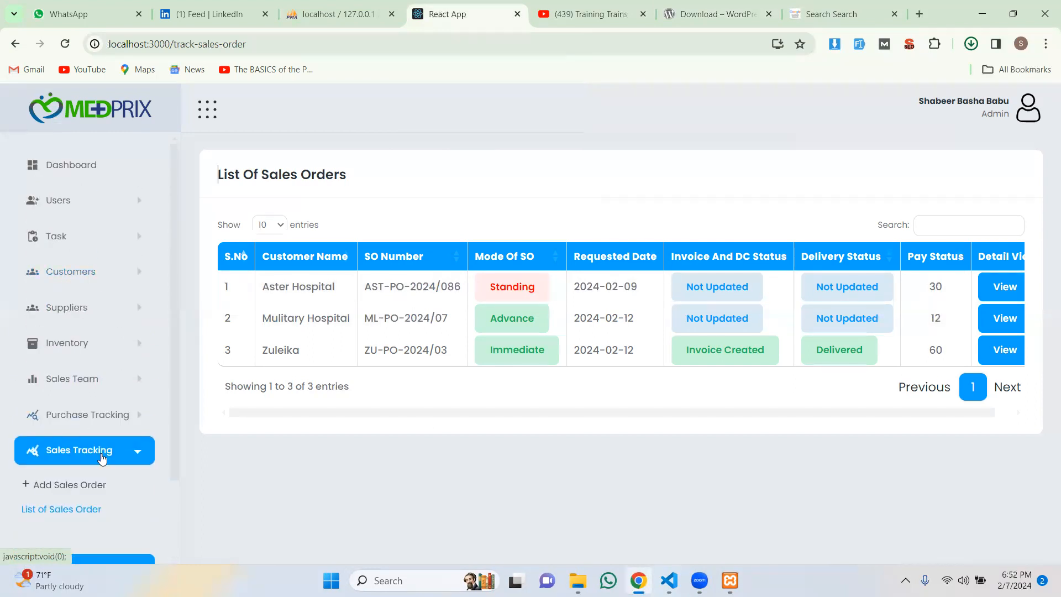
click(102, 458)
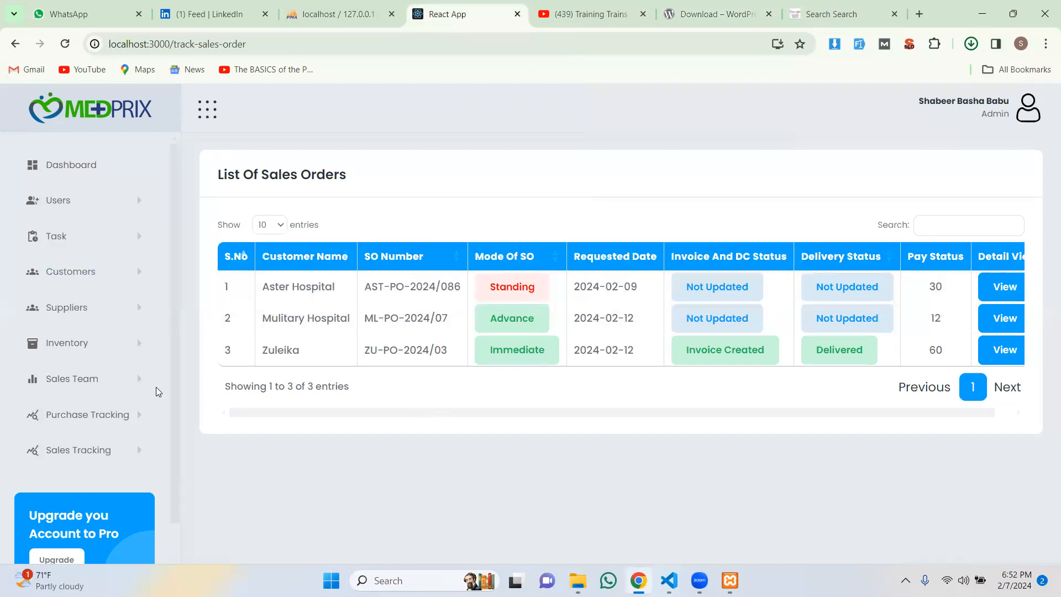
click(82, 409)
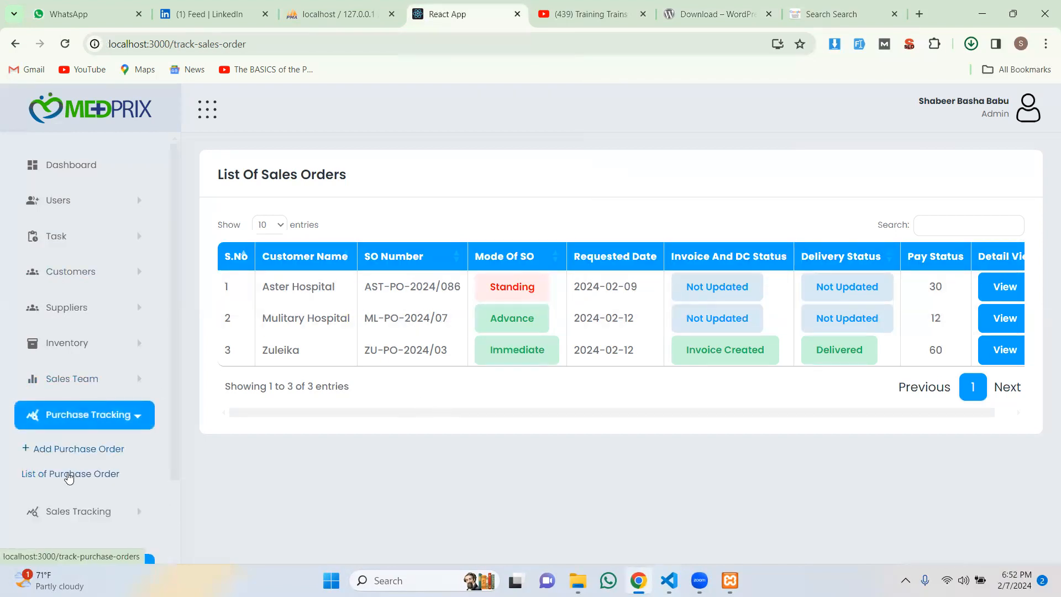
click(70, 473)
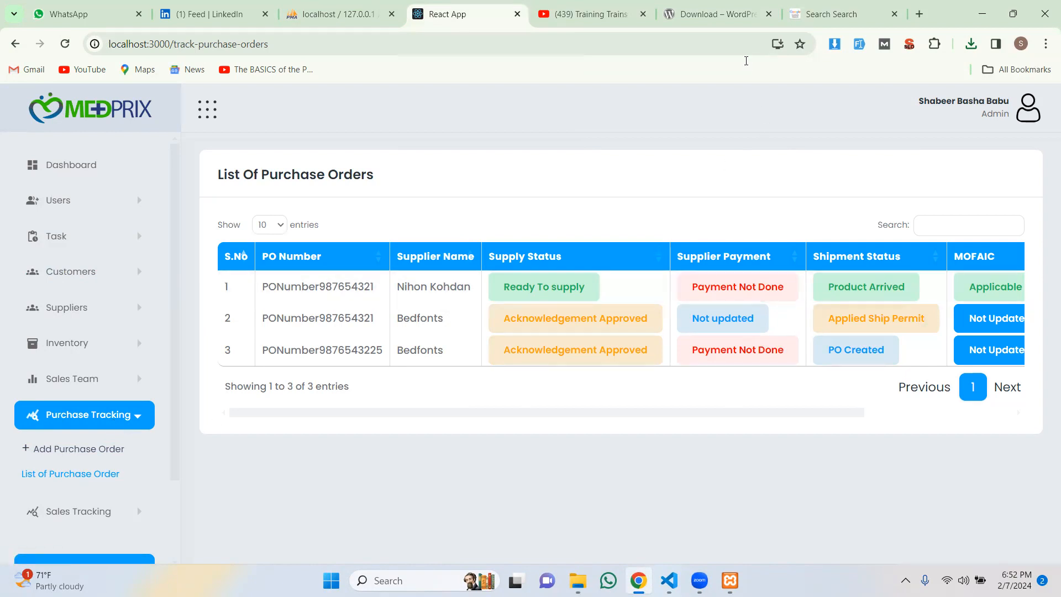
Step: Return to the WordPress download tabs, then open the Downloads folder in File Explorer
click(724, 9)
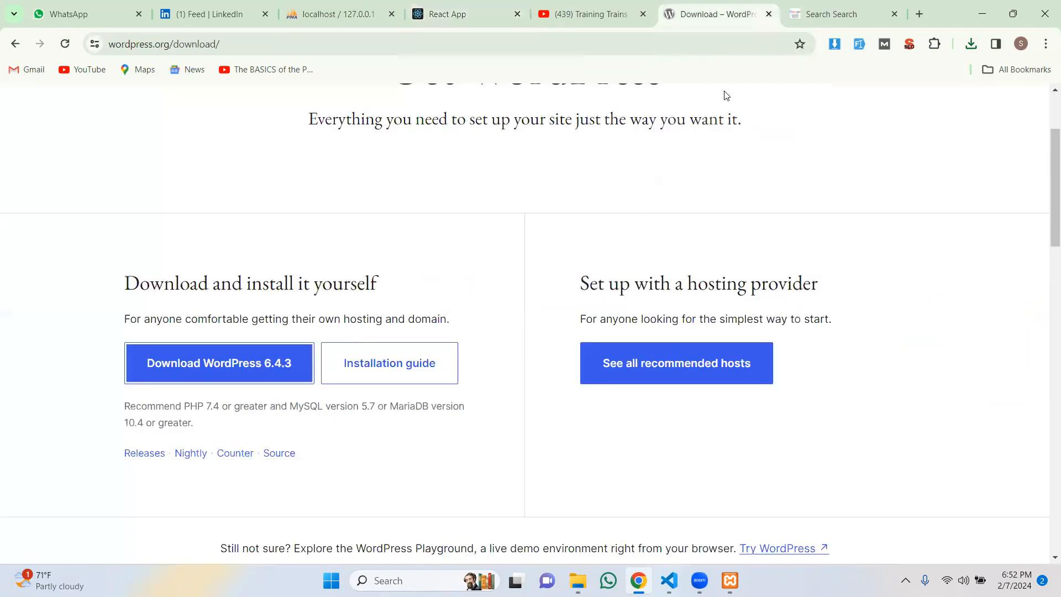
click(853, 23)
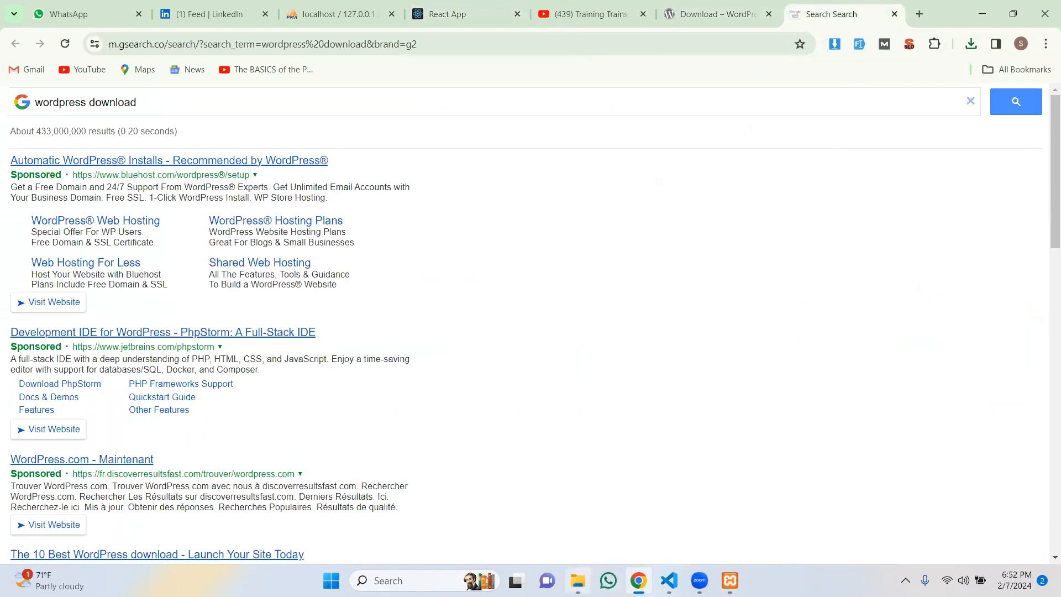
click(578, 580)
click(62, 140)
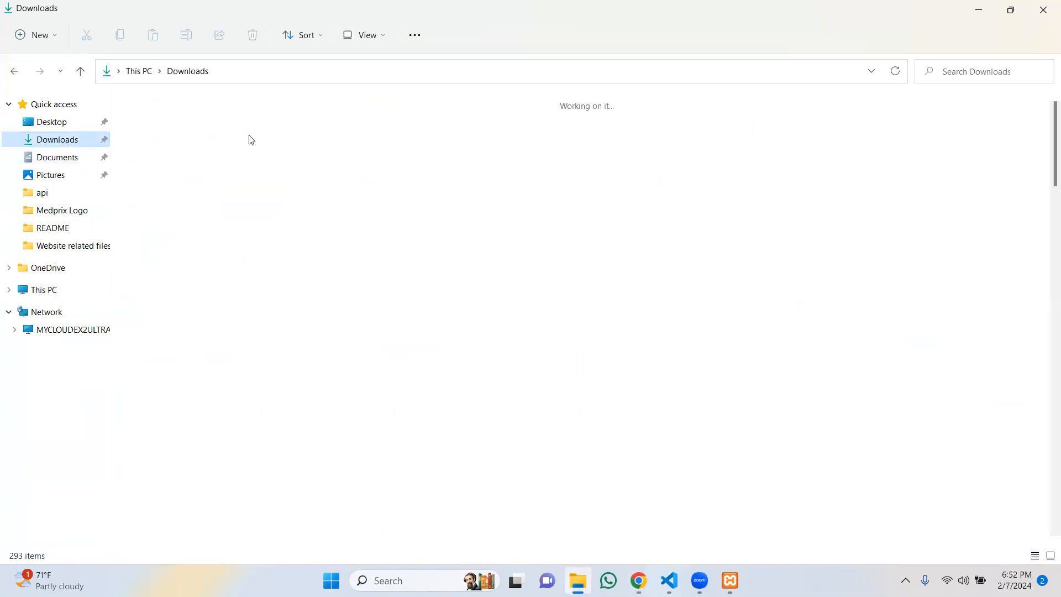
Step: Copy wordpress-6.4.3.zip from the Downloads folder
click(201, 145)
right_click(170, 151)
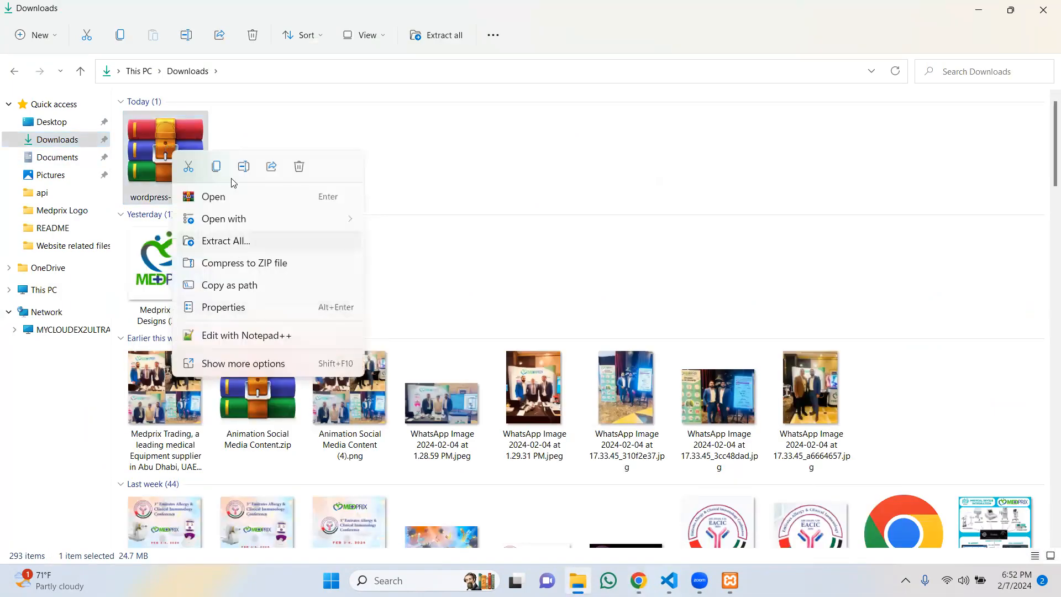
click(235, 138)
click(171, 142)
key(ctrl+c)
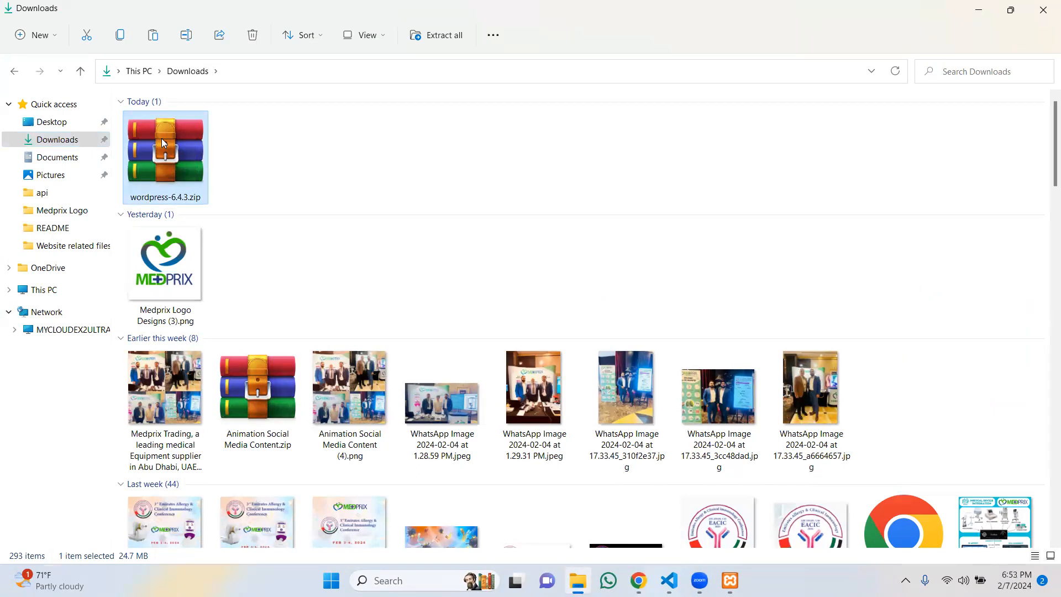
Step: Paste the zip into C:\xampp\htdocs
click(62, 292)
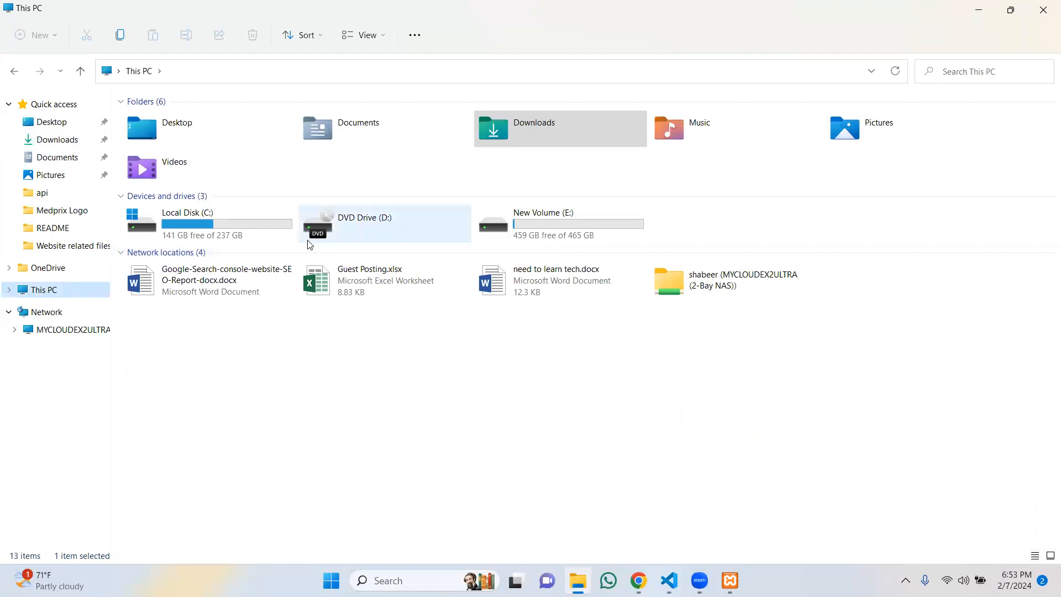
double_click(241, 237)
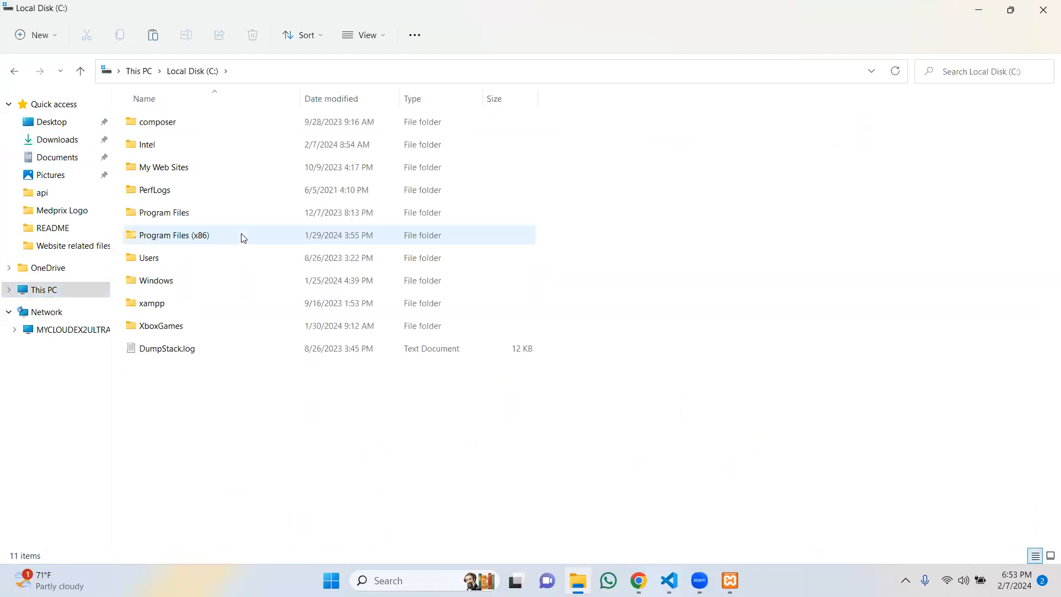
double_click(244, 307)
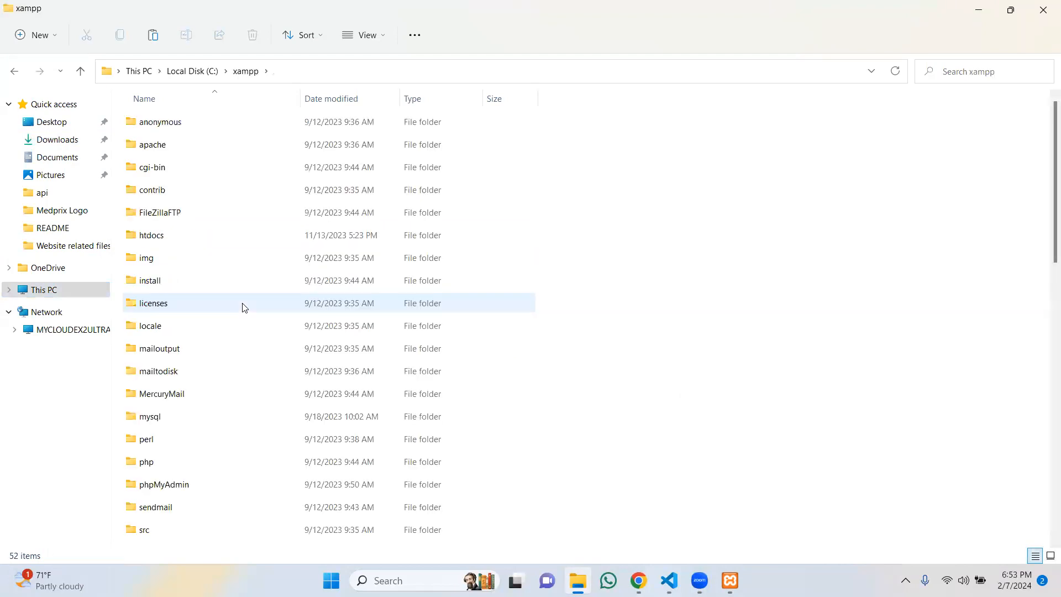
double_click(230, 243)
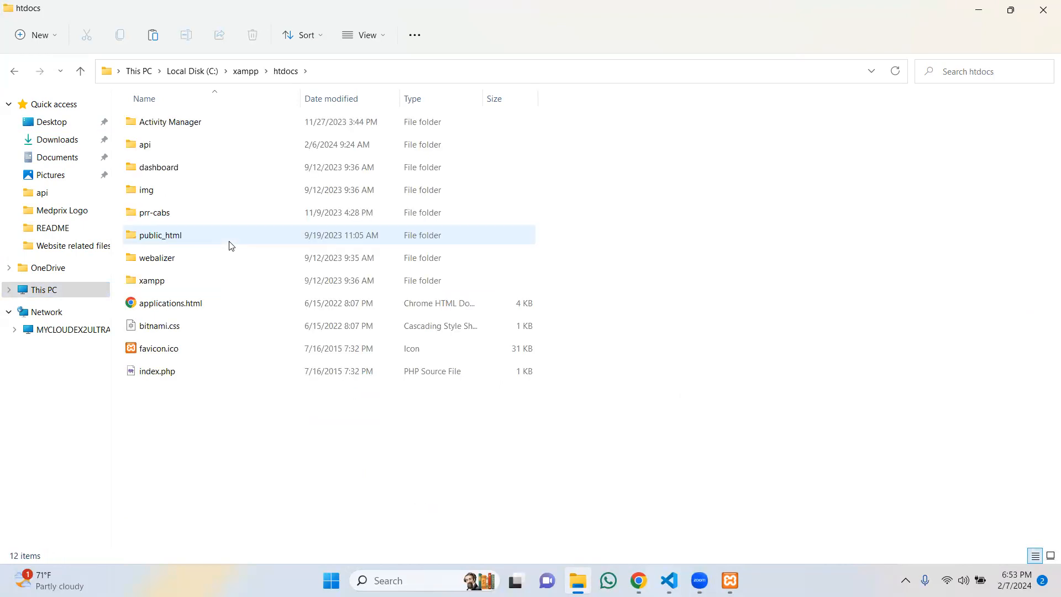
key(ctrl+v)
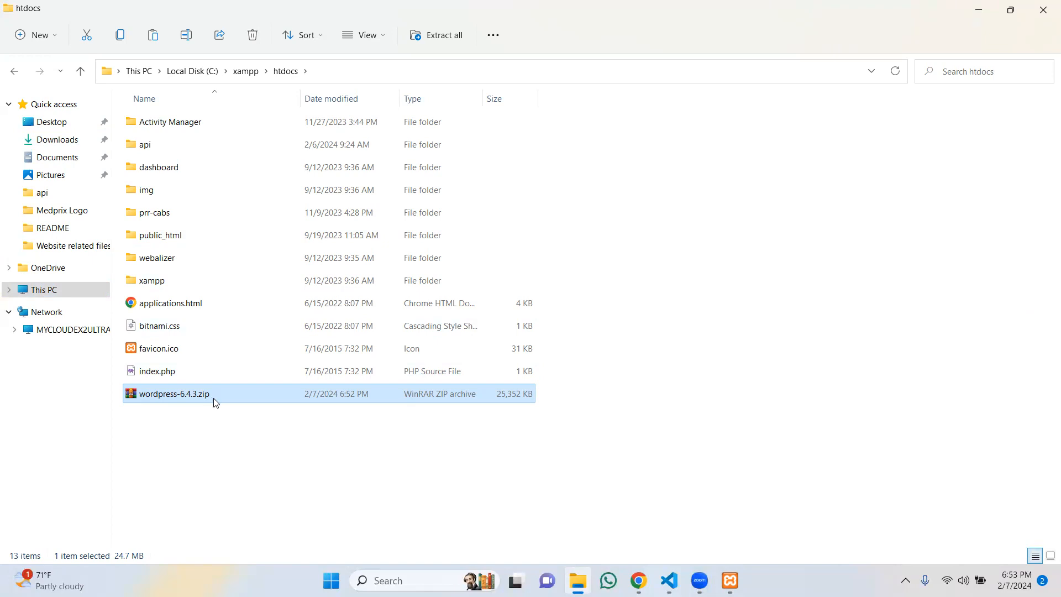
Step: Extract All of wordpress-6.4.3.zip into a wordpress-6.4.3 folder in htdocs
right_click(214, 399)
click(267, 262)
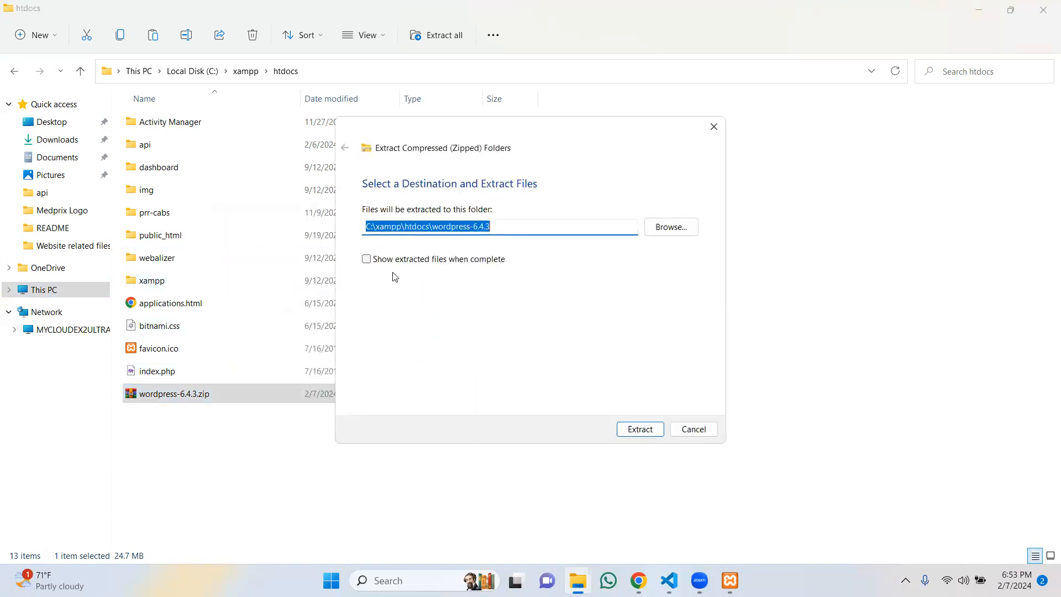
click(633, 431)
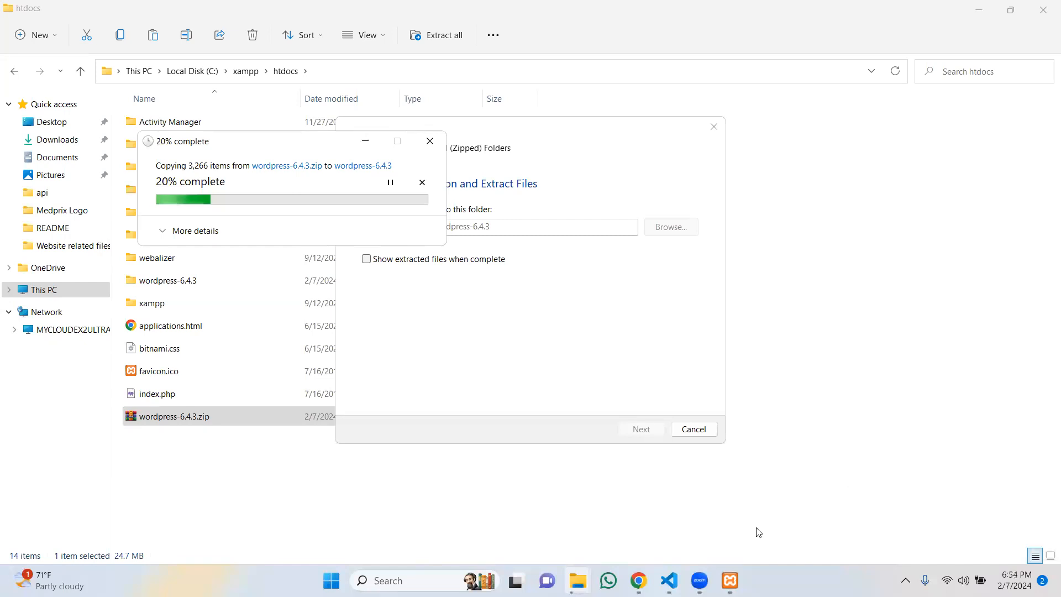
Step: Minimise XAMPP Control Panel and open a new Chrome tab for a web address
key(alt+Tab)
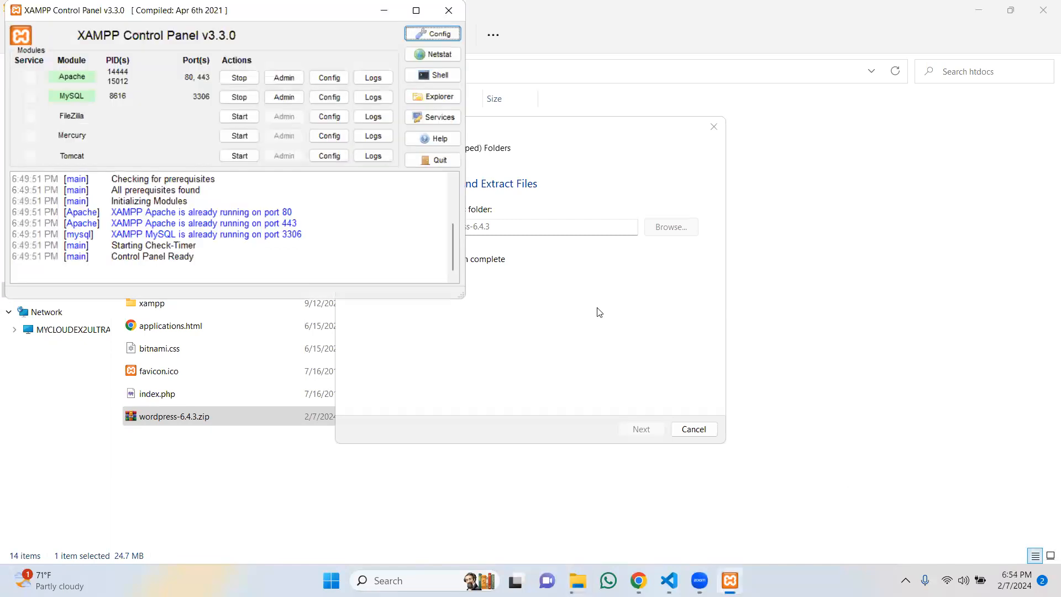
click(384, 11)
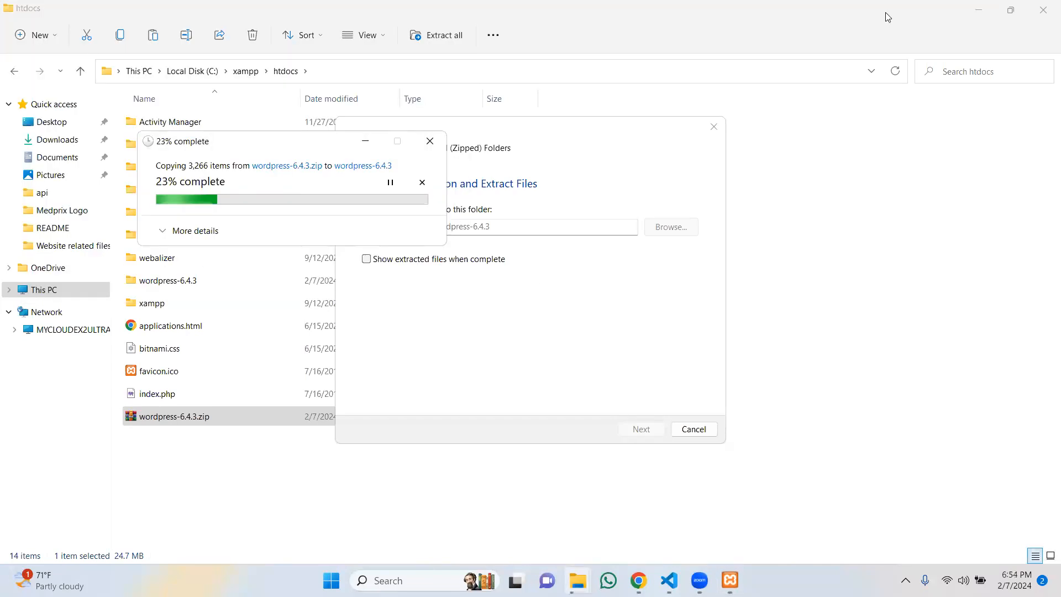
key(alt+Tab)
click(918, 15)
click(534, 45)
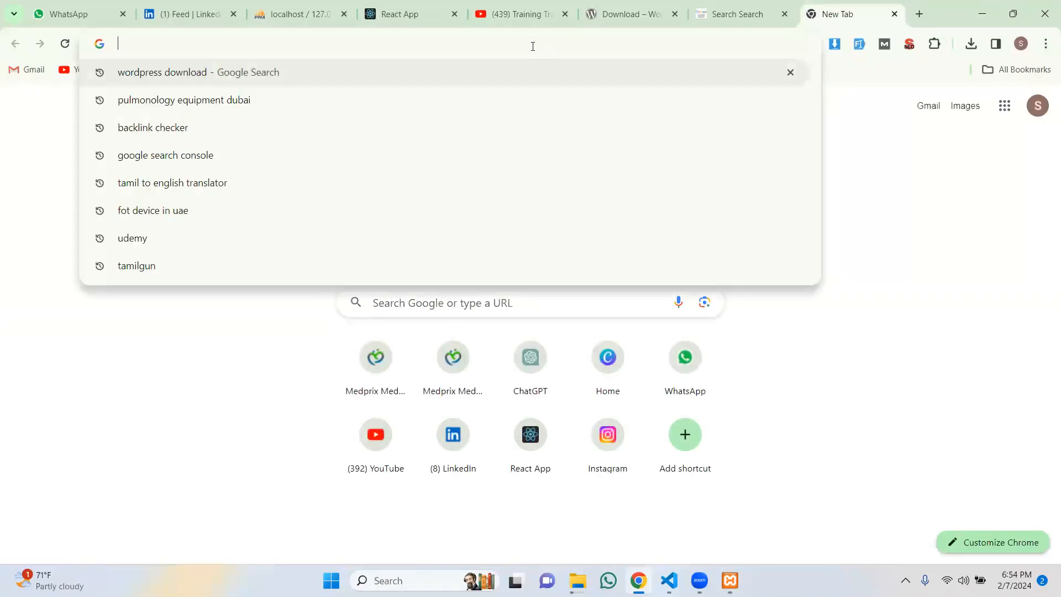
Step: Load the saved localhost phpMyAdmin address from browser history
text(loa)
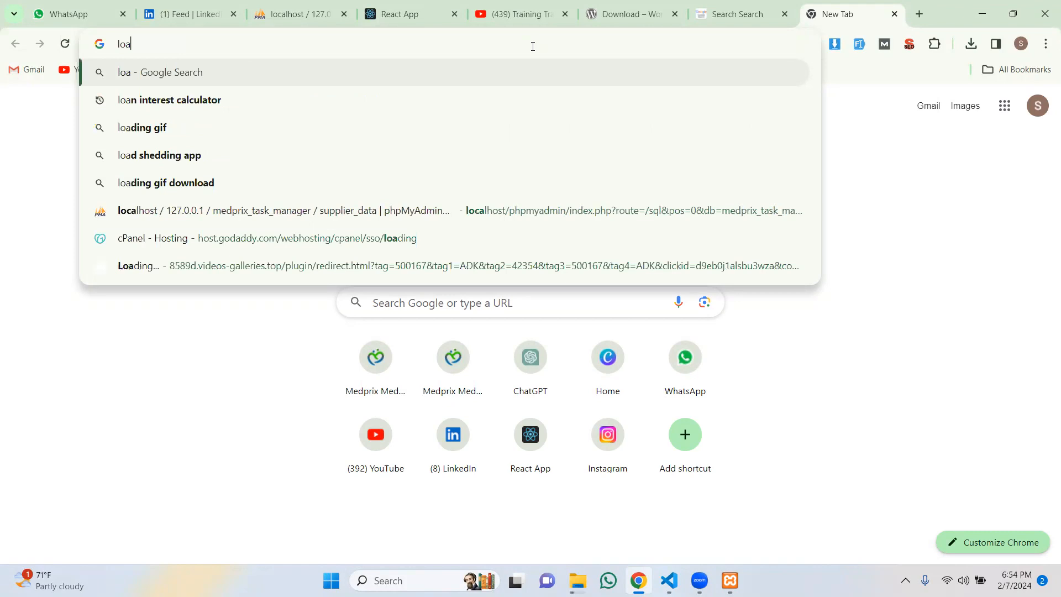
key(BackSpace)
key(Down)
key(Down)
key(Return)
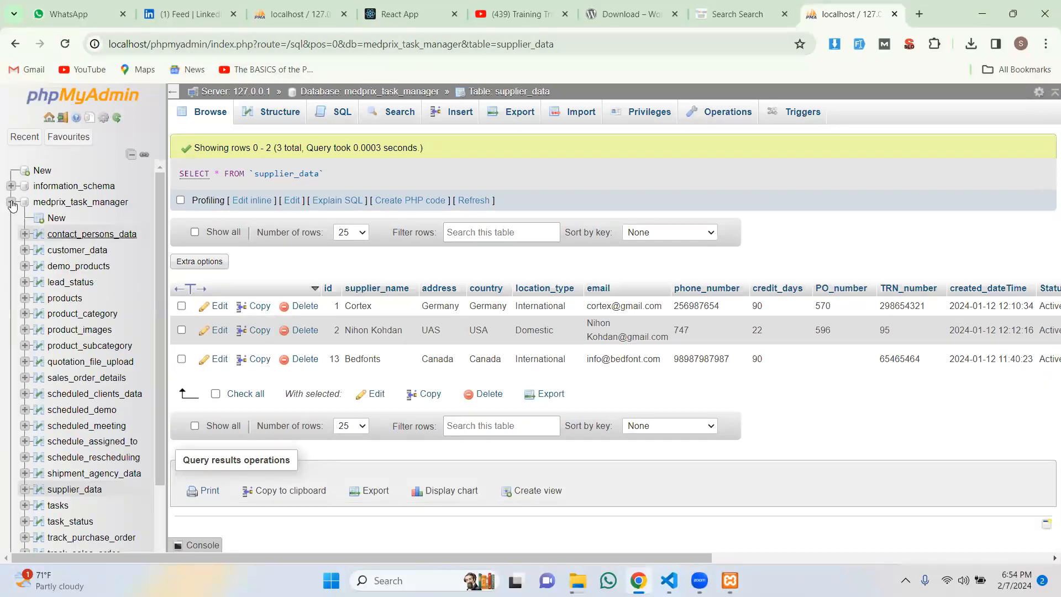
Step: Collapse the medprix_task_manager tree and open the New database form
click(11, 202)
click(39, 170)
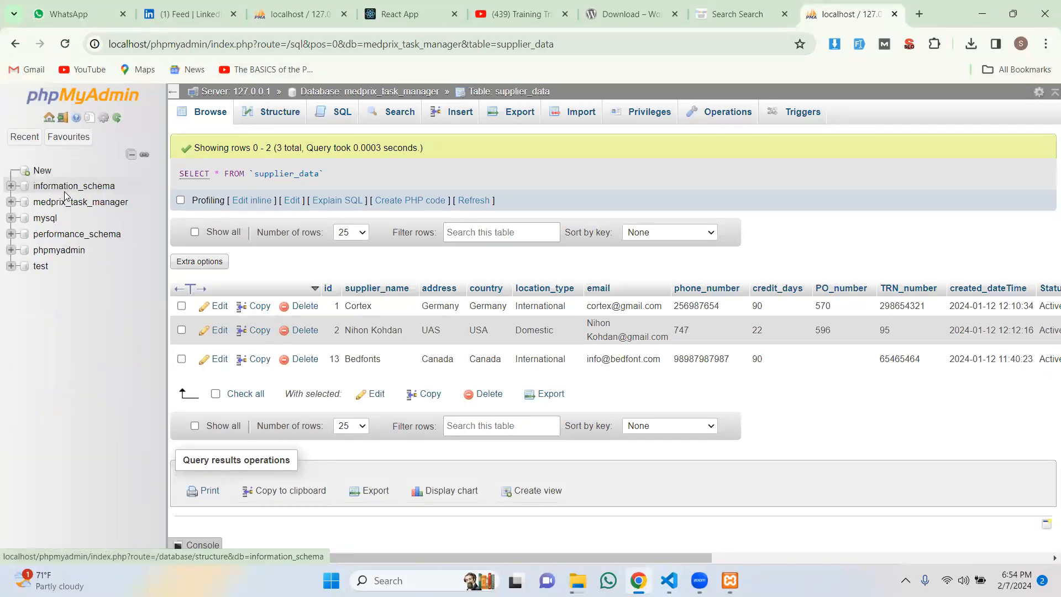
click(40, 171)
click(272, 227)
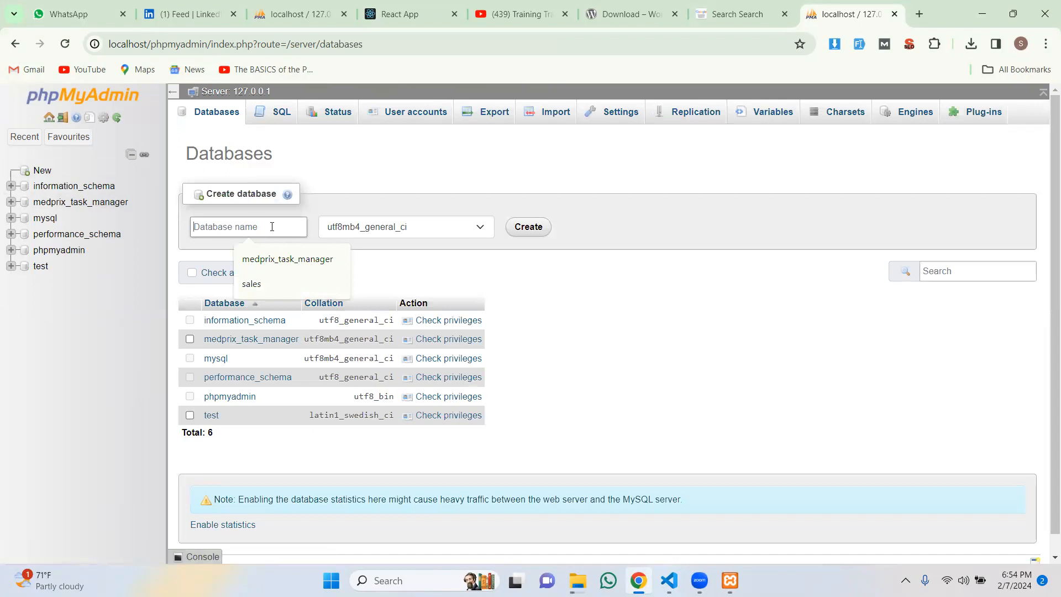
Step: Create a database named wordpress_site
text(word)
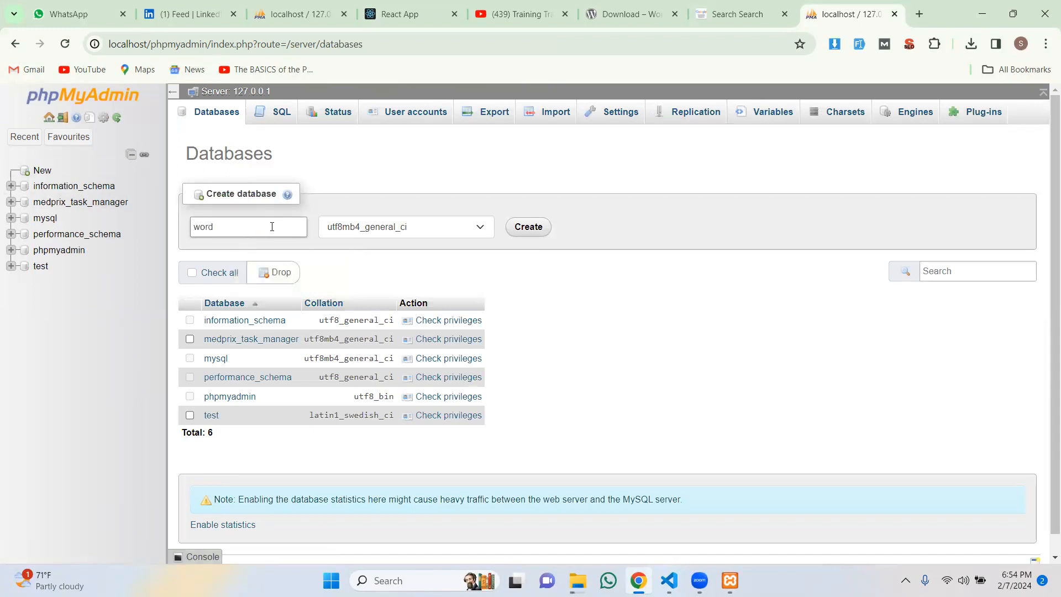
text(press_site)
click(539, 233)
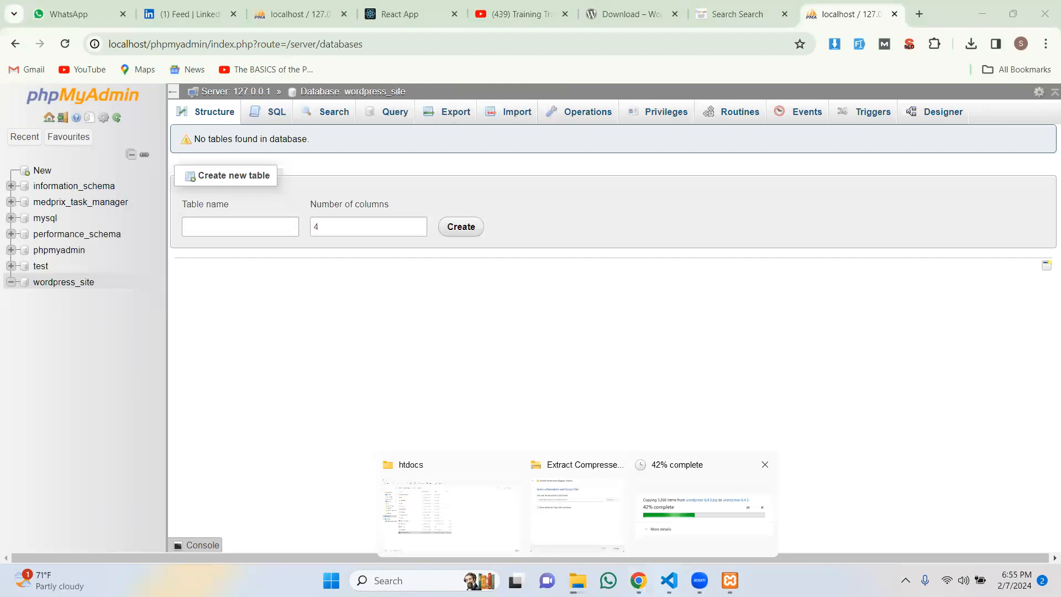
click(570, 501)
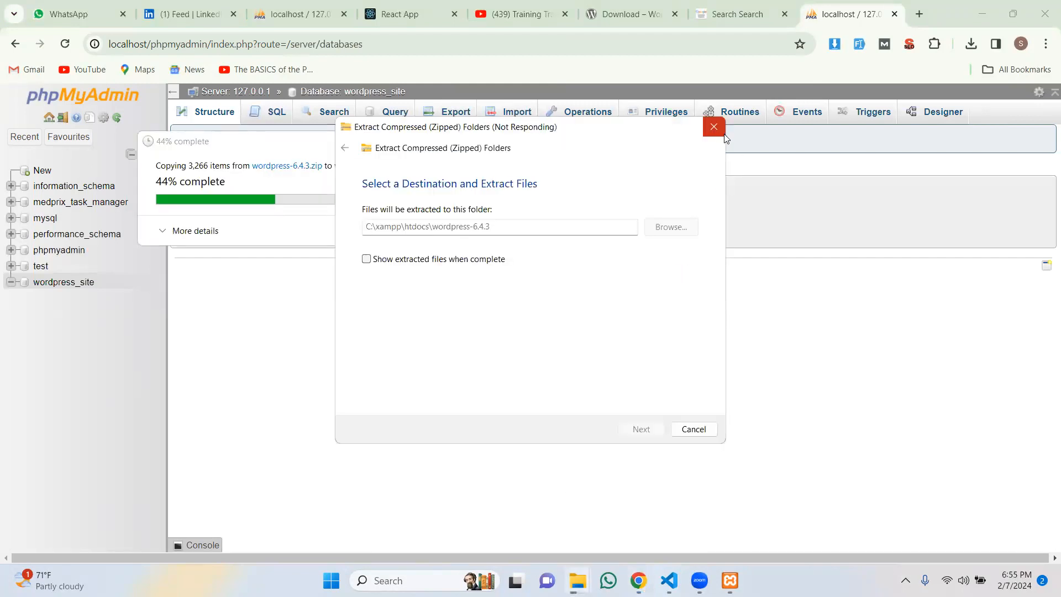
click(692, 431)
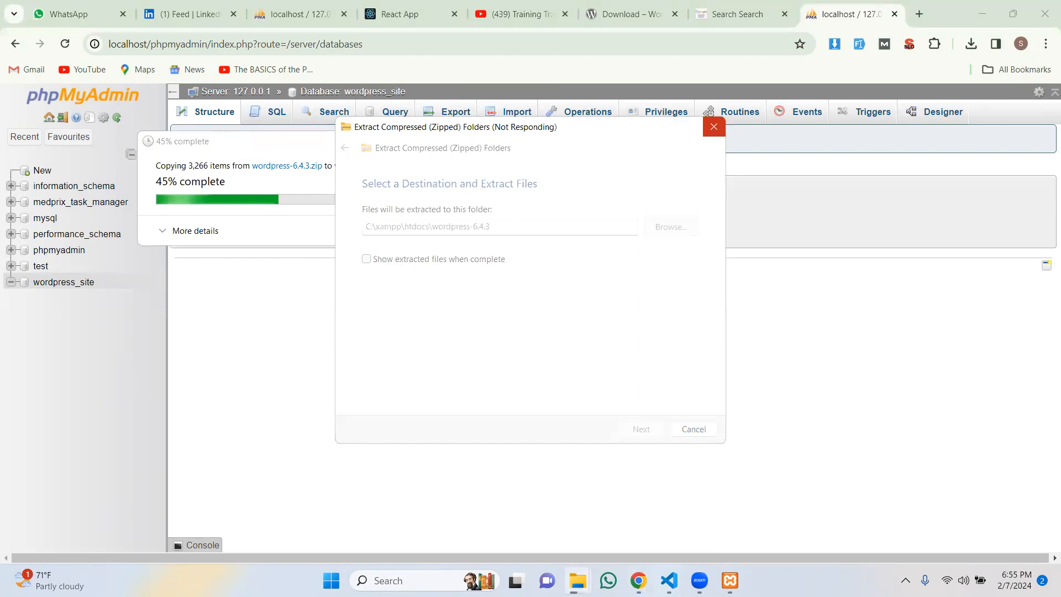
mouse_move(638, 581)
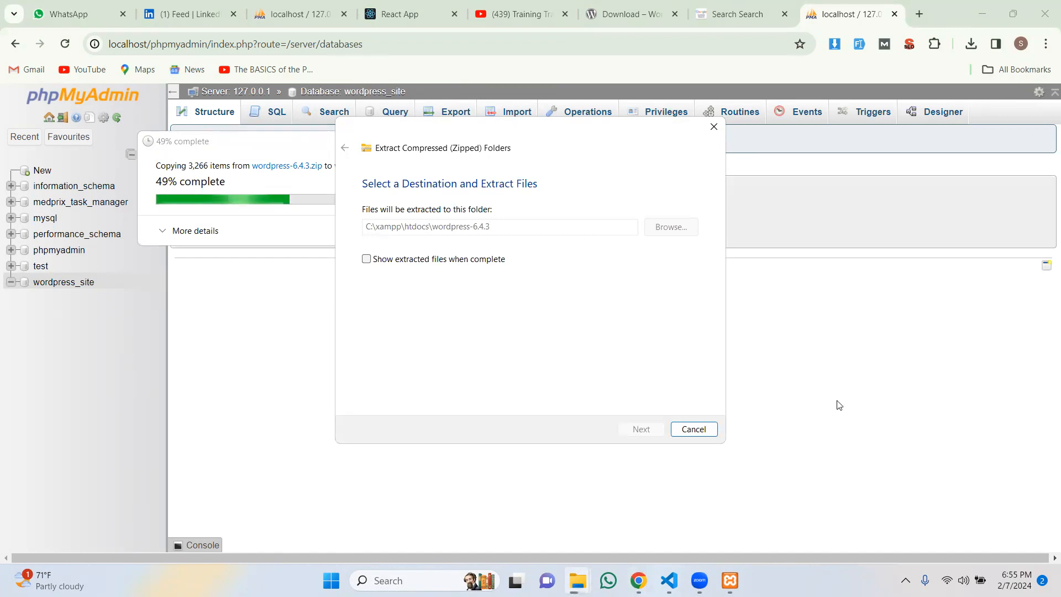
click(805, 313)
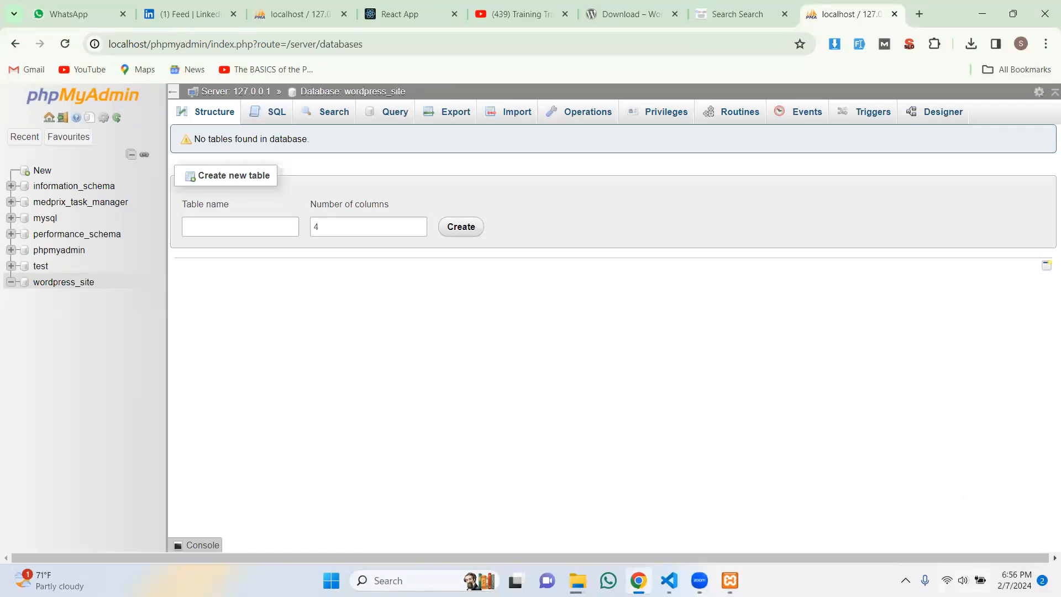
click(964, 580)
drag(973, 492, 1016, 497)
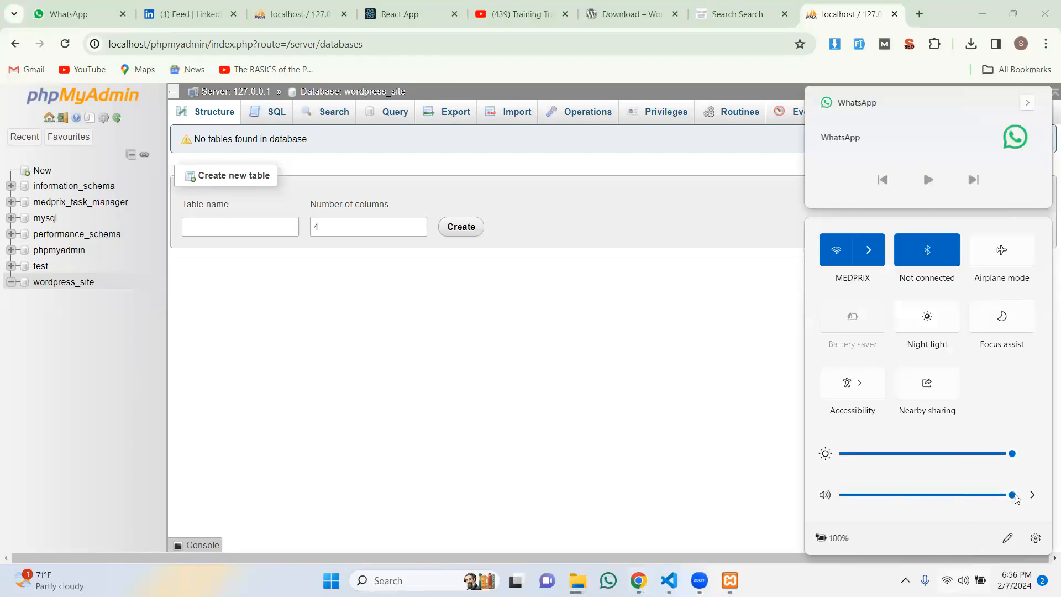
click(557, 403)
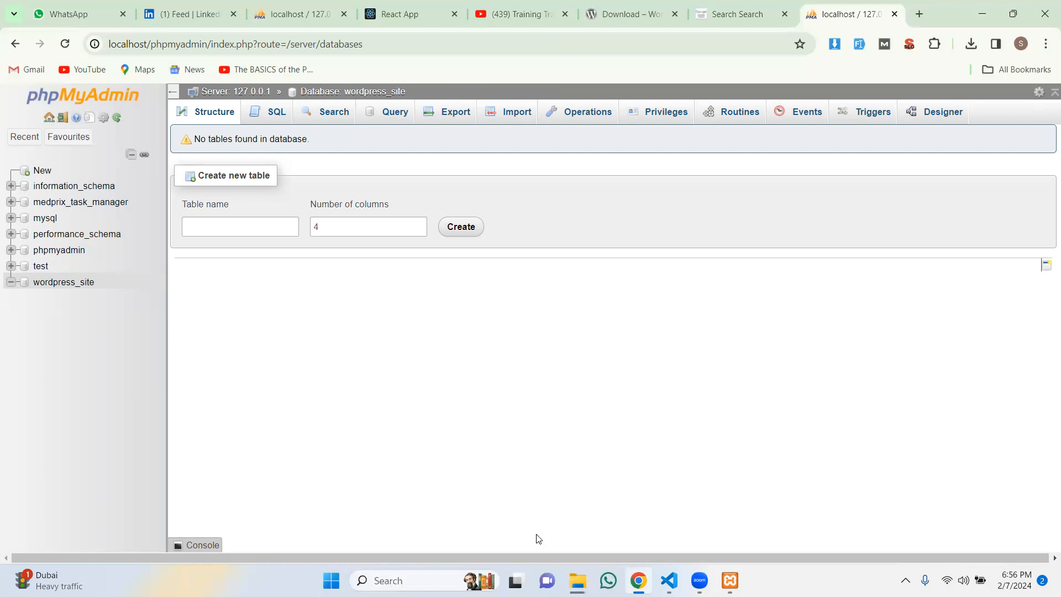
mouse_move(578, 581)
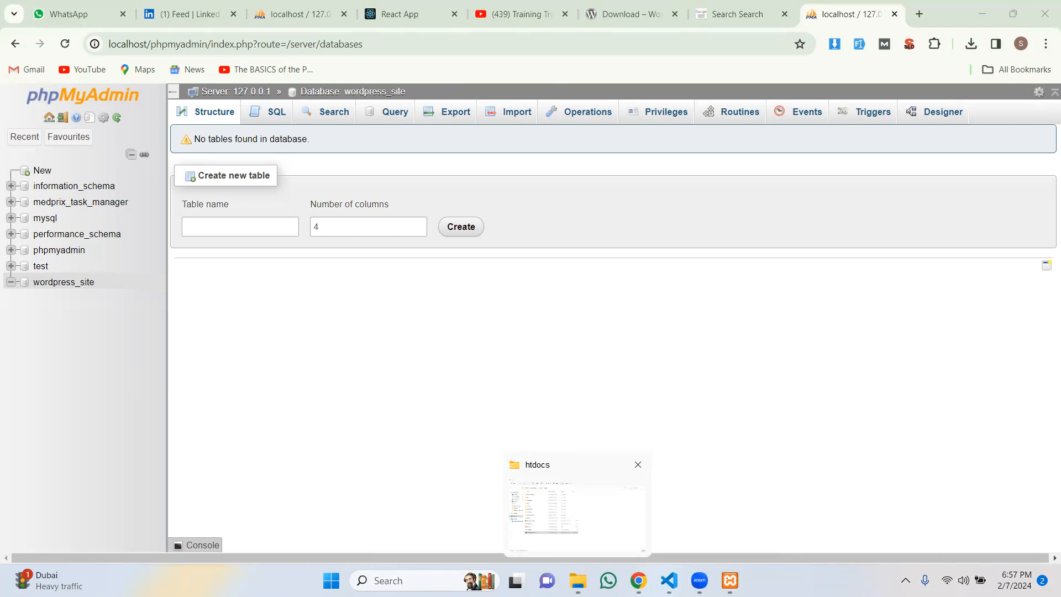
click(578, 581)
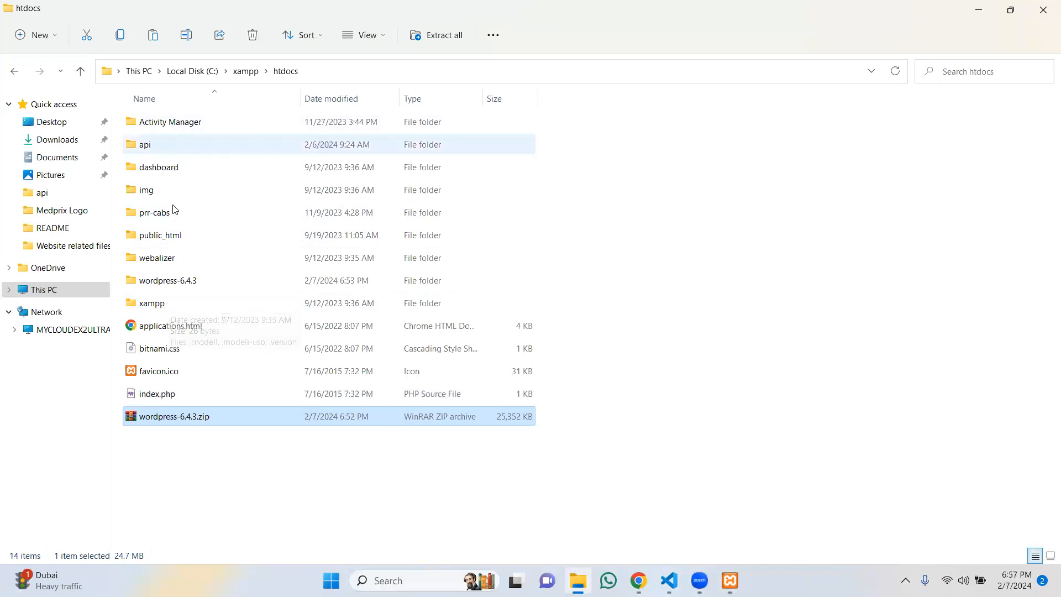
Step: Open htdocs\wordpress-6.4.3 and rename its inner wordpress folder to wordpress_site
click(180, 282)
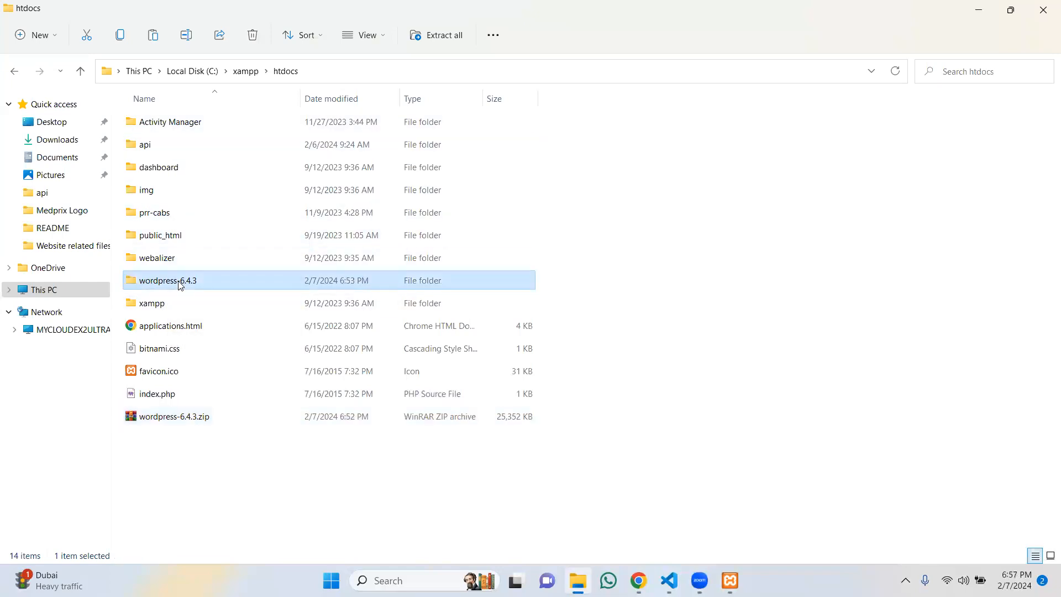
double_click(211, 282)
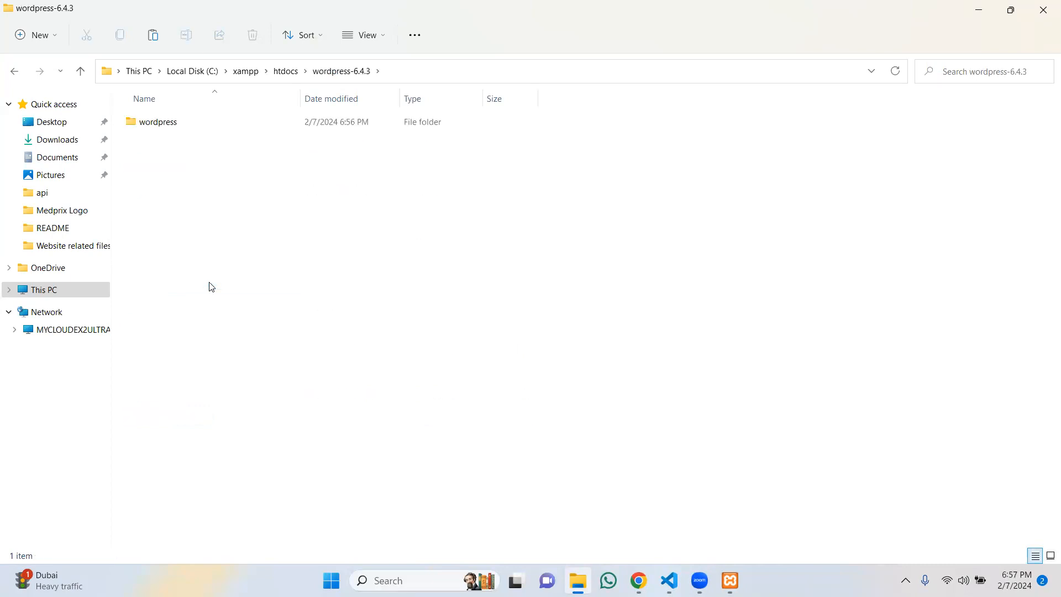
click(182, 128)
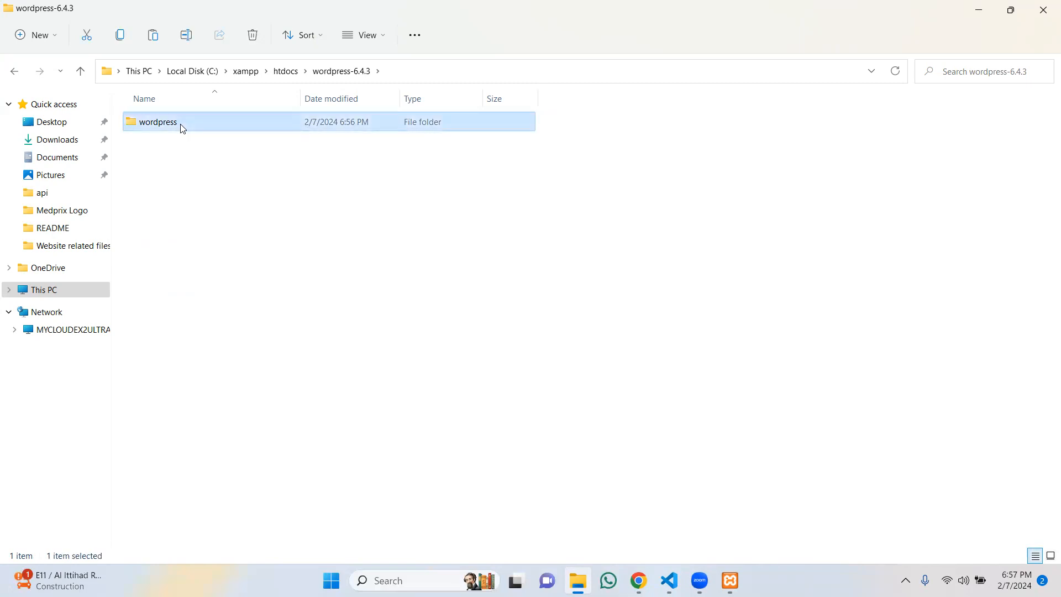
right_click(182, 128)
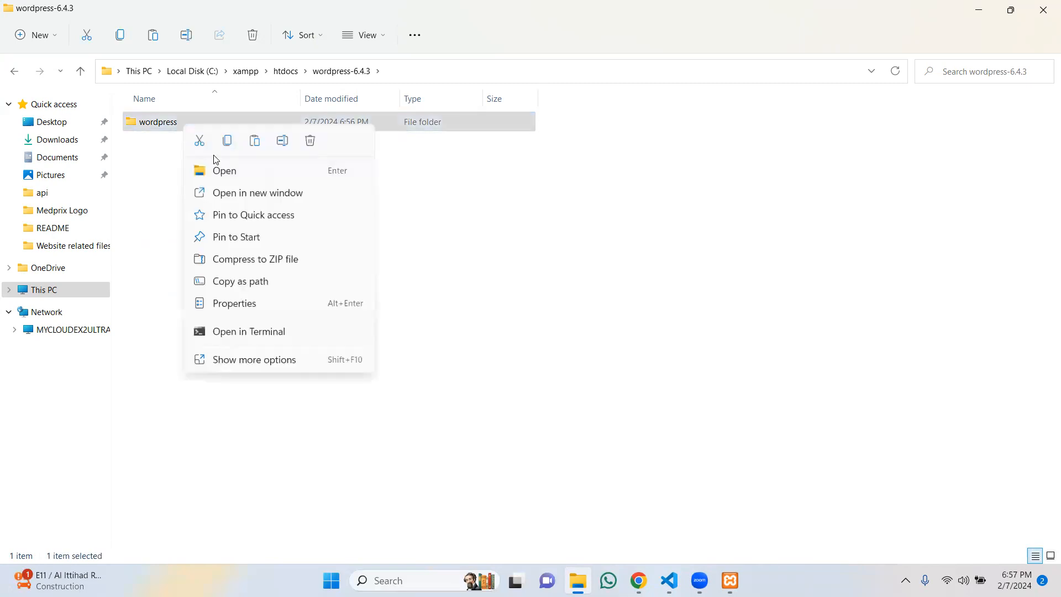
click(282, 141)
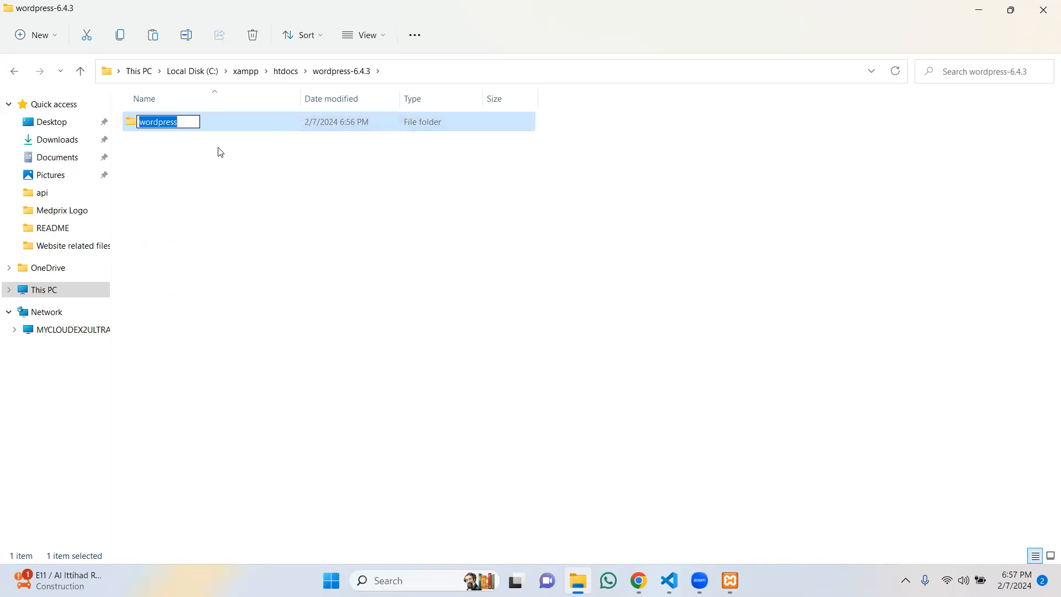
key(Right)
text(_site)
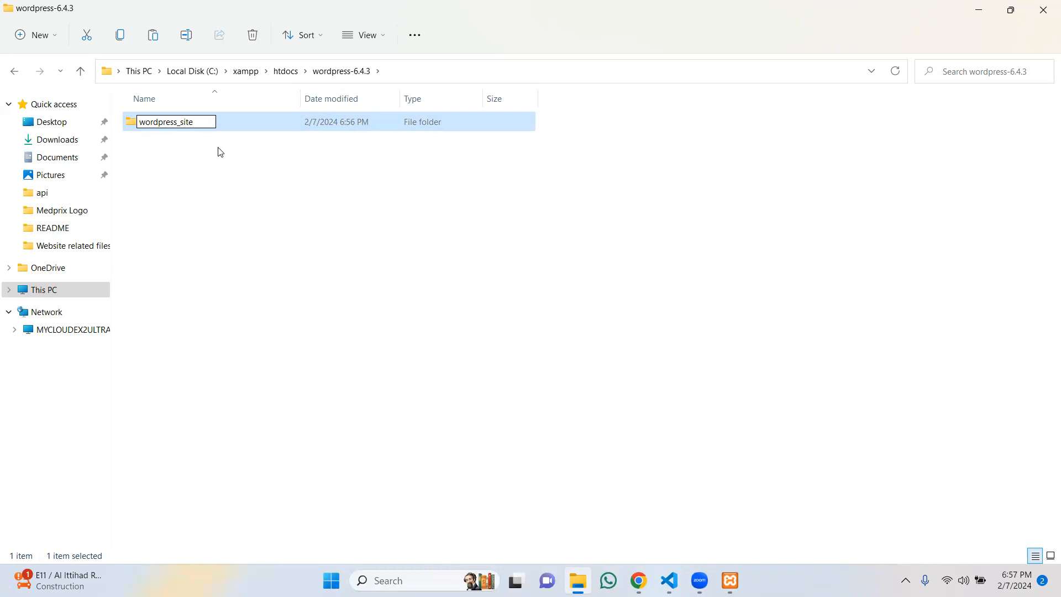
key(Return)
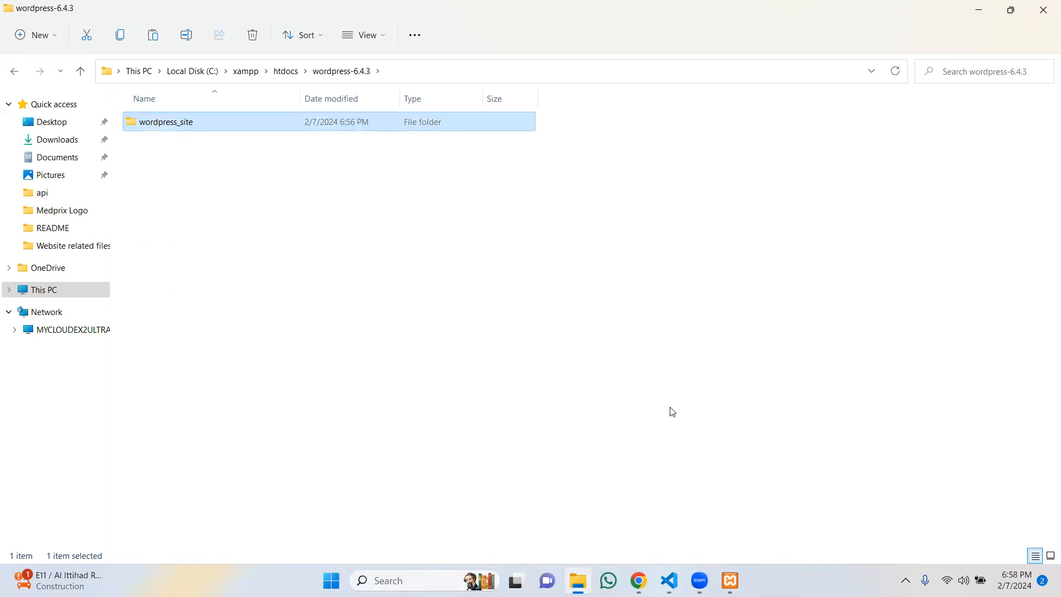
Step: In htdocs, rename wordpress-6.4.3 to wordpress-projects and open it to show wordpress_site
click(291, 77)
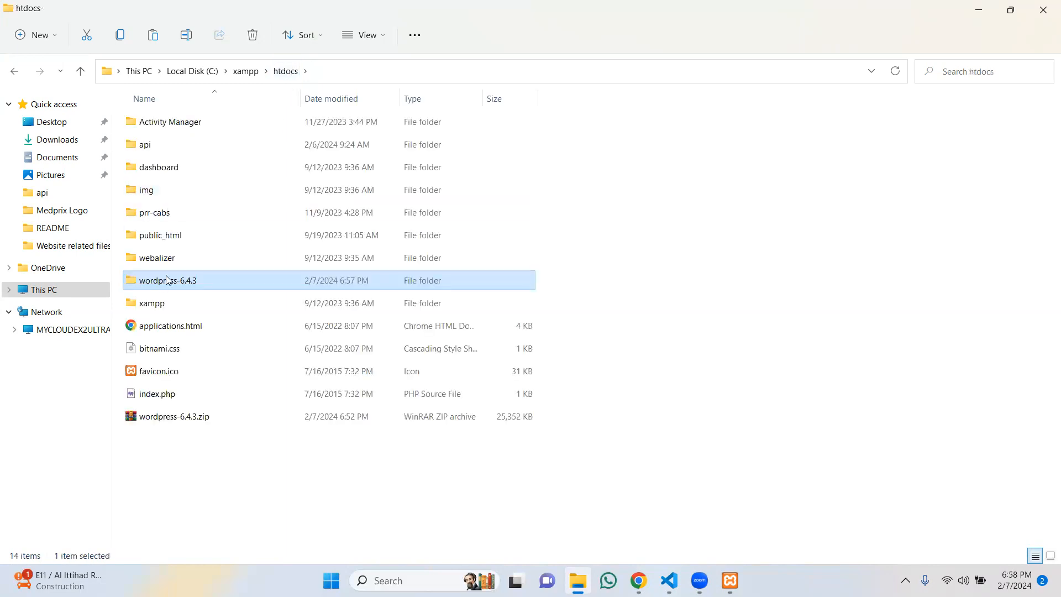
right_click(172, 287)
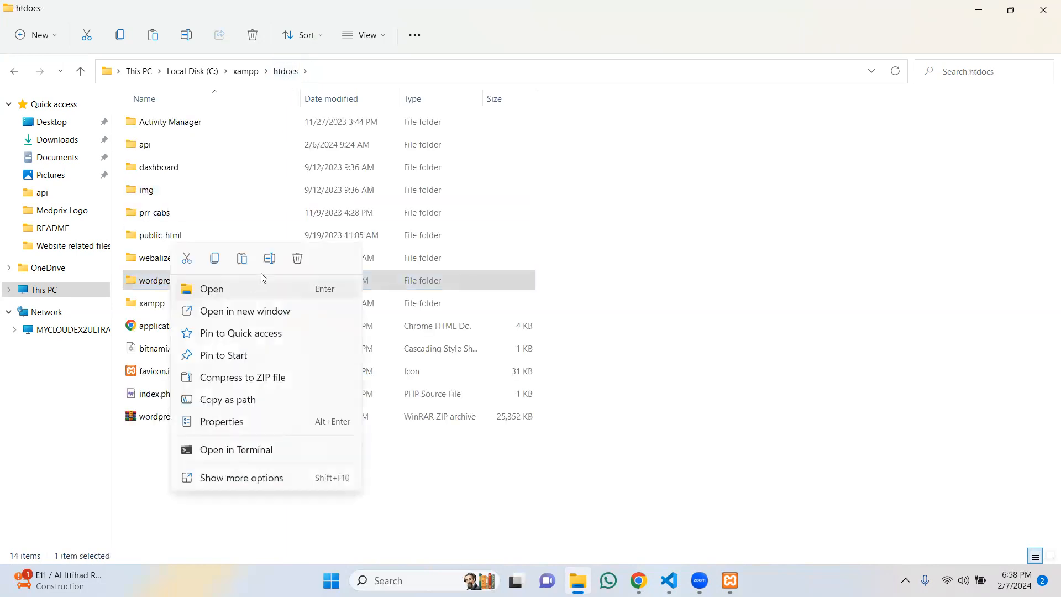
click(270, 257)
key(Right)
key(BackSpace)
key(BackSpace)
key(BackSpace)
key(BackSpace)
key(BackSpace)
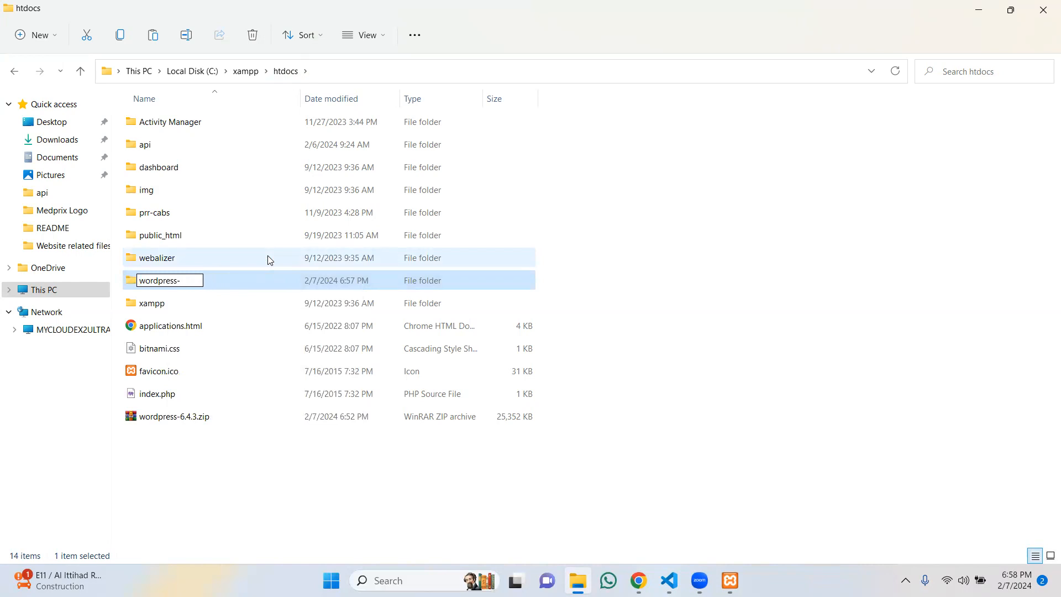
text(projects)
key(Return)
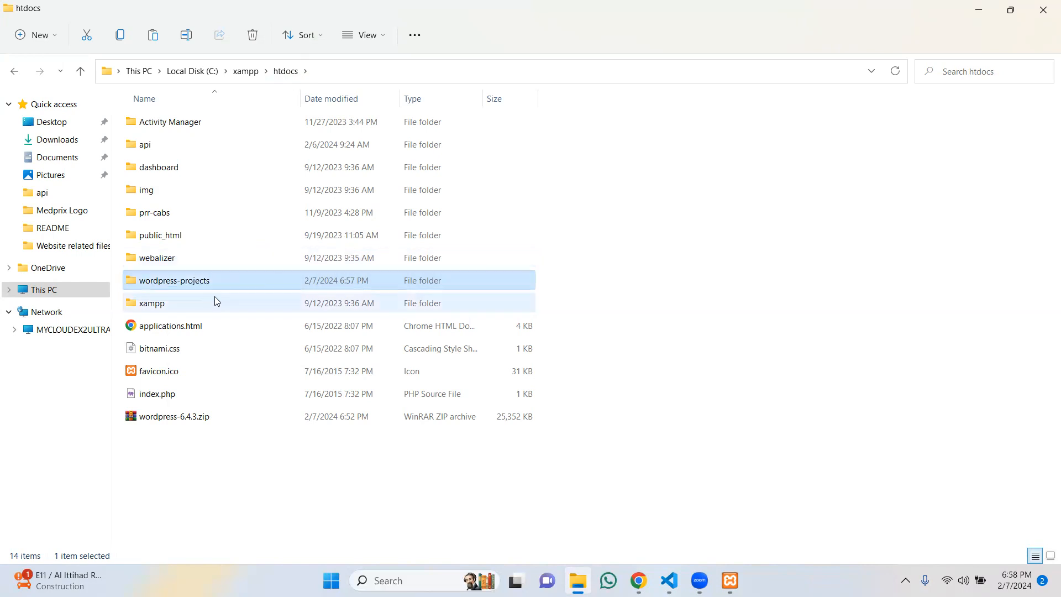
double_click(224, 279)
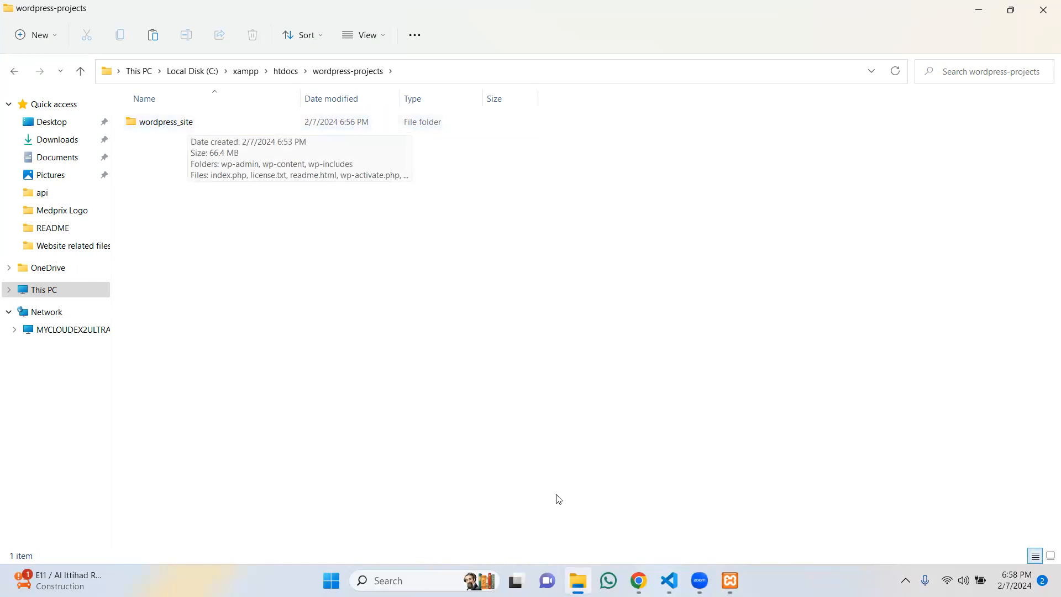
Step: In a new Chrome tab, load localhost:80/wordpress-projects and open the wordpress_site folder
click(639, 580)
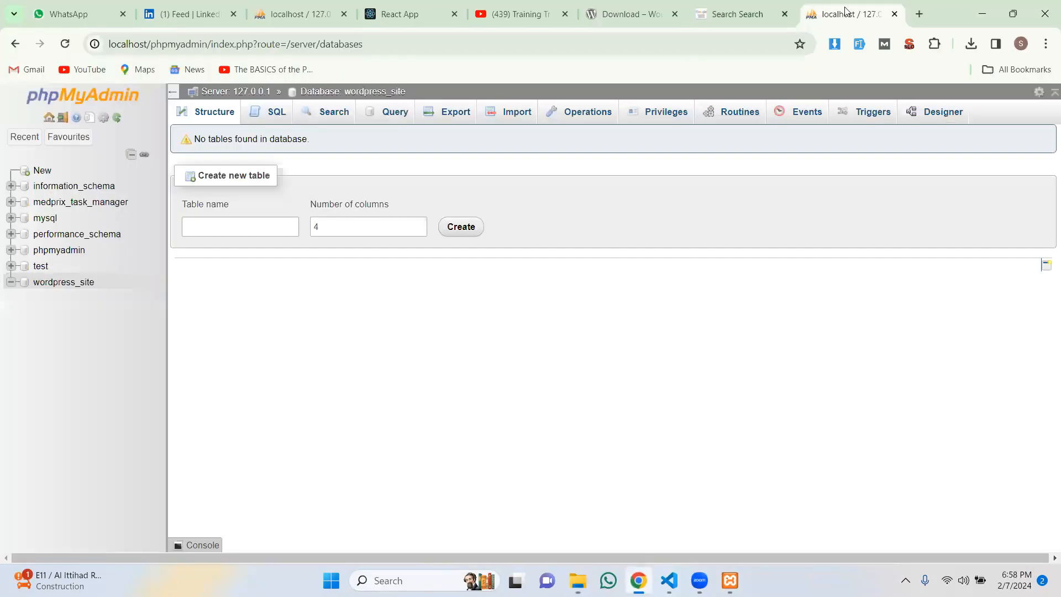
click(920, 15)
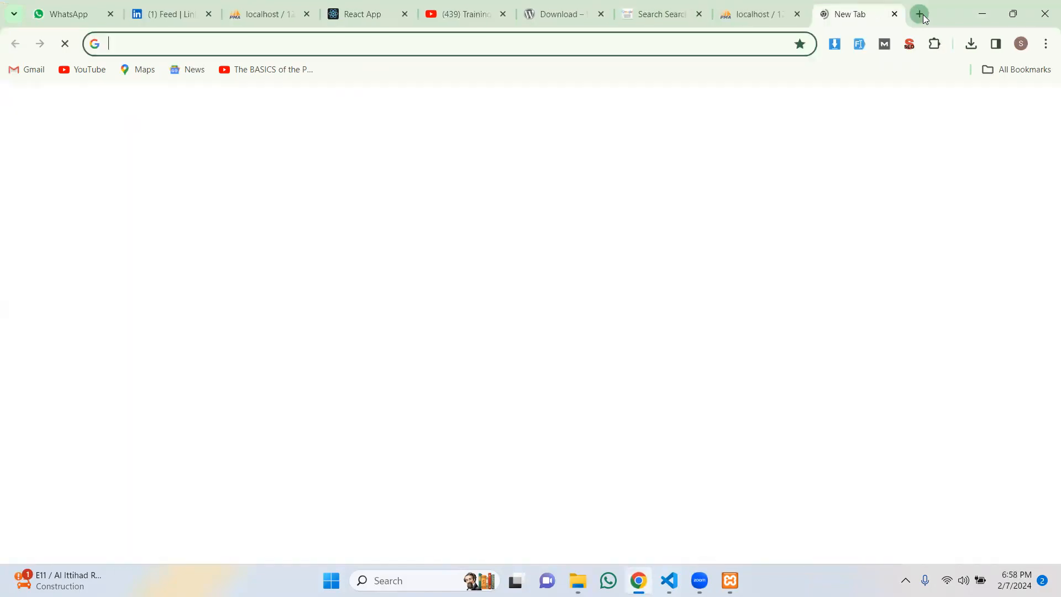
text(lo)
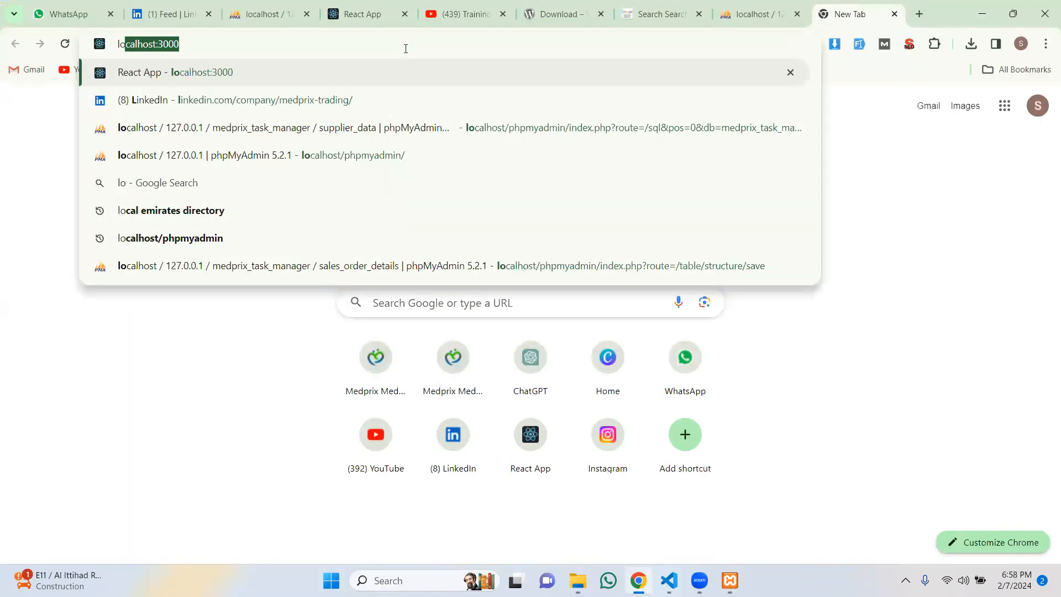
text(calhost)
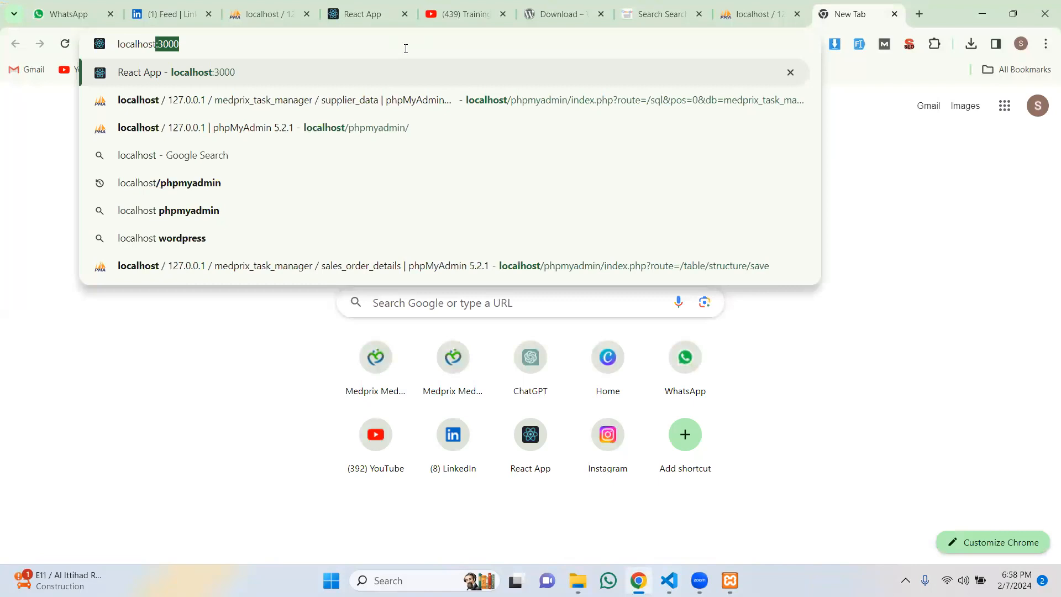
text(:)
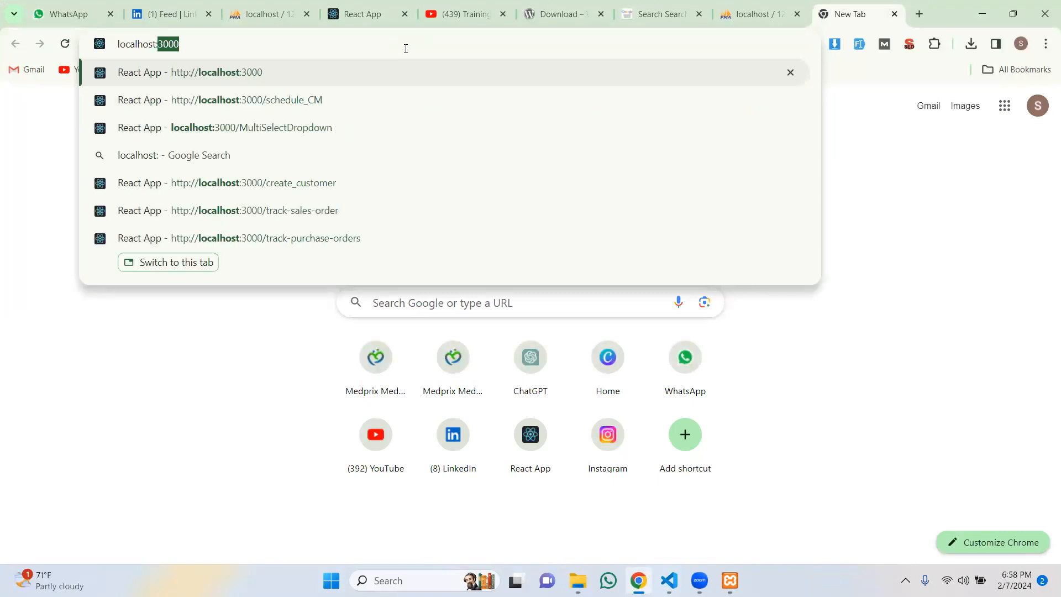
text(80)
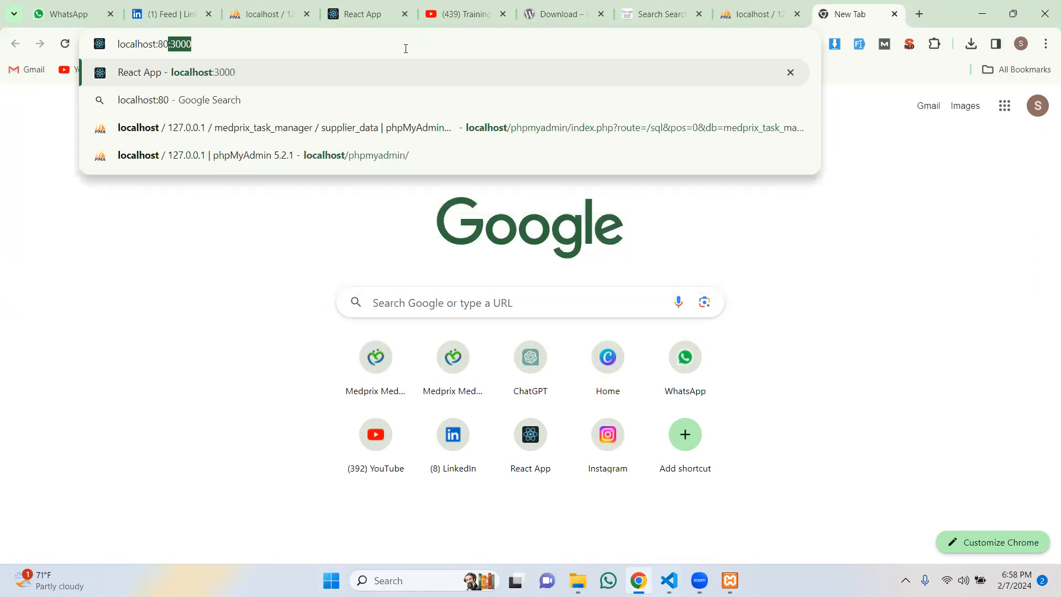
text(/)
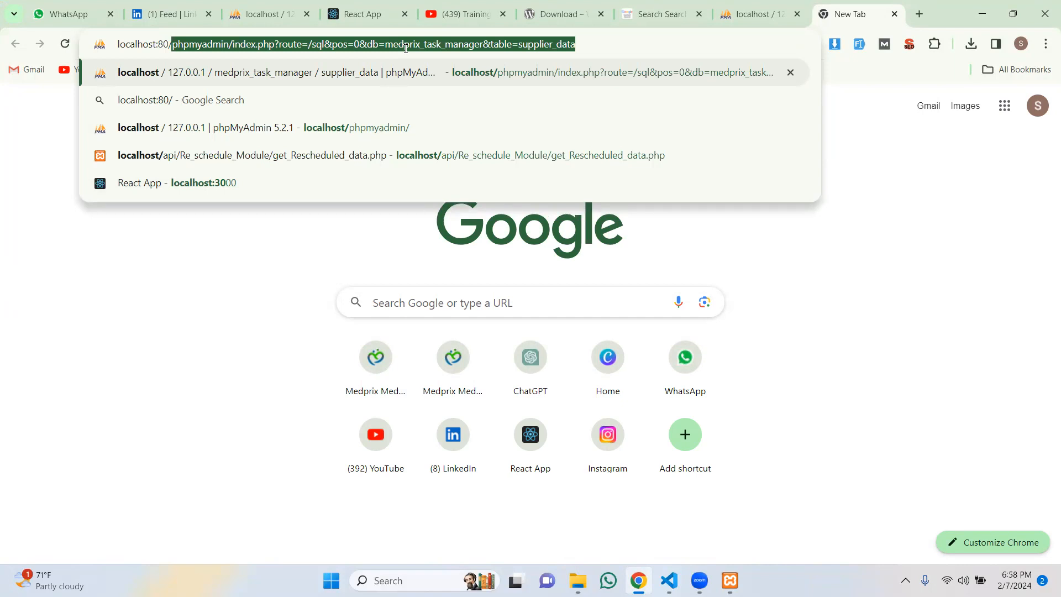
text(wo)
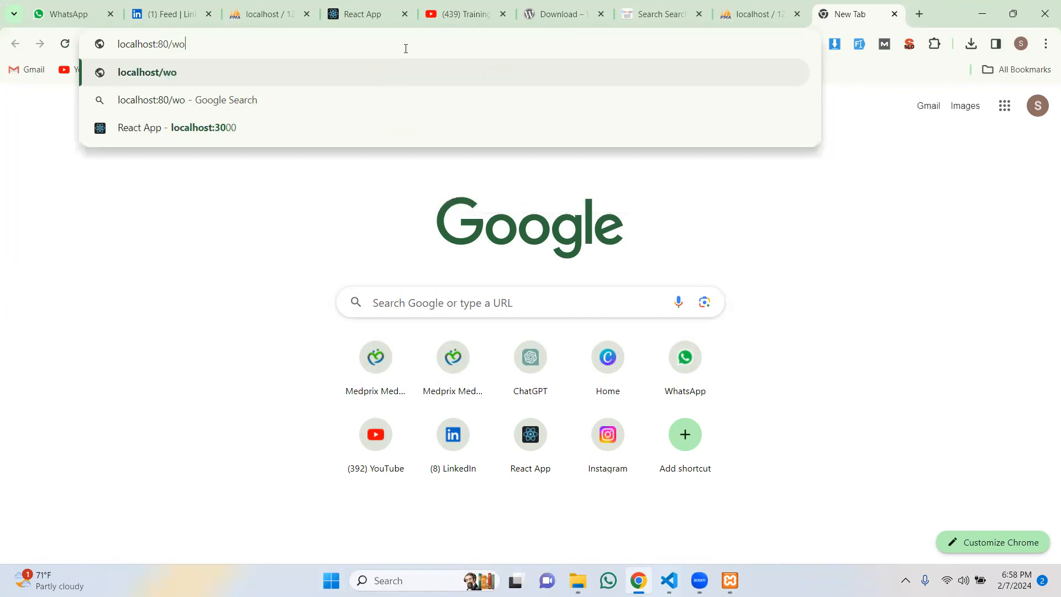
text(rd)
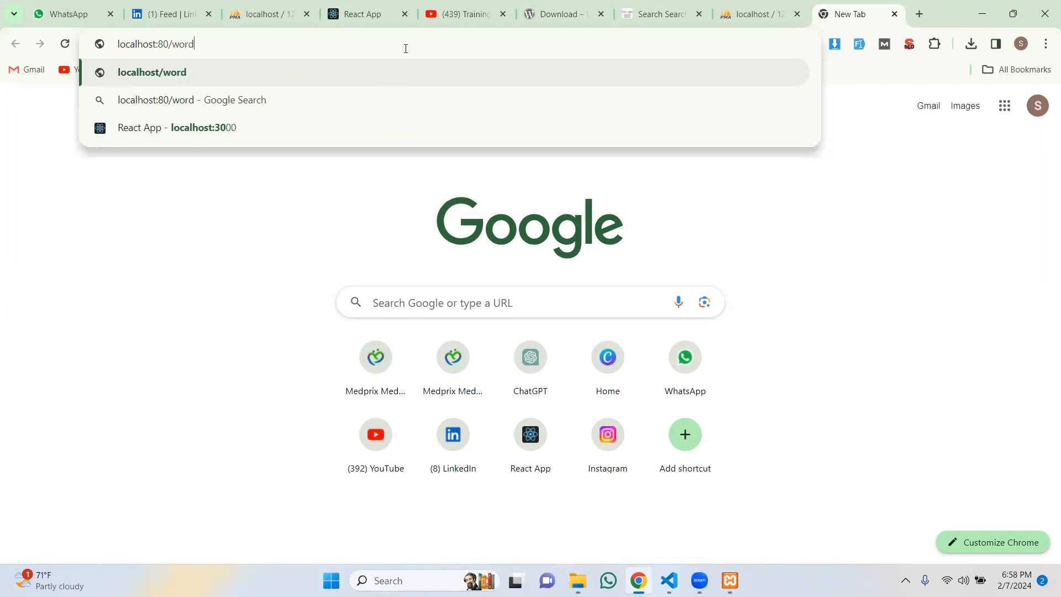
text(press-projects)
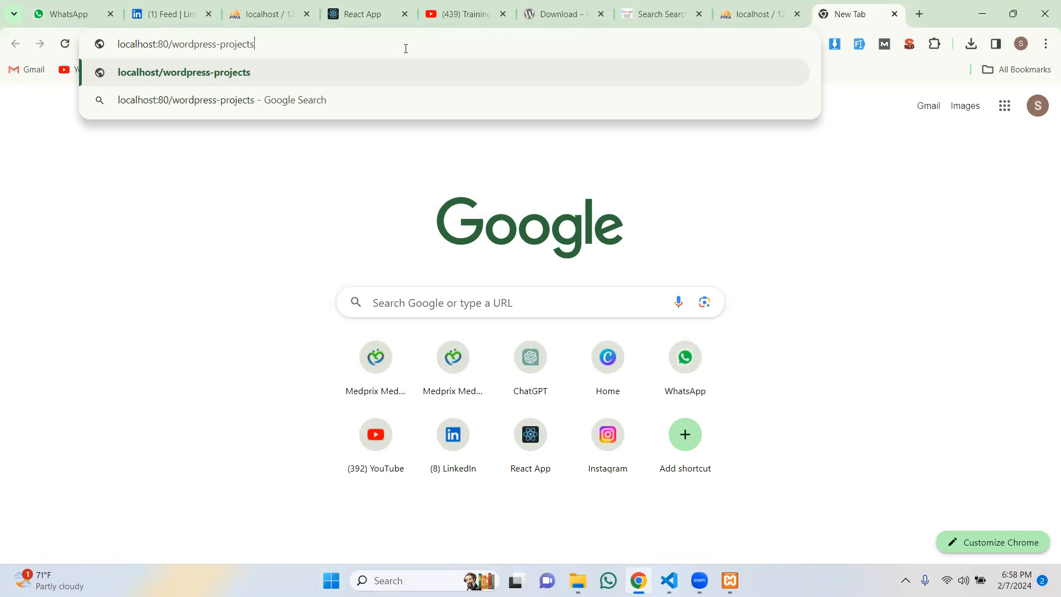
key(Return)
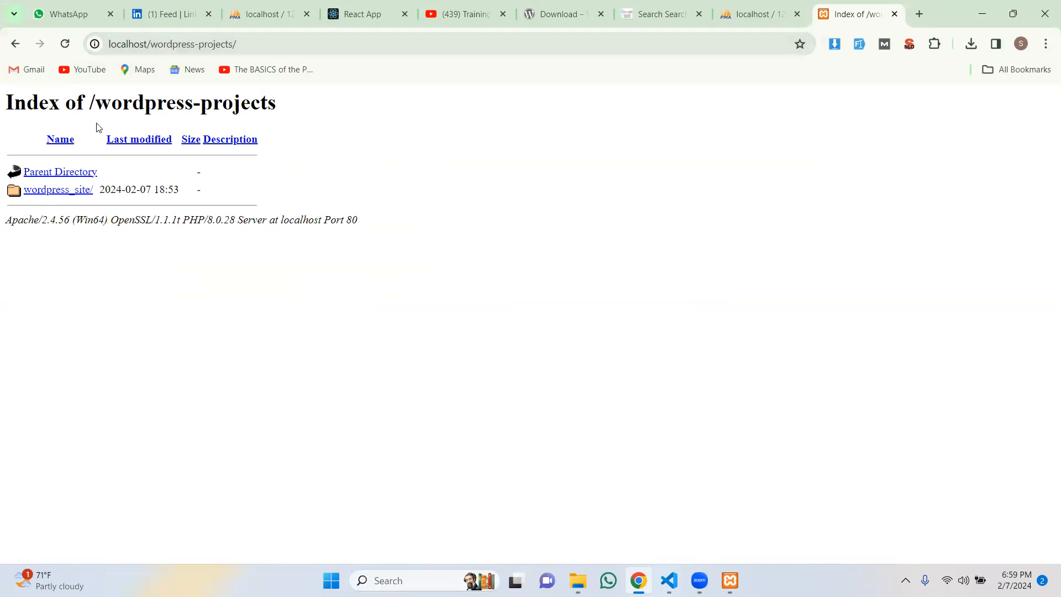
click(71, 189)
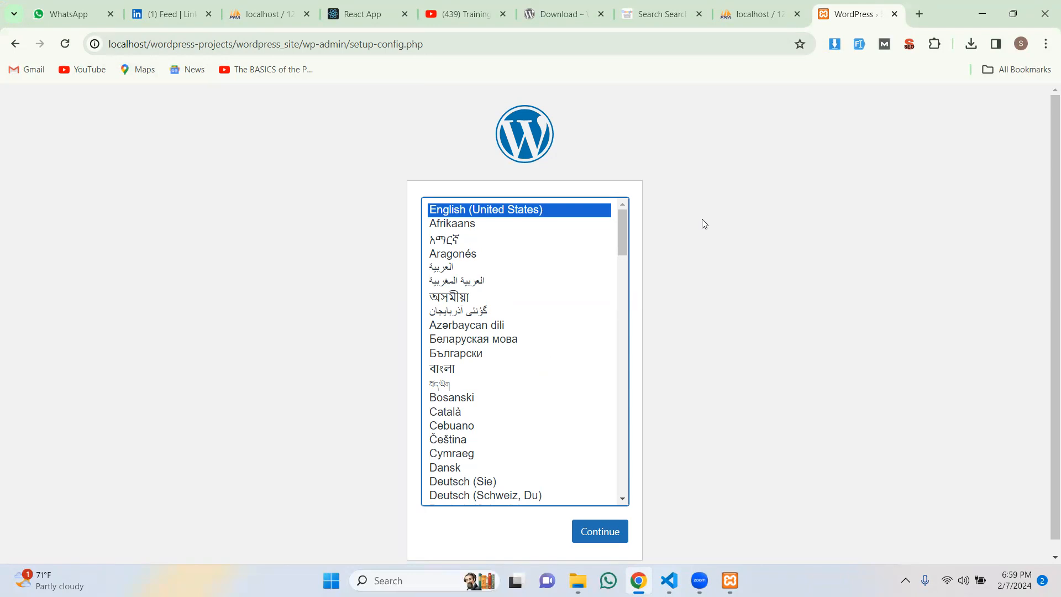
Step: Continue setup in English (United States), then move from the welcome page to the database form
scroll(530, 453, down, 4)
click(586, 531)
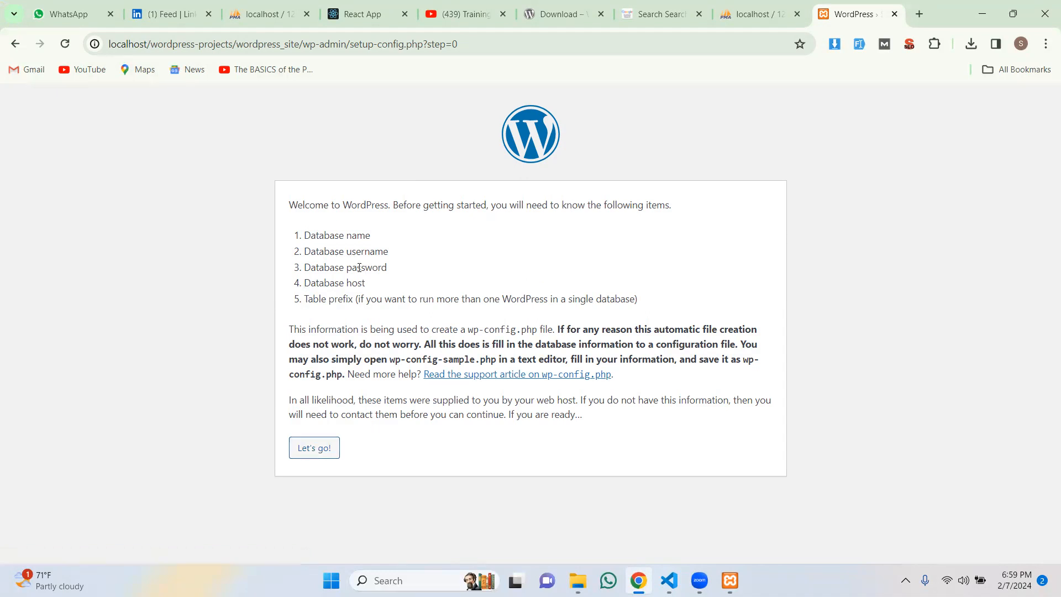
drag(372, 237, 310, 237)
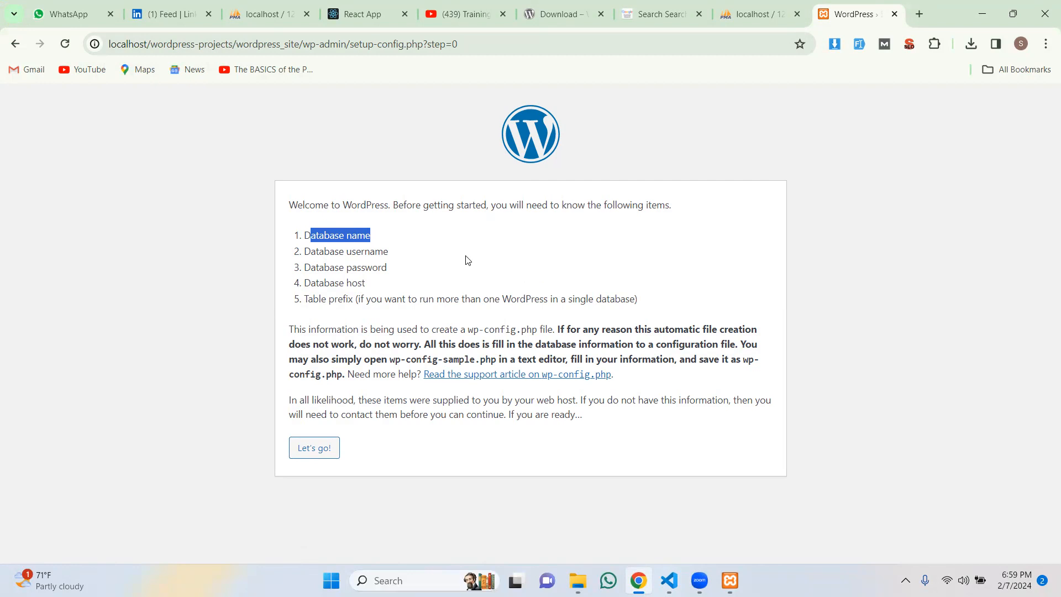
click(322, 452)
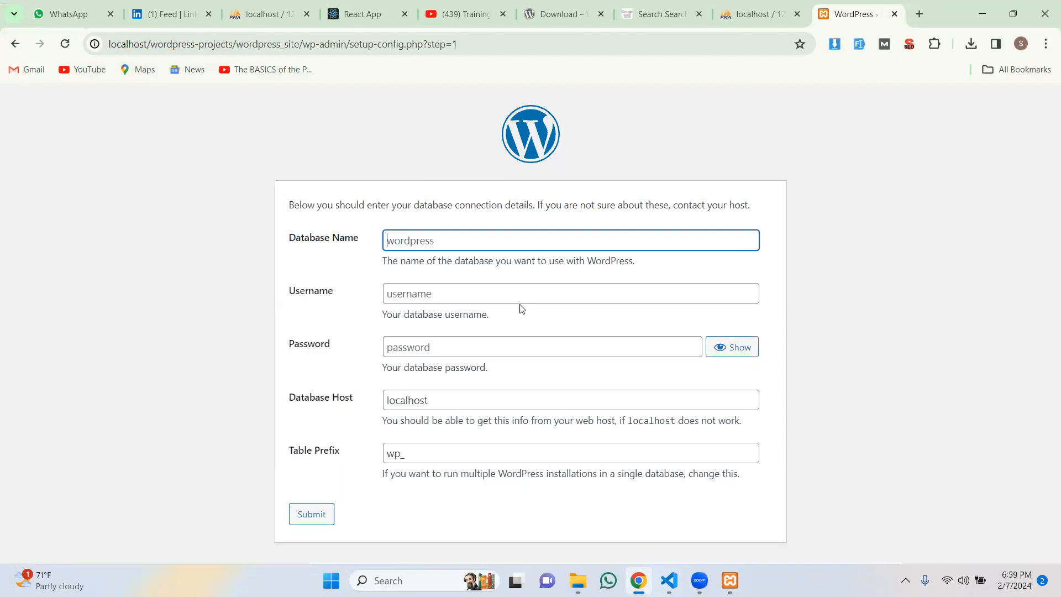
Step: Submit database name wordpress_site and username root with default host and prefix, then run the installation
text(wordpress_site)
click(477, 292)
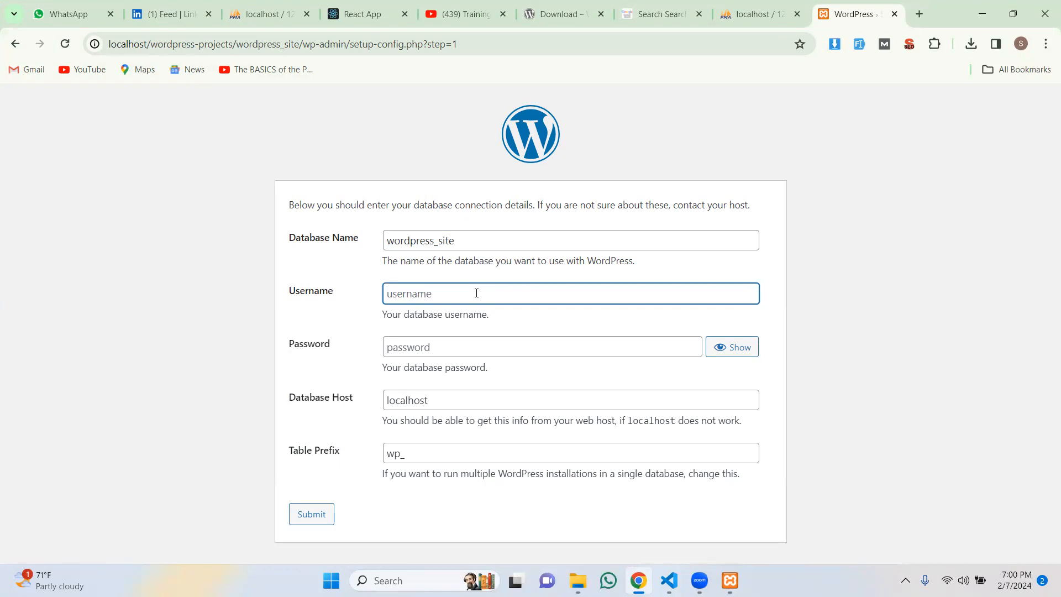
text(root)
click(447, 348)
click(420, 406)
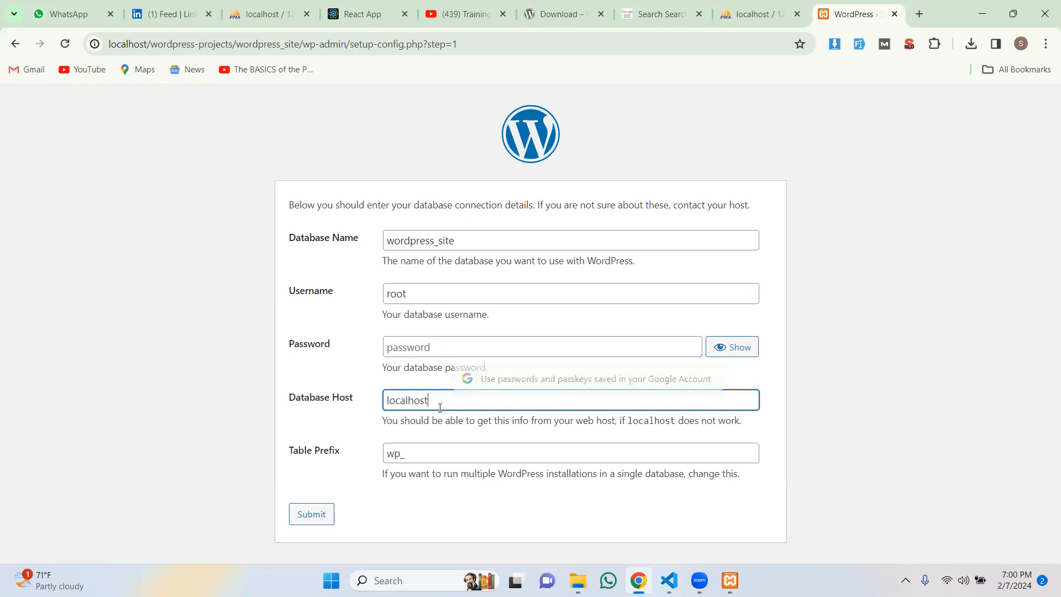
click(421, 458)
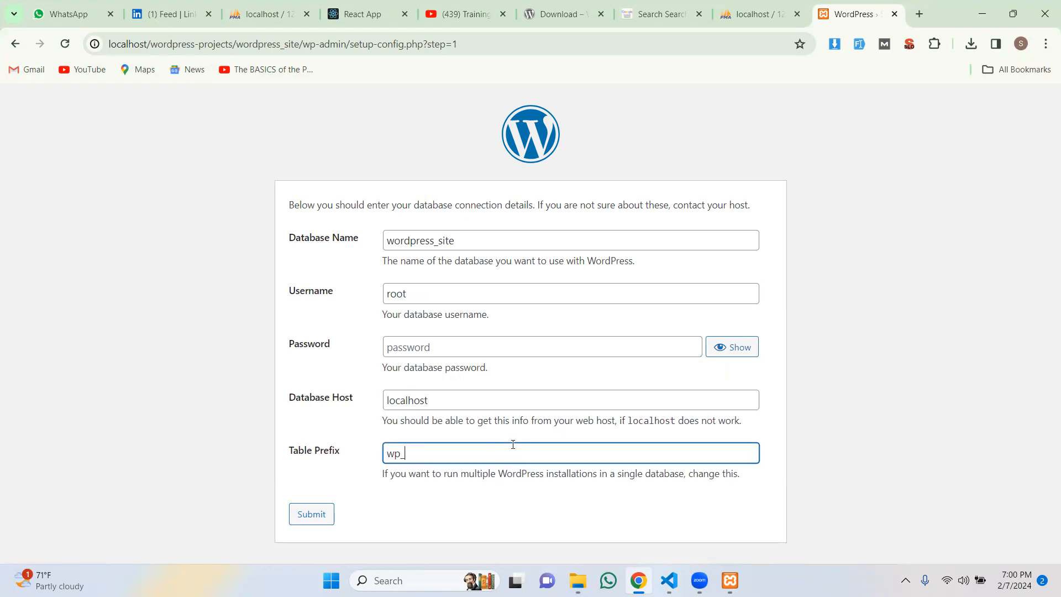
click(304, 523)
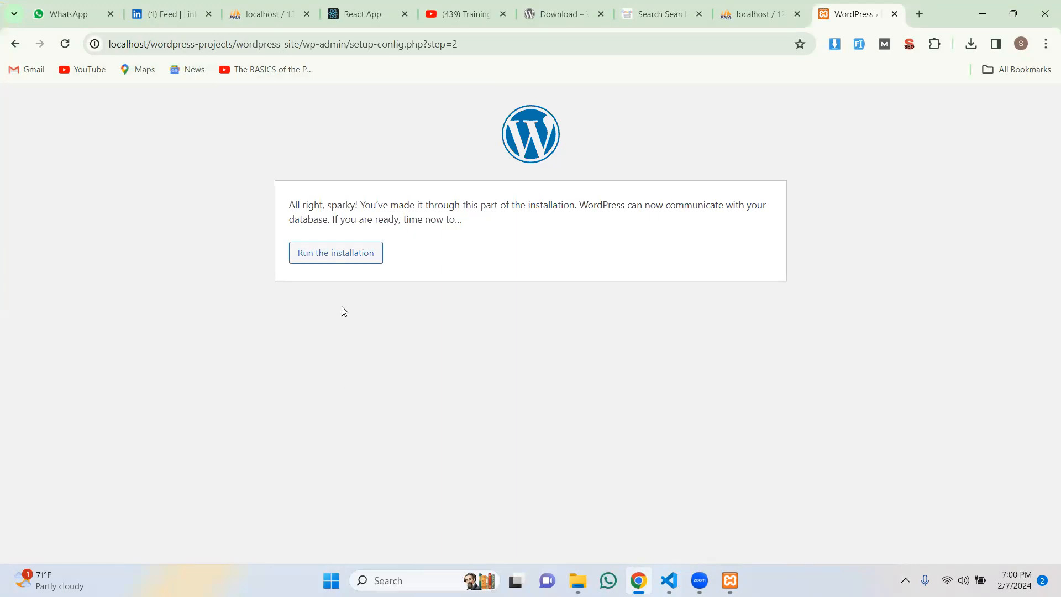
click(343, 252)
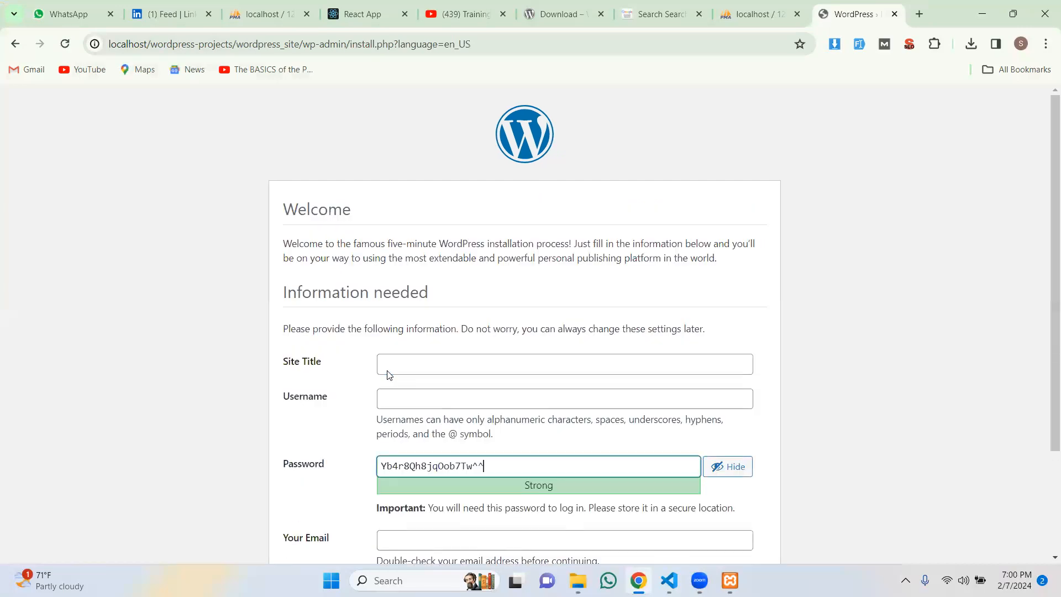
Step: Enter site title wordpress_site, admin username 'admin', and a new admin password
scroll(826, 272, down, 3)
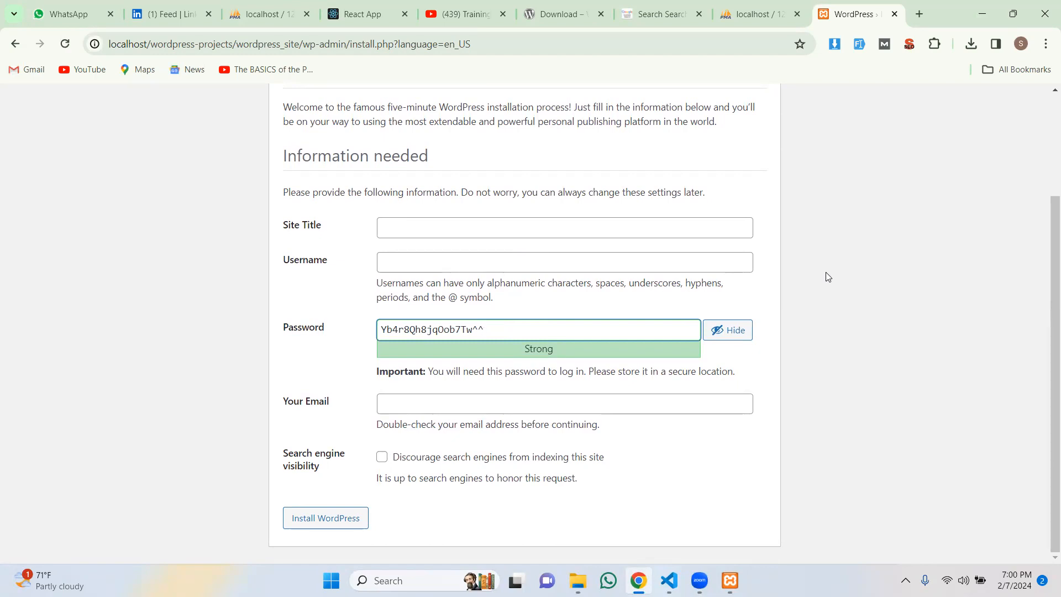
click(456, 227)
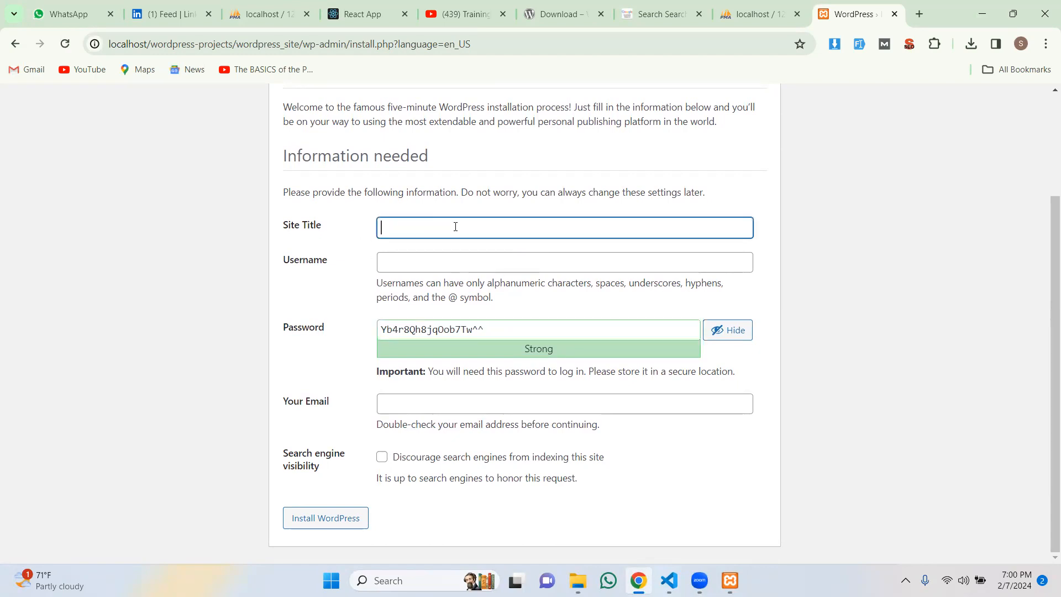
text(wordpress_site)
click(469, 262)
text(r)
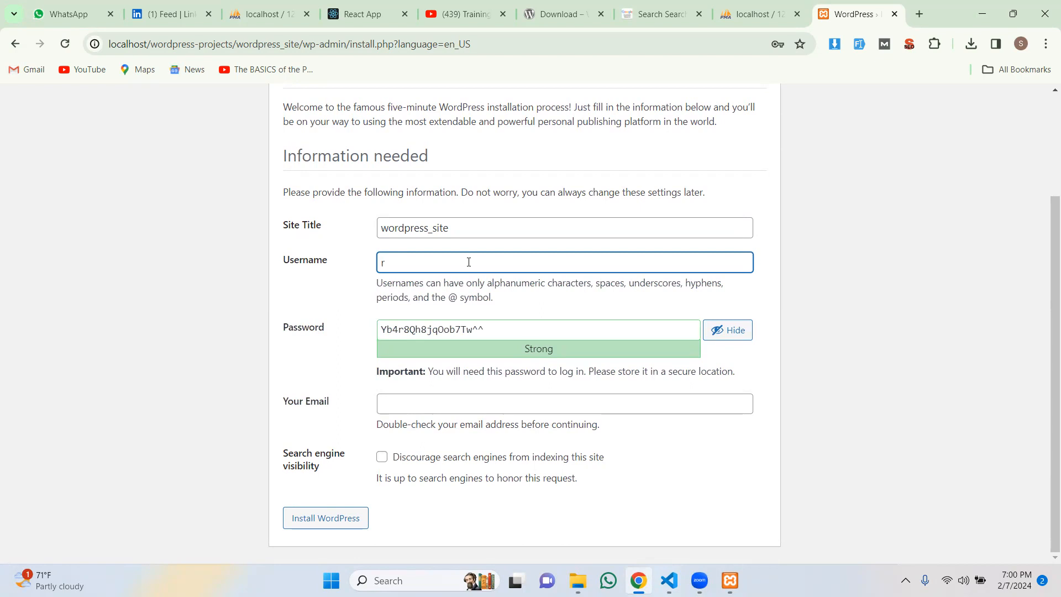
key(BackSpace)
text(Admin)
click(445, 331)
key(ctrl+a)
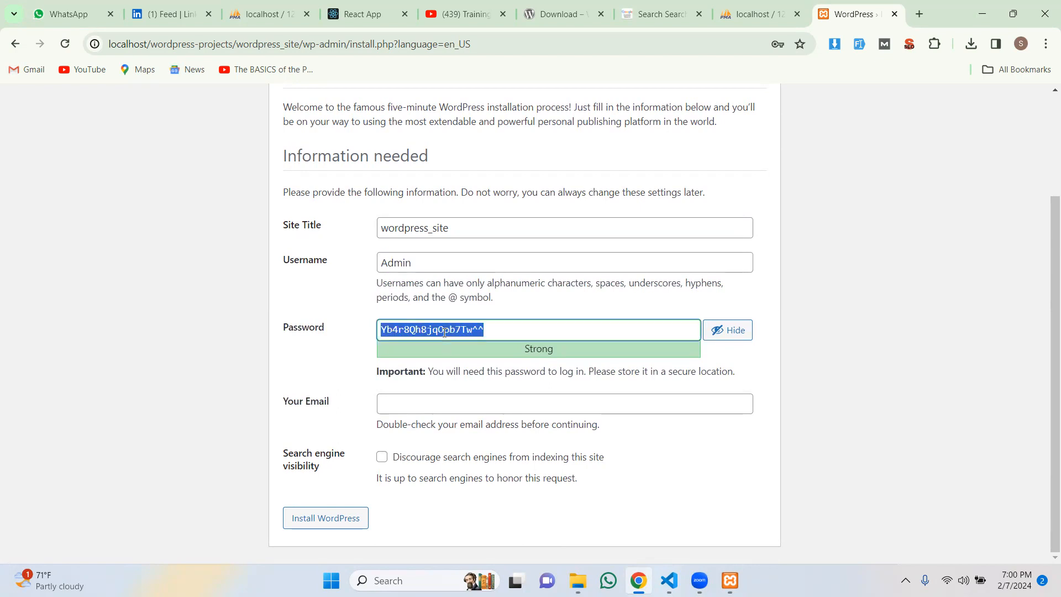
text(A)
key(BackSpace)
text(admin123)
click(387, 264)
key(BackSpace)
text(a)
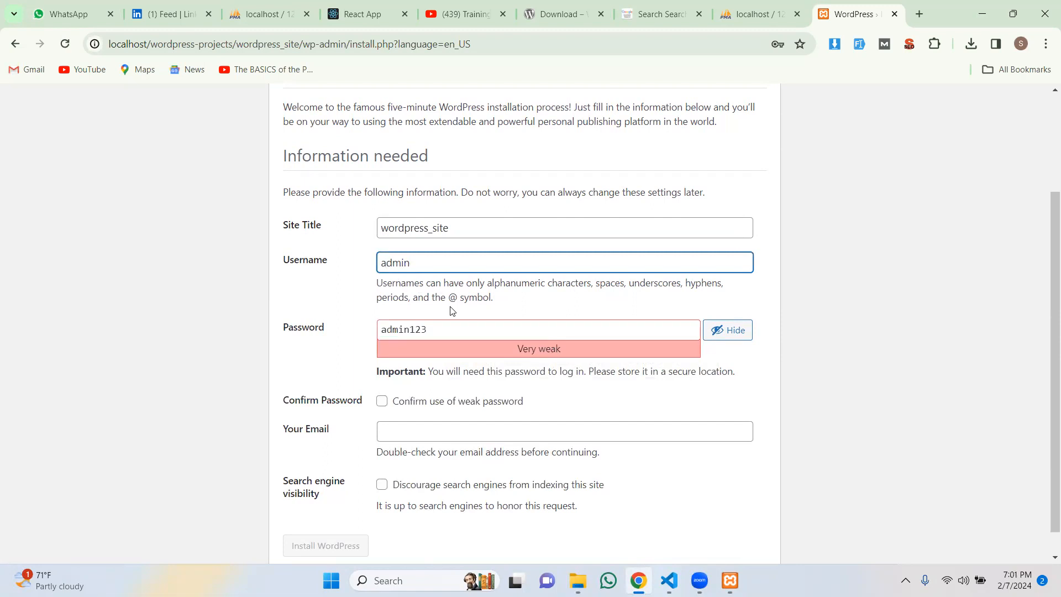
Step: Confirm the weak password, enter the admin email, discourage search engines, and install WordPress
scroll(451, 327, down, 1)
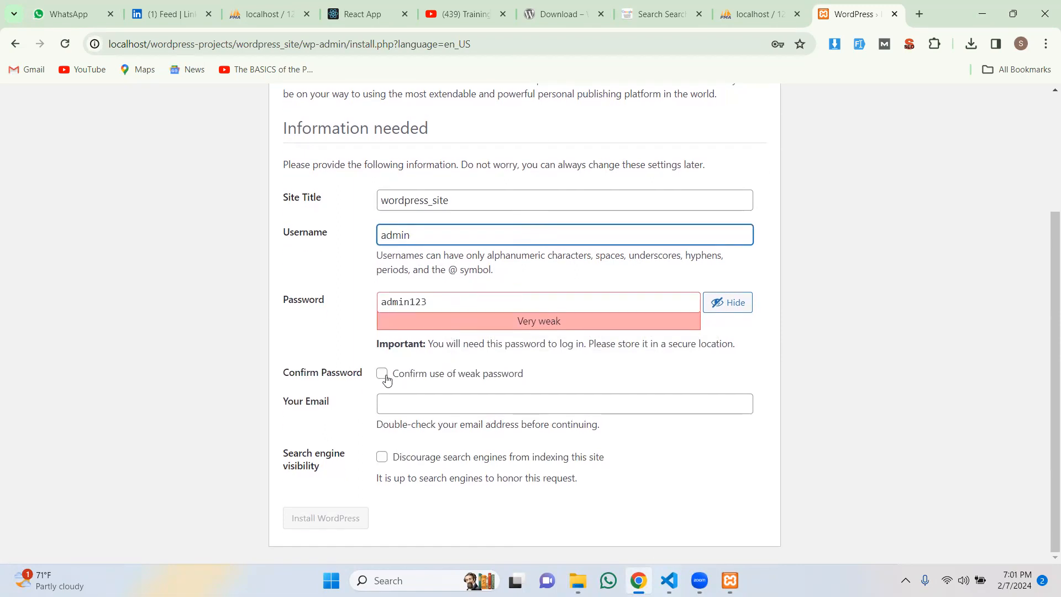
click(385, 377)
click(426, 409)
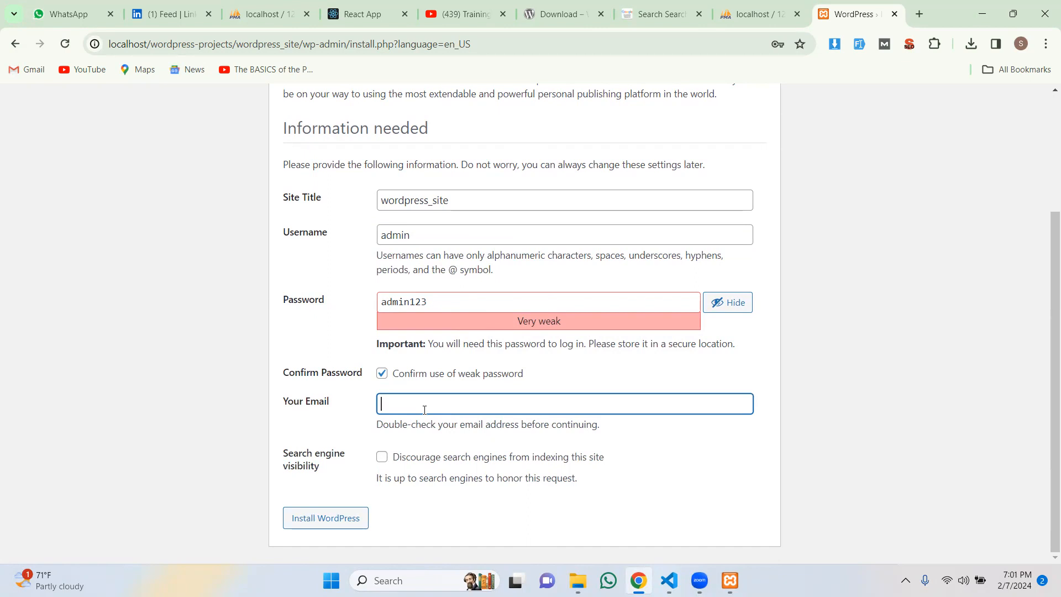
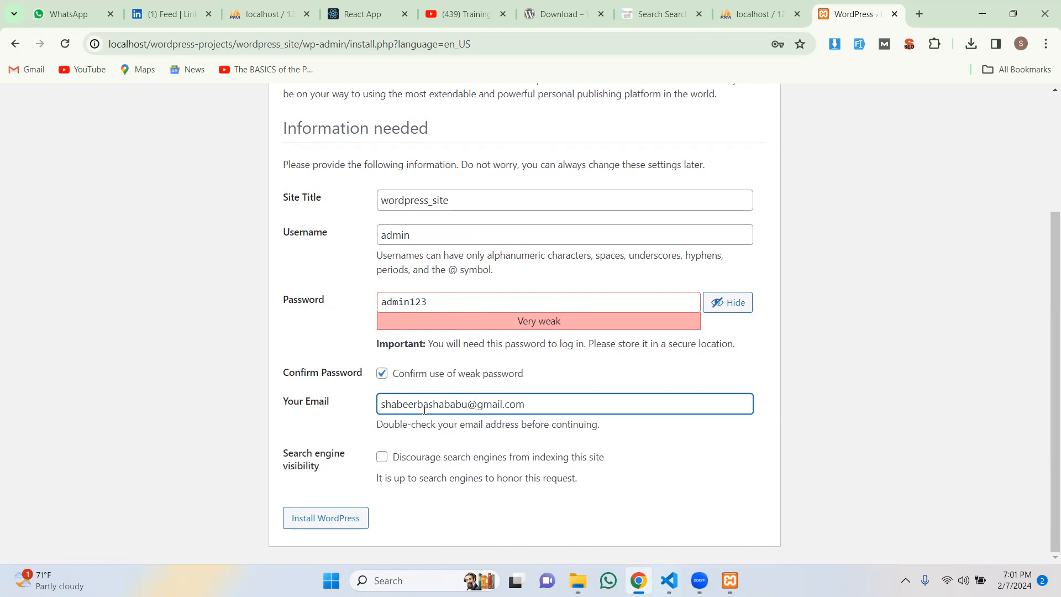
click(381, 459)
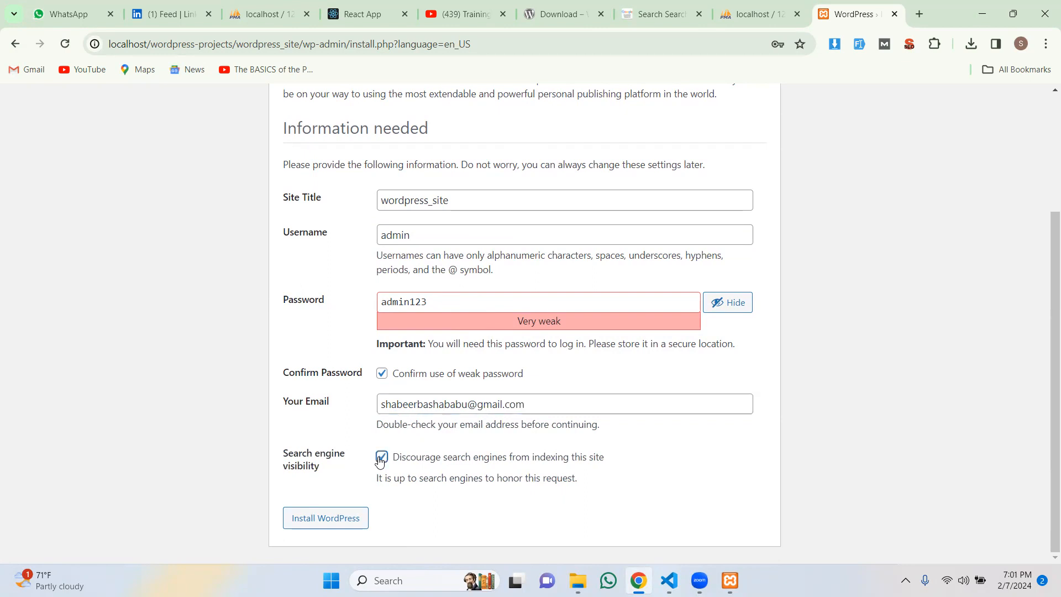
click(340, 523)
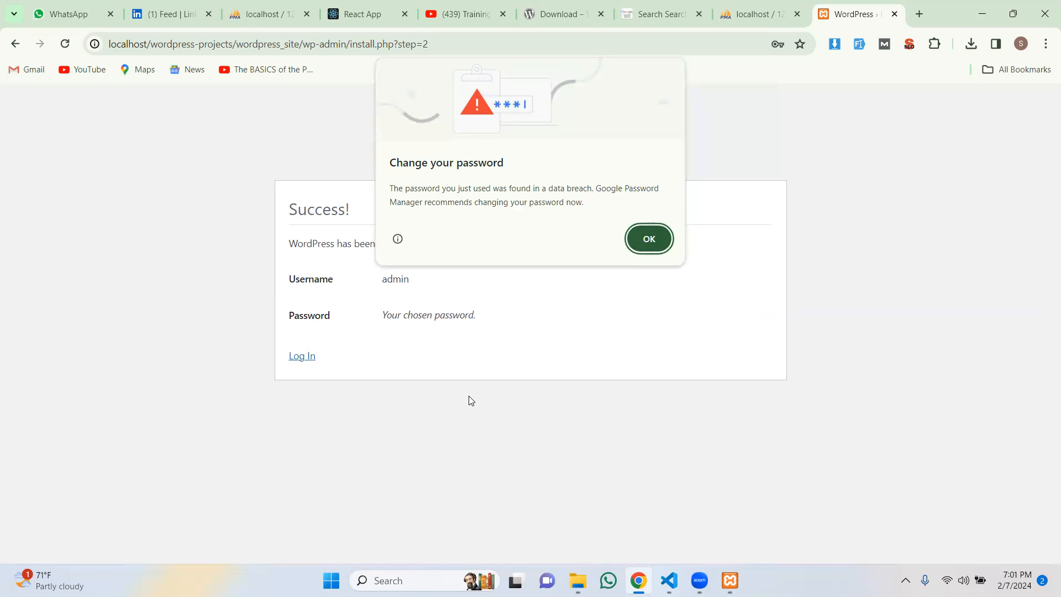
click(657, 239)
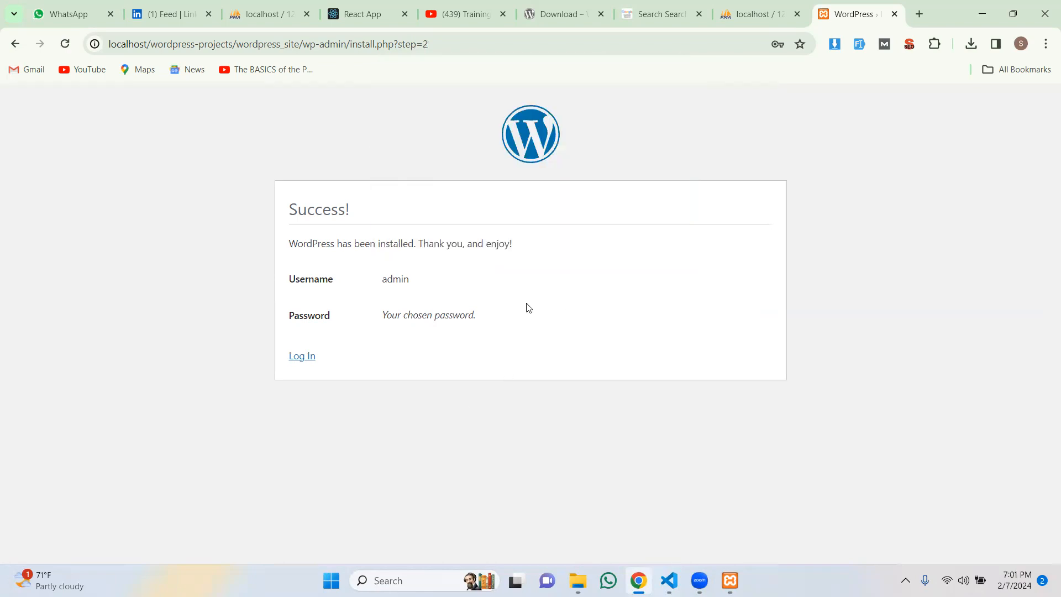
Step: Log in as admin with the admin password and dismiss the password breach warning
click(305, 358)
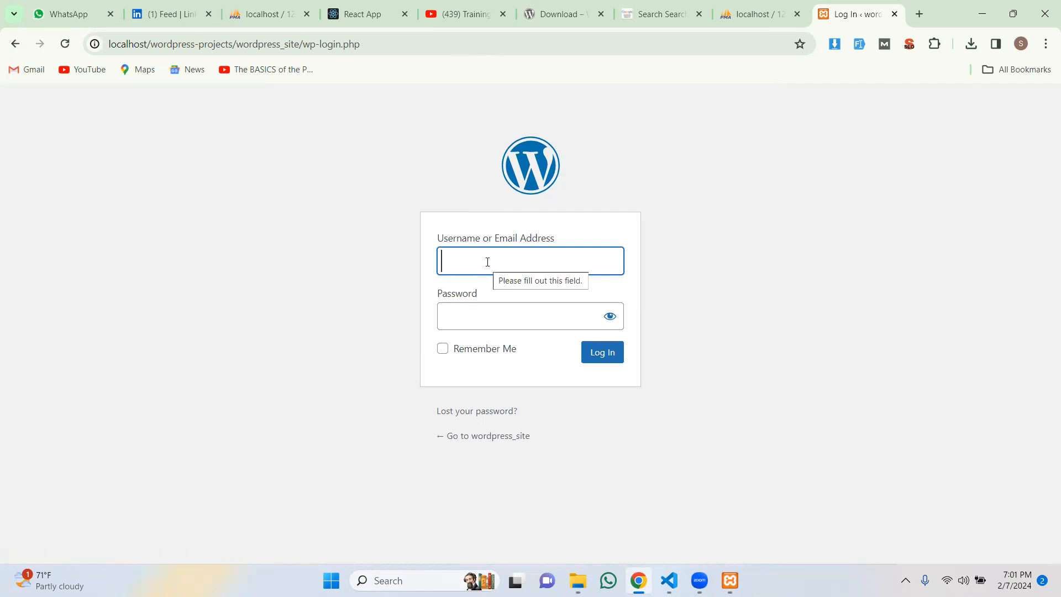
text(admin)
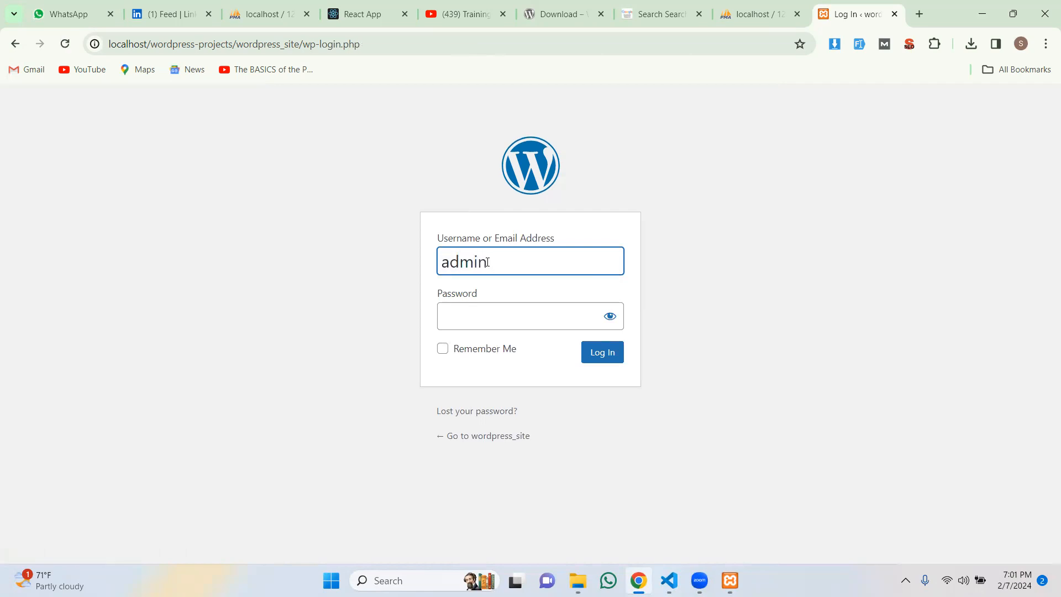
key(Tab)
text(admin)
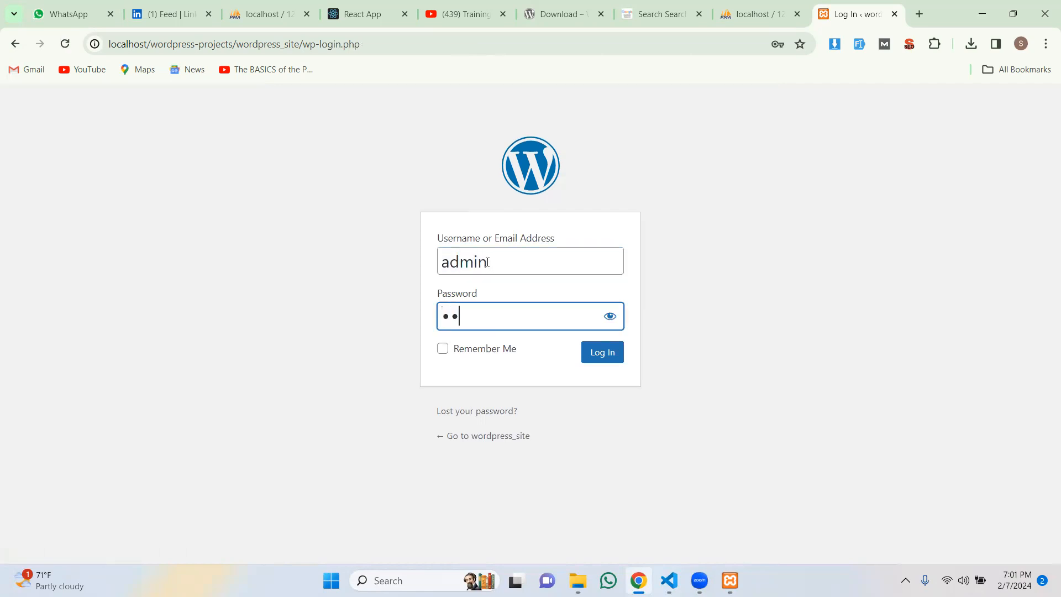
text(123)
key(Return)
click(442, 349)
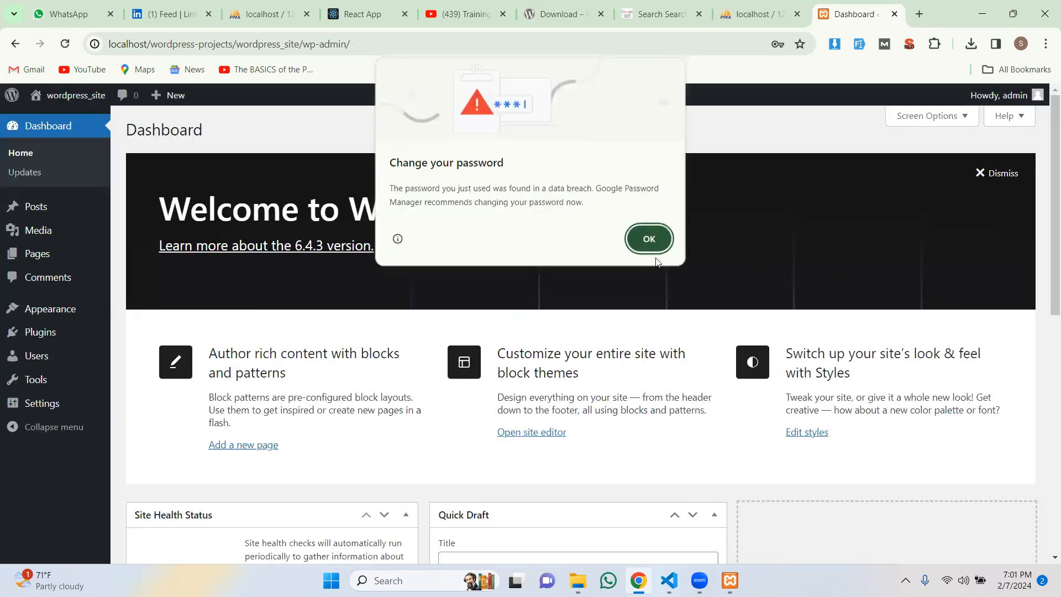
click(653, 241)
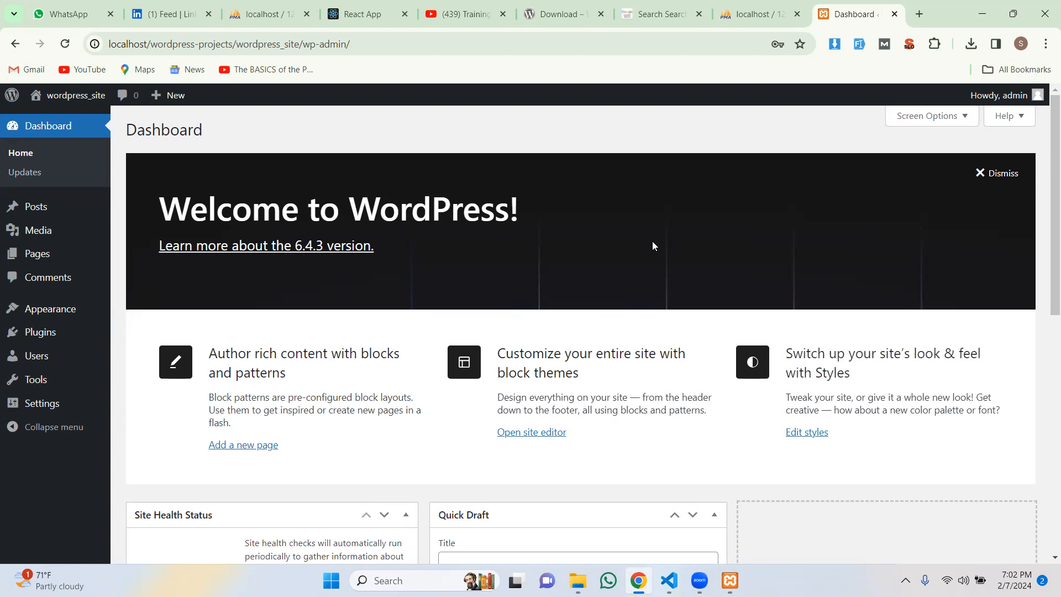
mouse_move(38, 209)
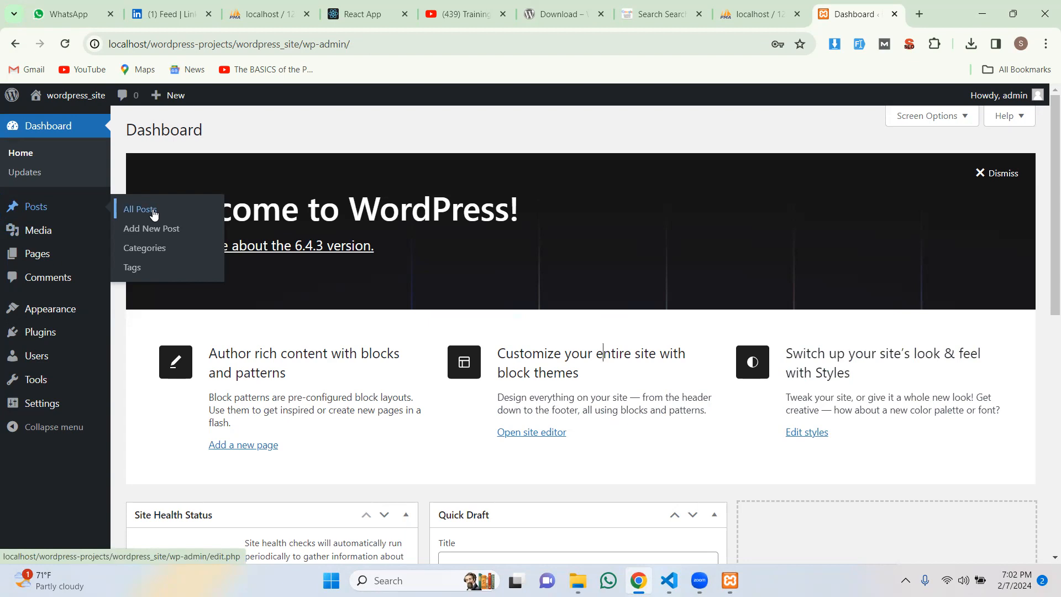
Step: Create a new post and close the editor's welcome guide
click(154, 233)
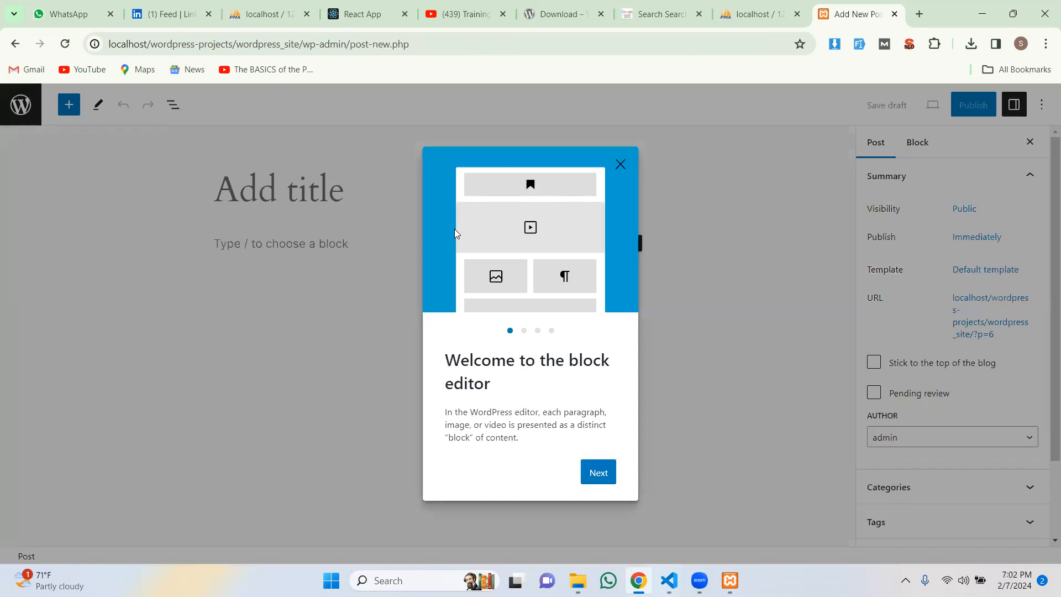
click(602, 472)
click(594, 485)
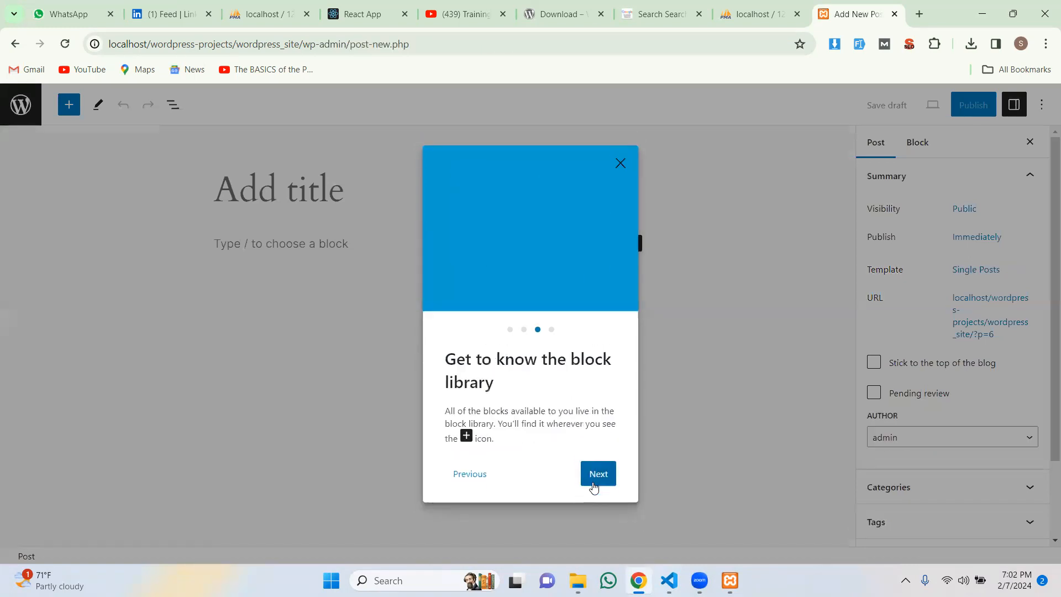
click(594, 484)
click(593, 484)
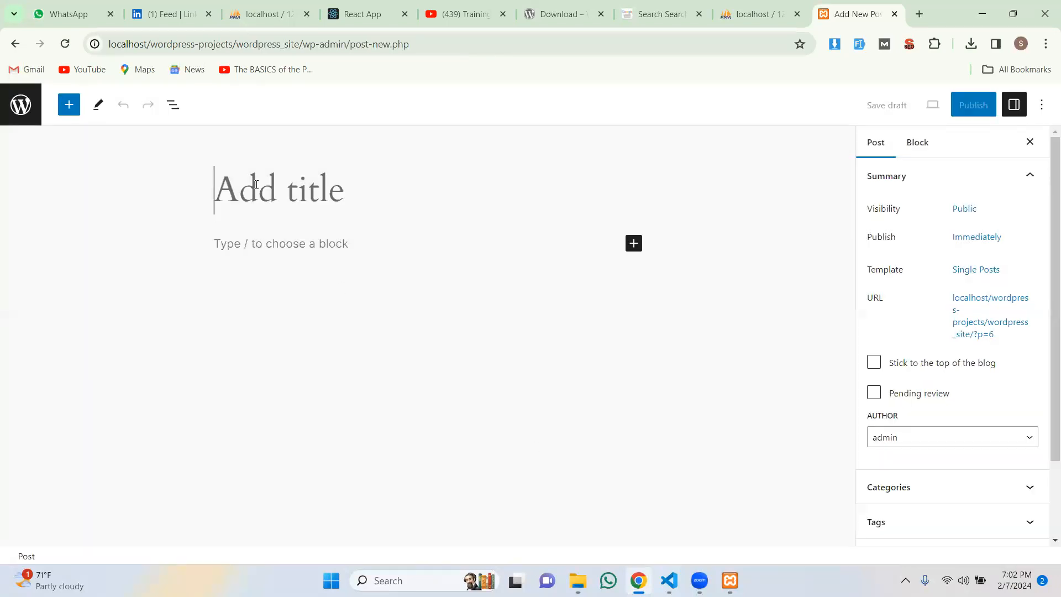
Step: Title the post 'My first Post' and start a content block below it
text(My first Post)
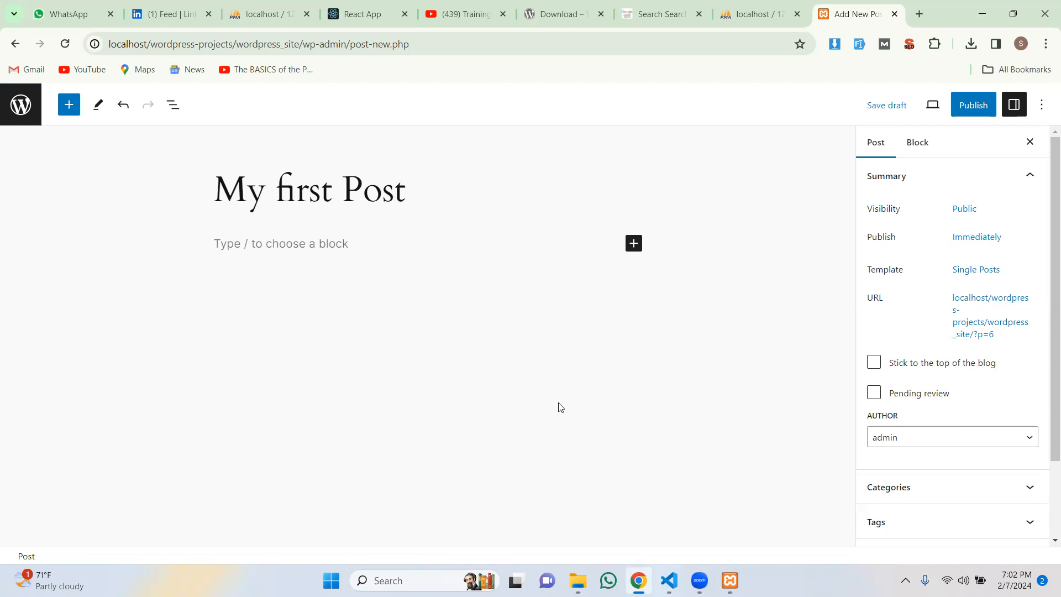
click(238, 242)
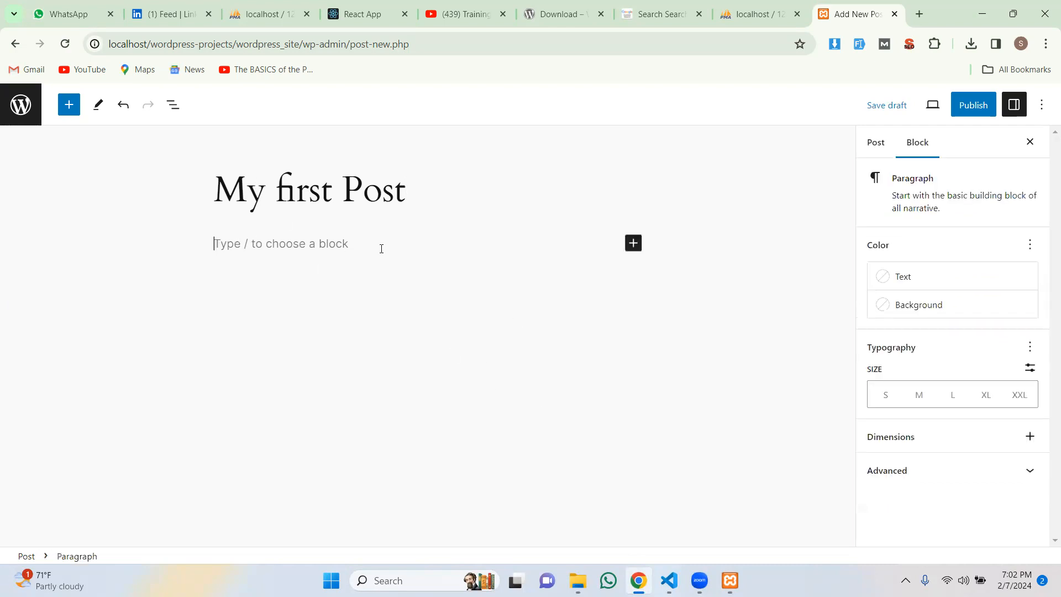
Step: Insert 'Medprix Logo Designs (3).png' from Downloads as an image block and shrink it to 456 px
click(635, 245)
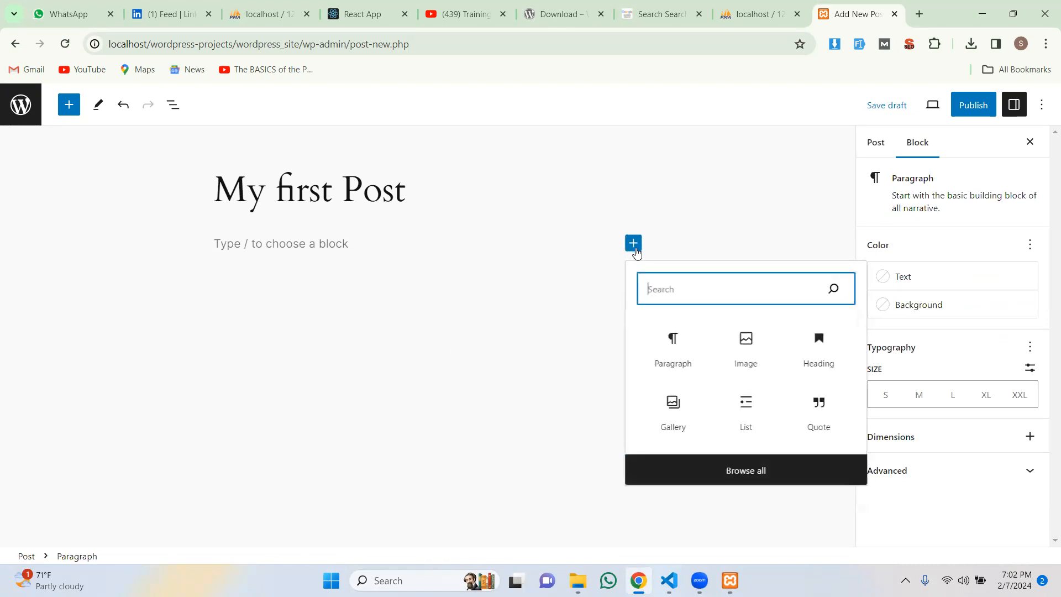
click(747, 359)
click(249, 316)
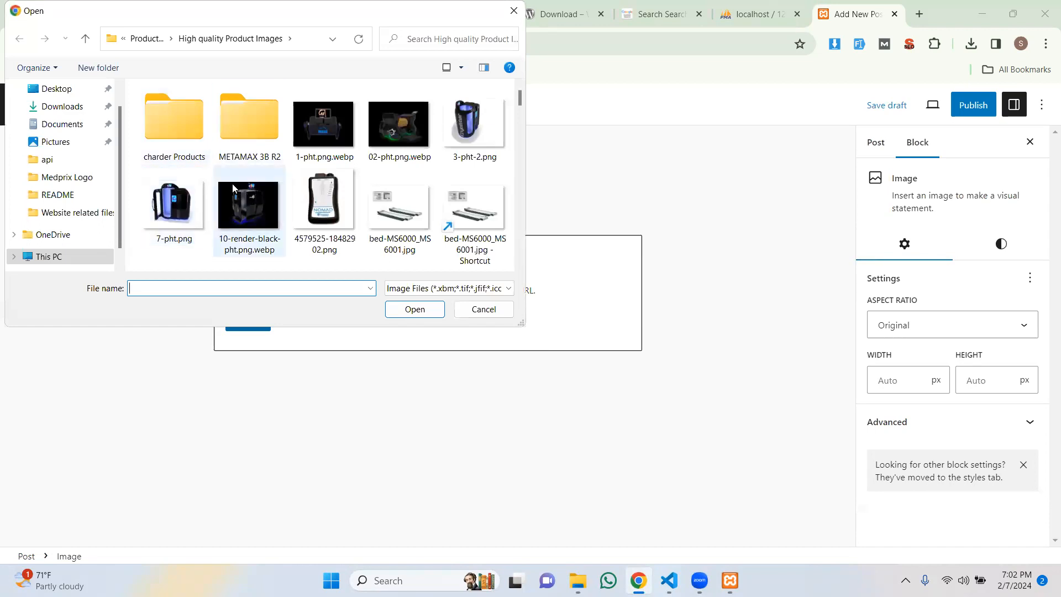
click(75, 107)
click(154, 142)
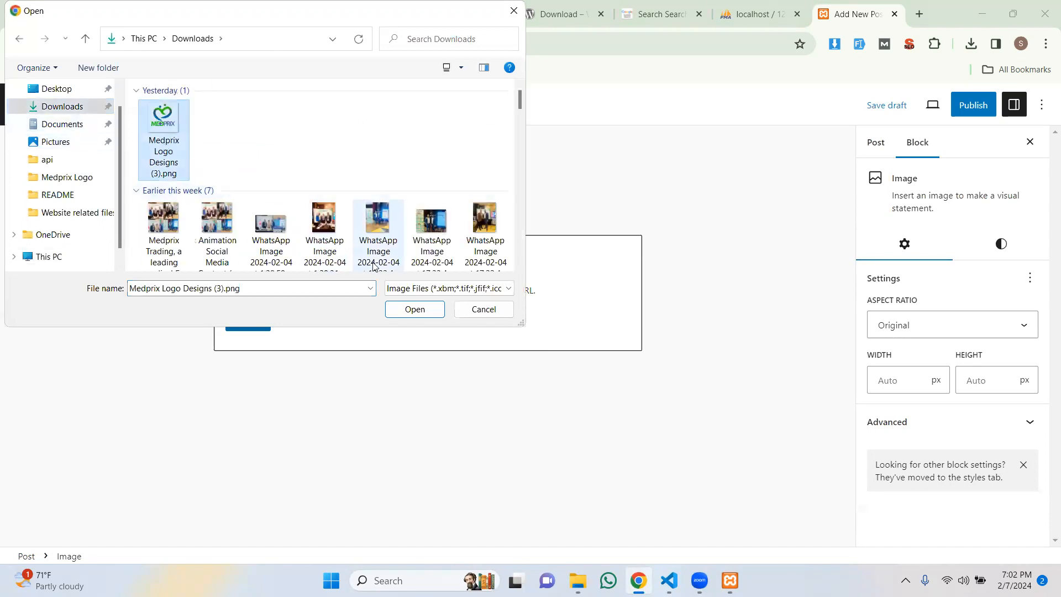
click(416, 309)
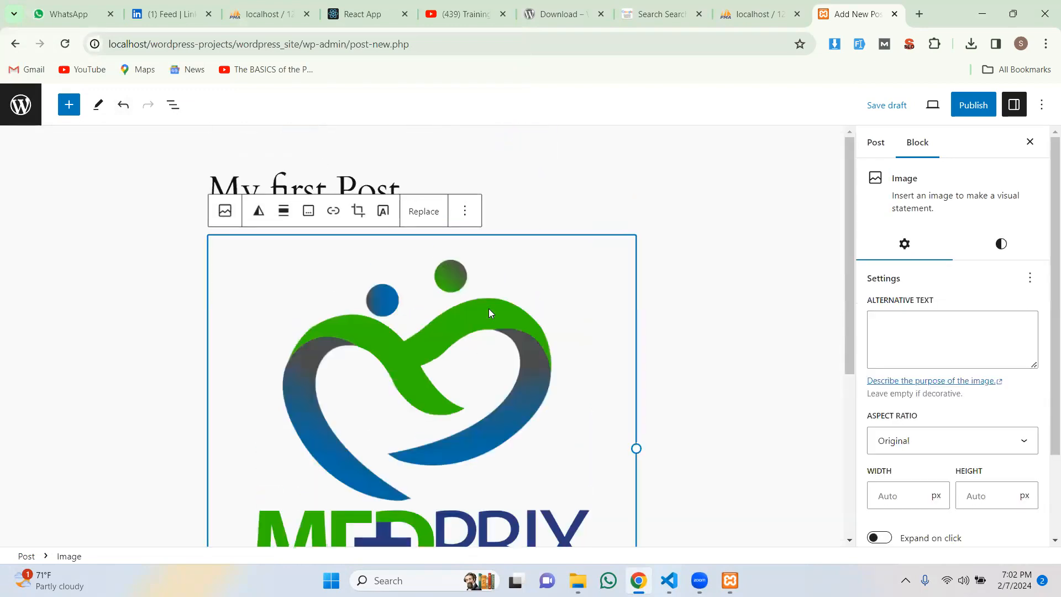
drag(611, 451, 468, 342)
click(701, 365)
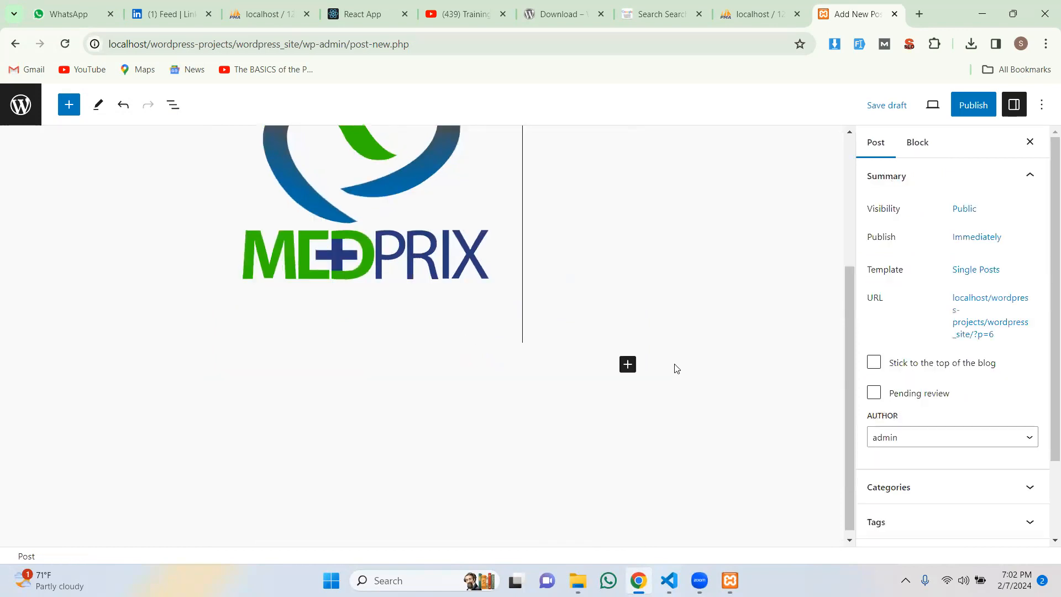
Step: Keep the logo's original aspect ratio in its image settings and open the pre-publish check
scroll(550, 362, up, 3)
click(399, 192)
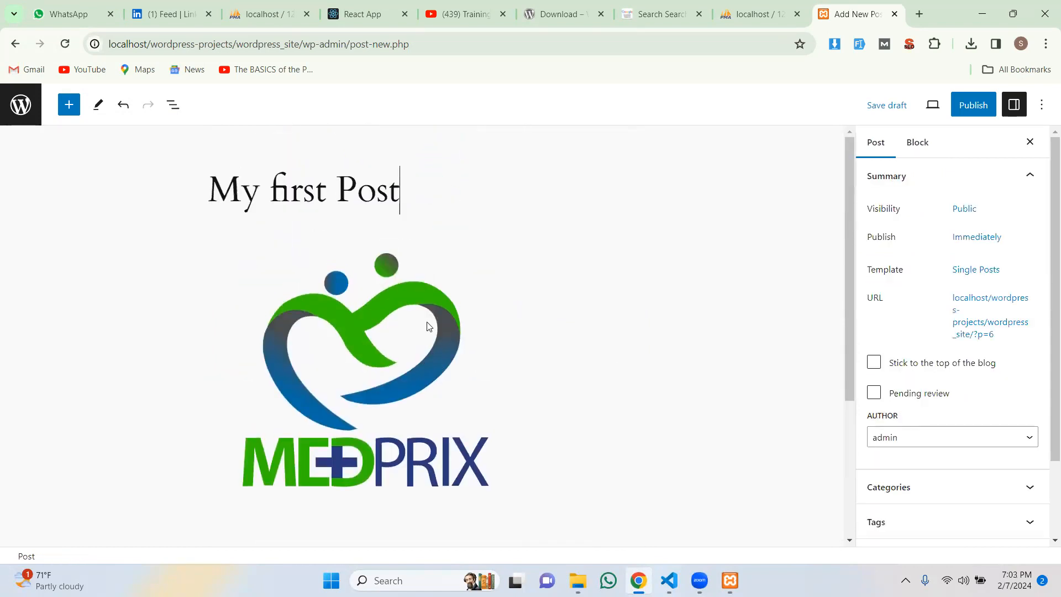
click(449, 371)
scroll(515, 370, down, 3)
scroll(516, 367, up, 3)
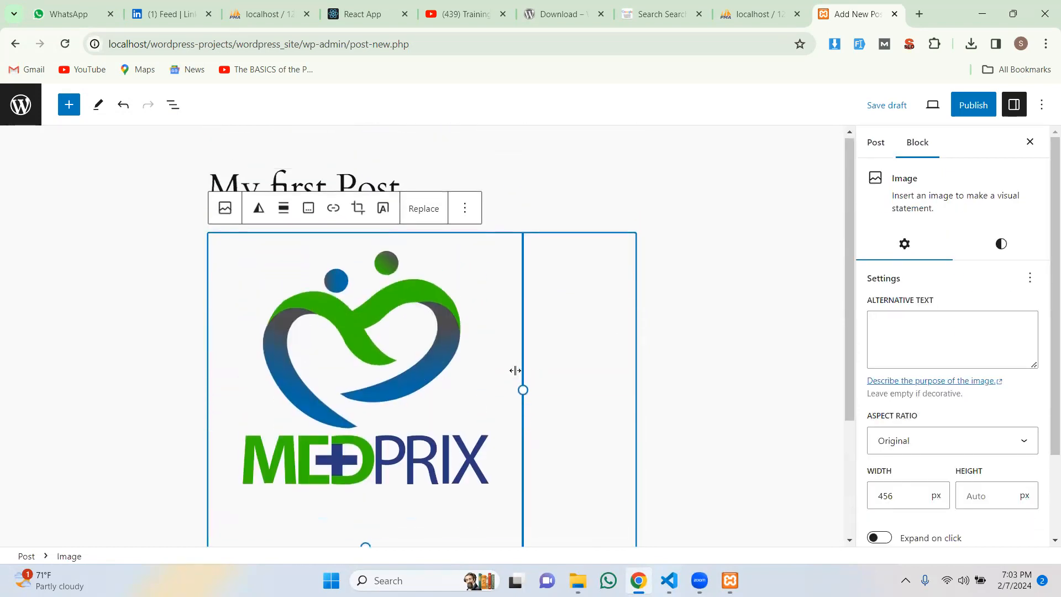
click(945, 336)
scroll(945, 348, down, 1)
scroll(940, 354, up, 1)
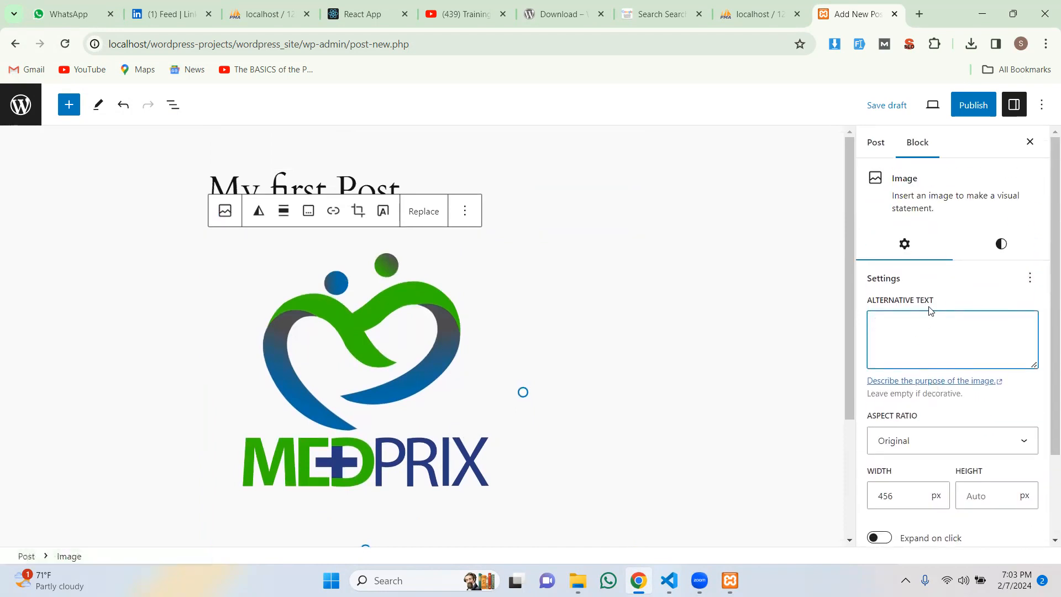
scroll(929, 321, down, 2)
click(927, 335)
click(927, 336)
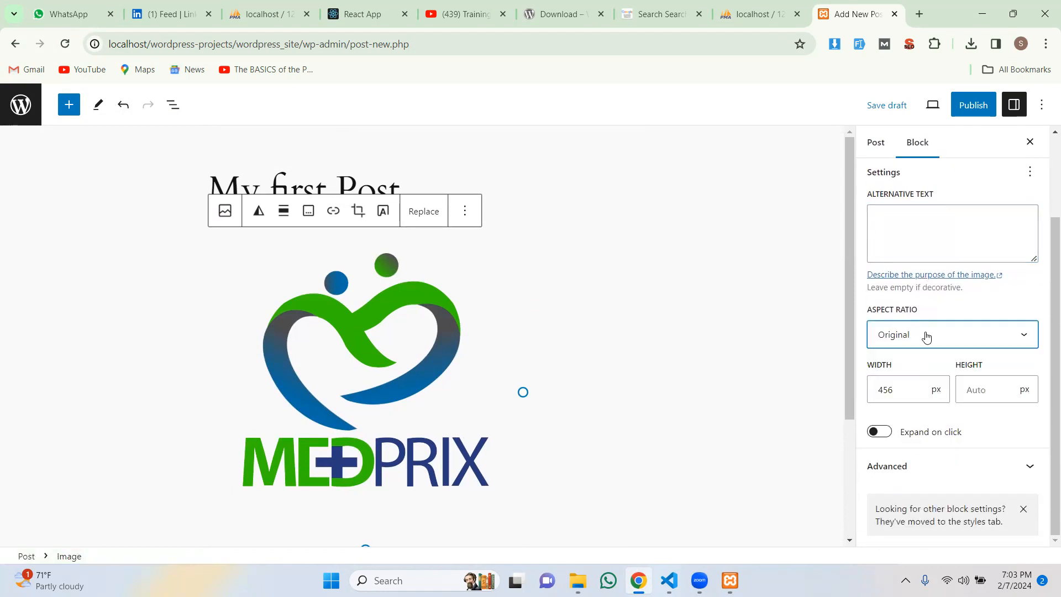
scroll(466, 370, down, 3)
scroll(466, 370, up, 3)
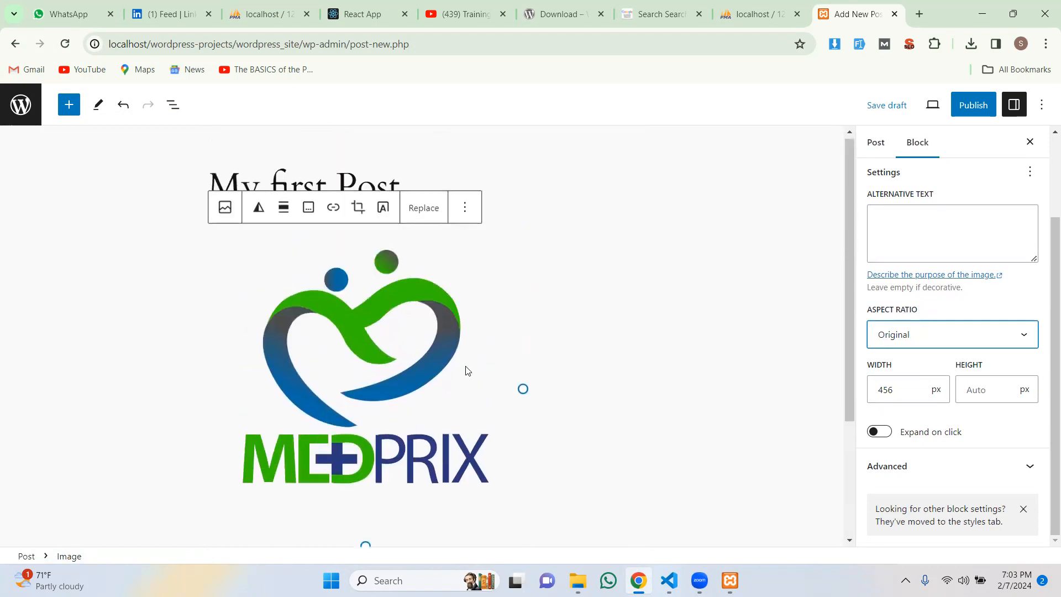
scroll(691, 354, down, 3)
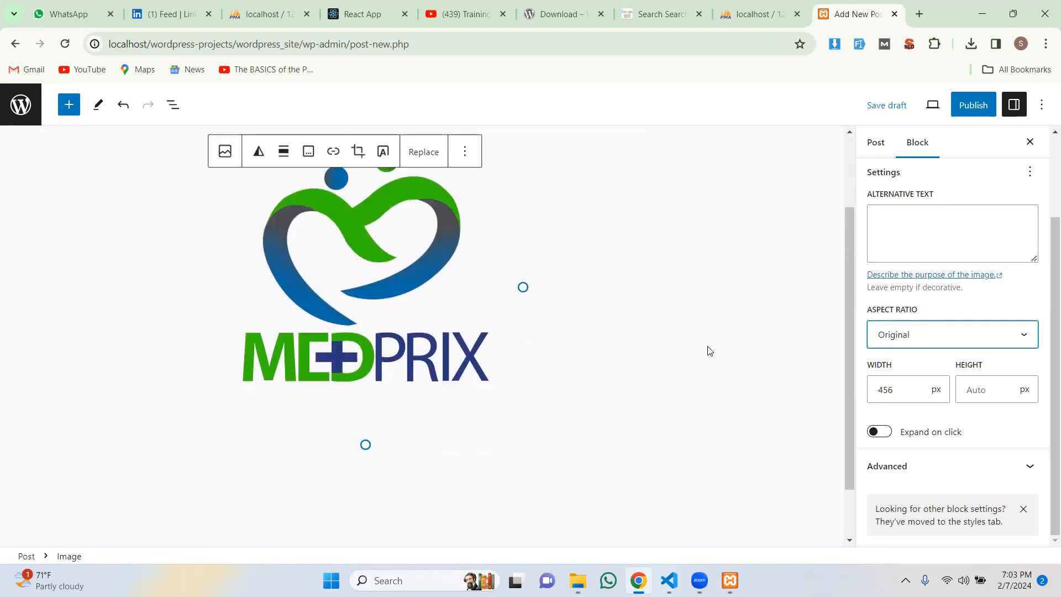
click(980, 109)
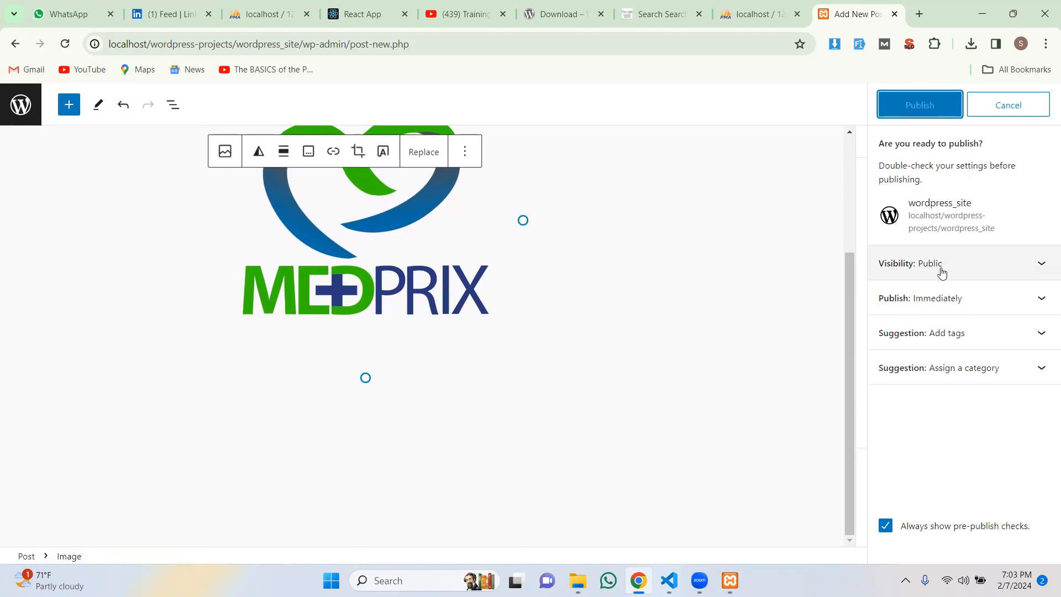
click(935, 106)
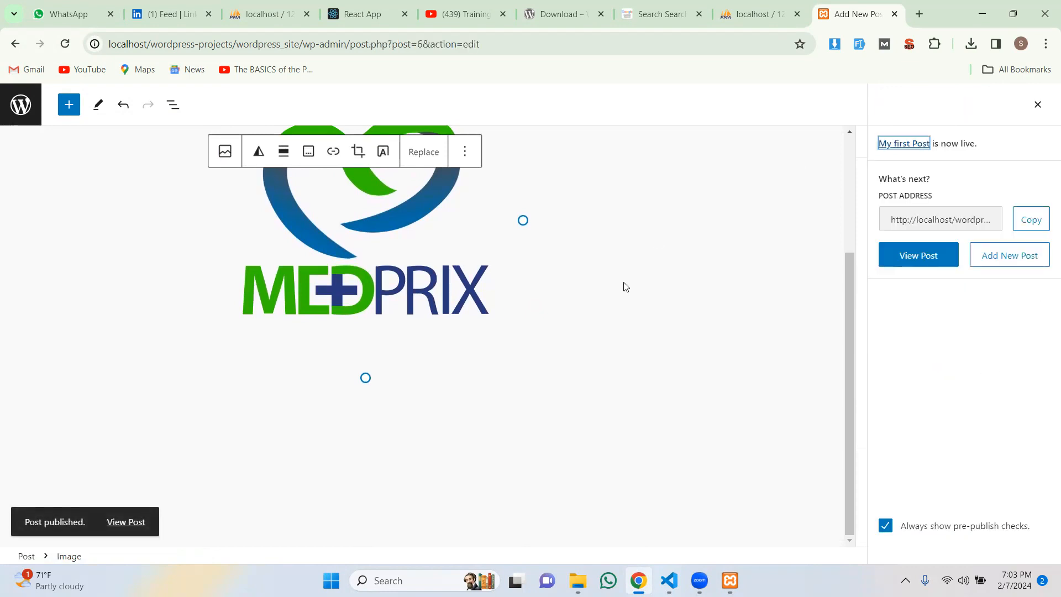
scroll(625, 286, up, 3)
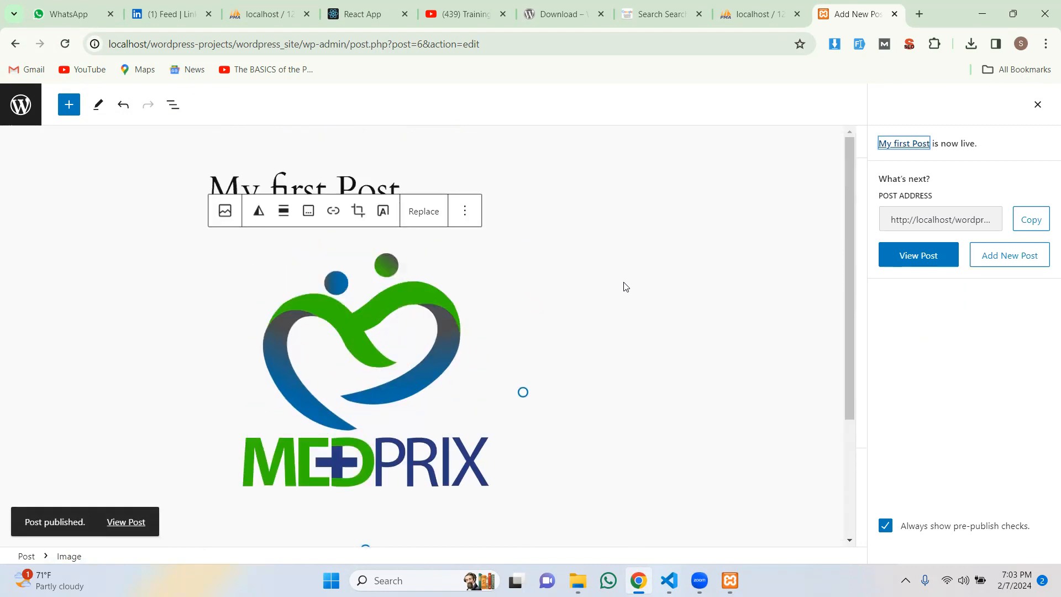
scroll(625, 286, down, 1)
click(941, 258)
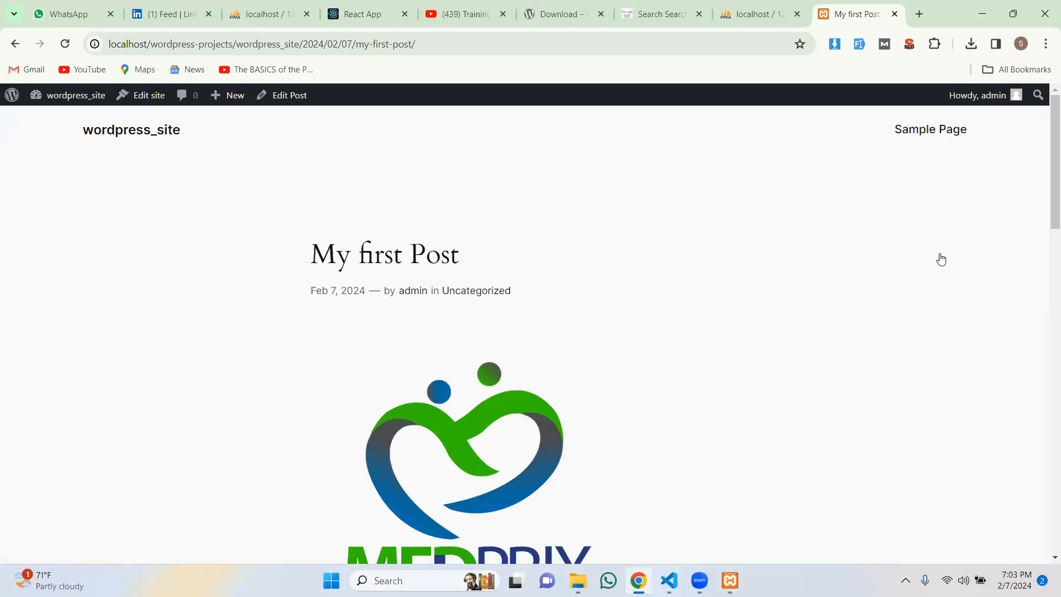
scroll(920, 268, down, 6)
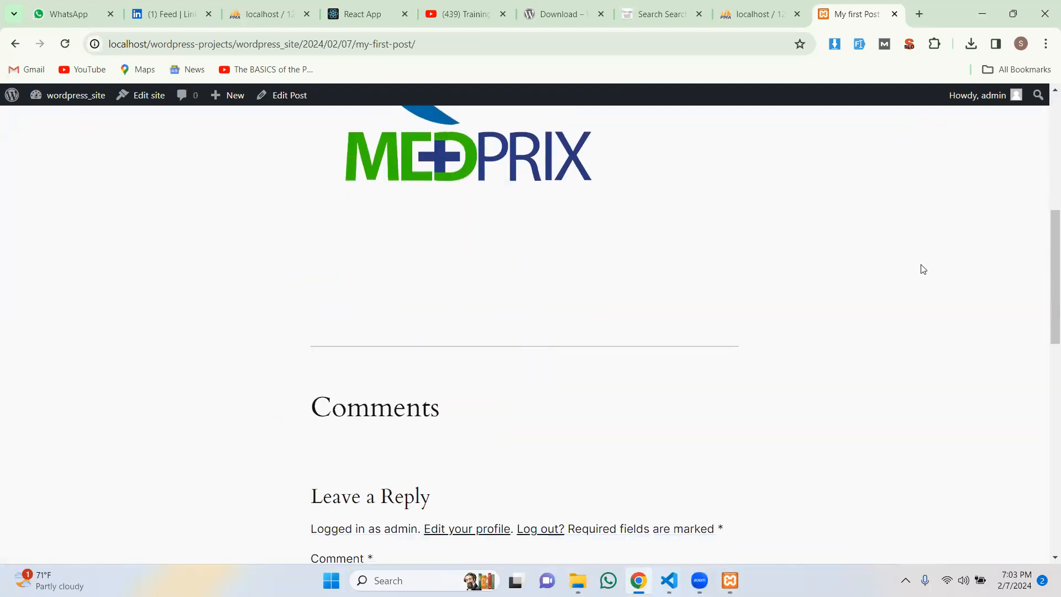
scroll(923, 269, down, 5)
scroll(922, 269, up, 10)
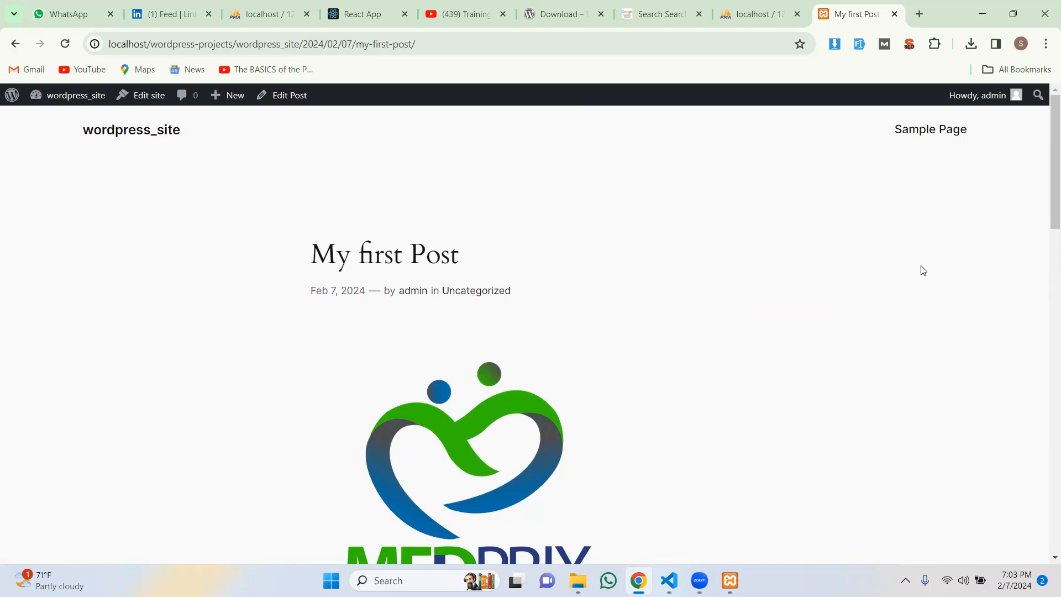
scroll(923, 271, down, 4)
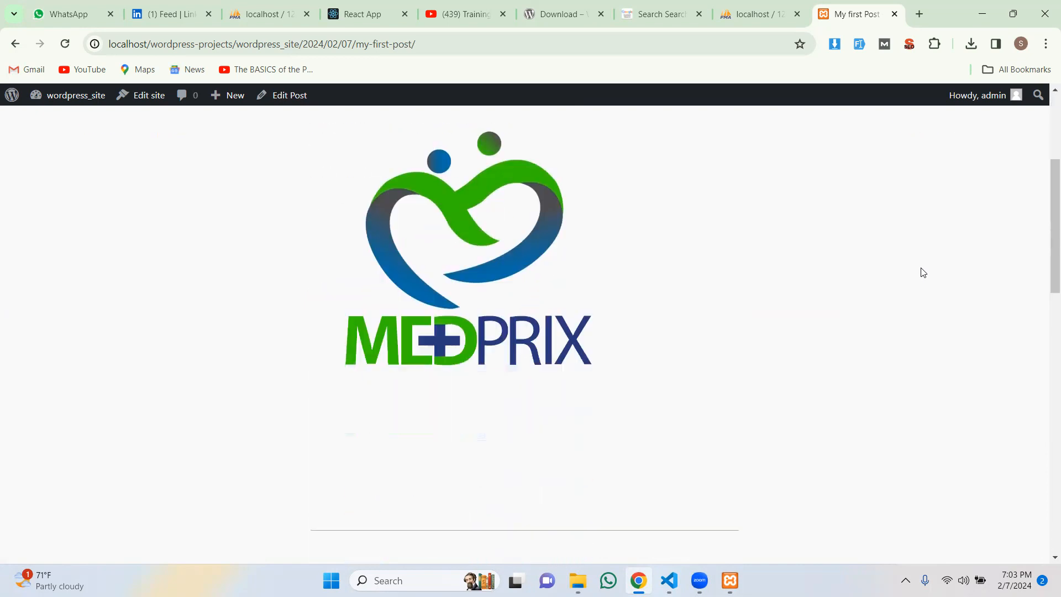
scroll(923, 272, up, 5)
scroll(923, 273, up, 2)
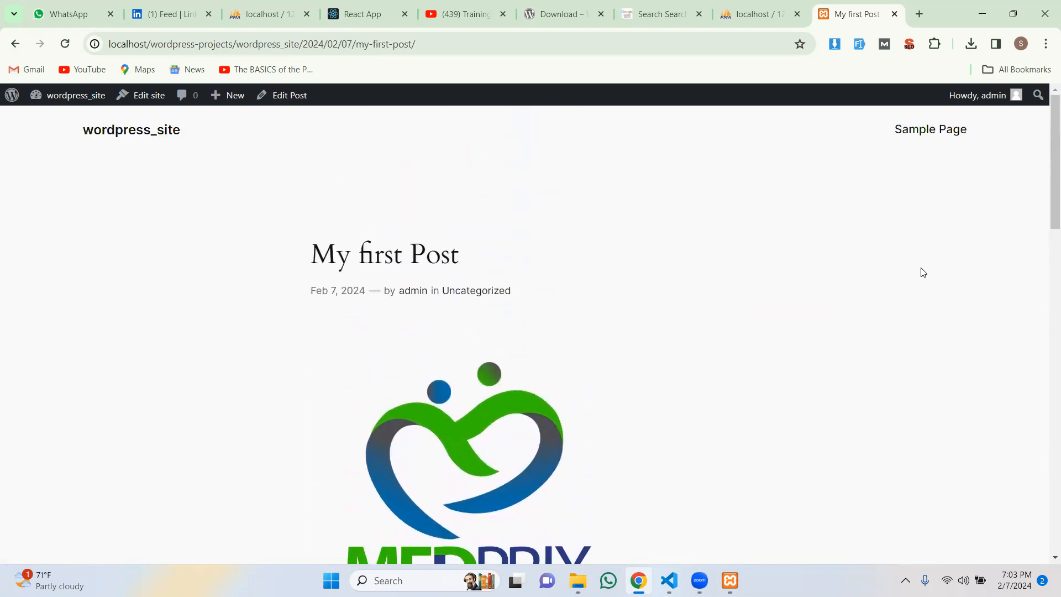
scroll(923, 272, down, 6)
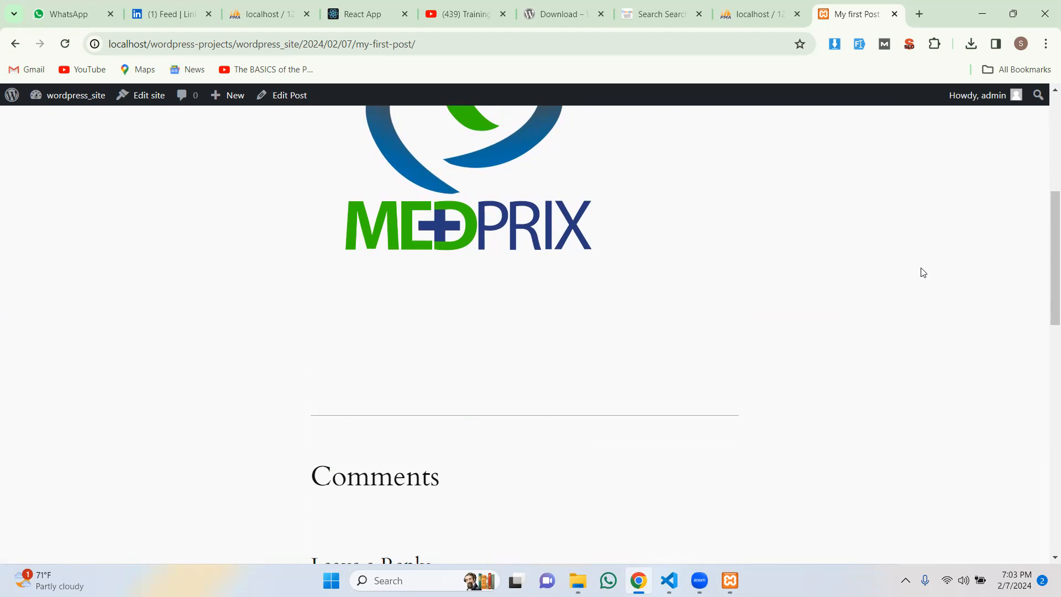
scroll(921, 272, up, 6)
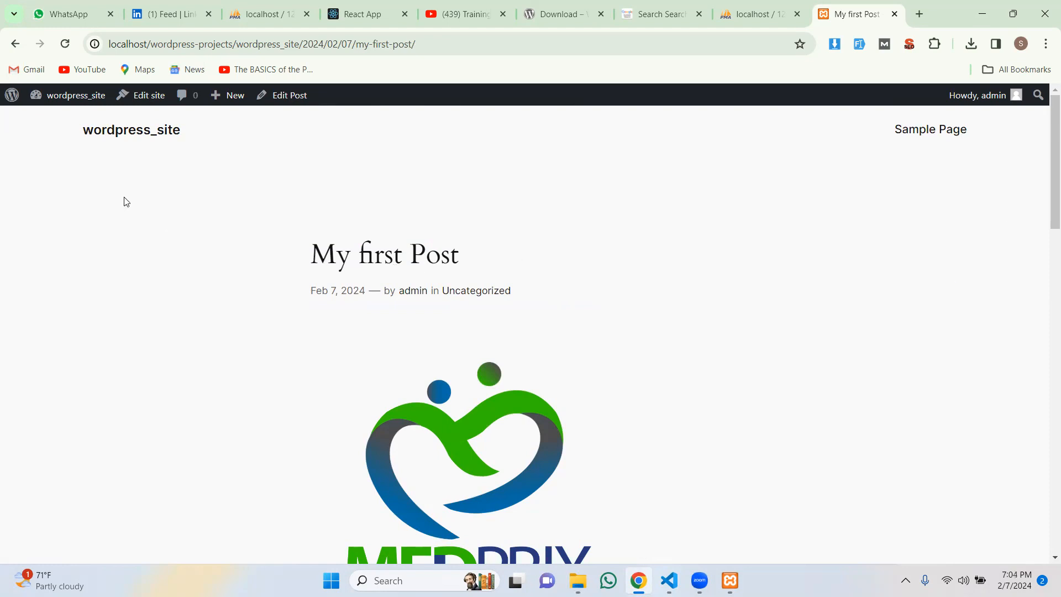
click(141, 132)
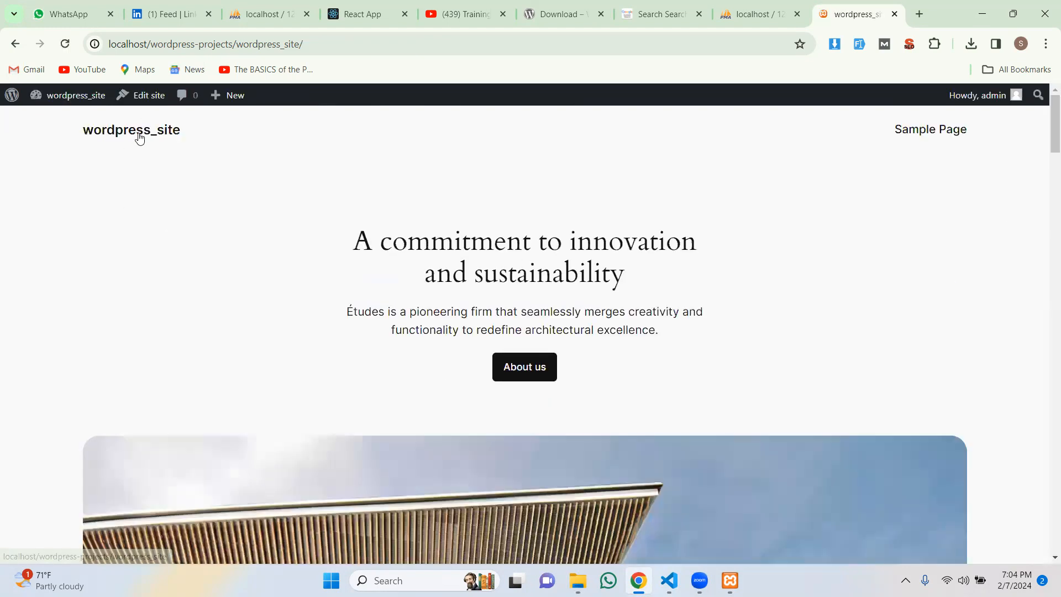
Step: From the post, open the Dashboard's Appearance > Themes list and customize Twenty Twenty-Four
click(15, 44)
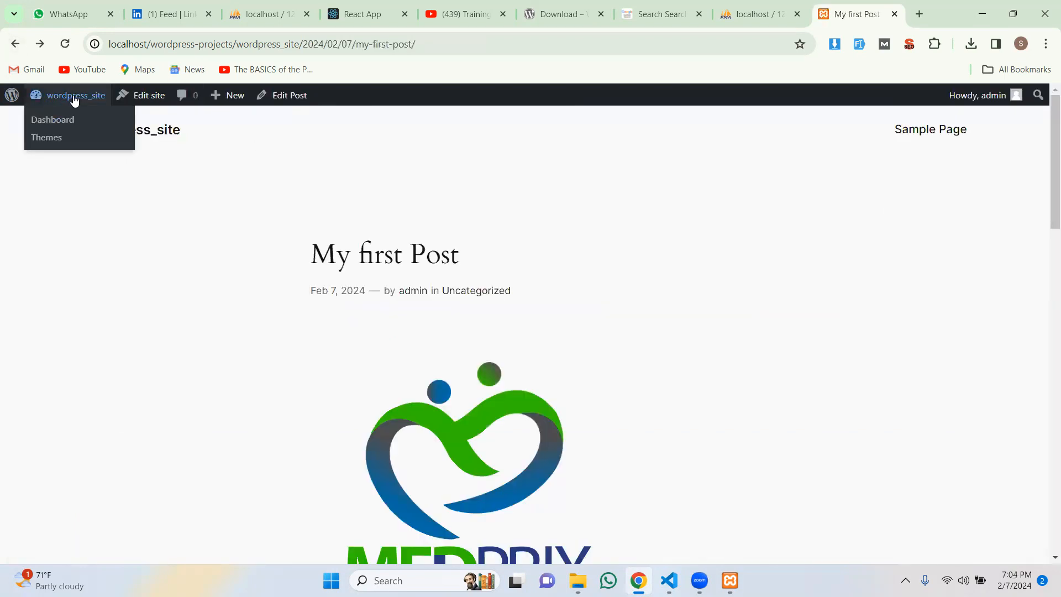
click(75, 99)
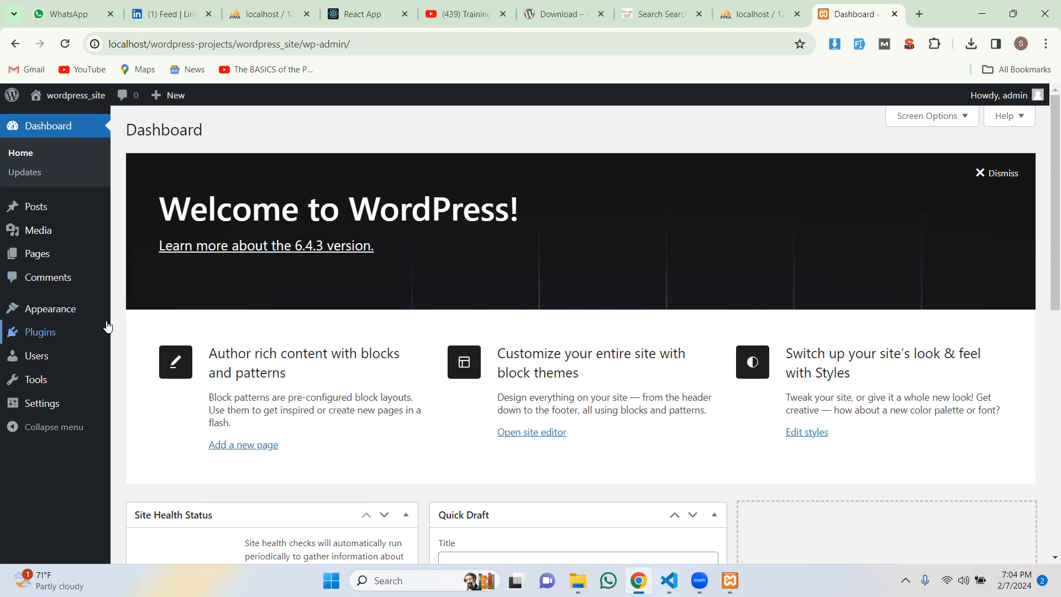
mouse_move(63, 317)
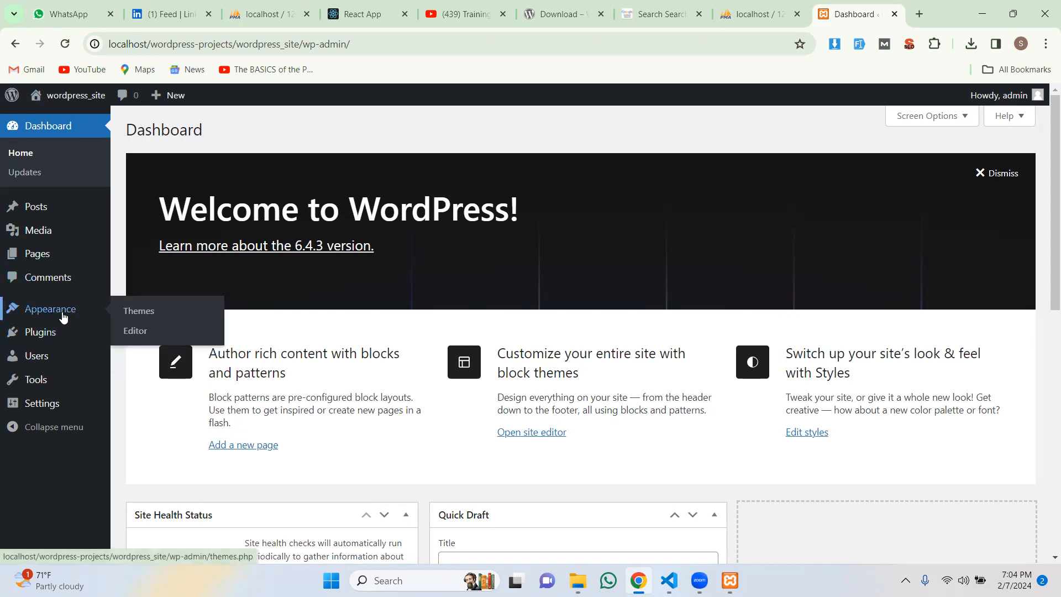
click(140, 313)
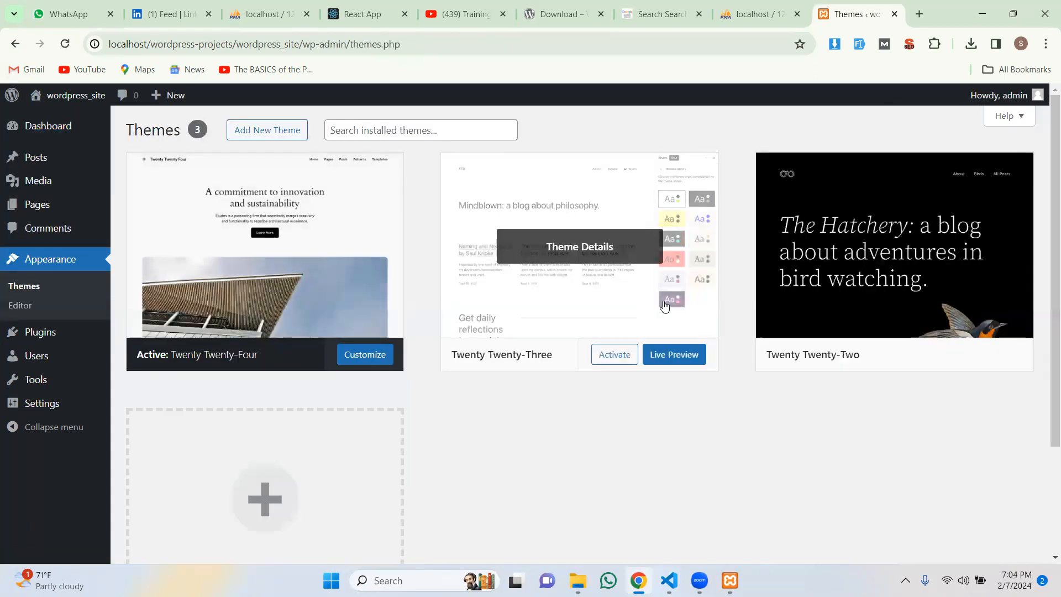
scroll(665, 306, down, 1)
scroll(665, 305, down, 1)
scroll(665, 305, up, 2)
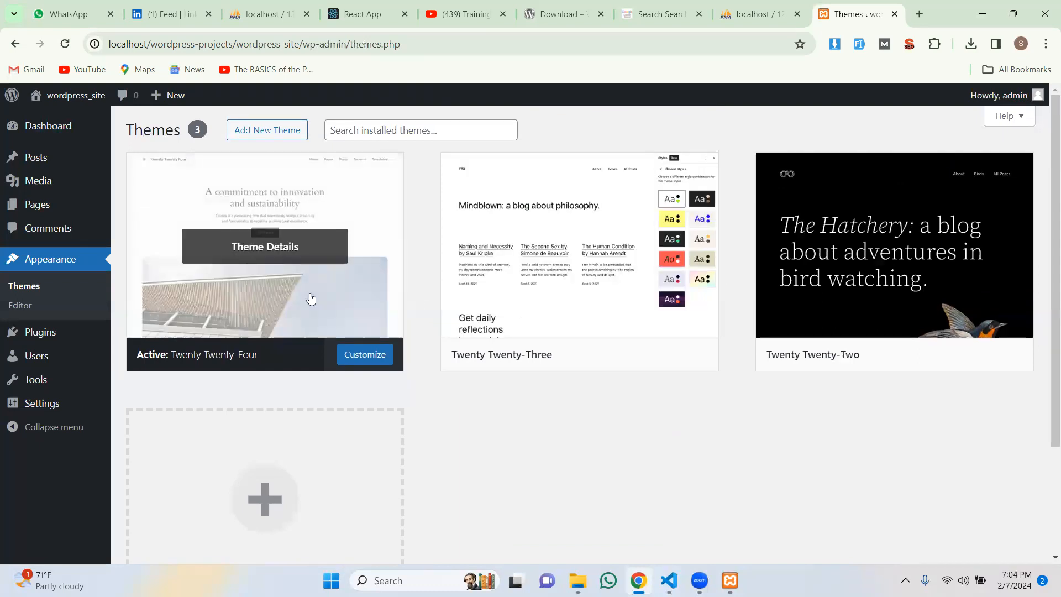
click(378, 357)
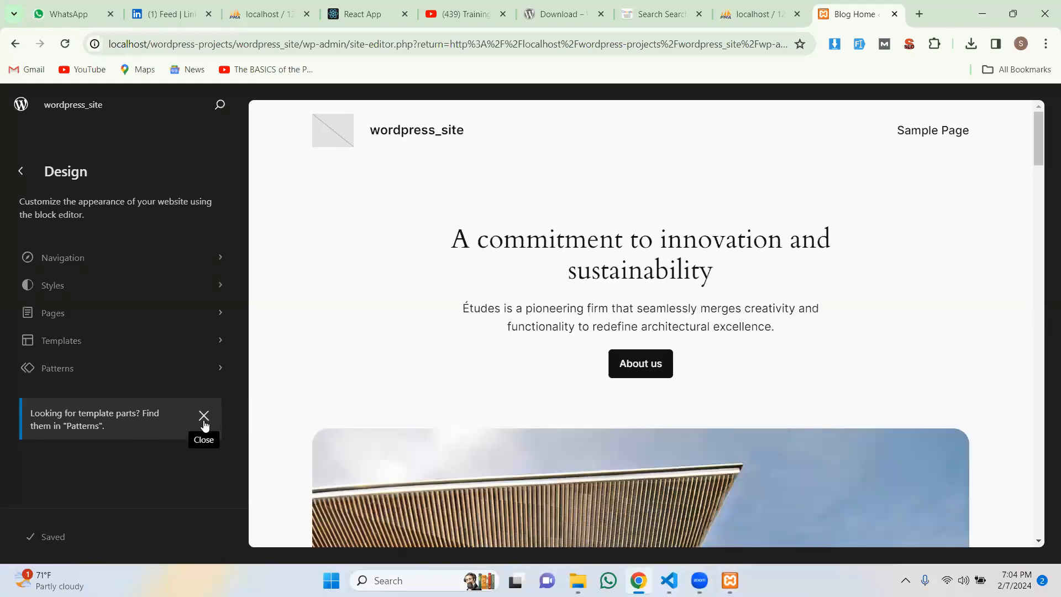
Step: Dismiss the template-parts notice and open the Navigation menu showing only Sample Page
scroll(619, 305, down, 6)
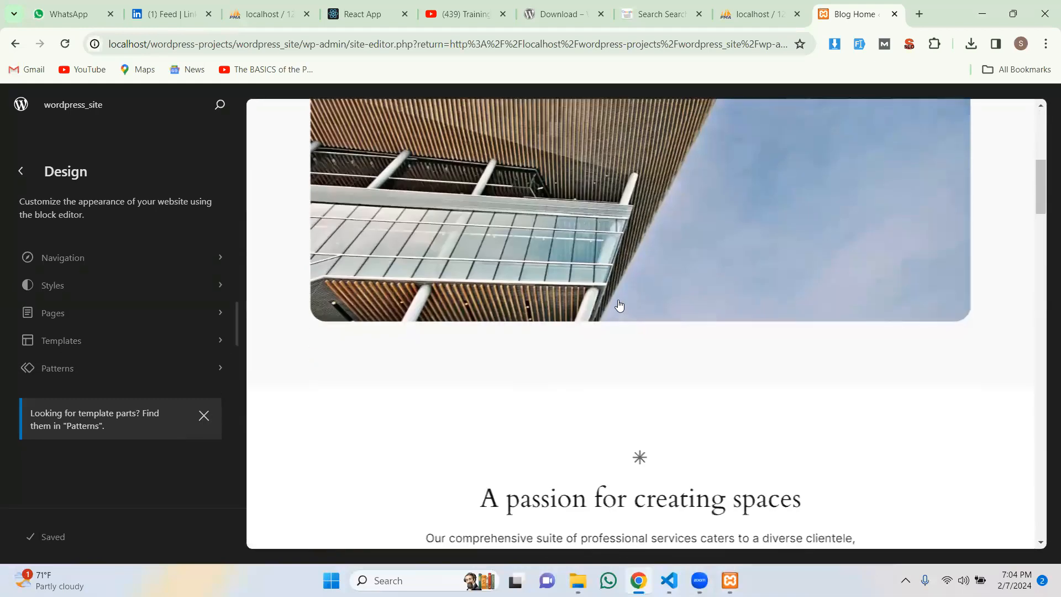
scroll(619, 306, down, 6)
scroll(403, 345, up, 5)
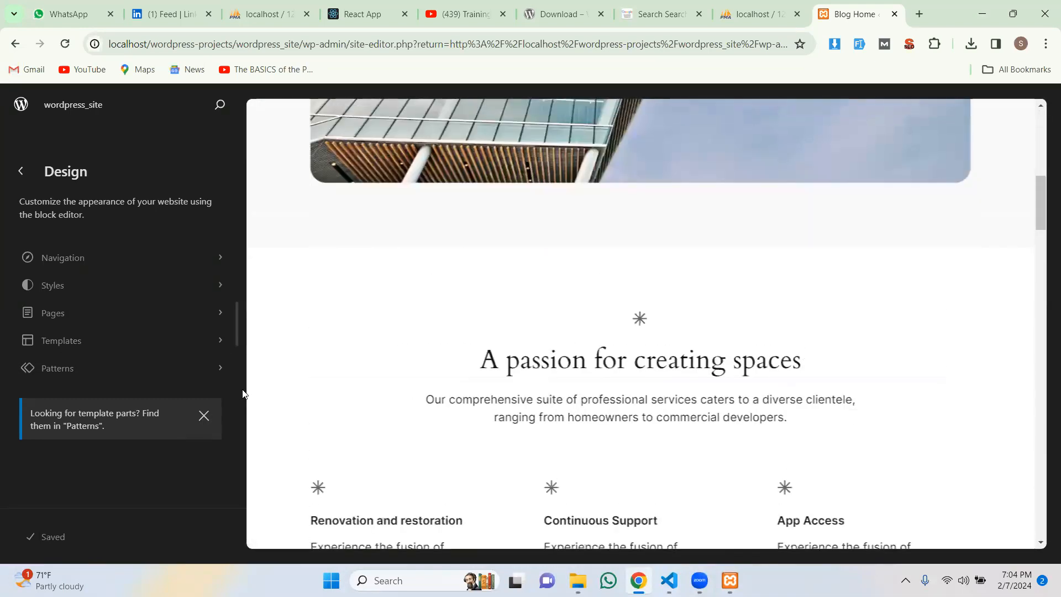
click(204, 416)
click(77, 260)
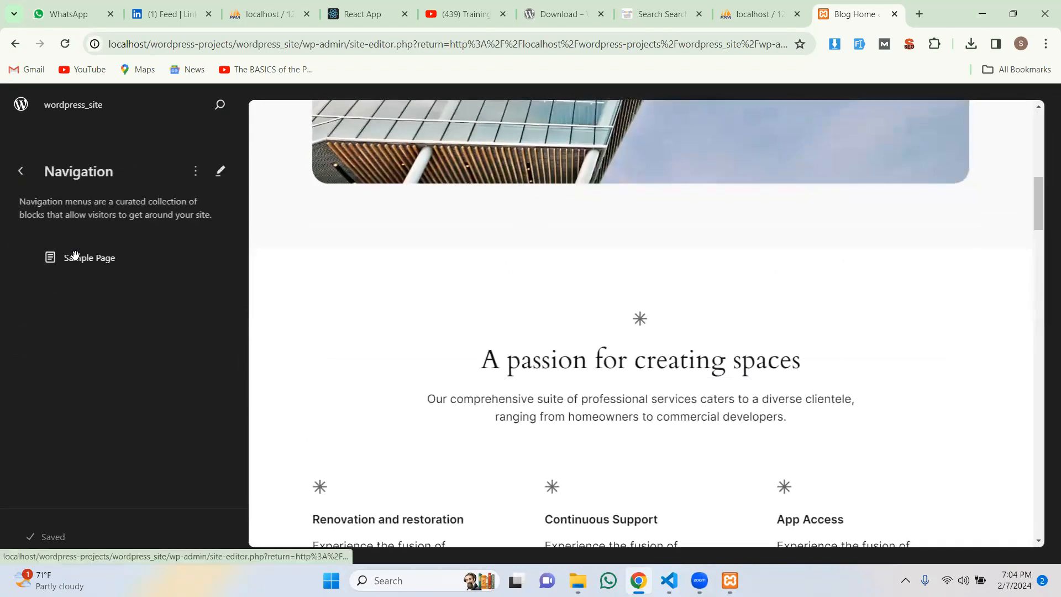
Step: Detach the menu's Sample Page list, then return from Navigation to the Design panel
click(95, 266)
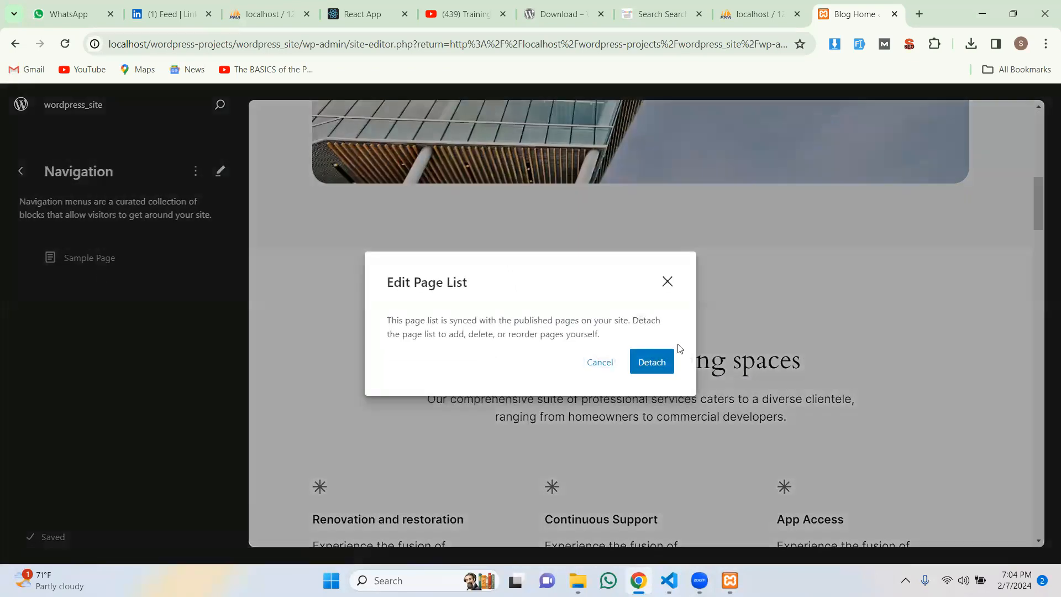
click(653, 363)
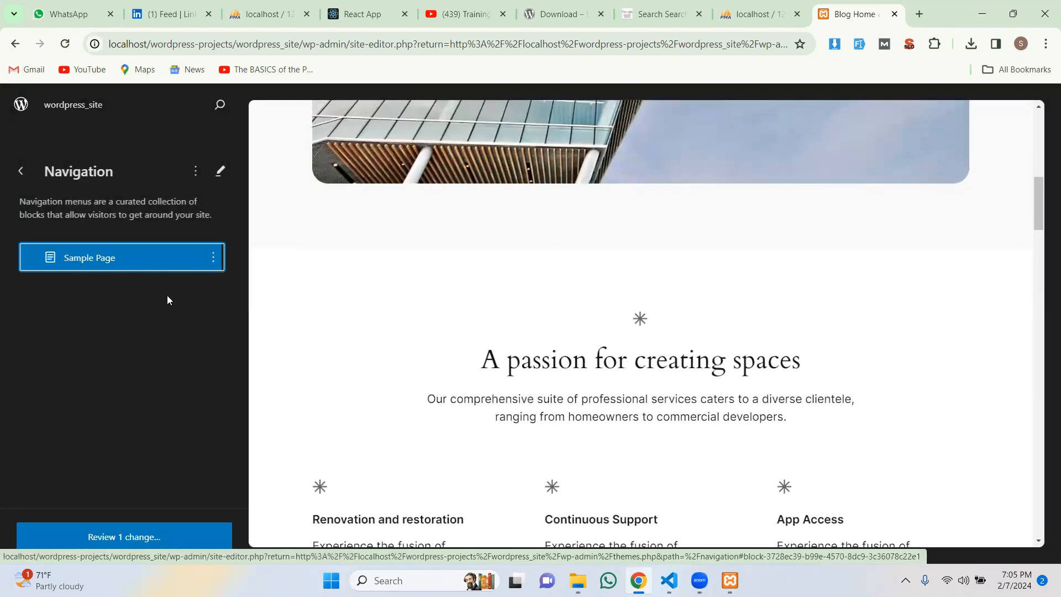
click(220, 170)
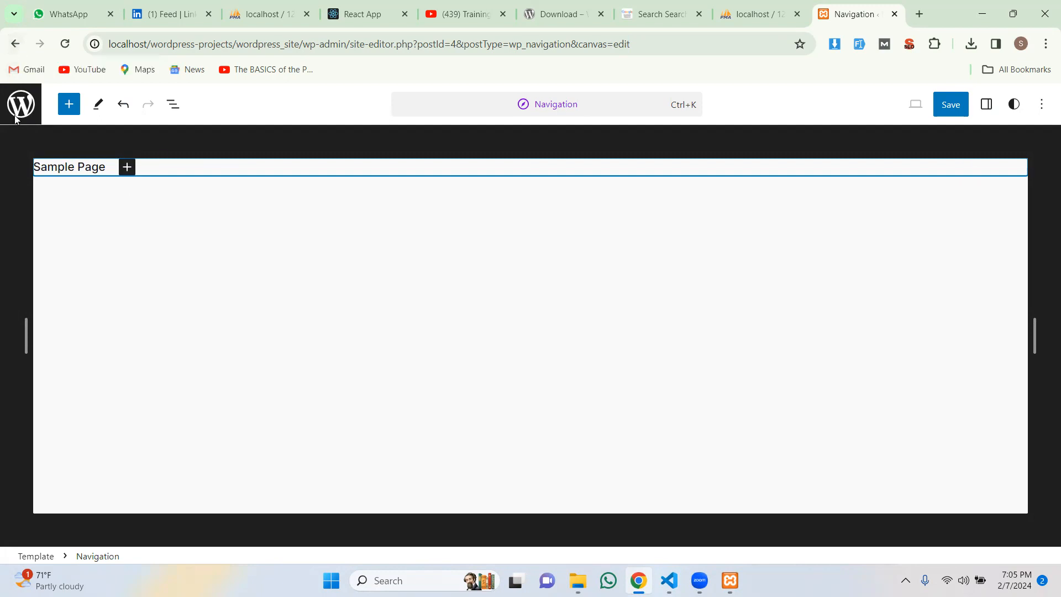
click(16, 45)
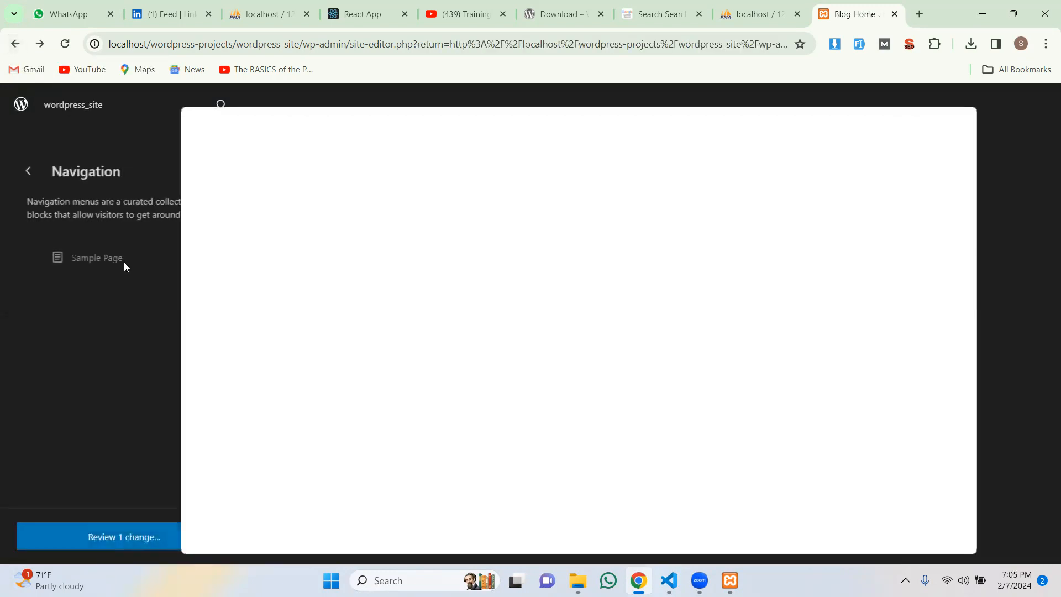
click(31, 175)
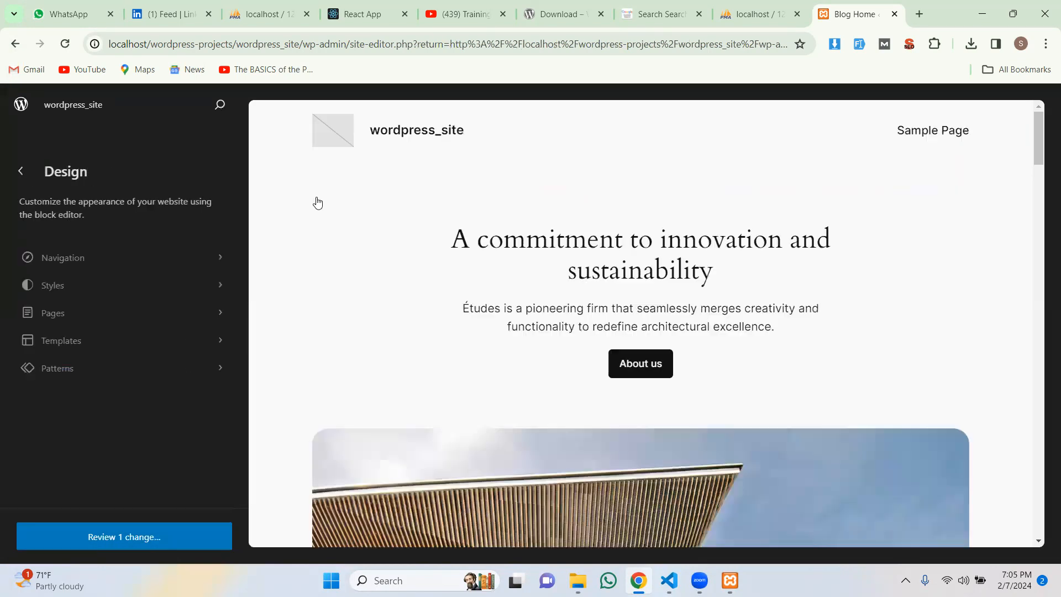
Step: Open the Blog Home template for editing from the Site Editor's navigation panel
click(144, 260)
scroll(540, 263, down, 5)
scroll(581, 267, up, 5)
click(580, 267)
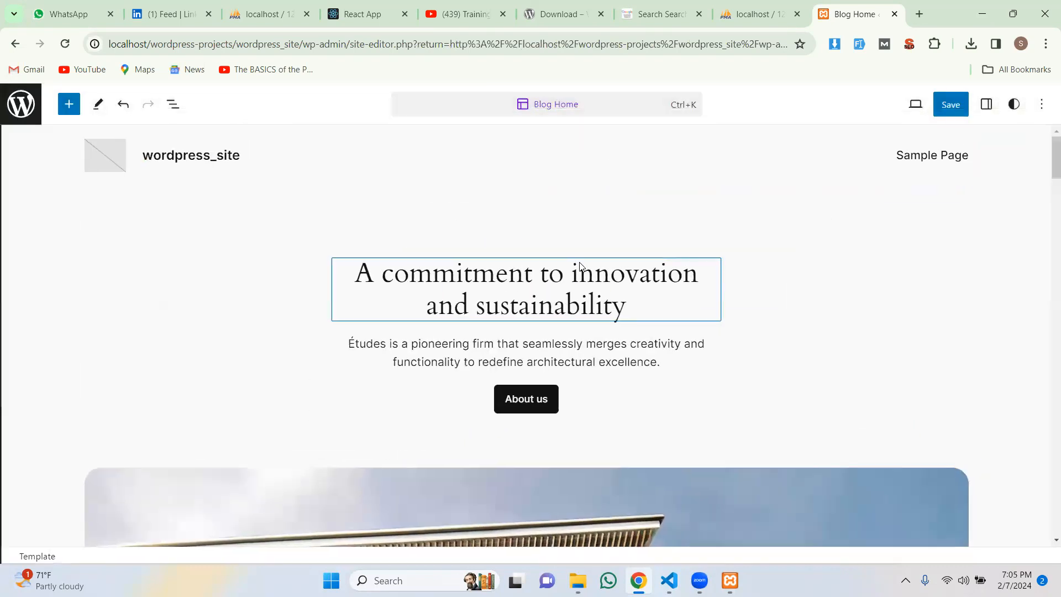
scroll(592, 306, down, 5)
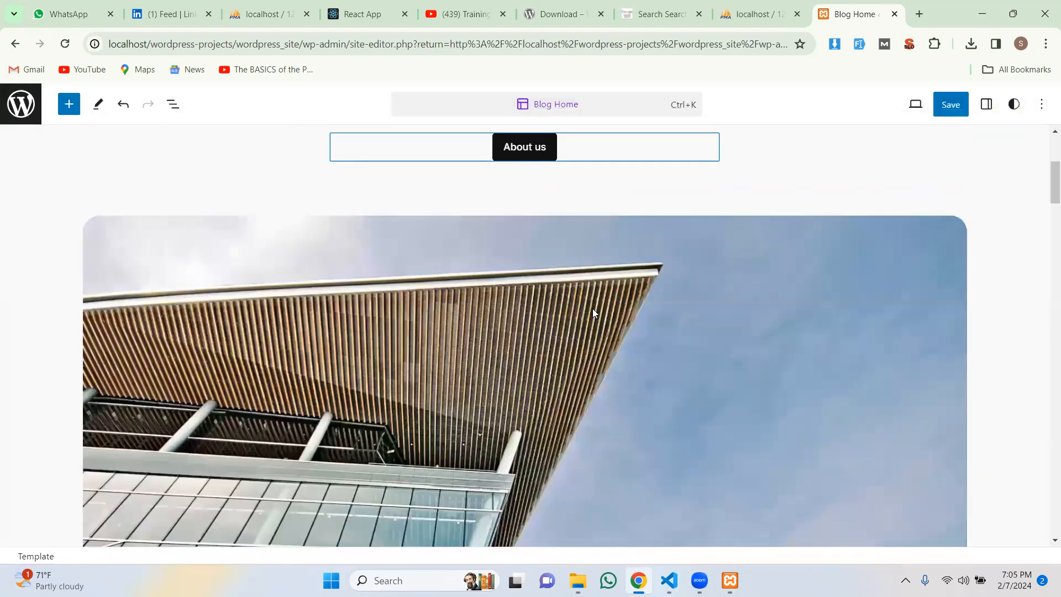
scroll(592, 308, up, 5)
scroll(592, 309, down, 5)
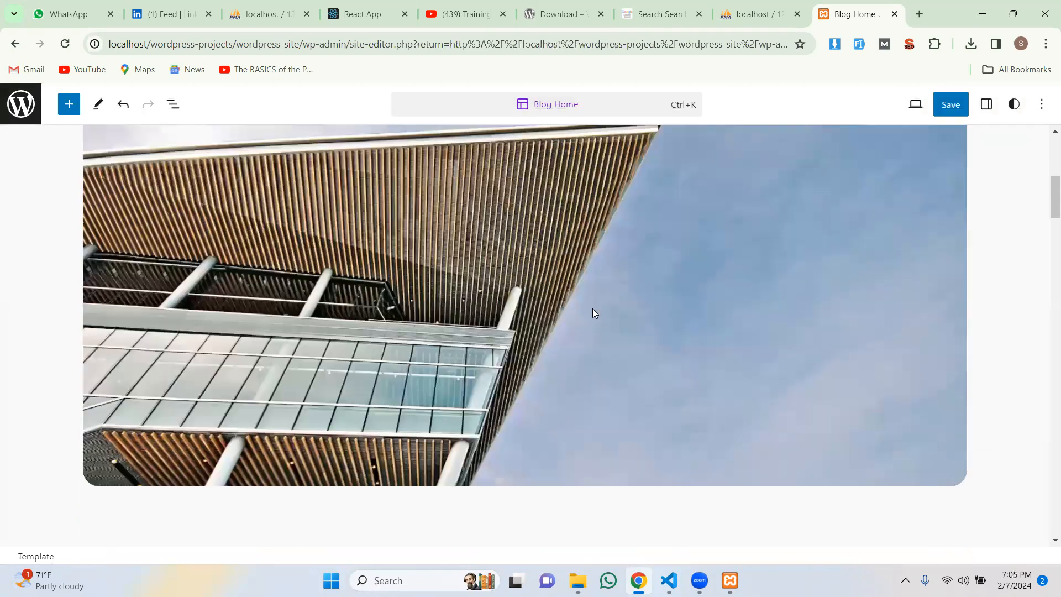
scroll(593, 311, up, 4)
scroll(597, 311, down, 5)
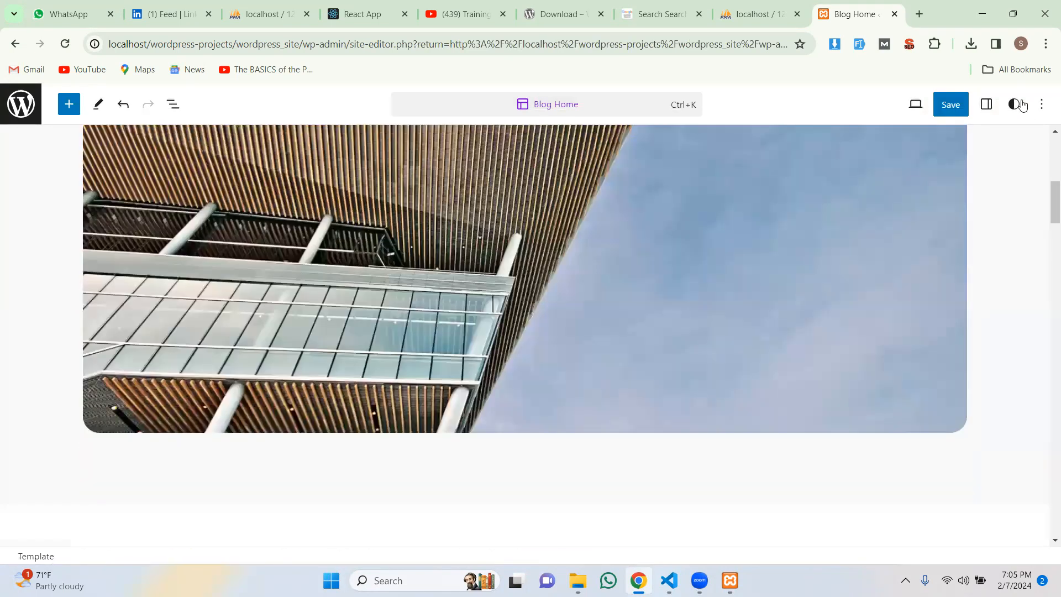
scroll(562, 260, up, 2)
scroll(562, 258, up, 3)
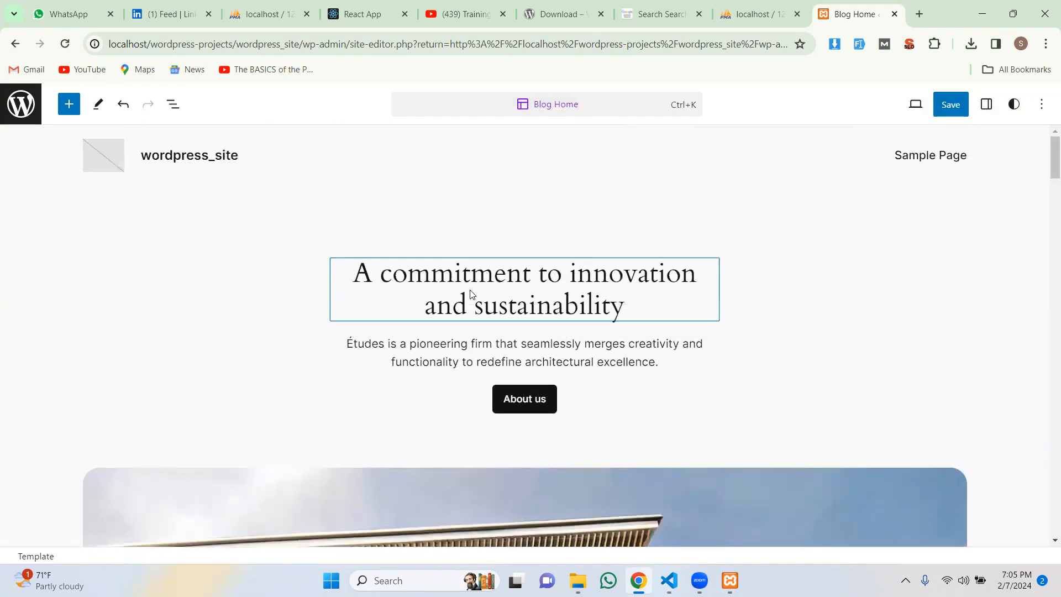
Step: Delete 'commitment' so the heading reads 'A to innovation and sustainability', and save the template
click(471, 275)
double_click(514, 276)
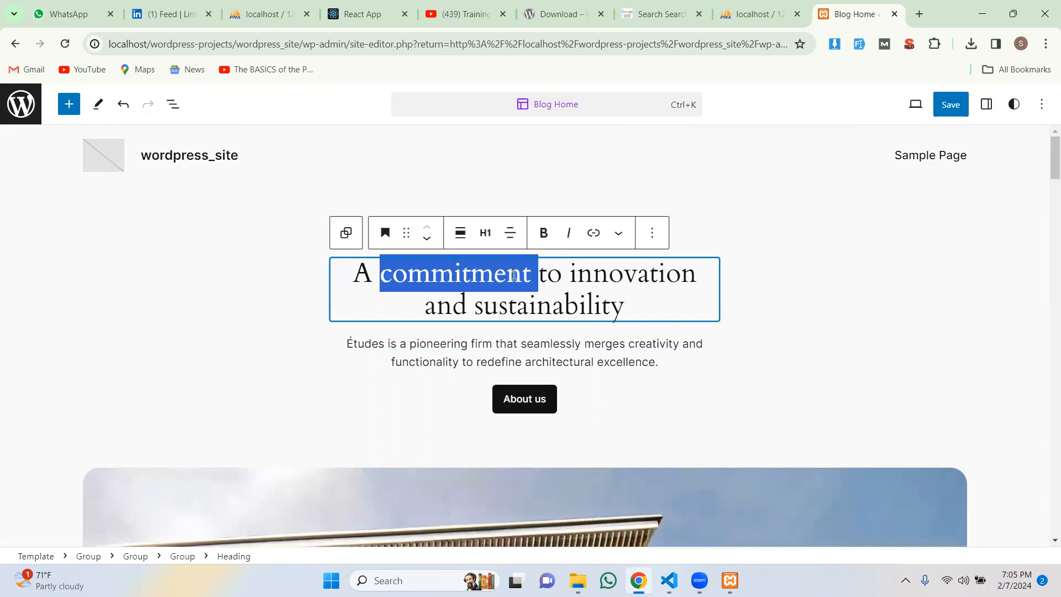
key(BackSpace)
click(947, 107)
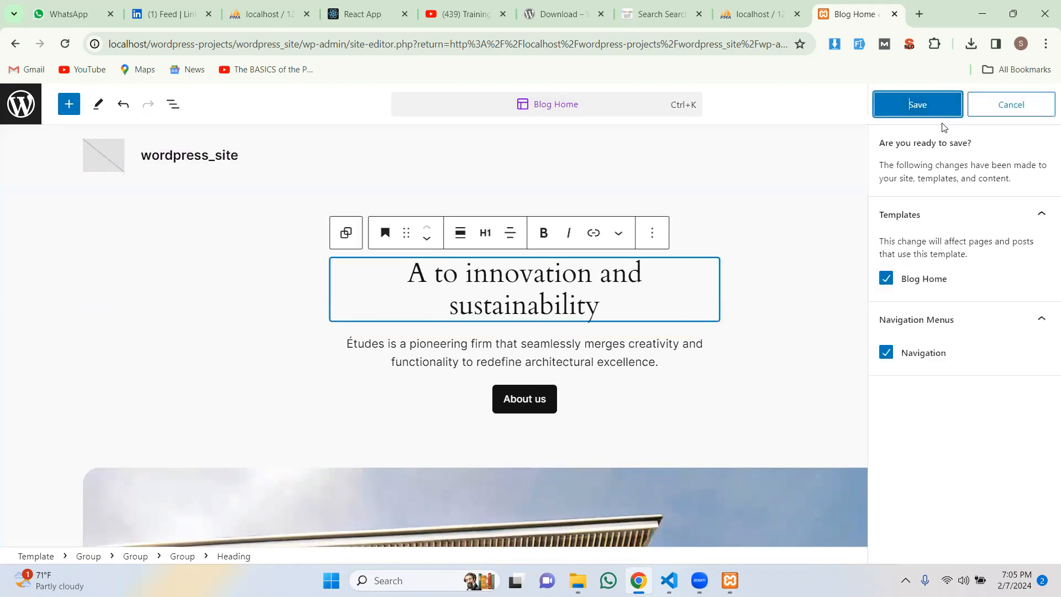
click(919, 110)
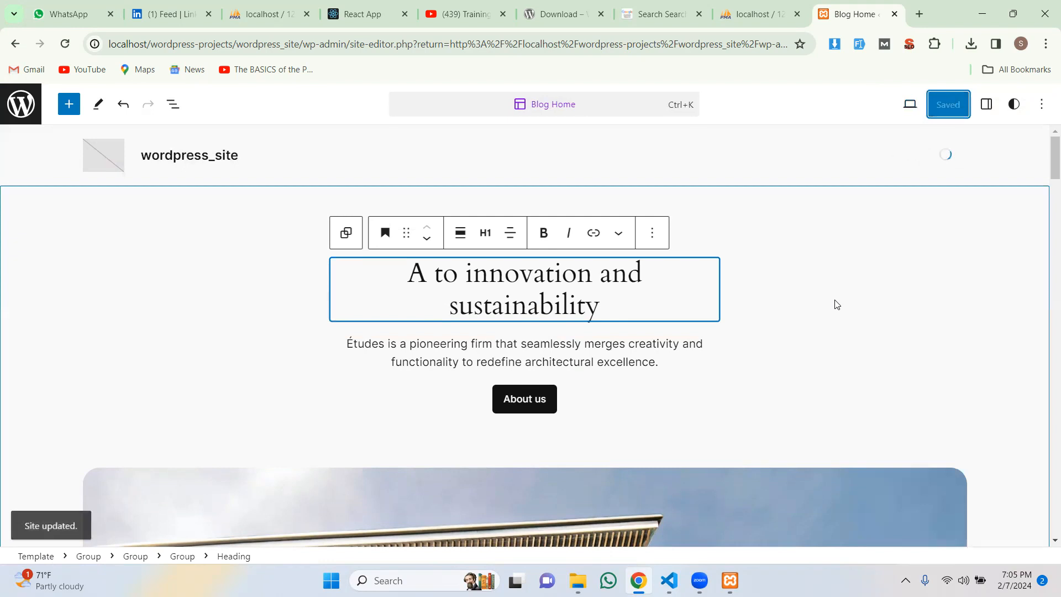
scroll(836, 310, down, 2)
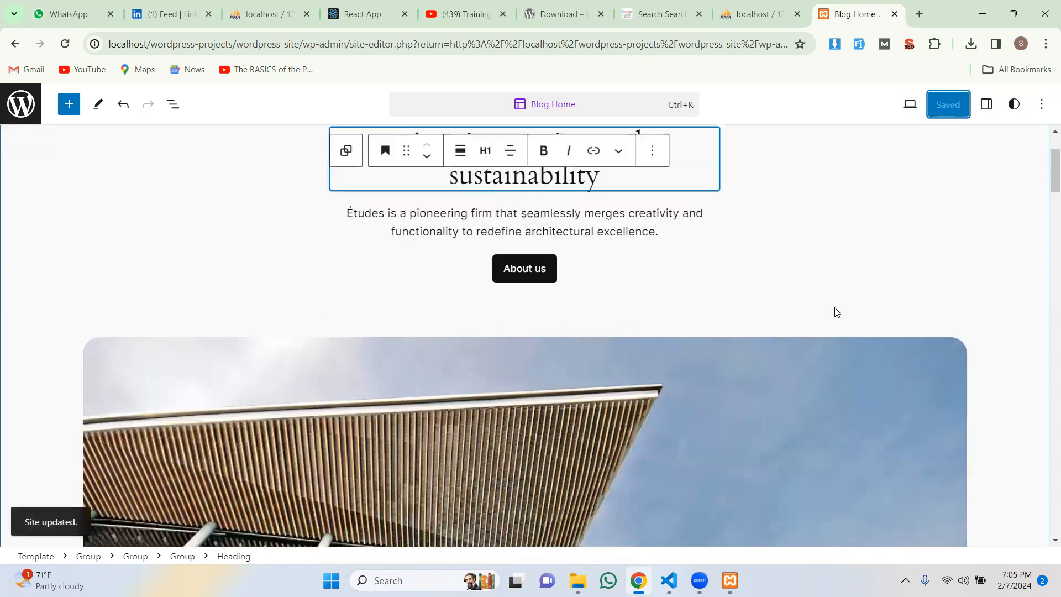
scroll(846, 312, down, 3)
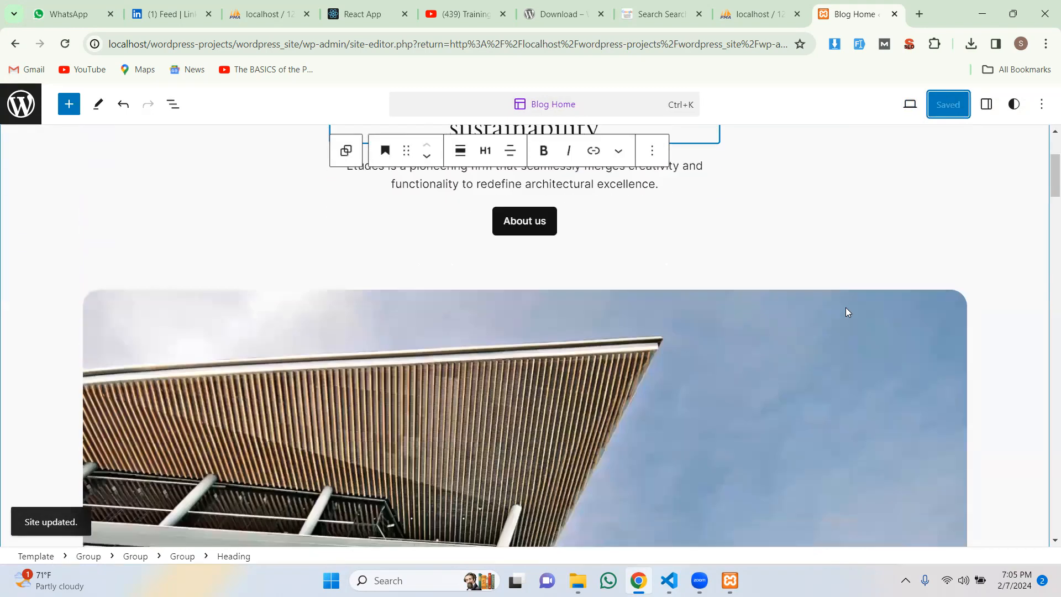
scroll(846, 308, down, 3)
scroll(846, 308, up, 4)
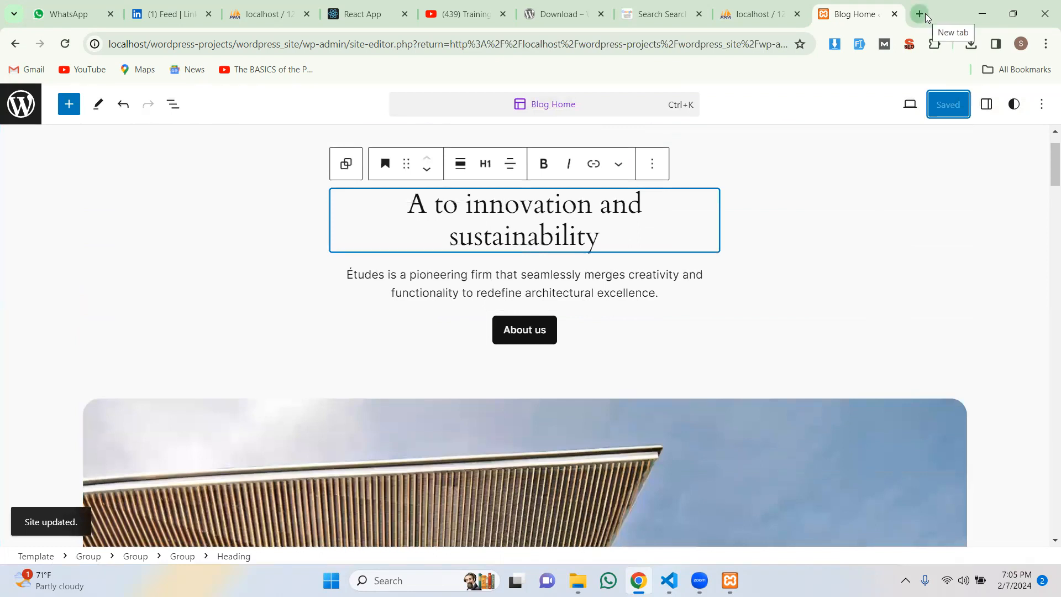
click(926, 16)
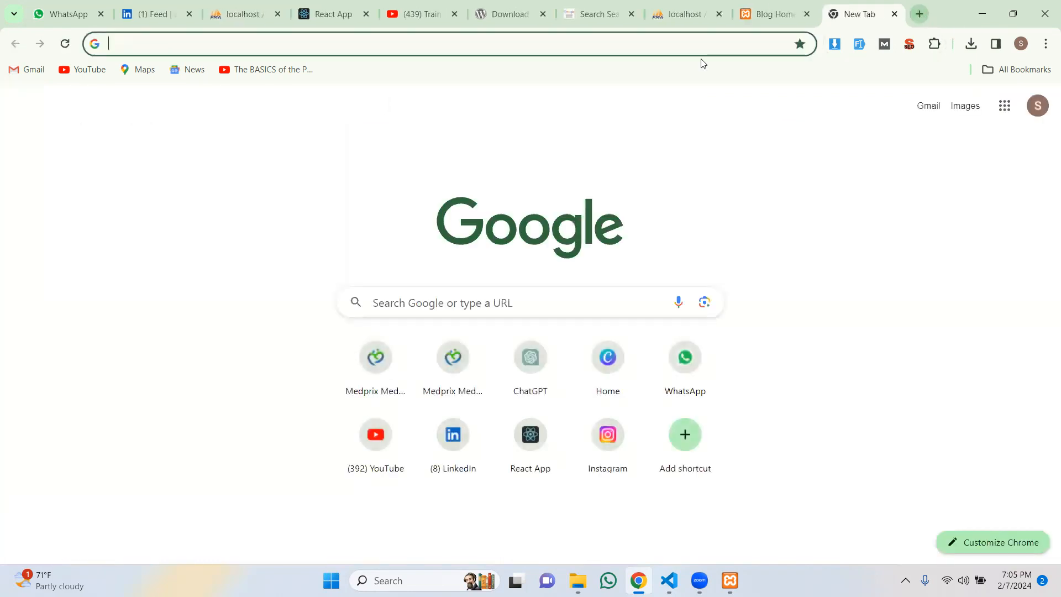
Step: Load localhost/wordpress-projects in the new tab and open the wordpress_site folder
text(loca)
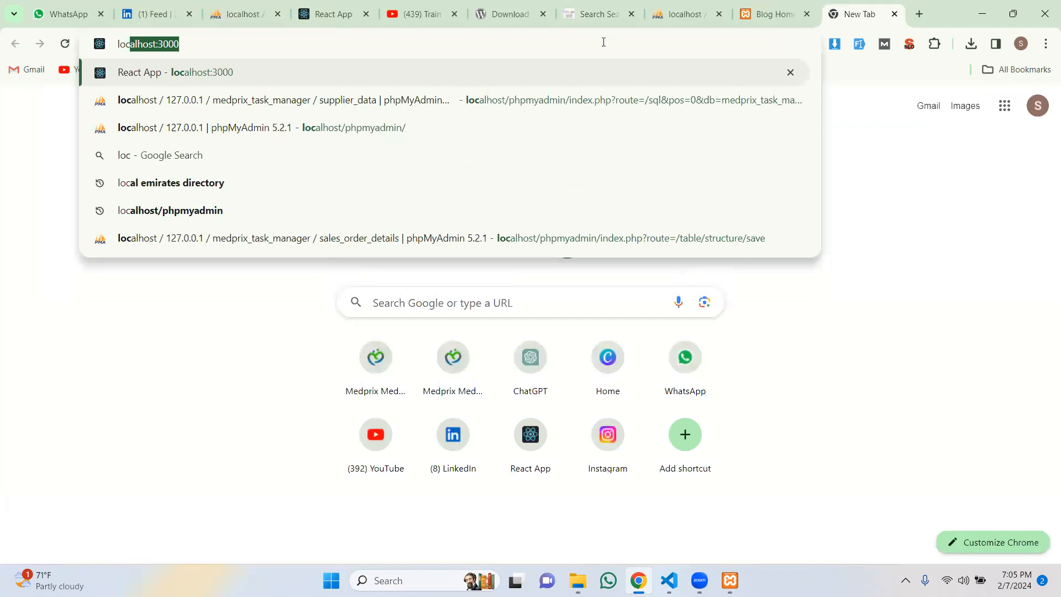
text(lh)
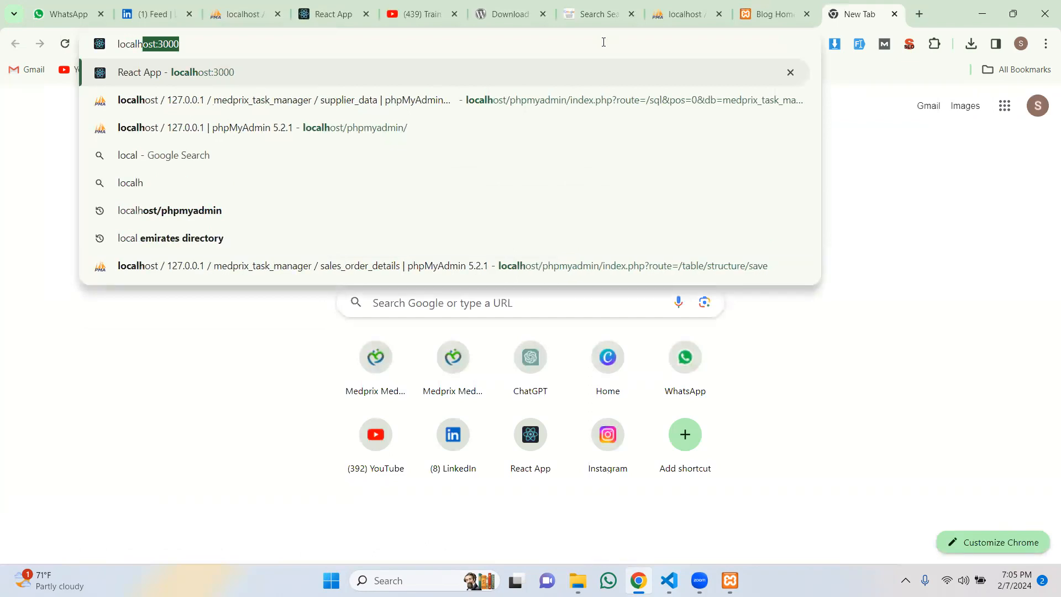
text(ost)
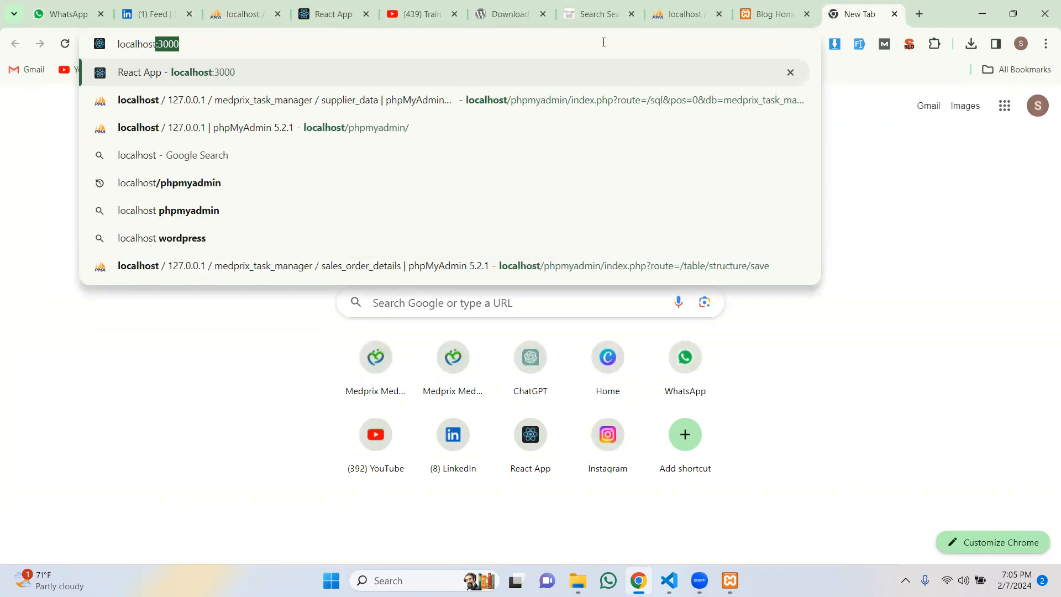
text(:/)
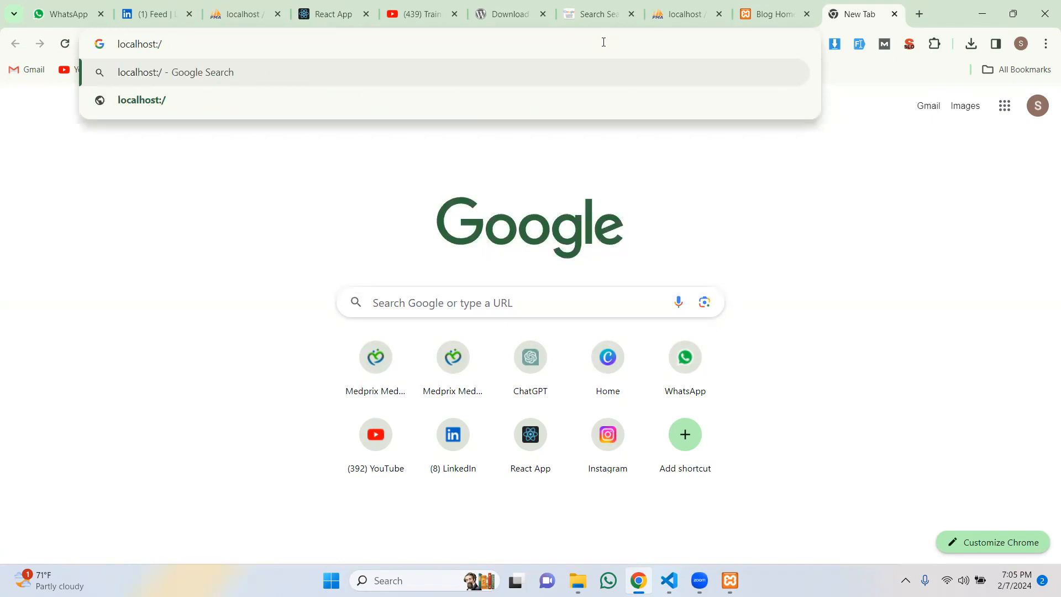
key(BackSpace)
key(BackSpace)
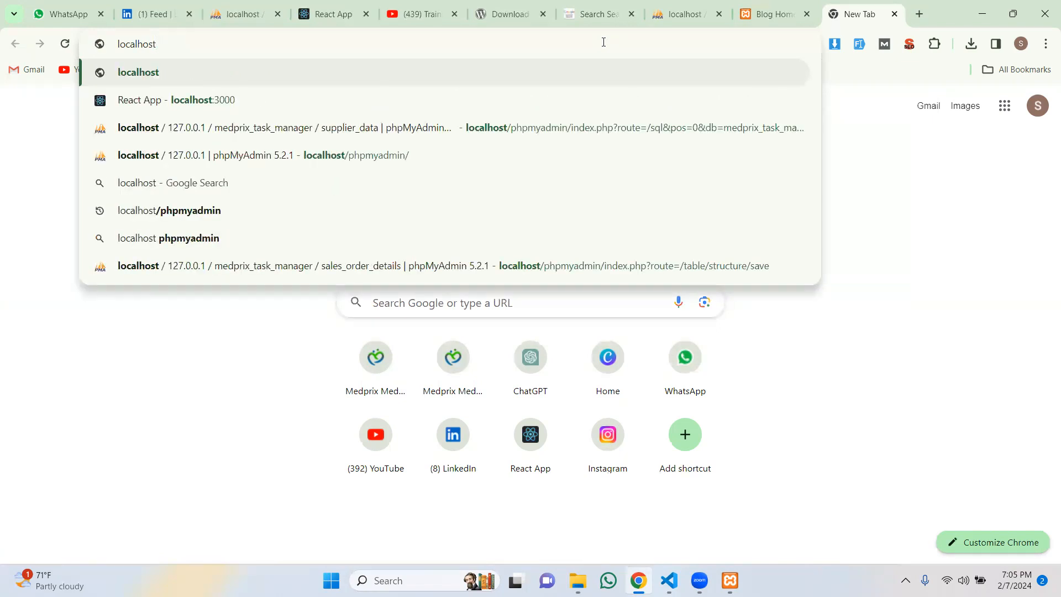
text(/wor)
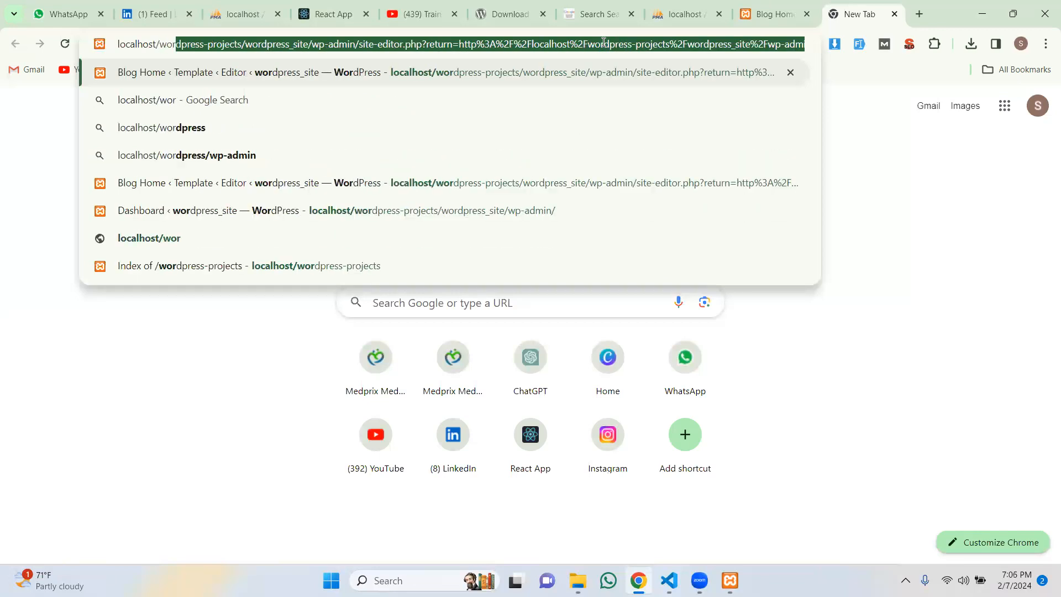
text(d)
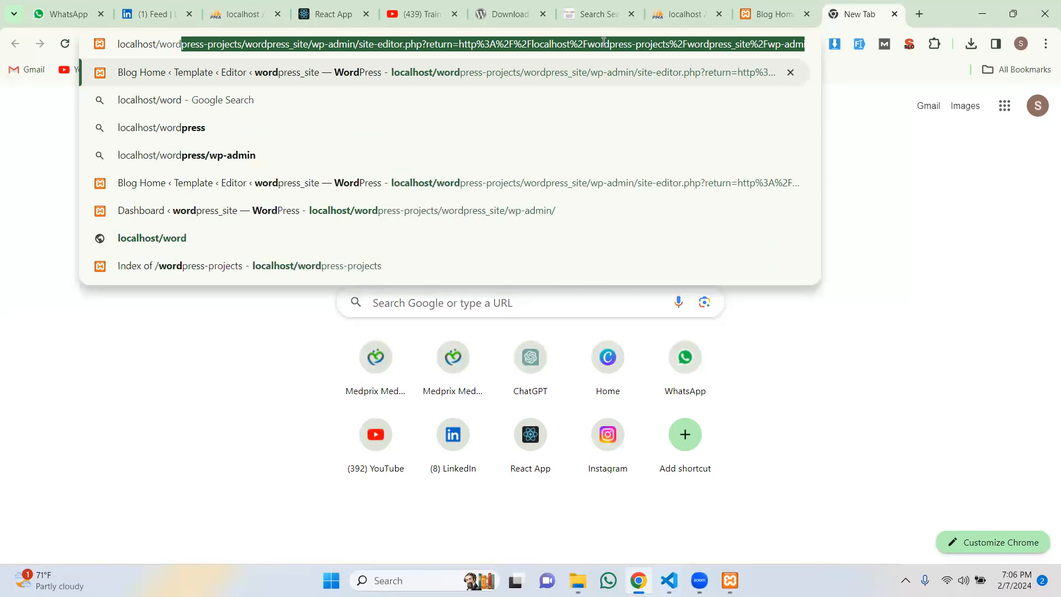
text(press-projects)
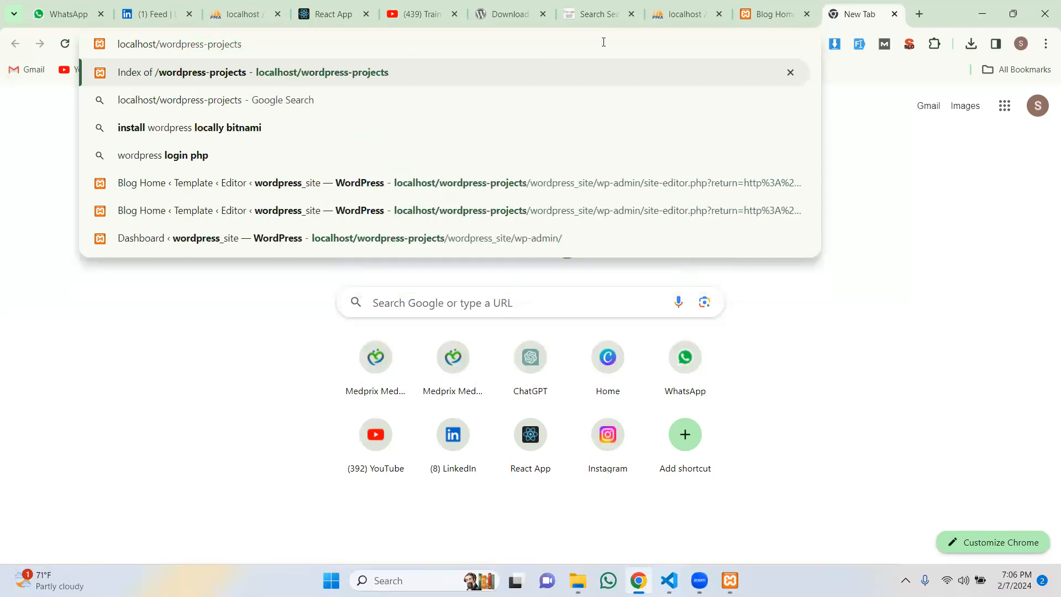
key(Return)
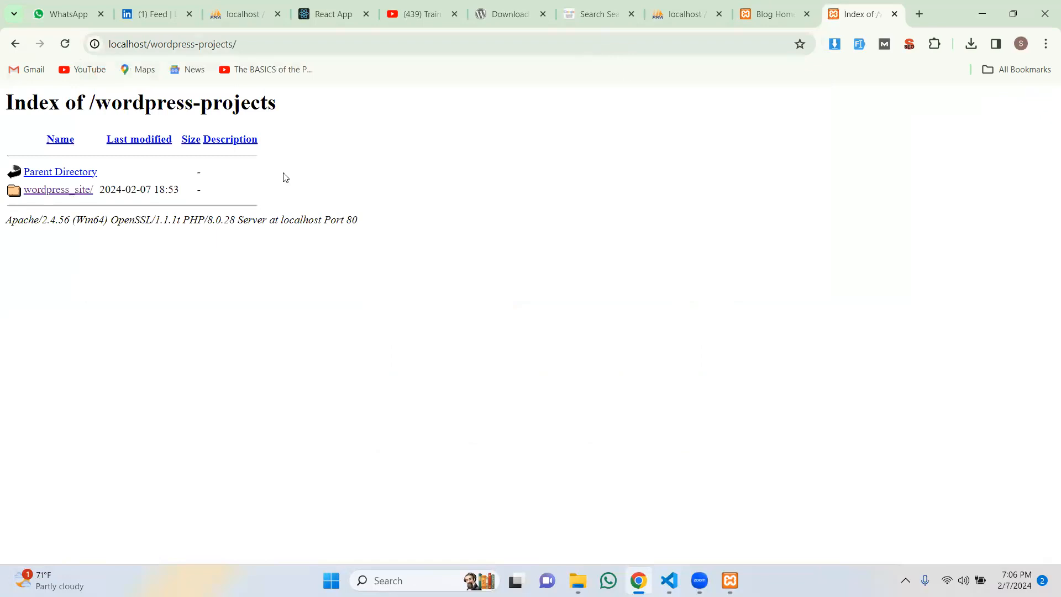
click(64, 192)
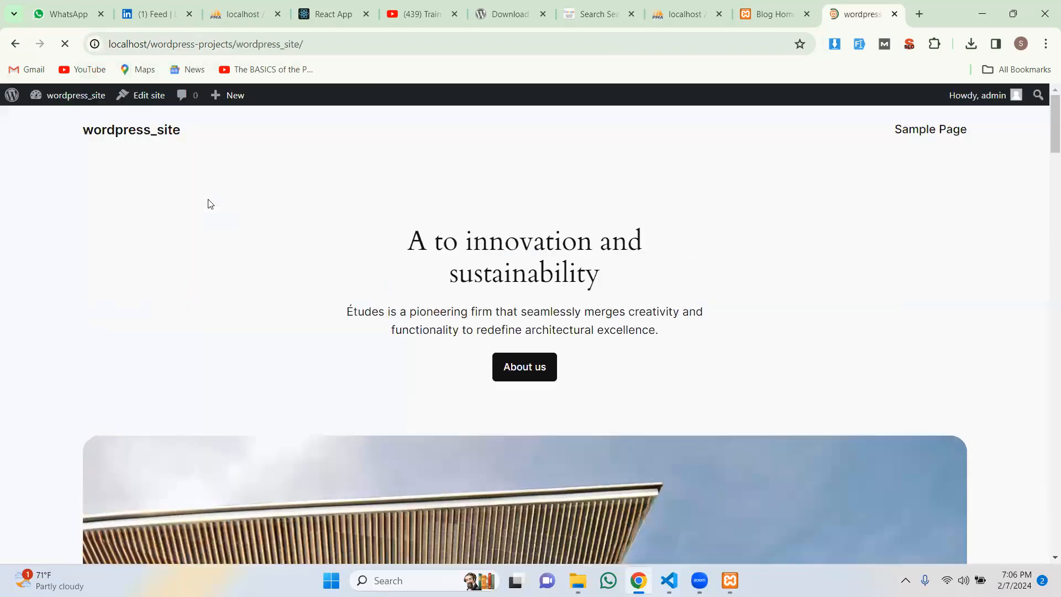
Step: Scroll through the live homepage to check the 'A to innovation and sustainability' heading
scroll(211, 204, down, 3)
scroll(211, 204, down, 20)
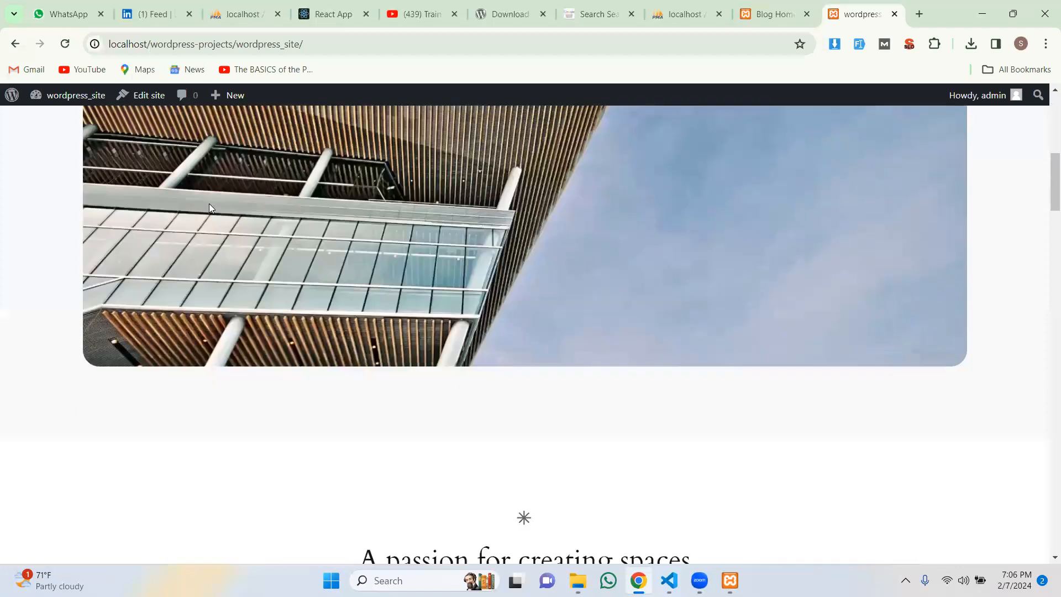
scroll(215, 221, down, 10)
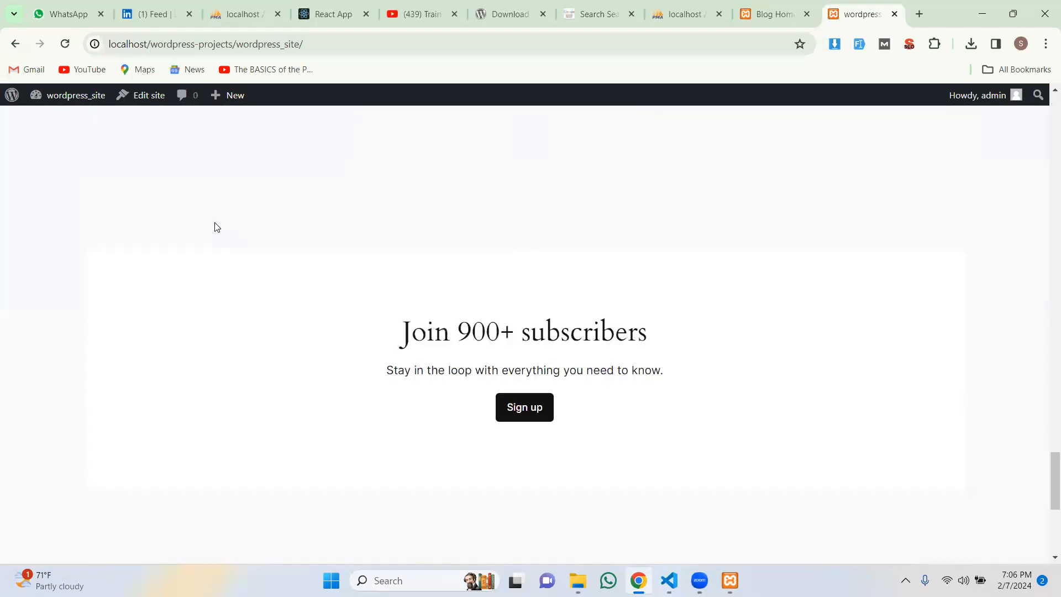
scroll(226, 247, up, 20)
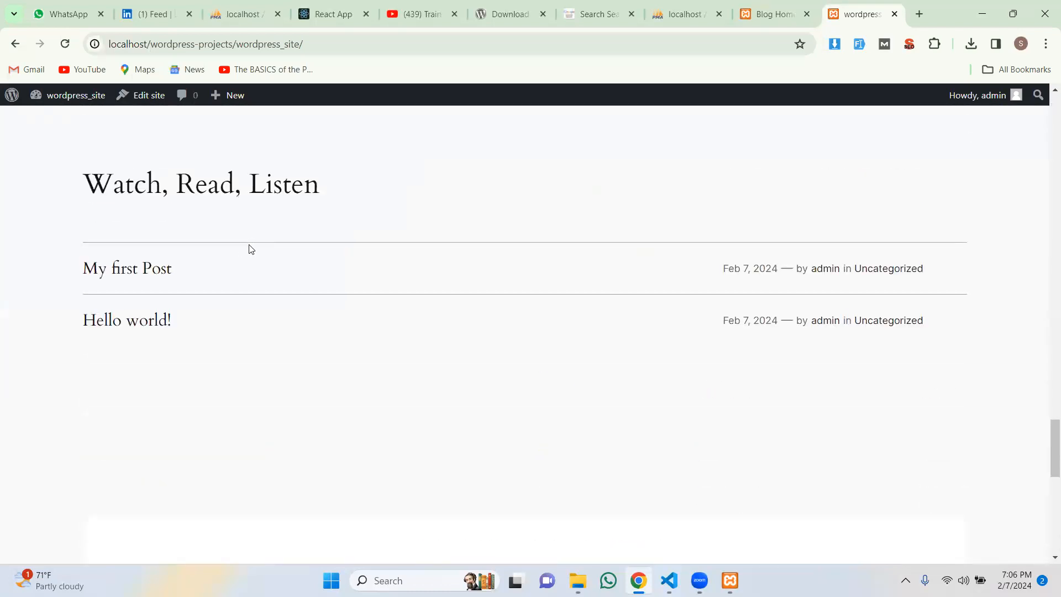
scroll(249, 248, up, 10)
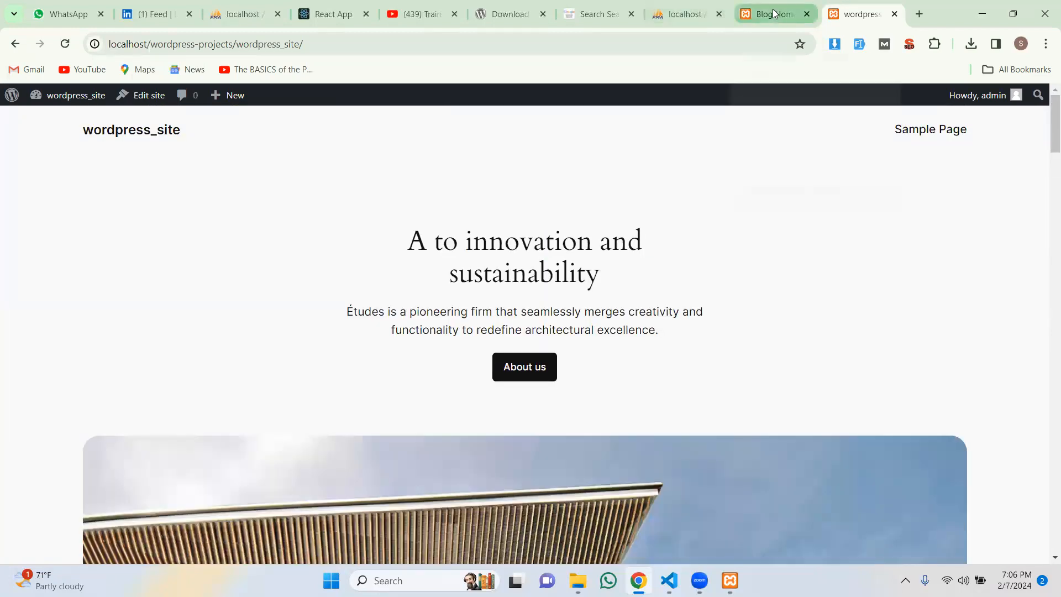
mouse_move(774, 13)
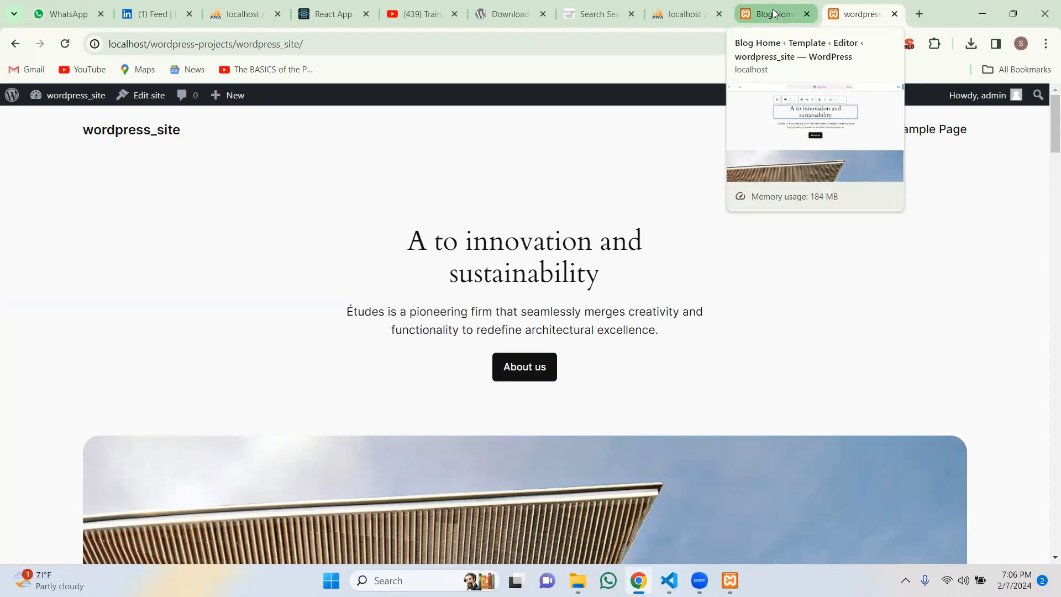
Step: Switch back to the Blog Home editor tab, review the template, and exit block editing
click(775, 13)
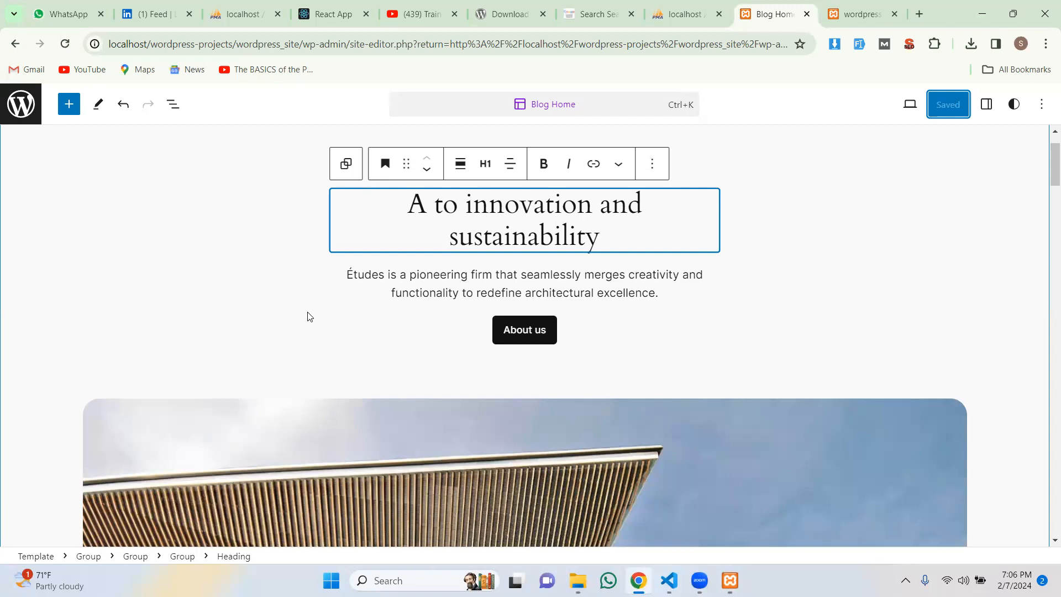
scroll(387, 339, down, 20)
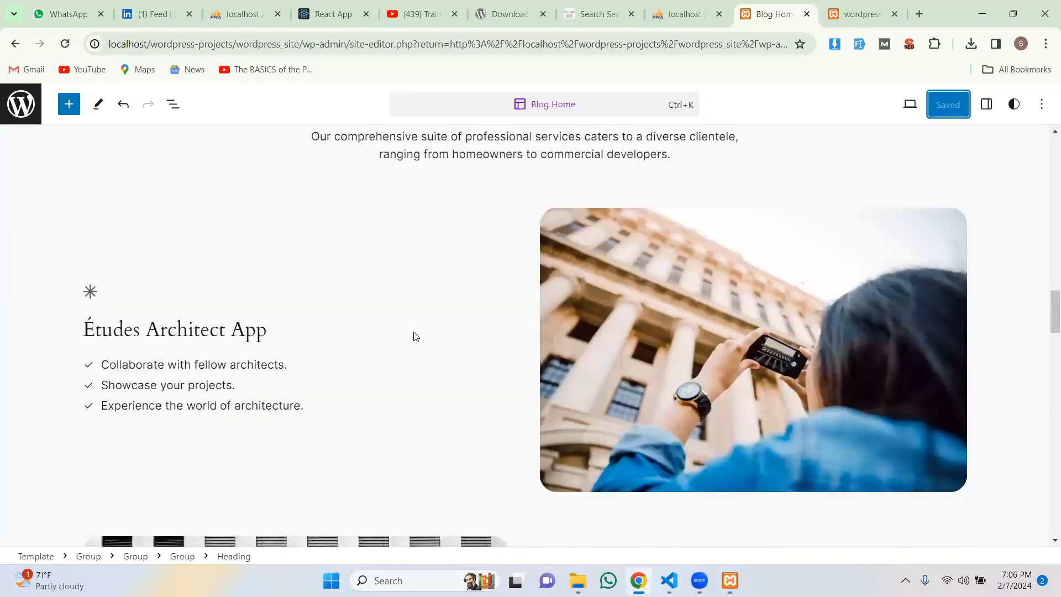
scroll(416, 337, down, 2)
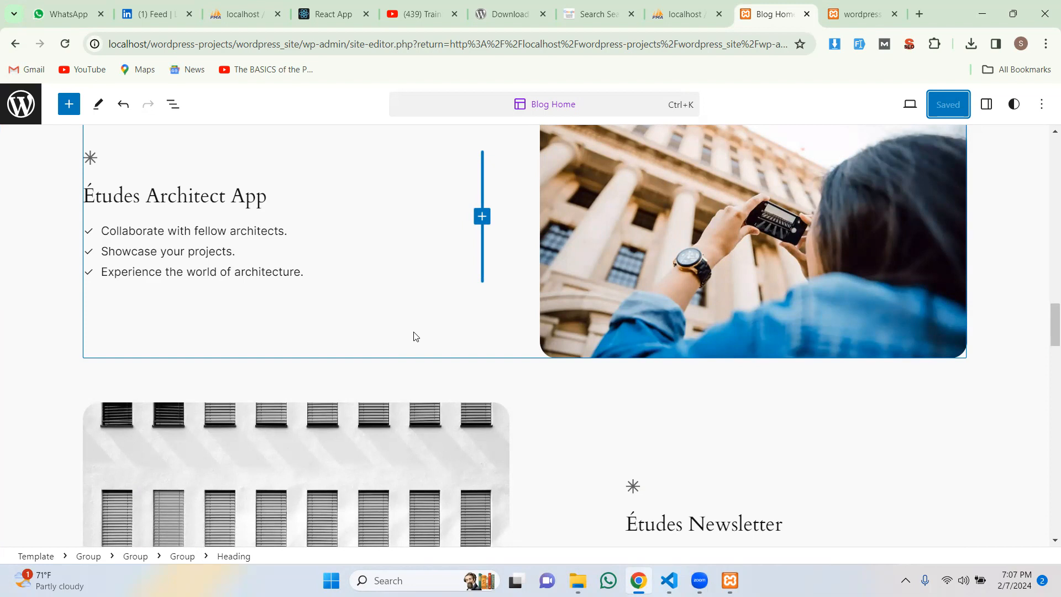
scroll(416, 336, up, 20)
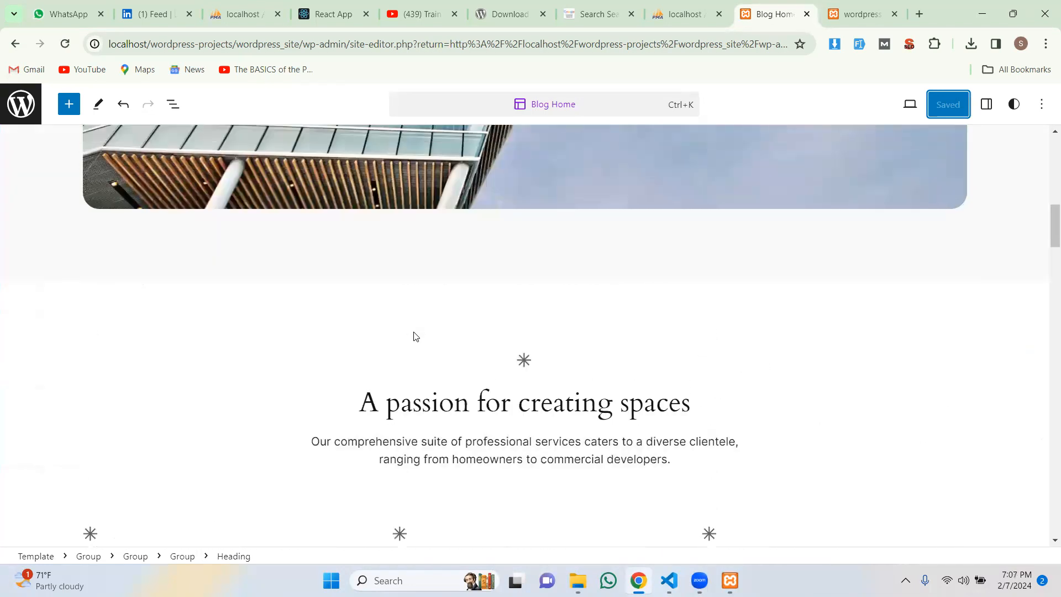
scroll(414, 331, up, 8)
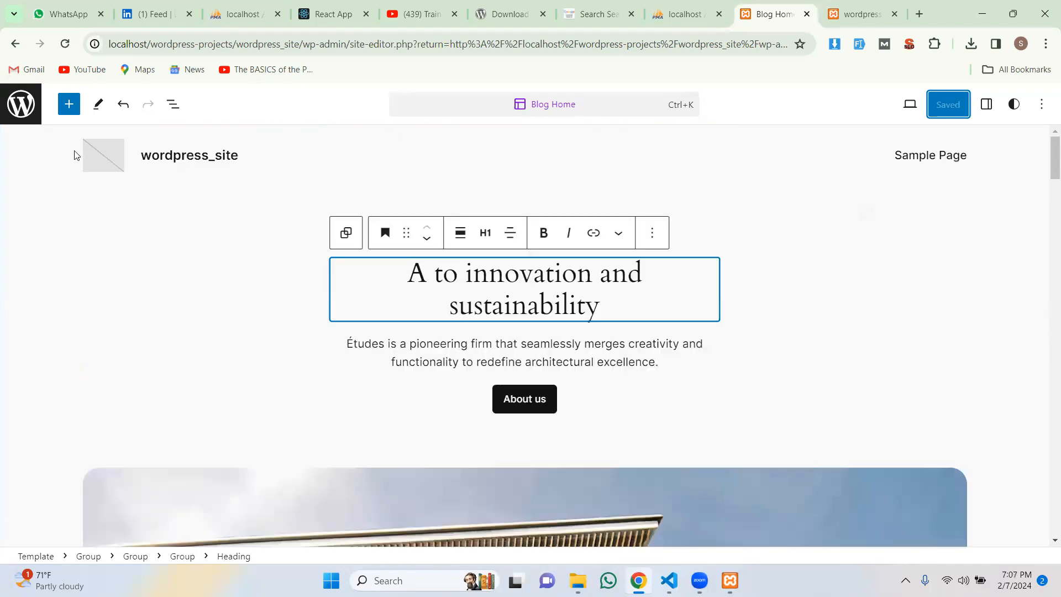
click(20, 113)
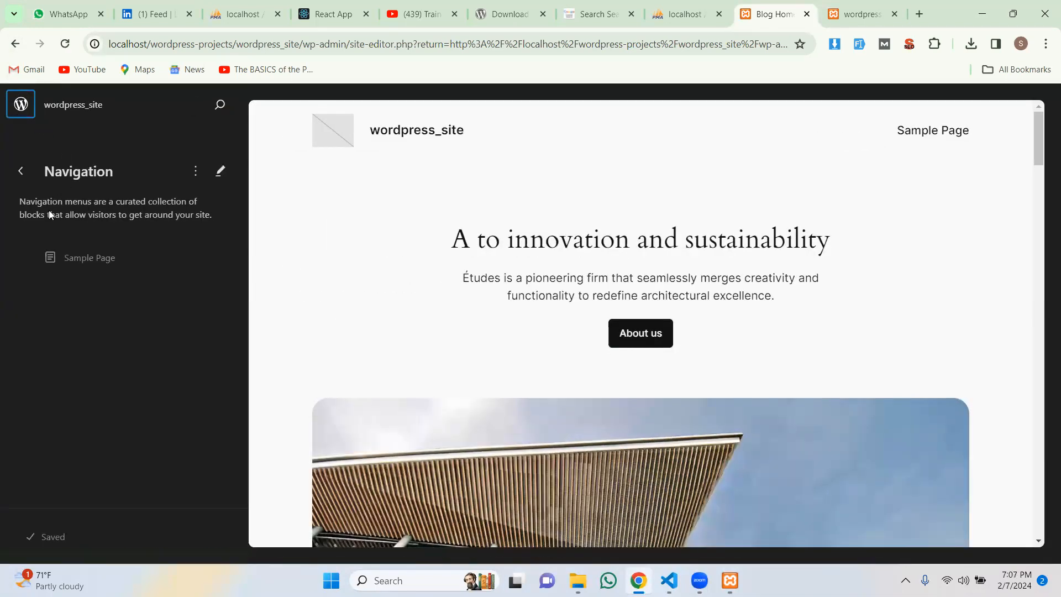
Step: Open the Navigation menu settings, inspect the Sample Page entry, and cancel the rename prompt
click(20, 172)
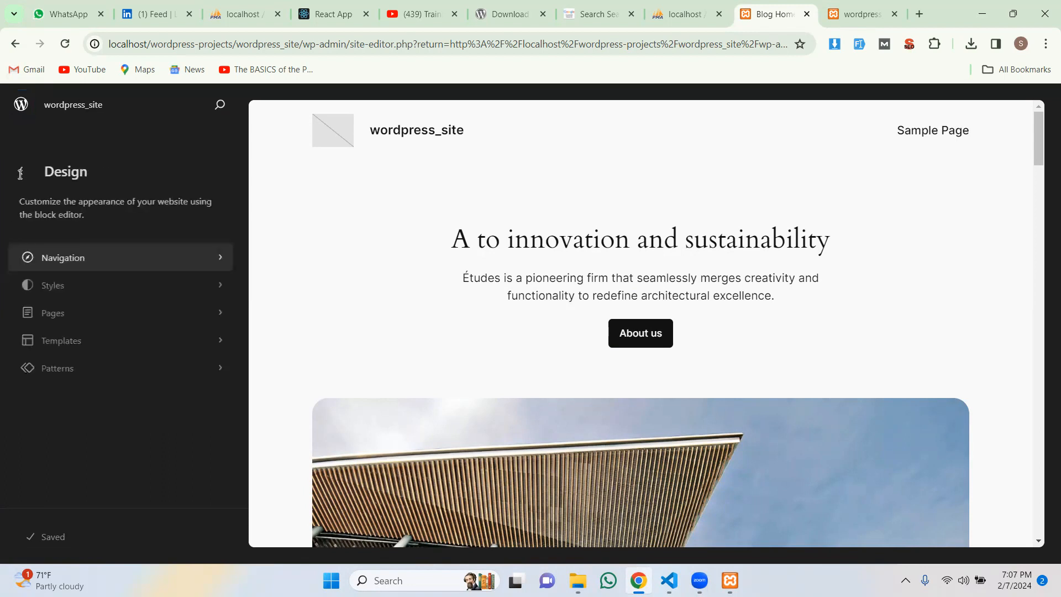
click(58, 264)
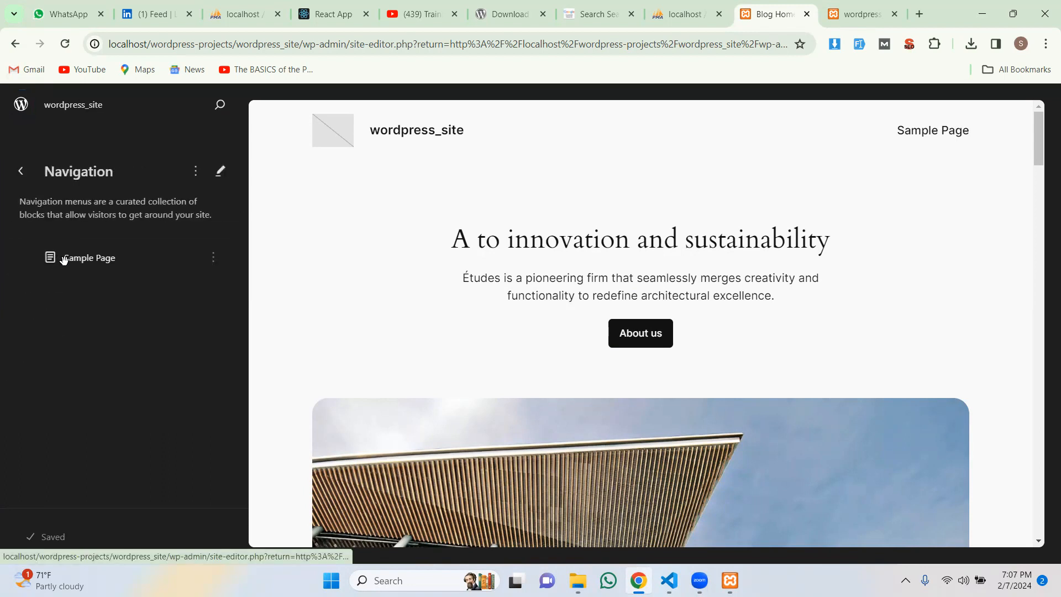
click(62, 259)
click(20, 171)
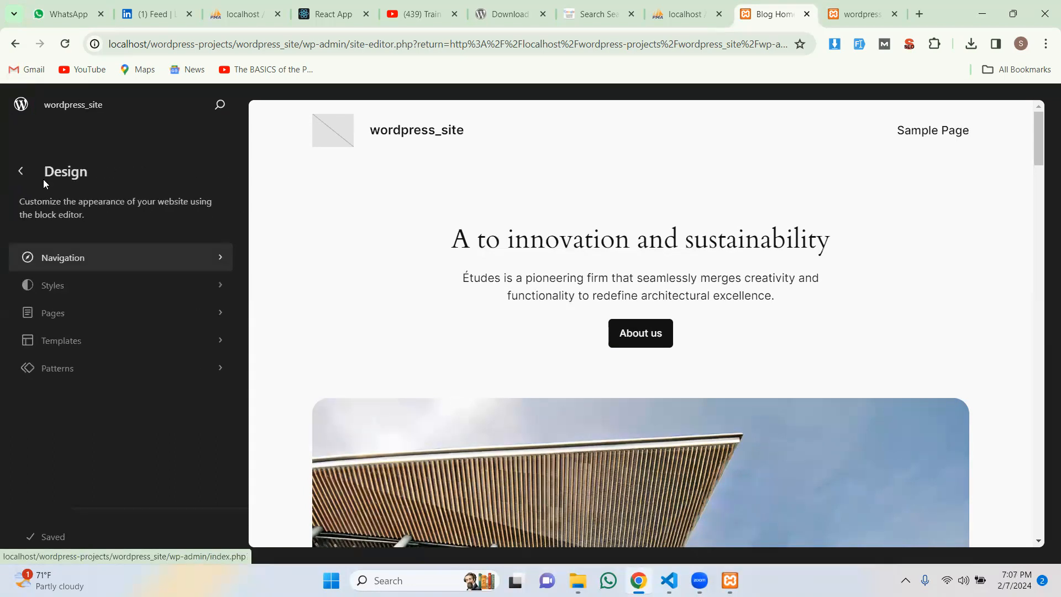
click(99, 264)
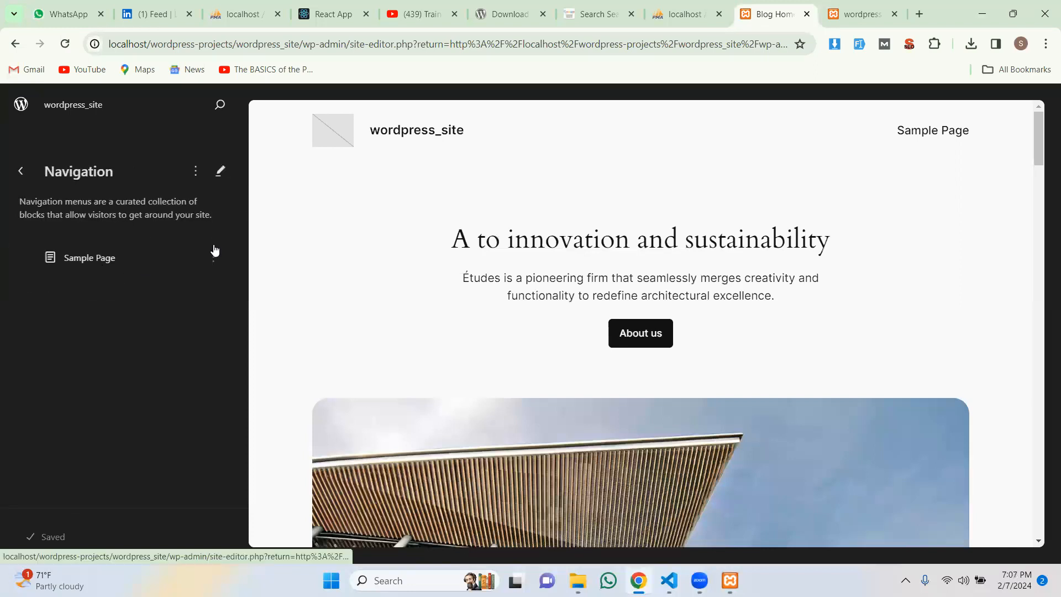
scroll(525, 309, down, 9)
scroll(522, 308, up, 8)
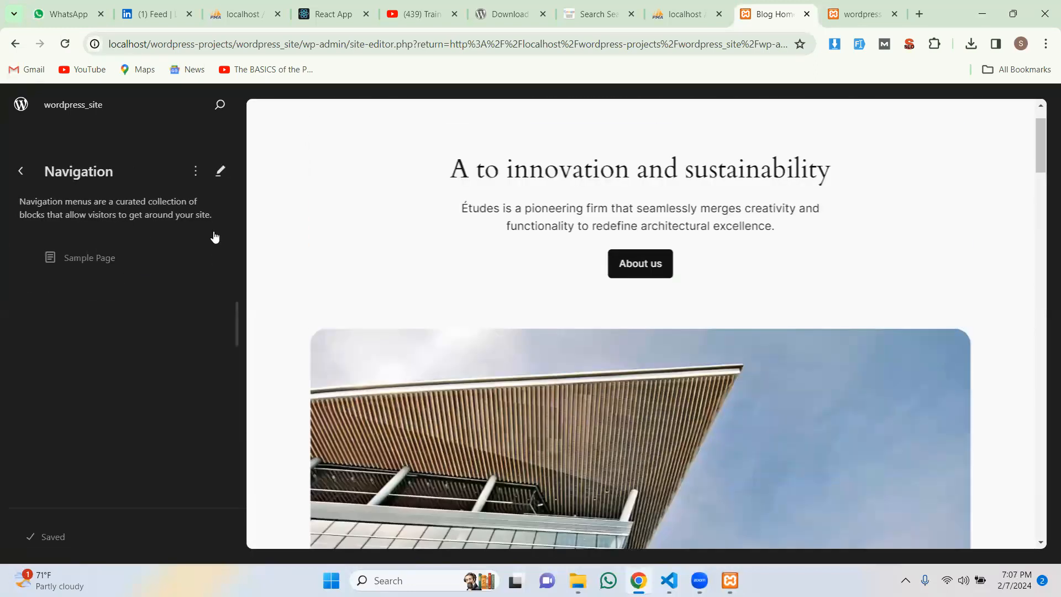
click(196, 173)
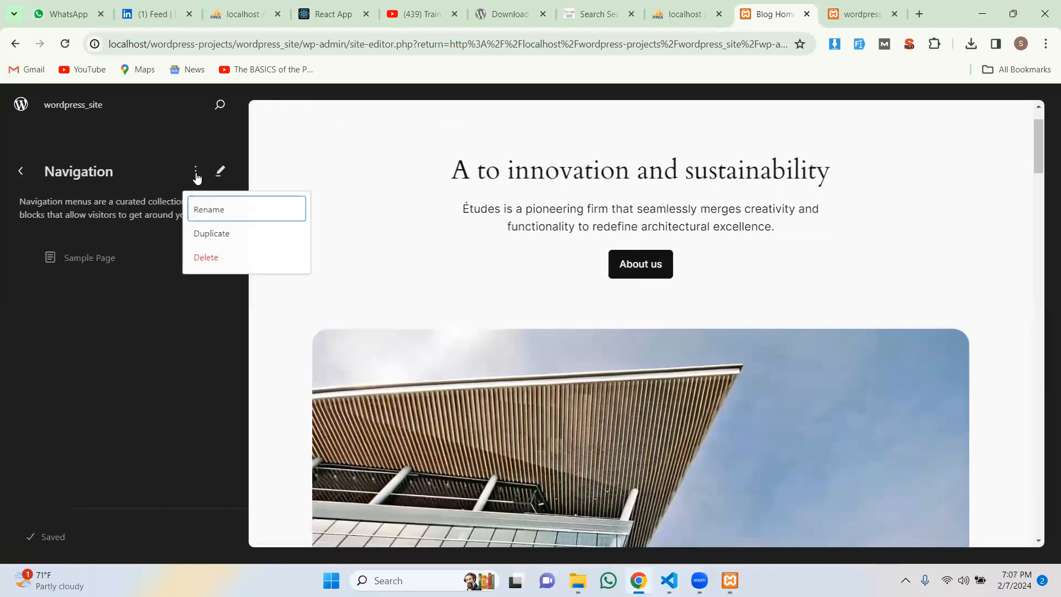
click(219, 213)
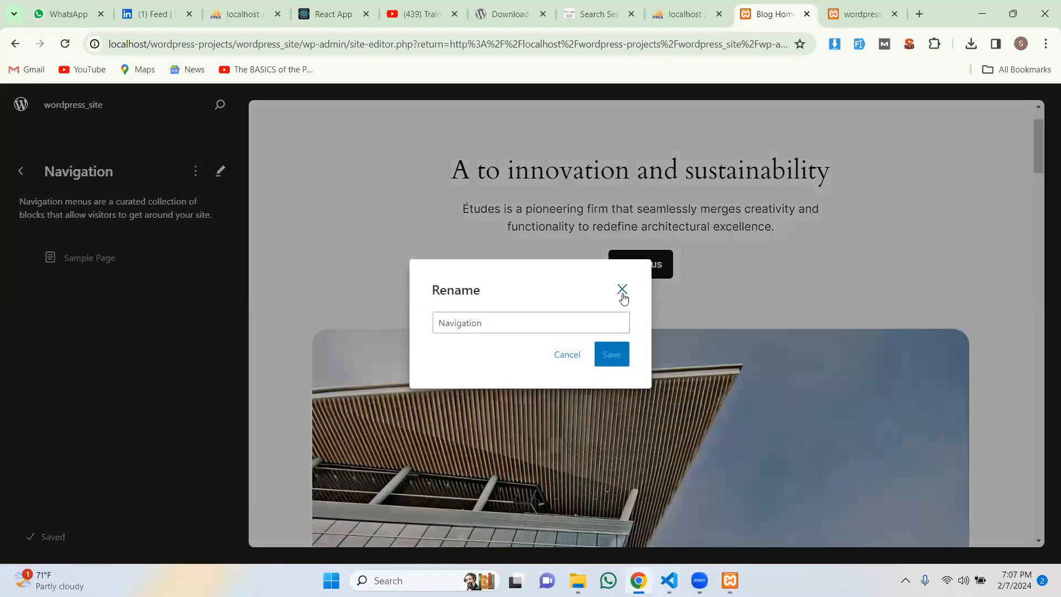
click(622, 291)
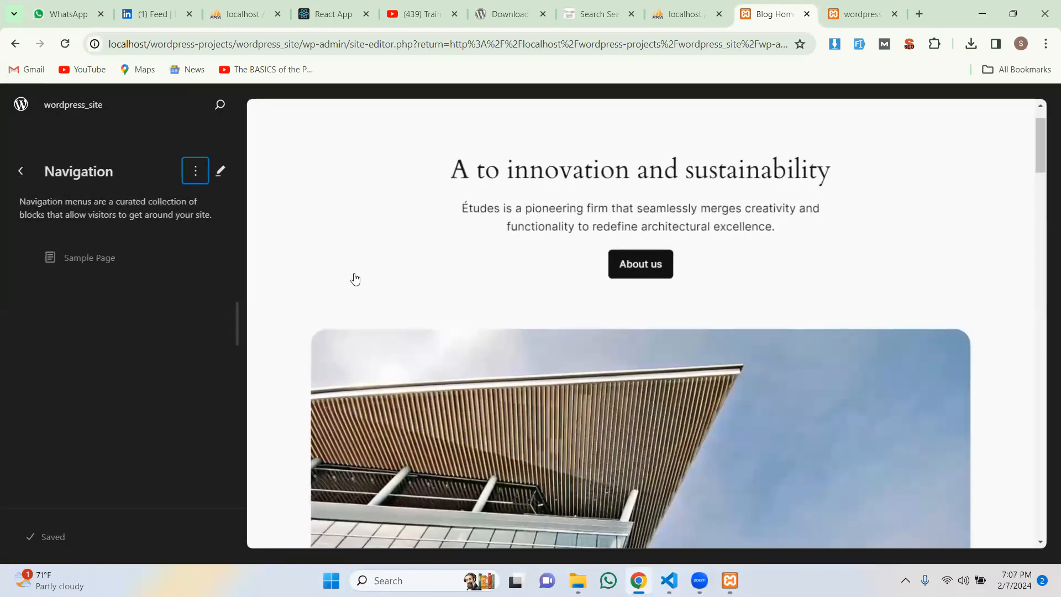
Step: Edit the navigation menu to confirm Sample Page is its only link, then return to Design
click(221, 173)
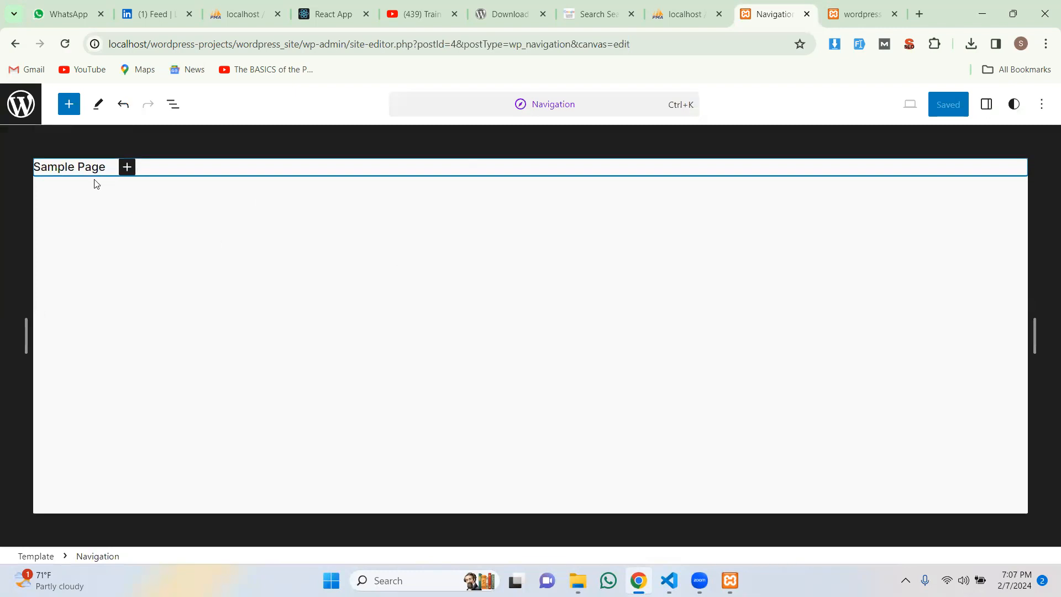
click(99, 210)
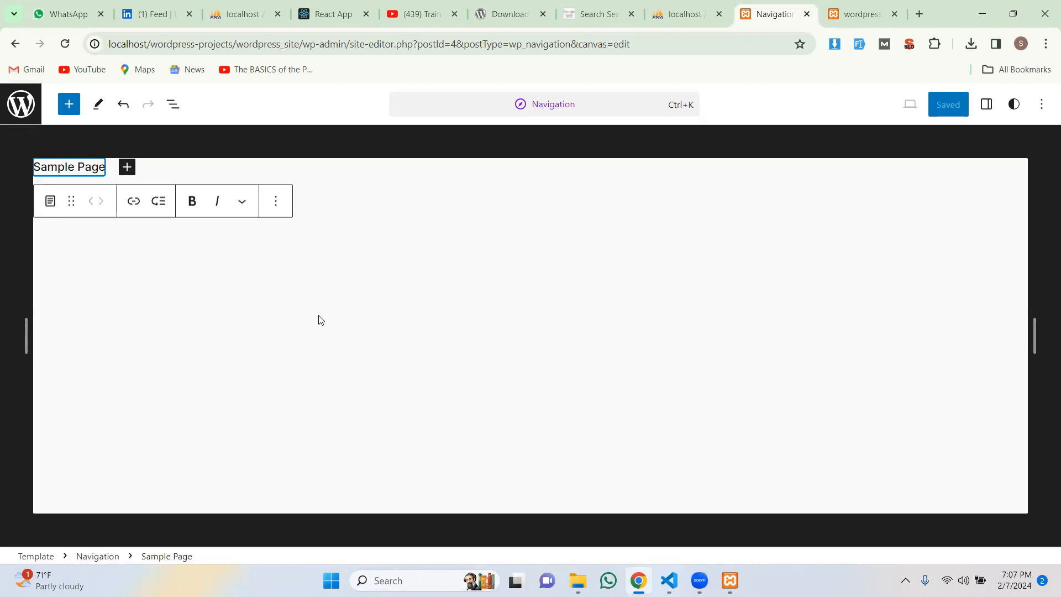
click(860, 14)
click(790, 11)
click(15, 43)
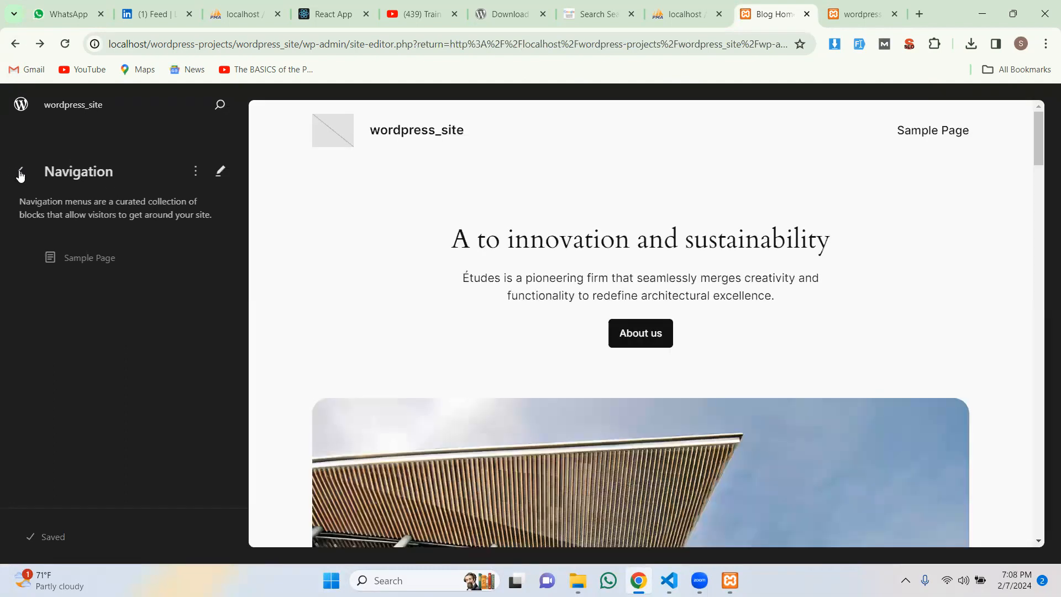
click(20, 173)
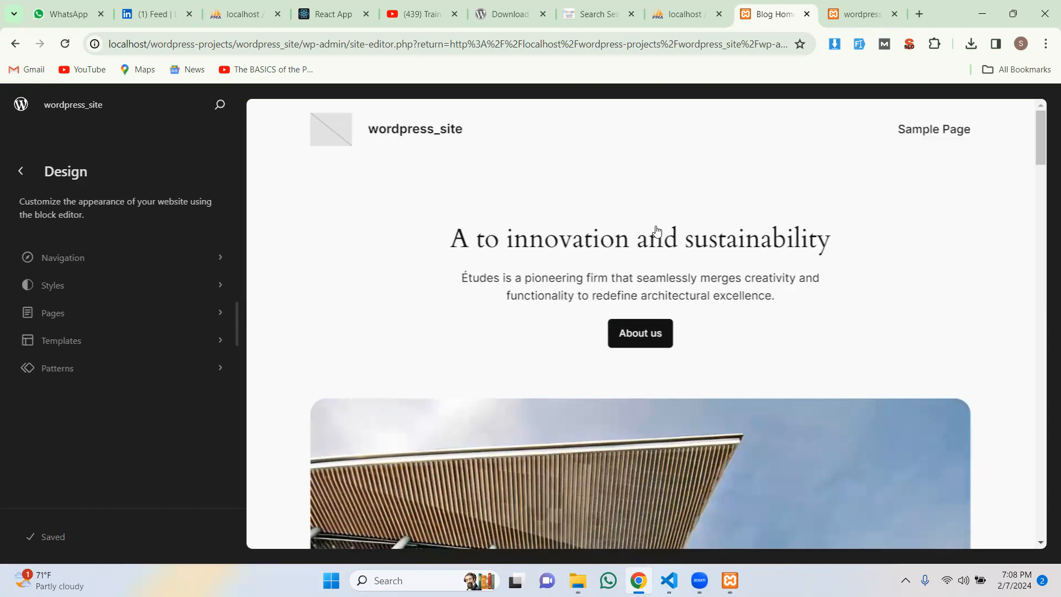
Step: Preview the Fossil, Ice, Ember and Maelstrom style variations, then choose Mint
click(83, 289)
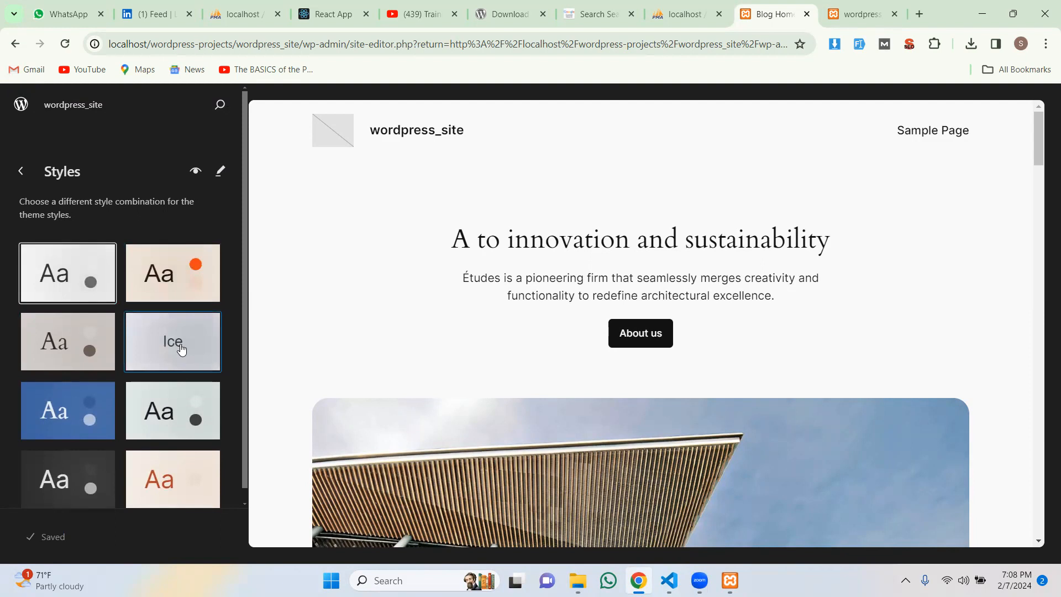
click(58, 354)
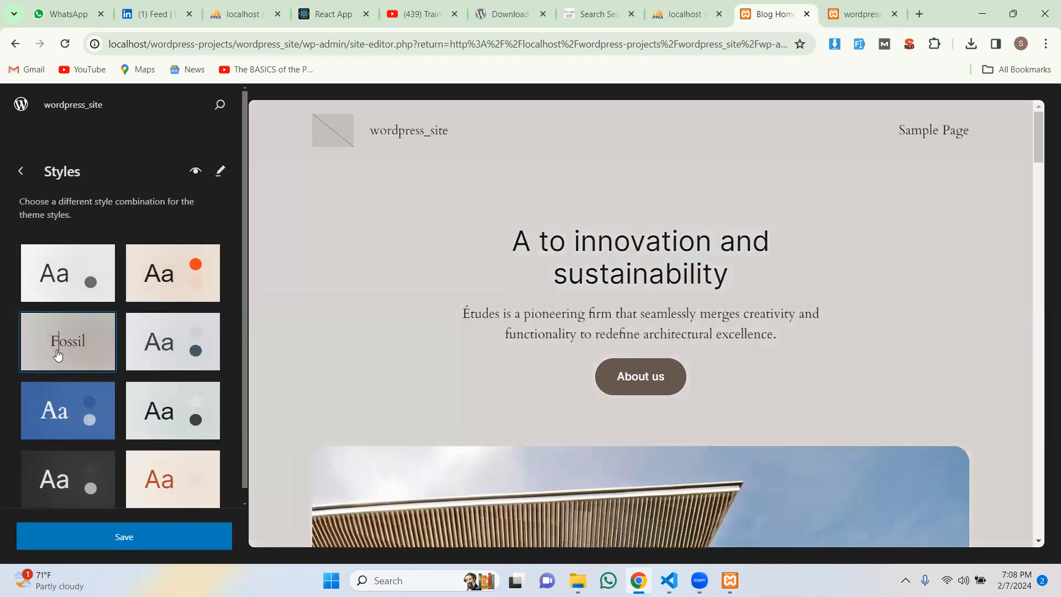
click(171, 354)
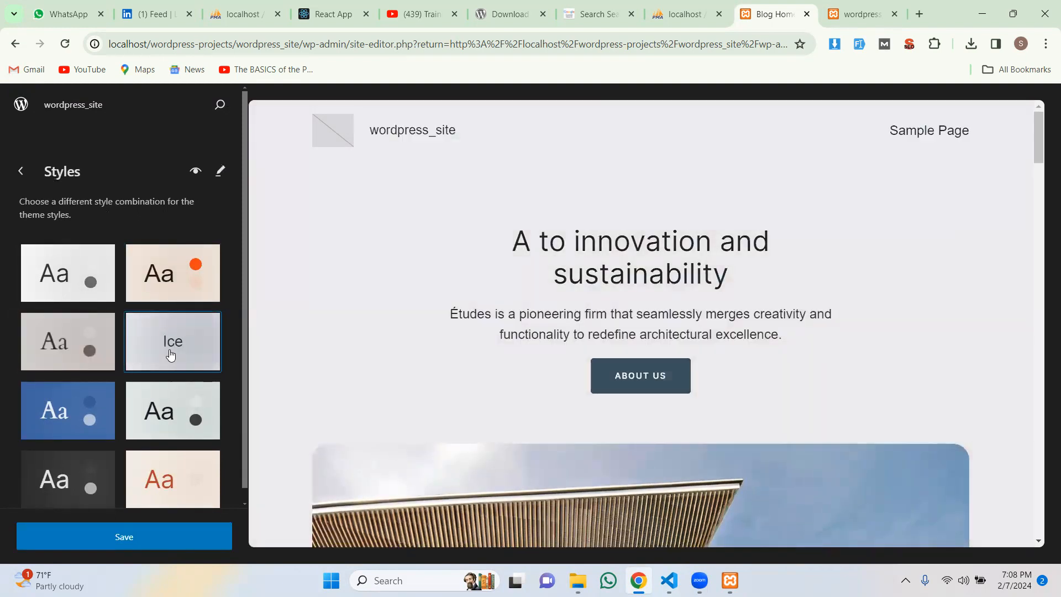
click(178, 289)
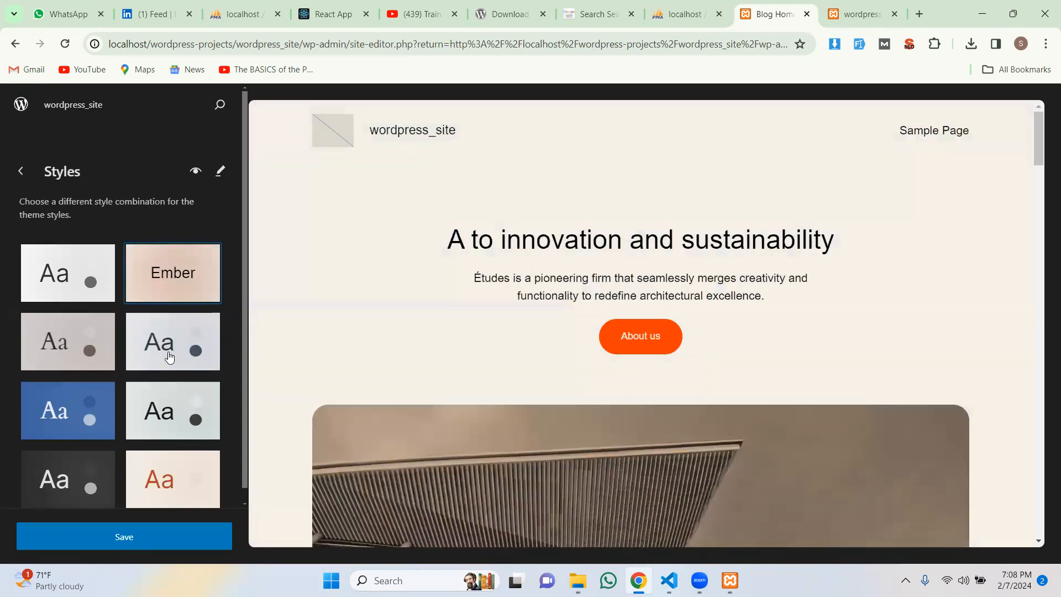
click(155, 419)
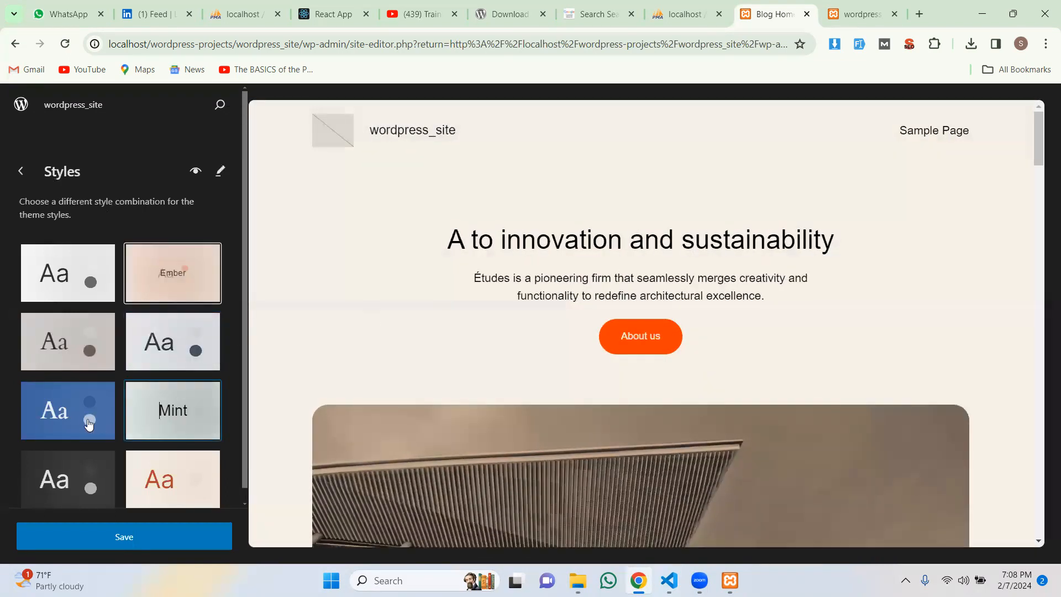
click(87, 423)
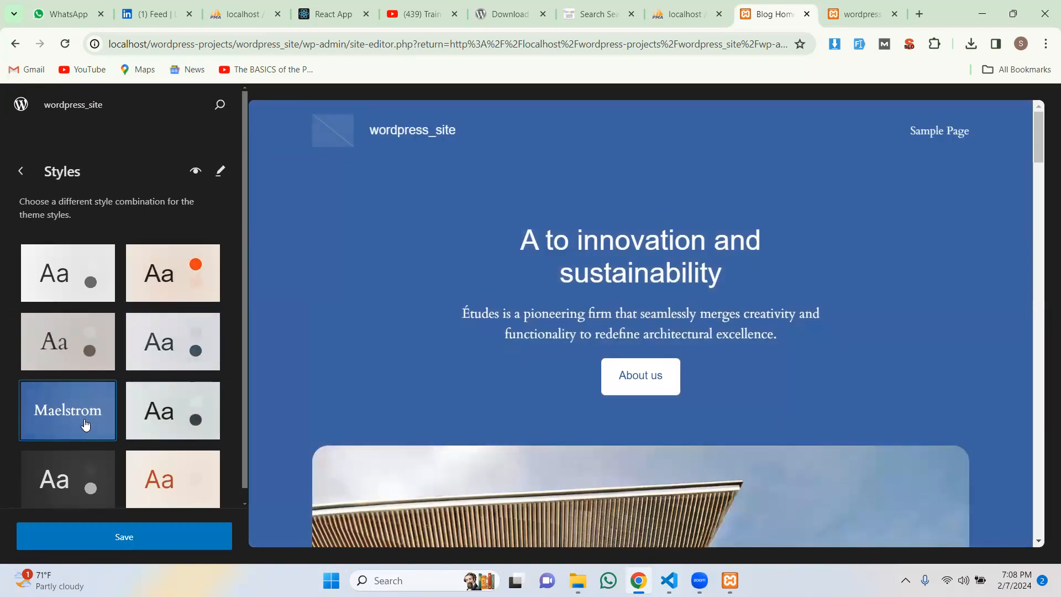
click(167, 422)
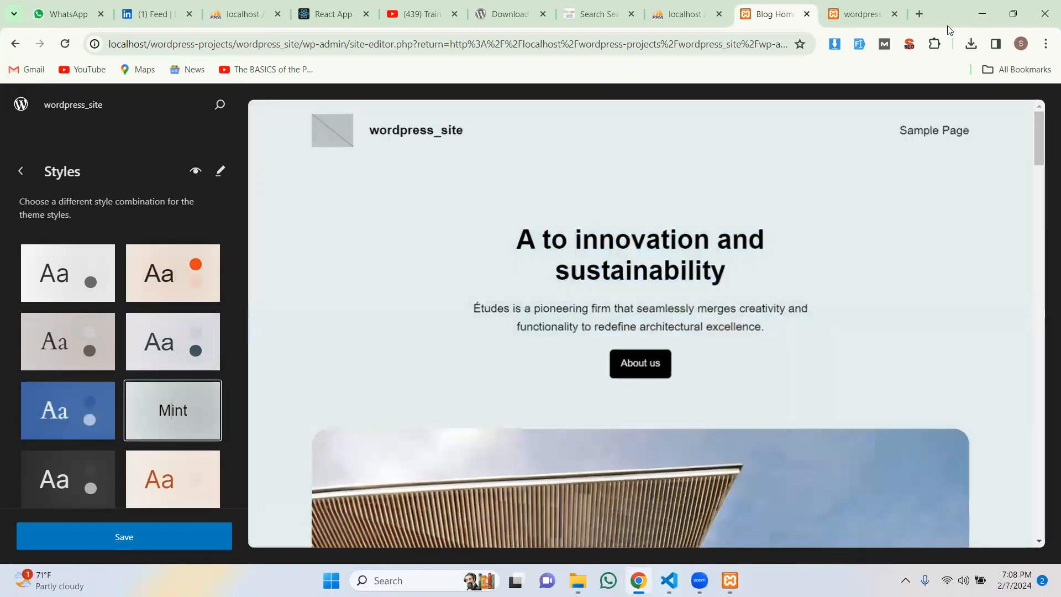
scroll(916, 198, down, 5)
scroll(862, 221, up, 5)
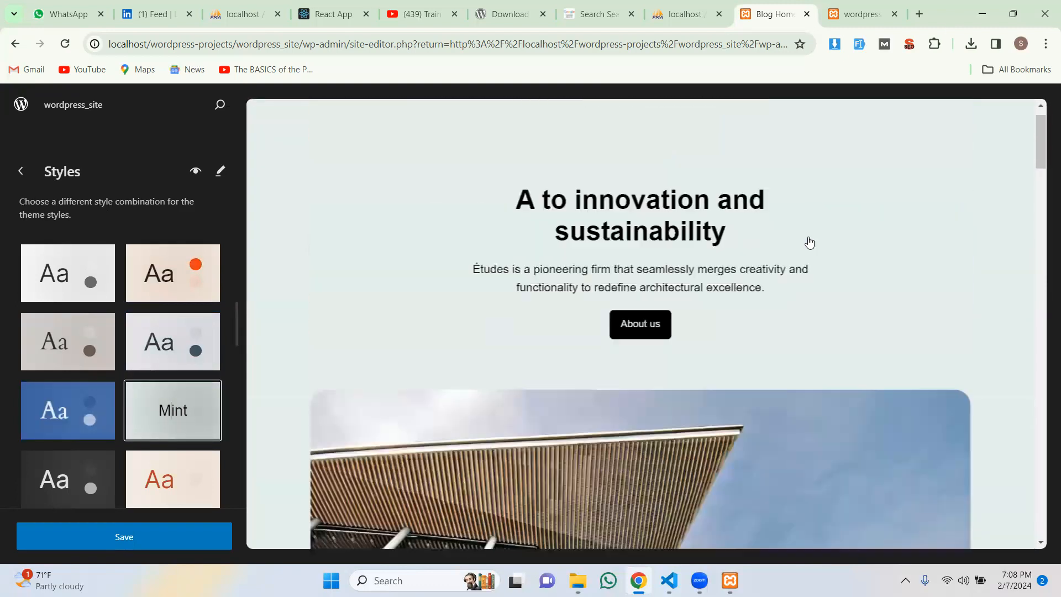
Step: Save the Mint style and reload the live site to verify the new look
click(156, 540)
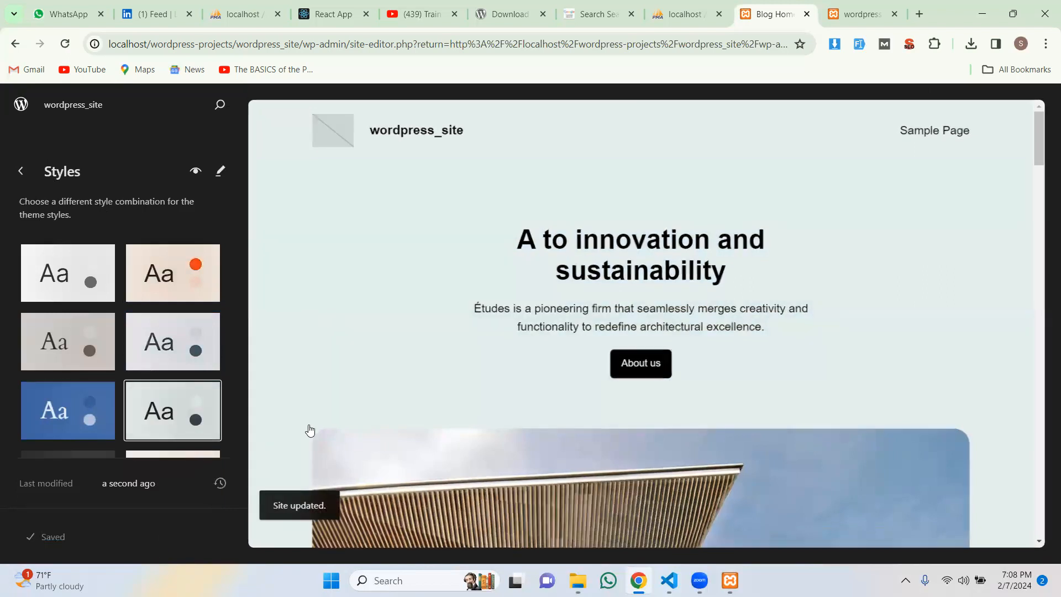
scroll(309, 431, down, 5)
scroll(310, 432, up, 4)
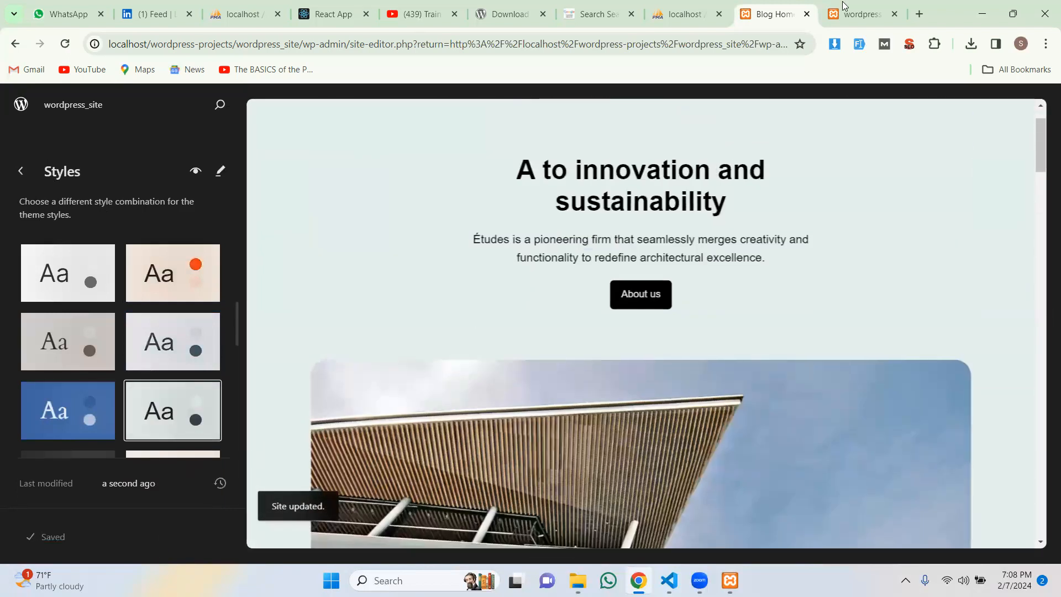
click(860, 14)
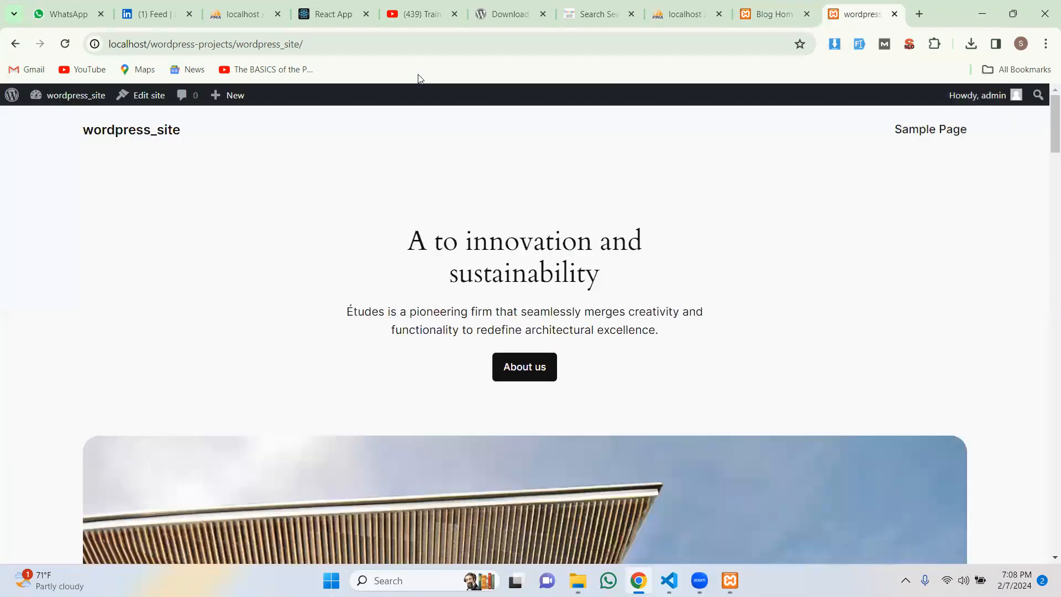
click(64, 44)
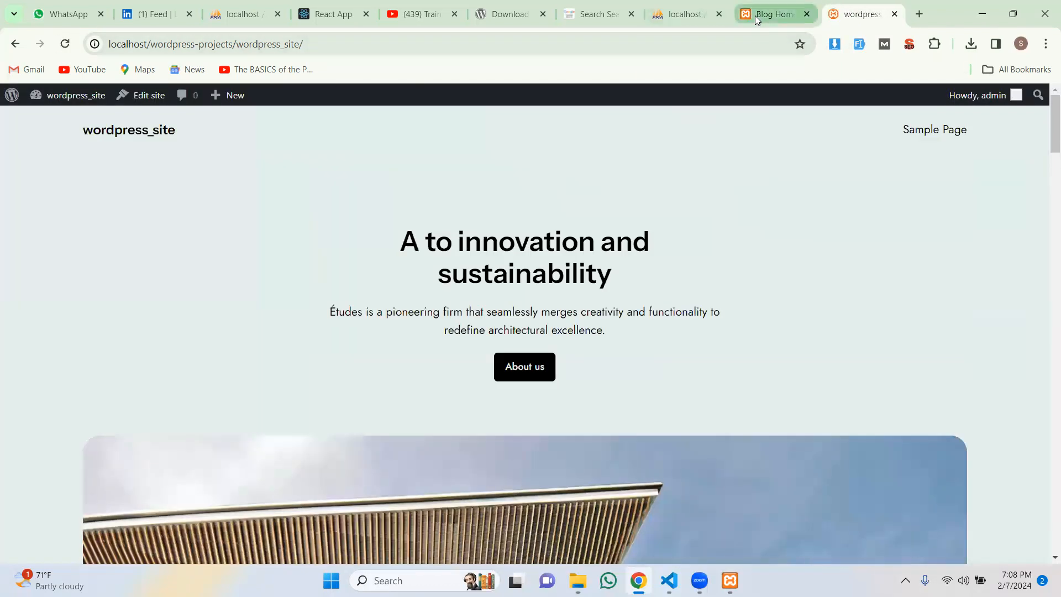
click(757, 14)
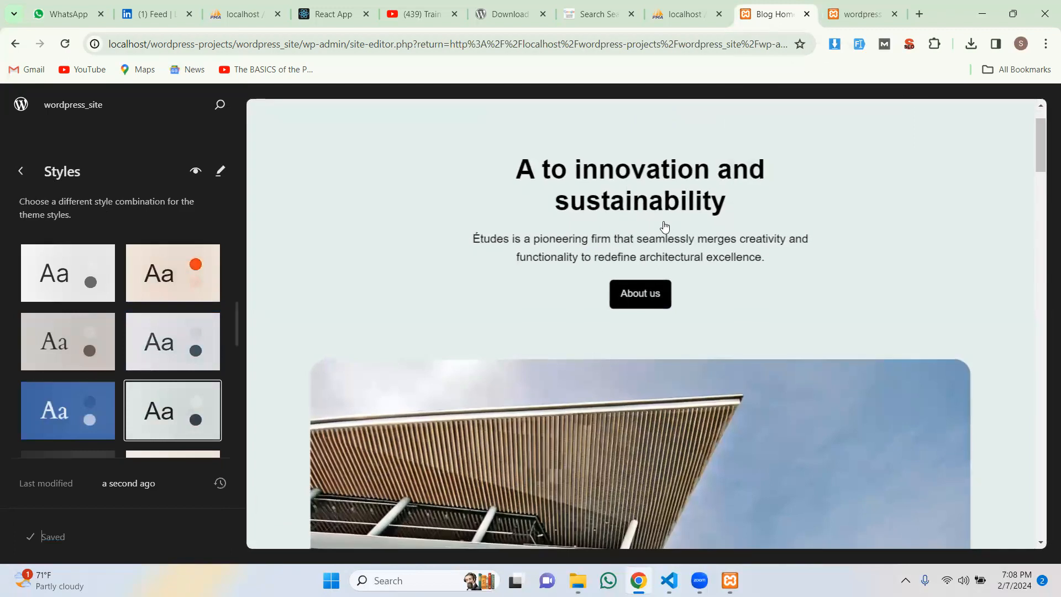
click(22, 170)
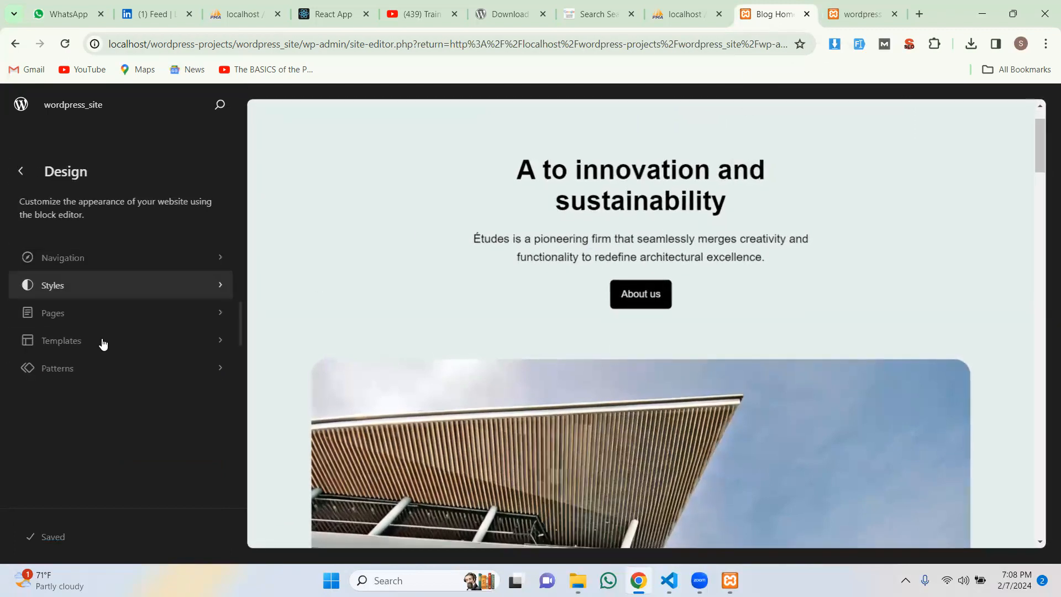
click(97, 320)
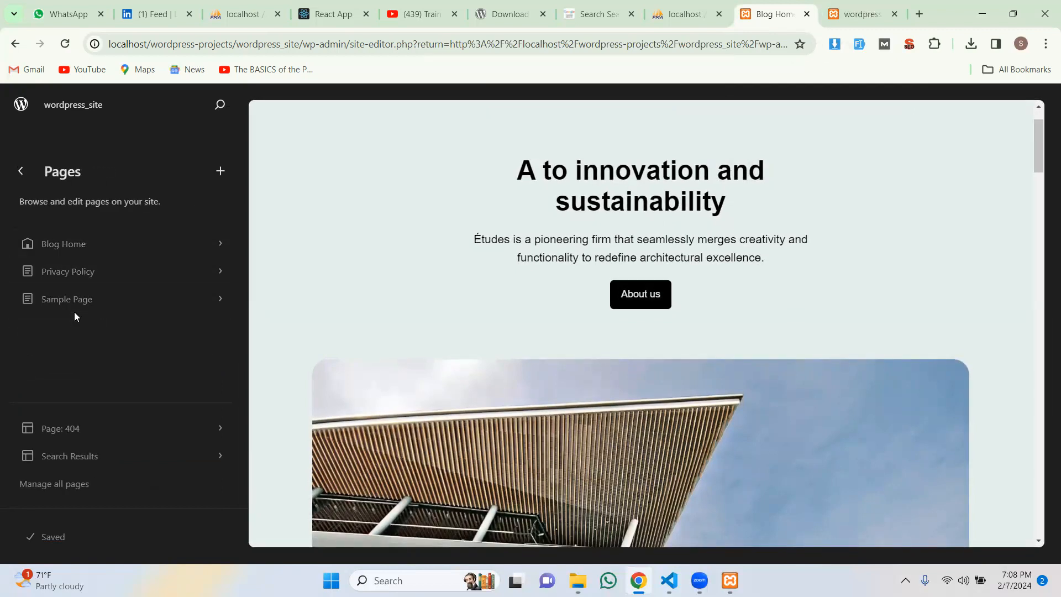
Step: Review the Blog Home template details, including its Areas section
click(75, 245)
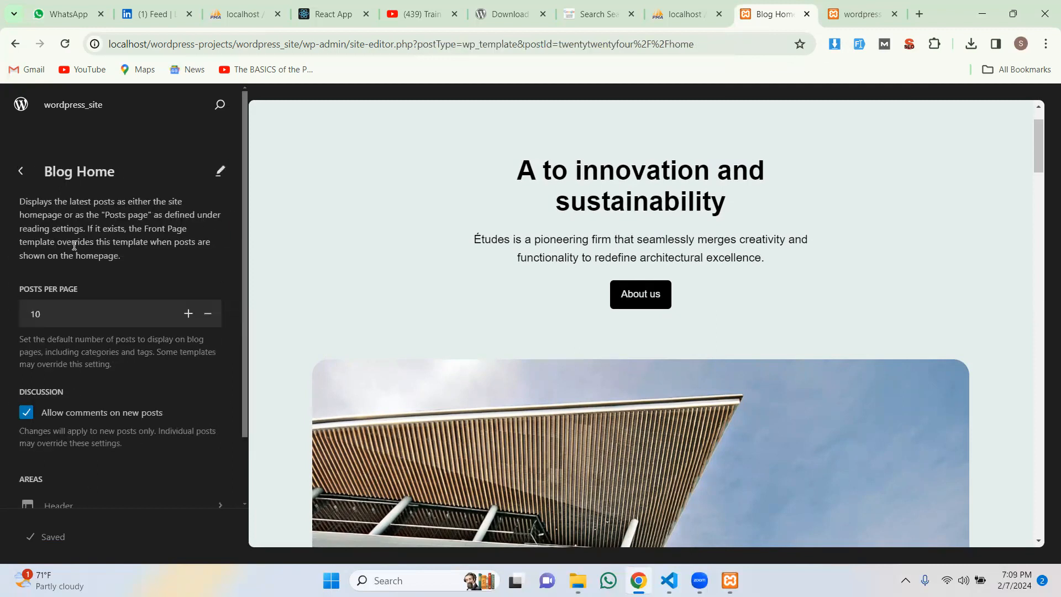
scroll(74, 245, down, 2)
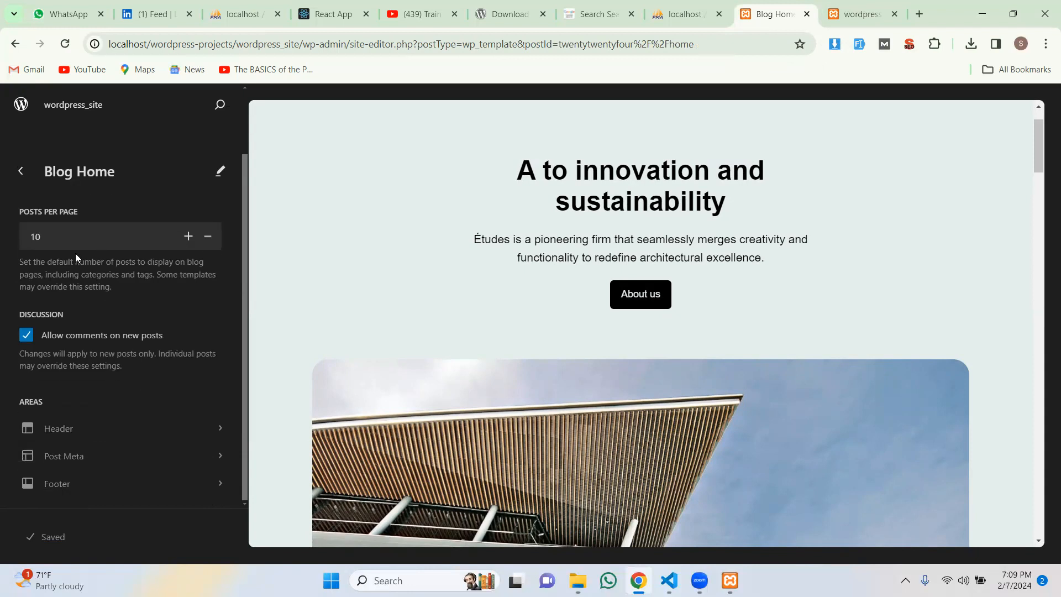
scroll(75, 254, up, 2)
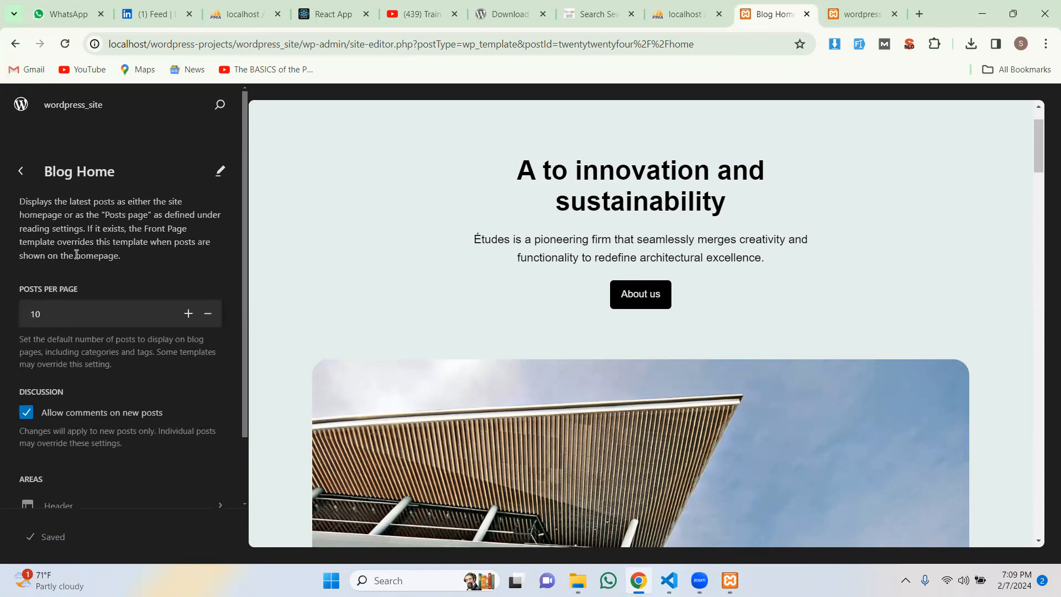
scroll(76, 254, down, 2)
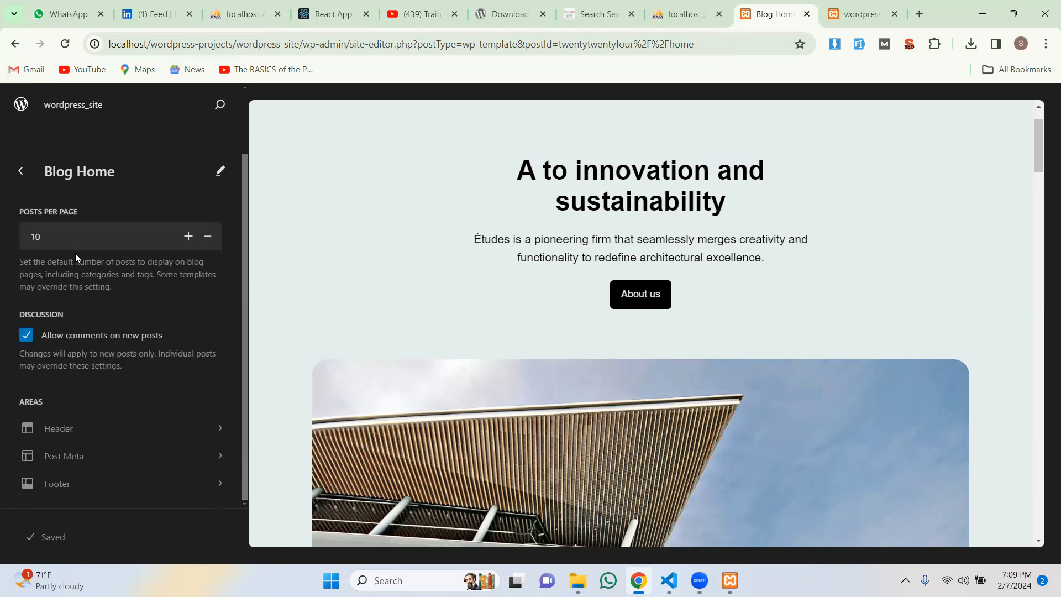
scroll(75, 253, up, 2)
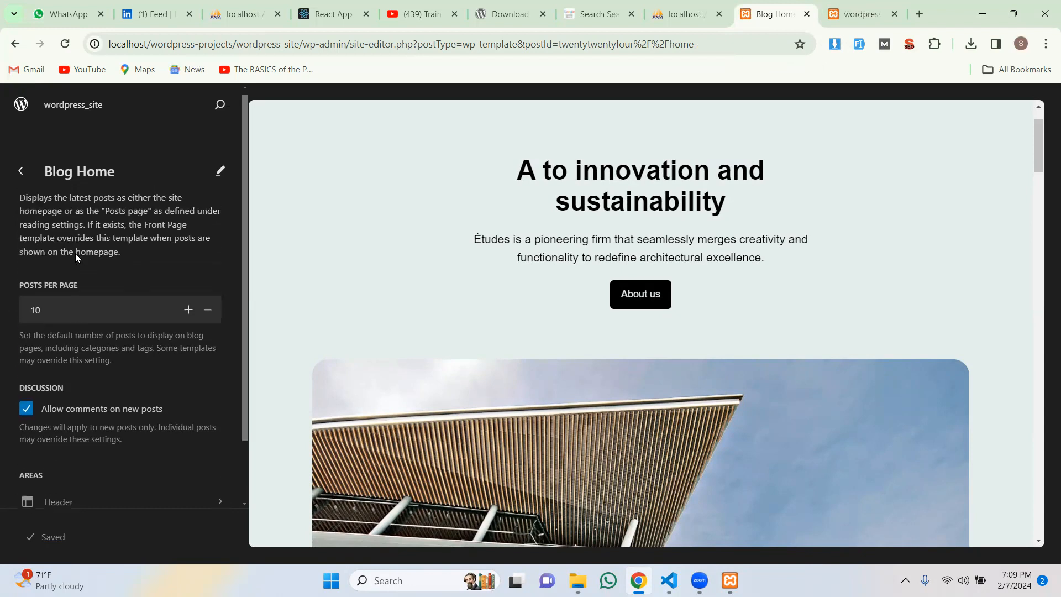
click(22, 172)
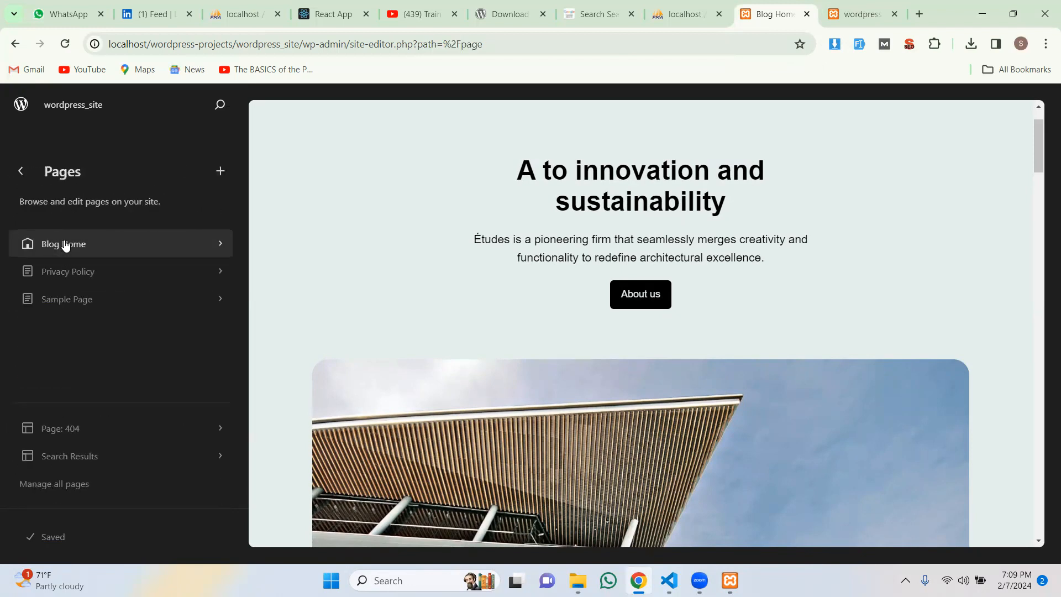
click(65, 244)
scroll(95, 293, down, 2)
Step: Open the Header template part, select its Sample Page link, and go back to All template parts
click(65, 427)
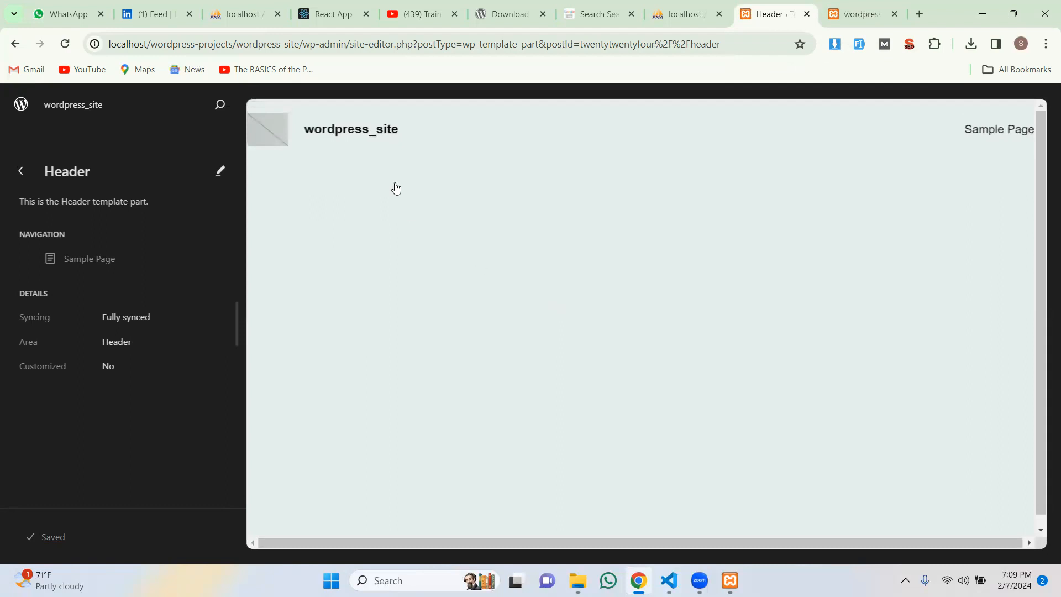
click(67, 259)
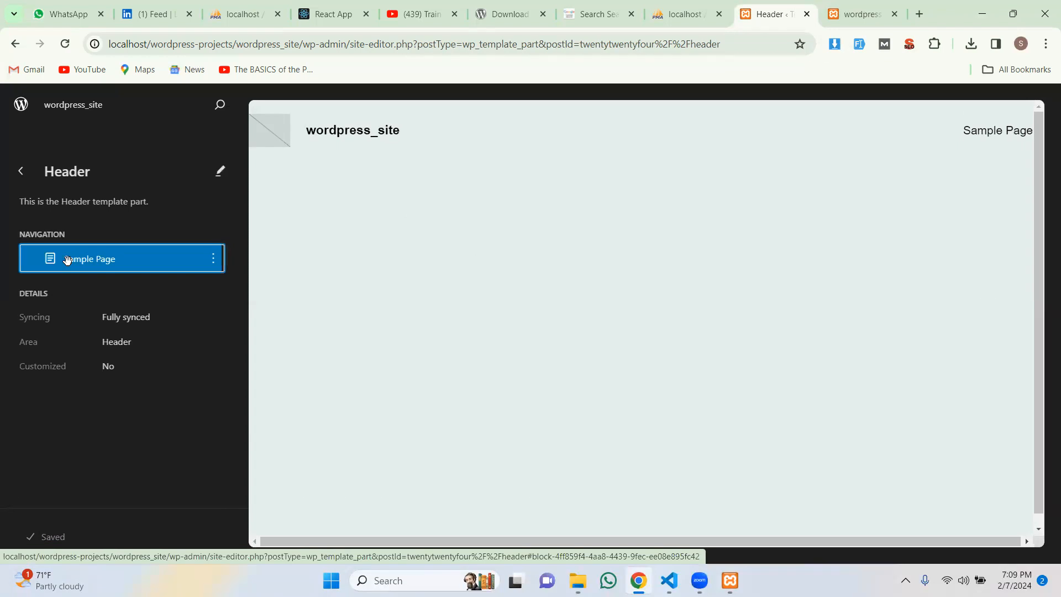
click(18, 171)
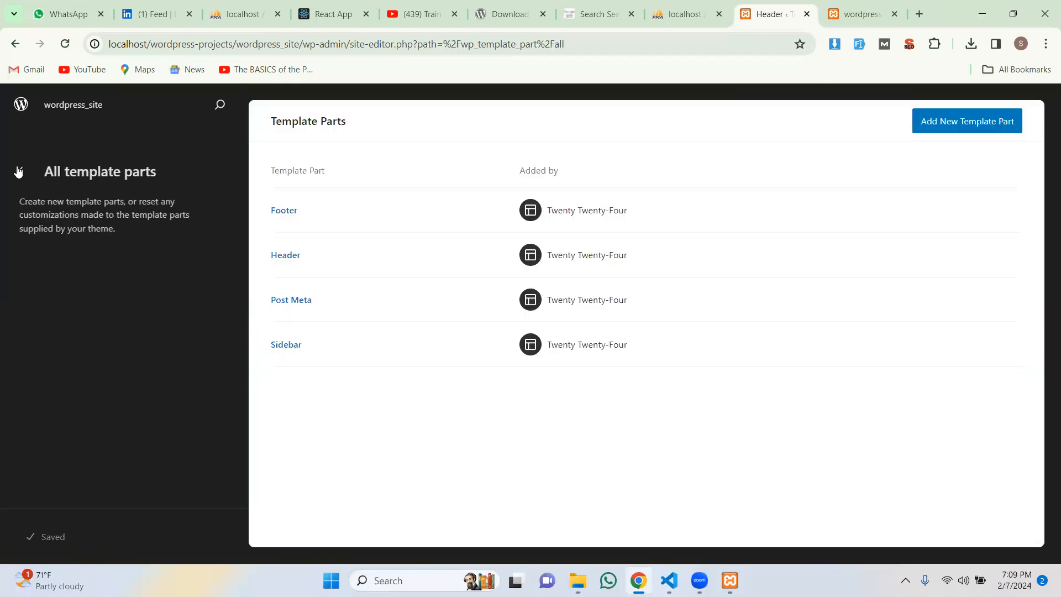
click(18, 172)
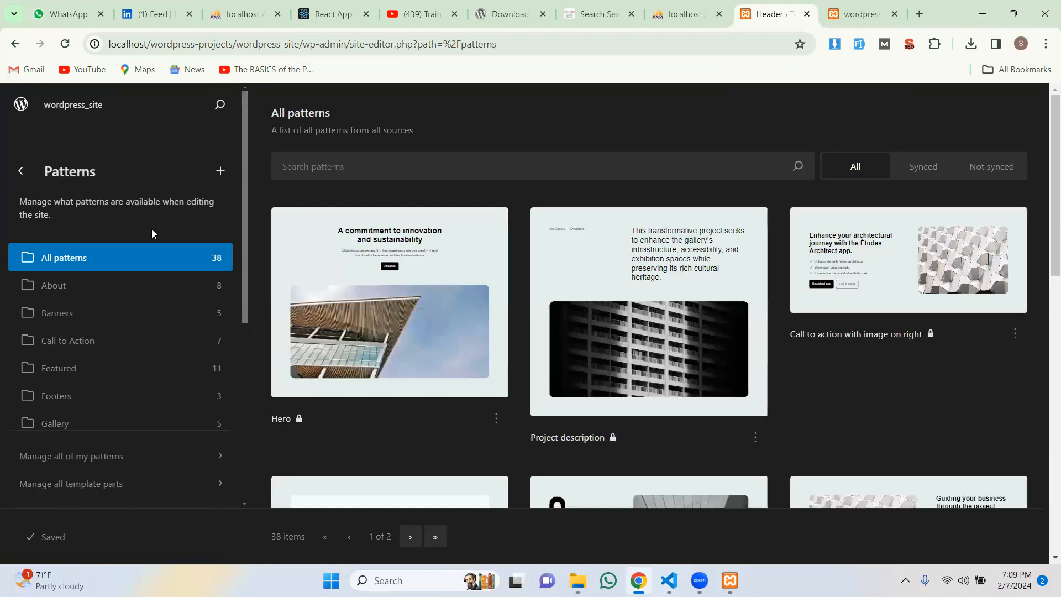
Step: Browse the pattern library and filter it by About, Banners and Call to Action
scroll(151, 230, down, 5)
scroll(152, 230, up, 5)
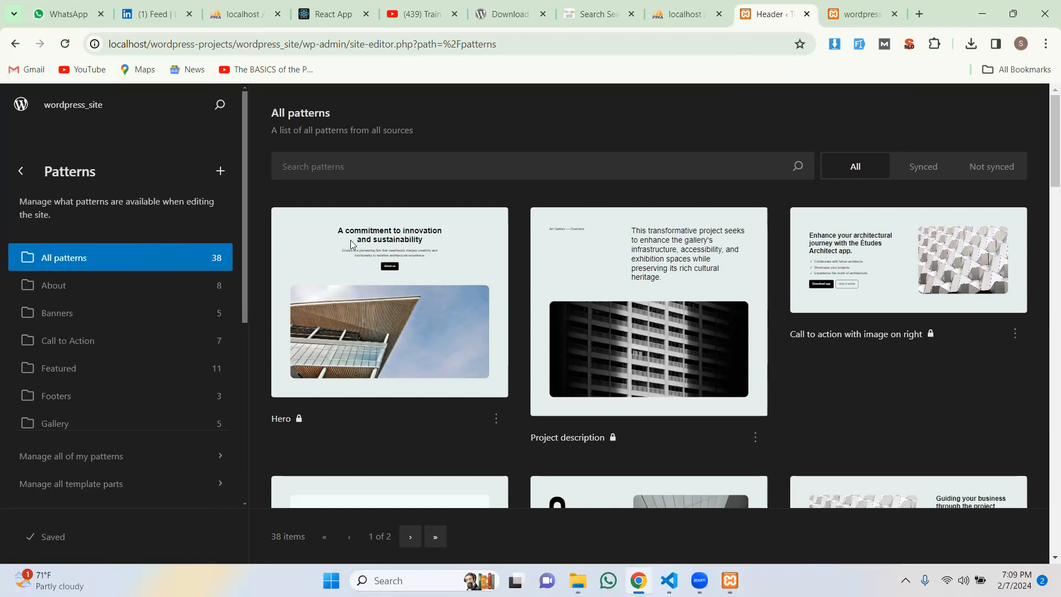
scroll(775, 289, down, 5)
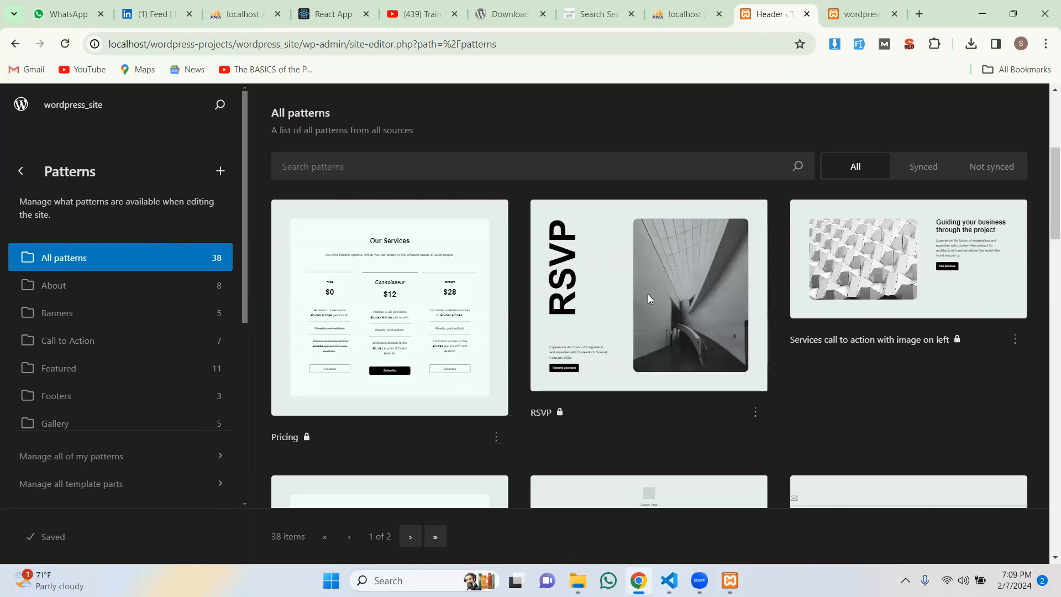
scroll(551, 303, down, 3)
scroll(525, 301, up, 3)
scroll(462, 261, up, 3)
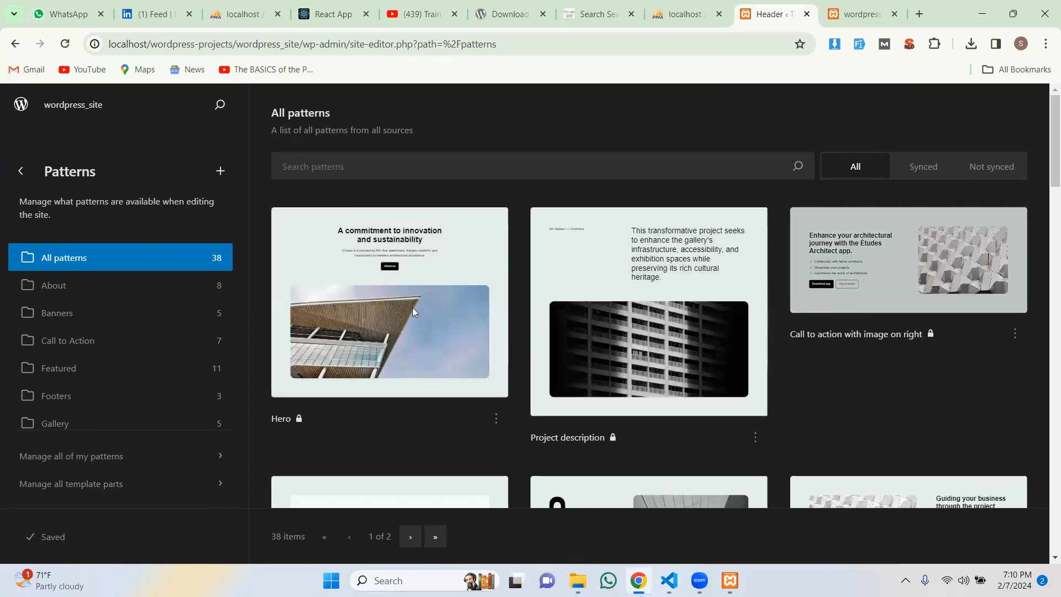
scroll(399, 301, down, 5)
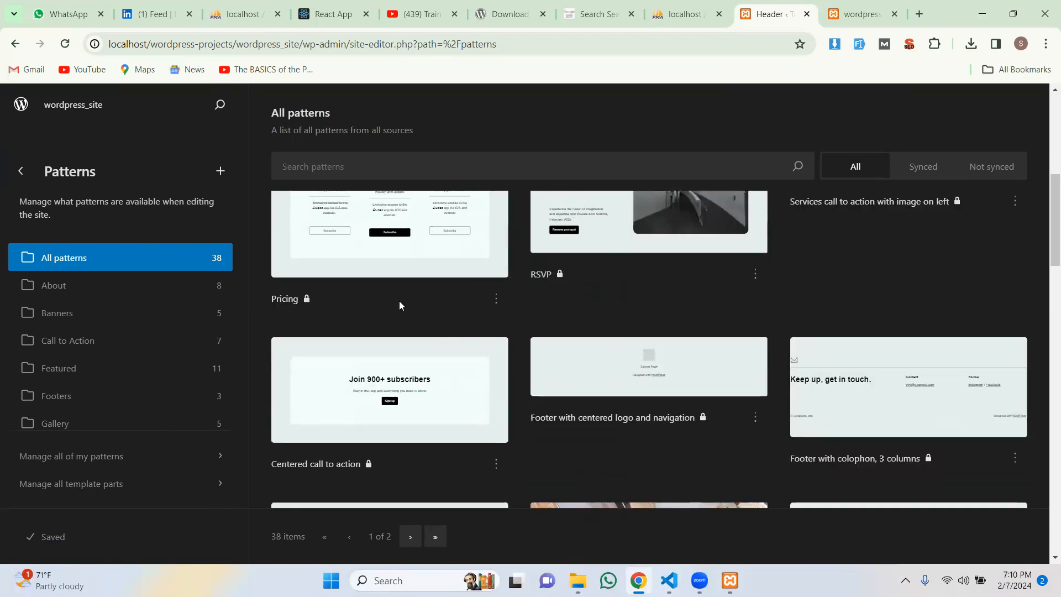
scroll(727, 304, down, 4)
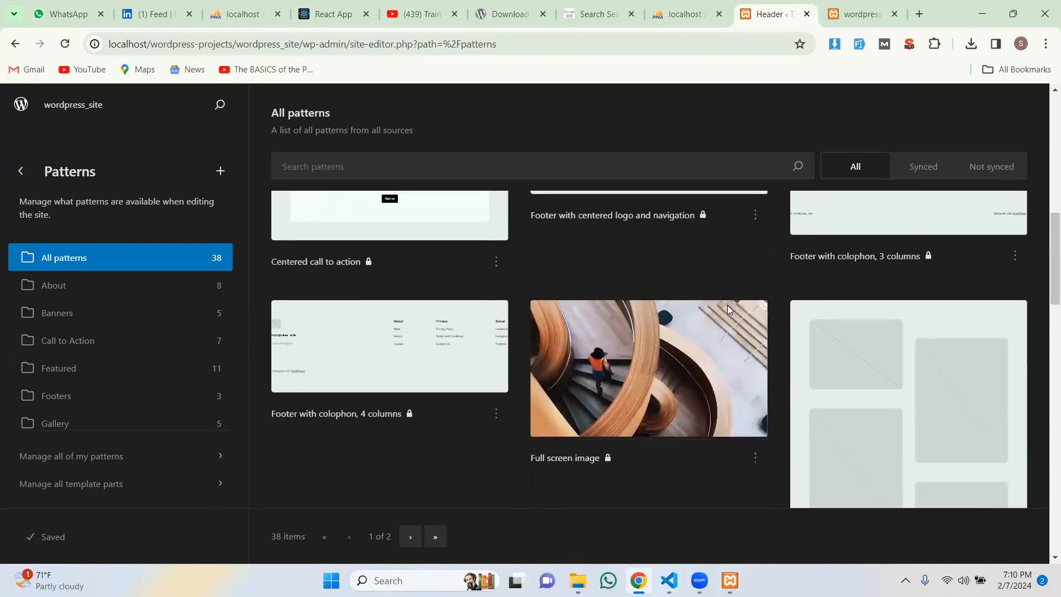
scroll(878, 369, up, 5)
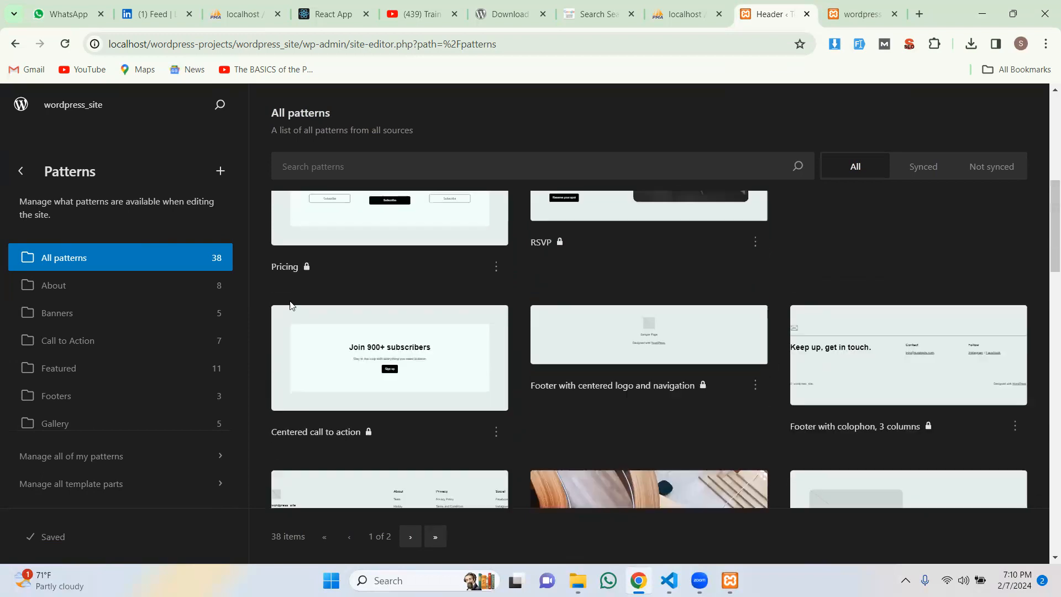
click(53, 289)
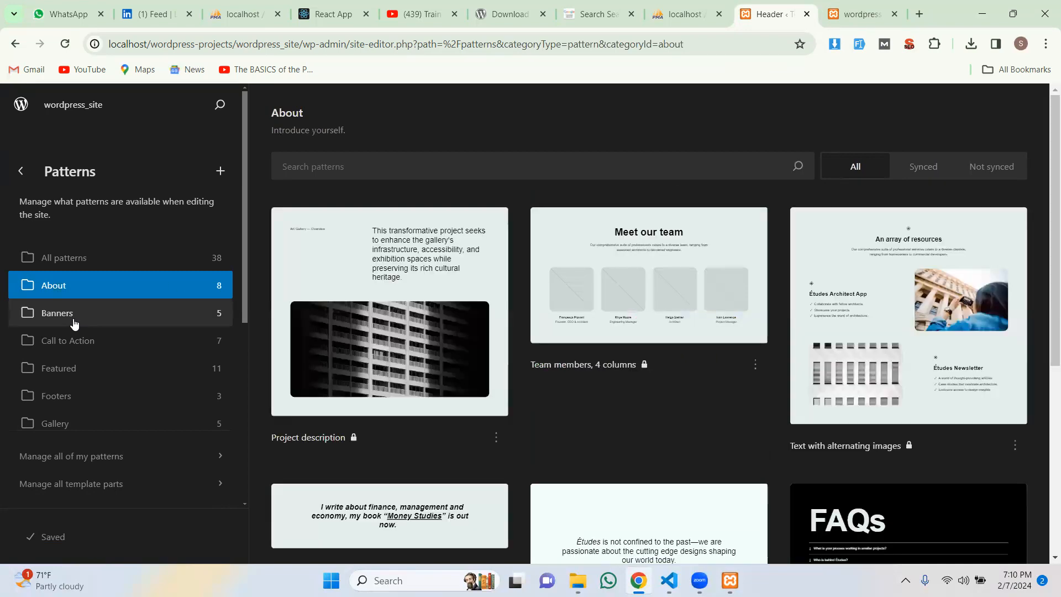
scroll(500, 303, down, 3)
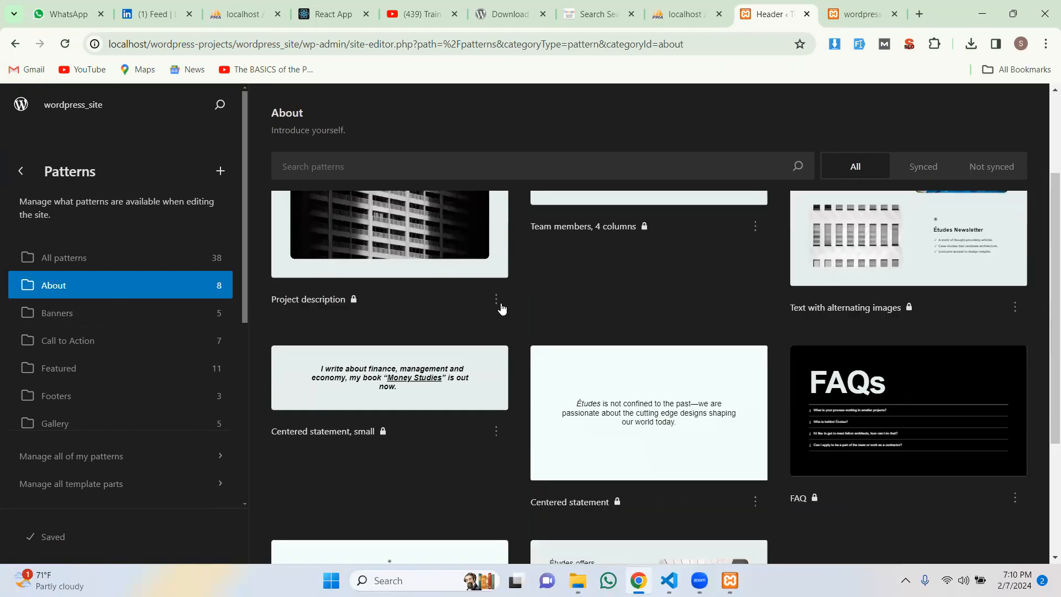
click(117, 318)
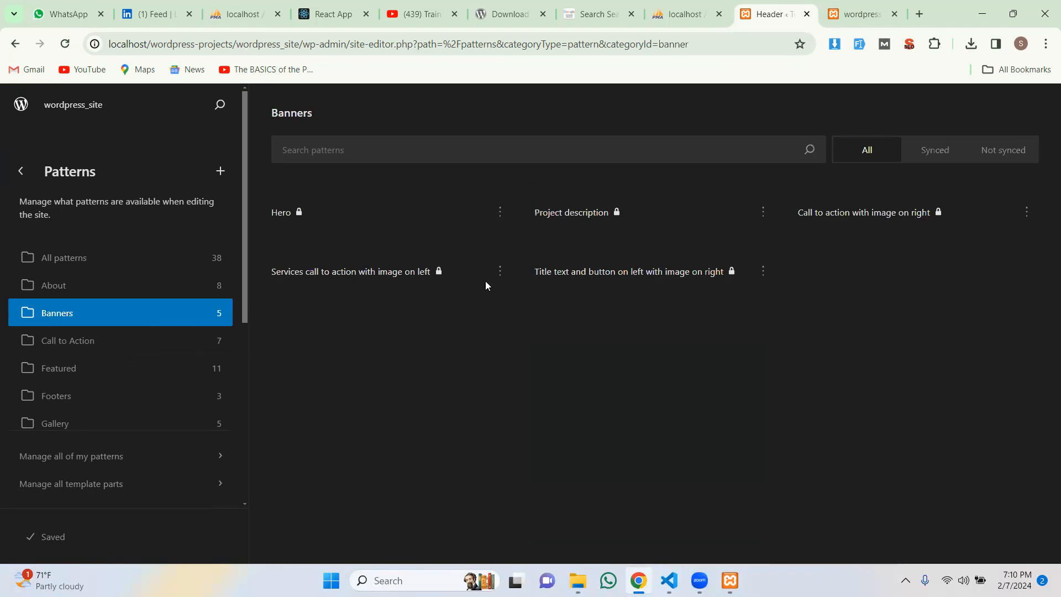
scroll(493, 287, down, 1)
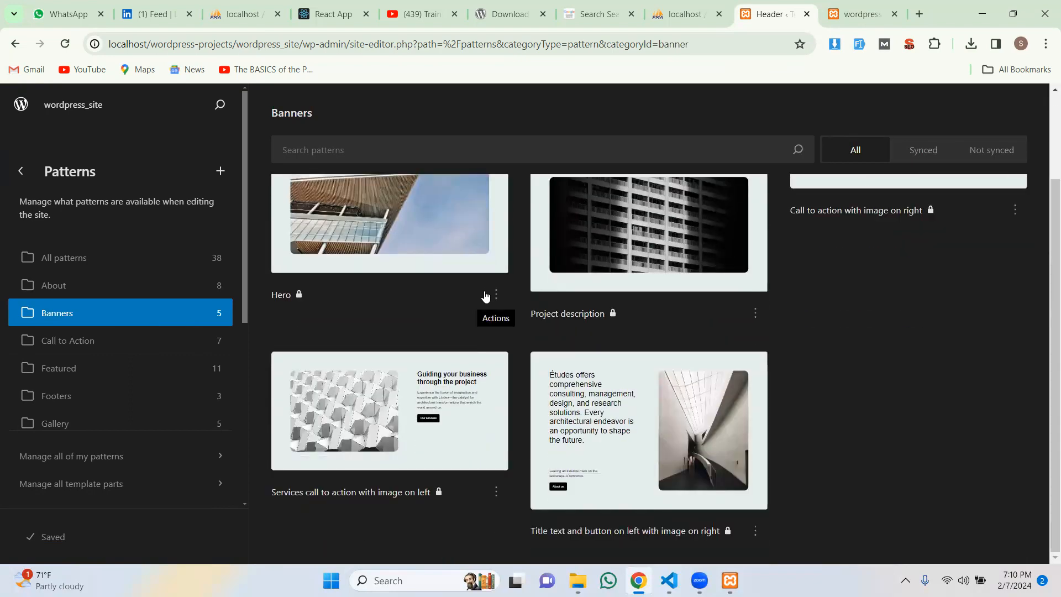
click(106, 354)
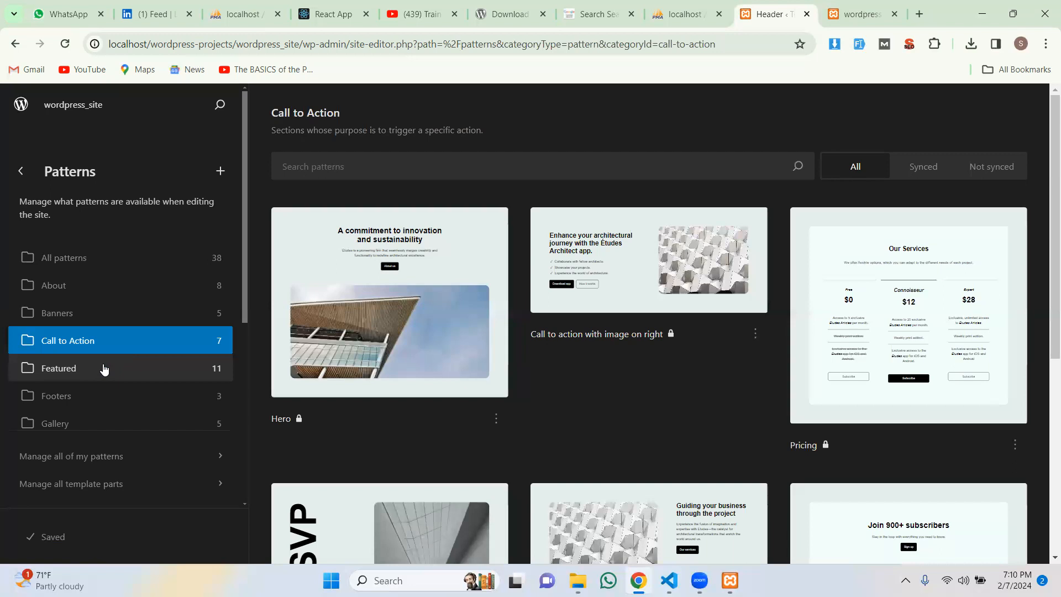
Step: Check the Featured, Footers and Gallery pattern categories, then return to Design
click(104, 370)
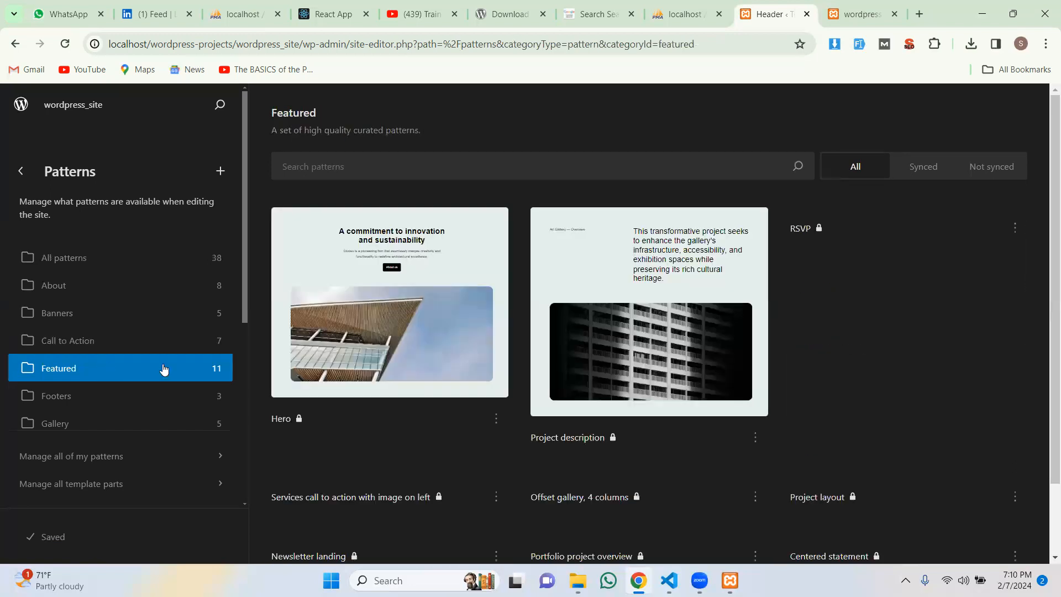
scroll(489, 322, down, 2)
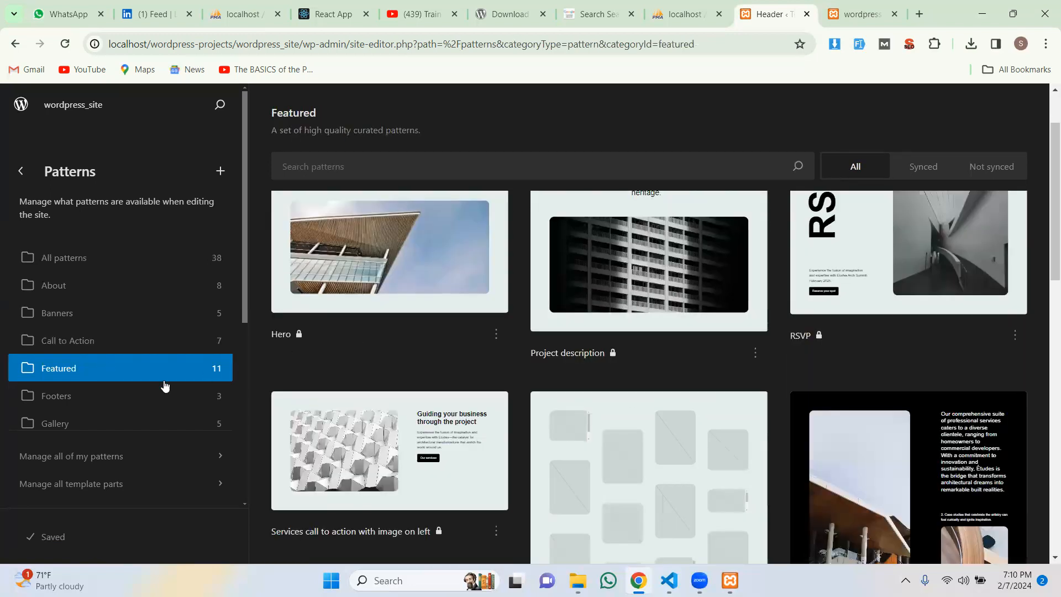
click(76, 405)
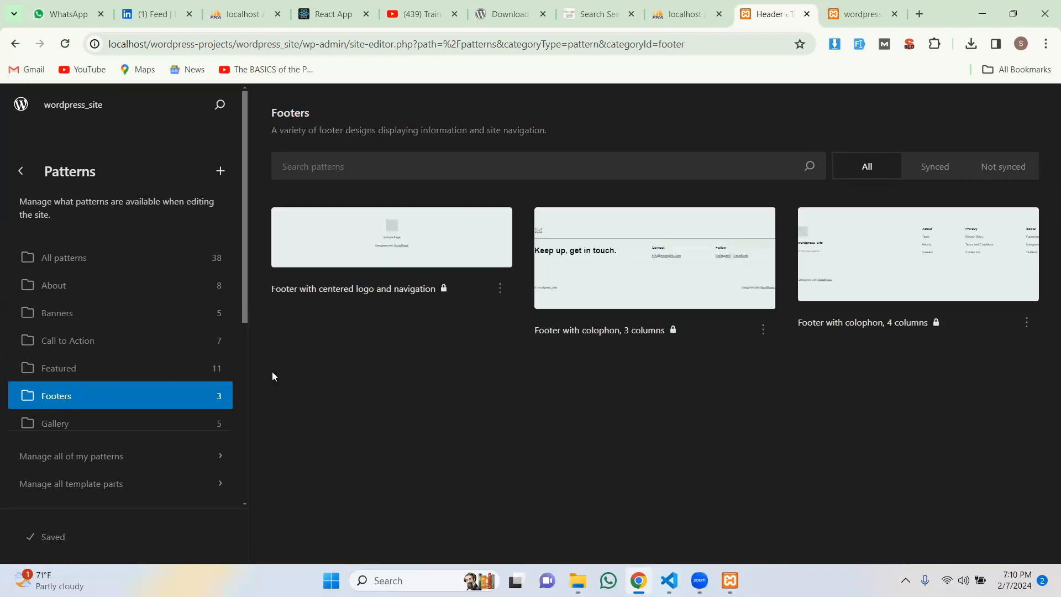
click(55, 423)
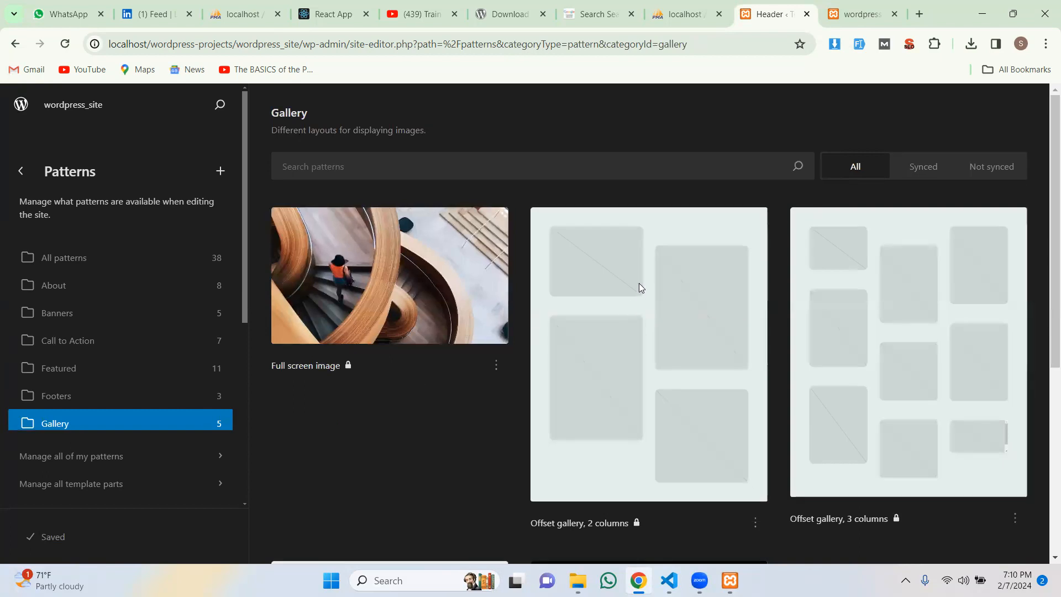
click(20, 171)
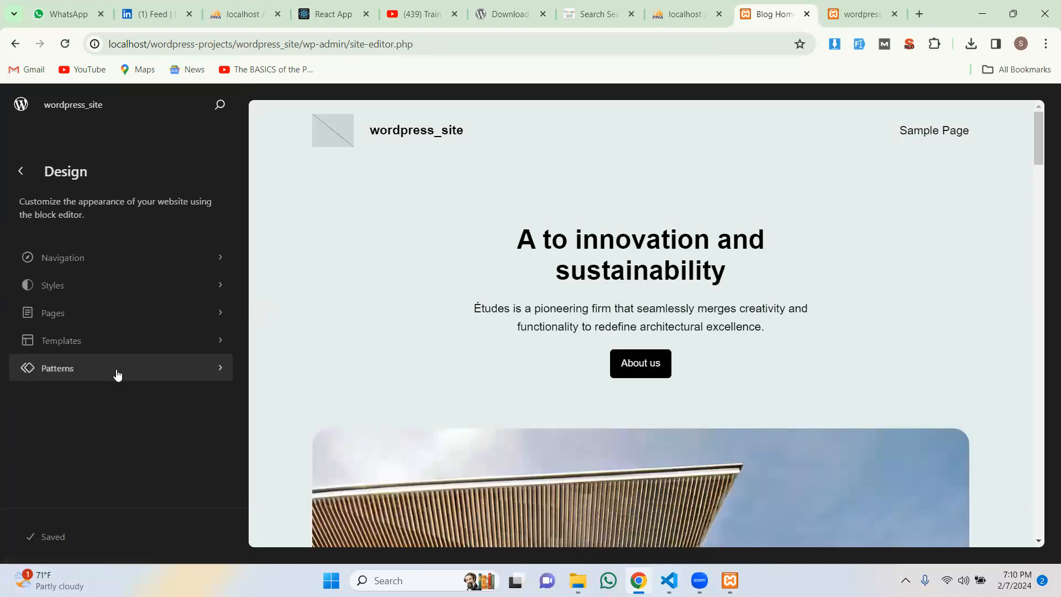
click(106, 341)
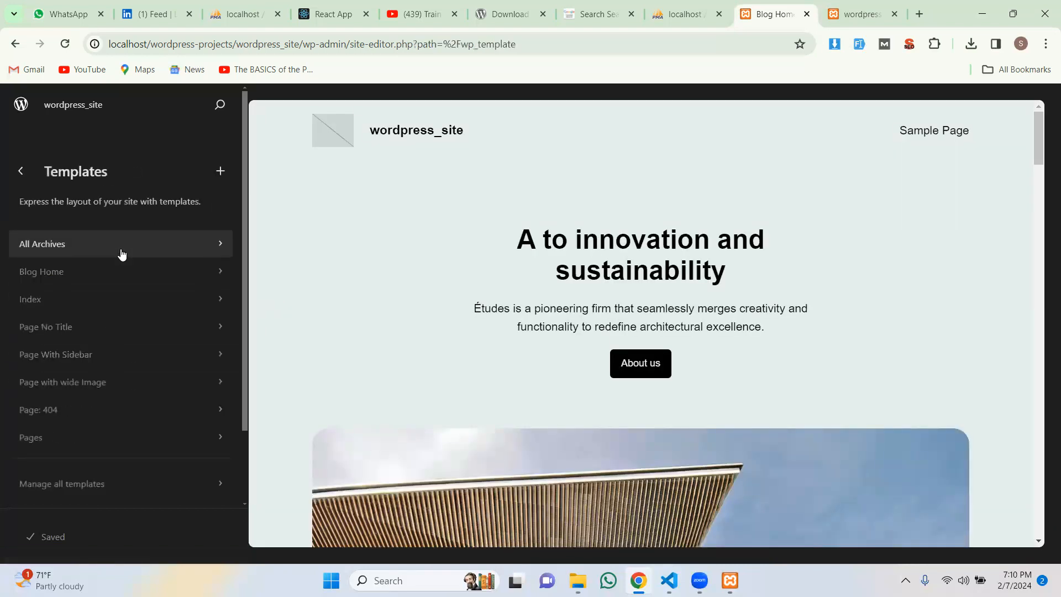
click(109, 313)
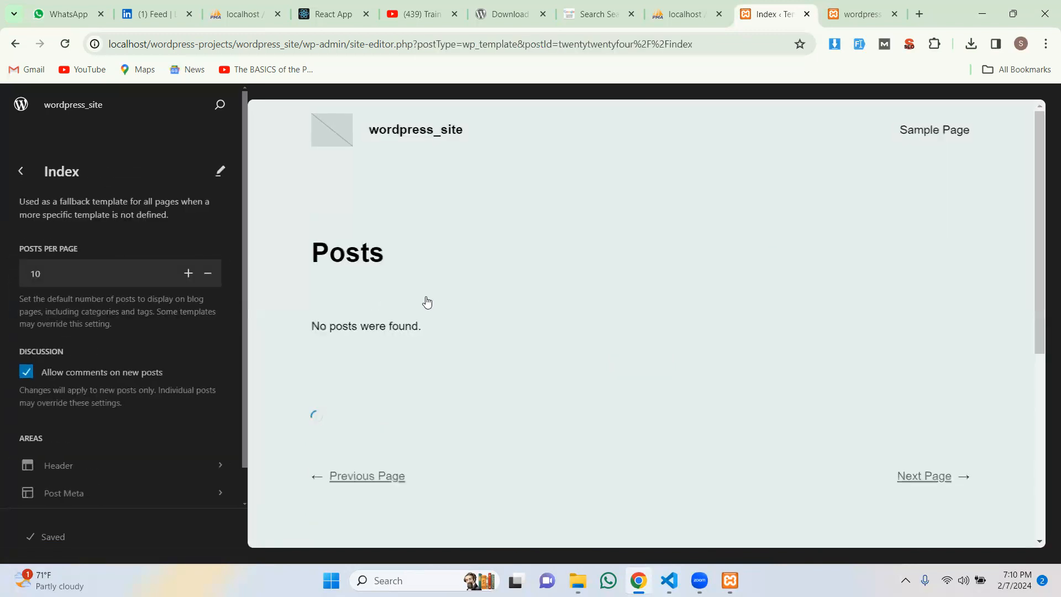
scroll(499, 308, down, 5)
scroll(66, 364, down, 1)
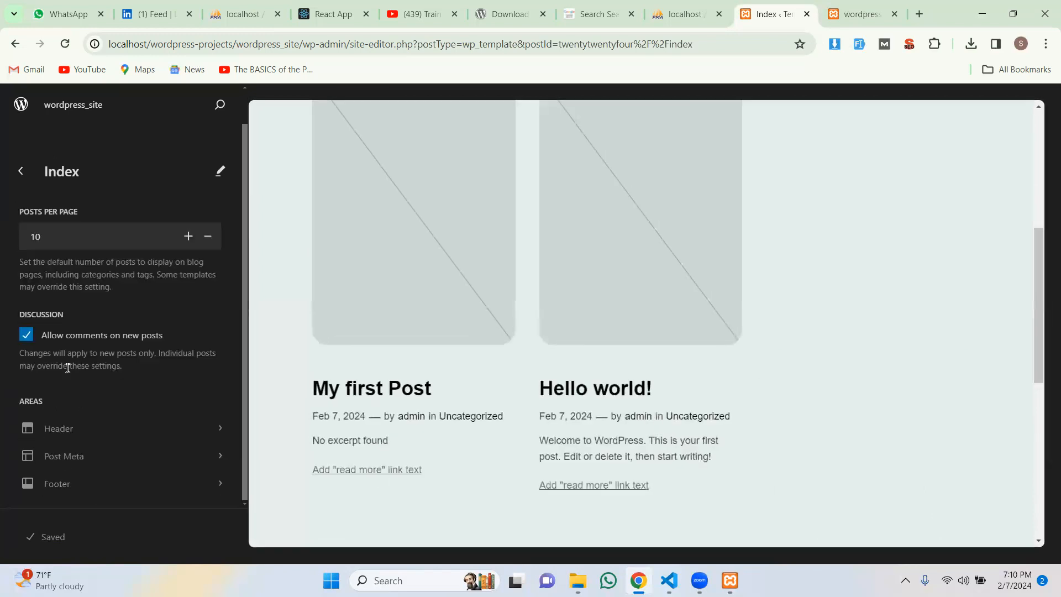
scroll(535, 363, up, 5)
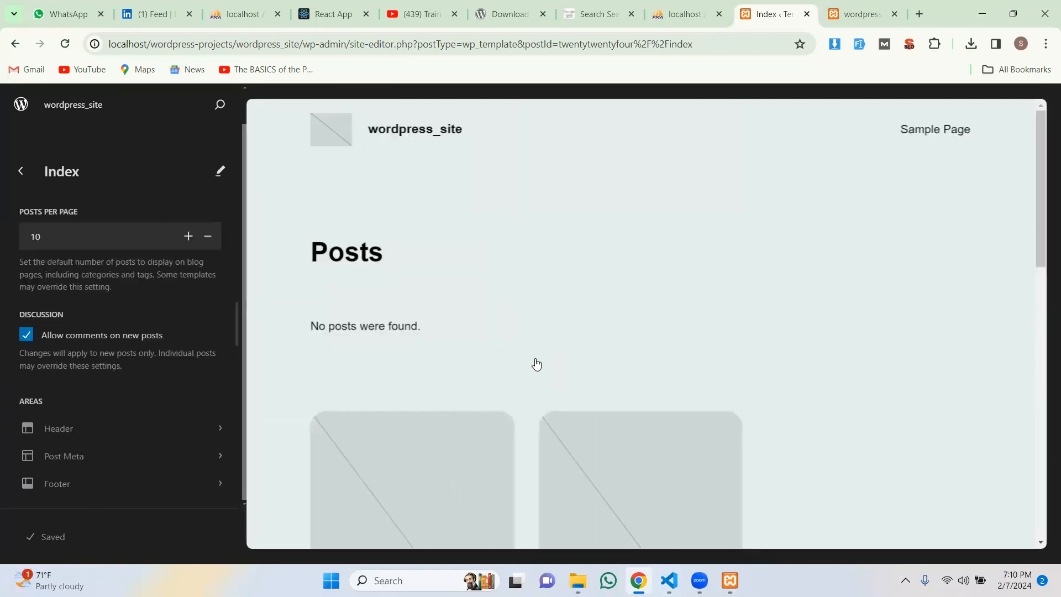
scroll(537, 364, down, 10)
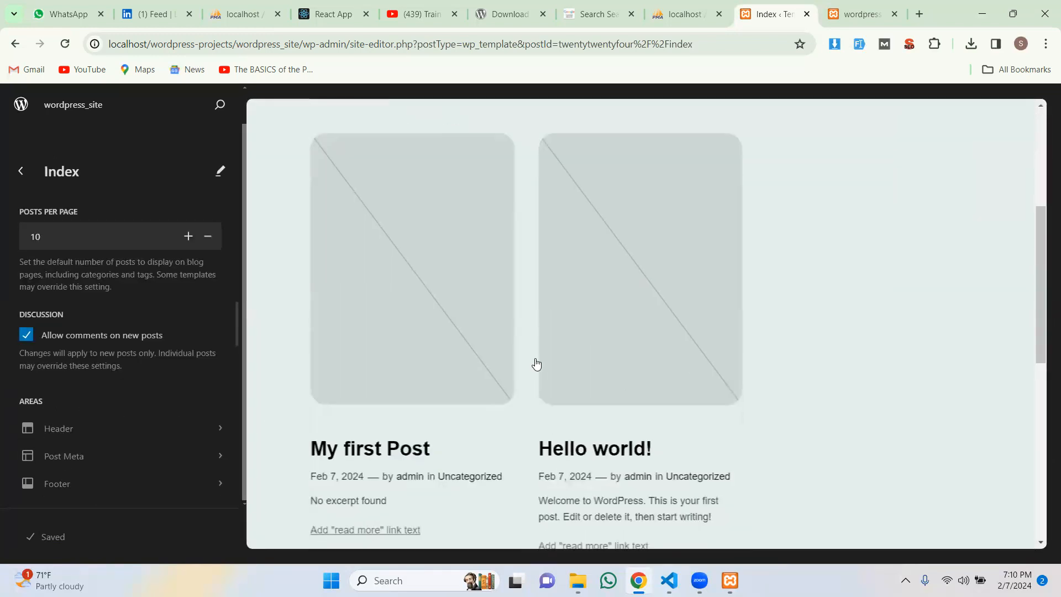
scroll(537, 364, down, 3)
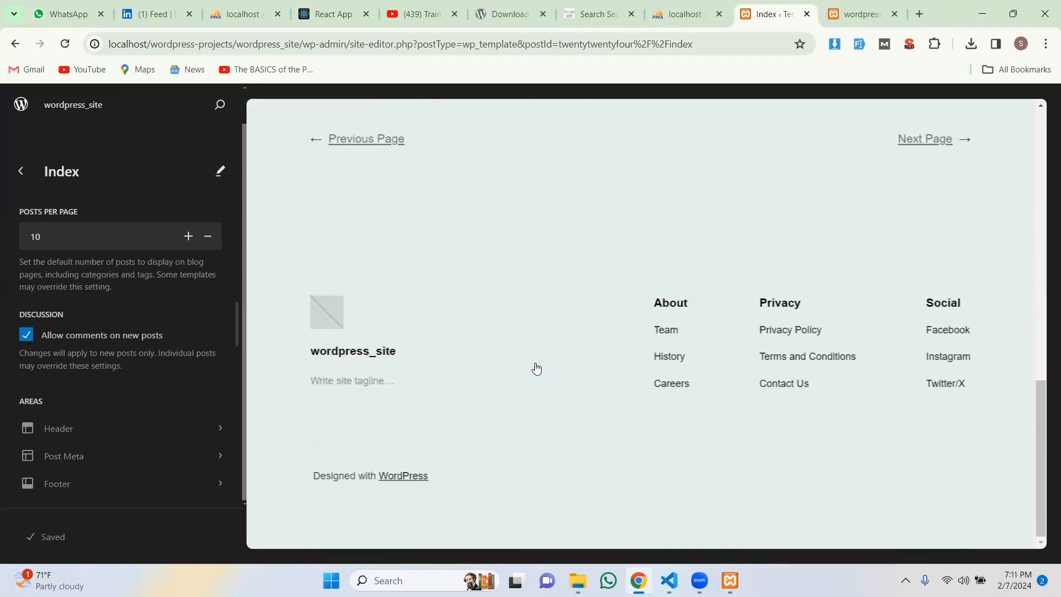
scroll(536, 368, up, 10)
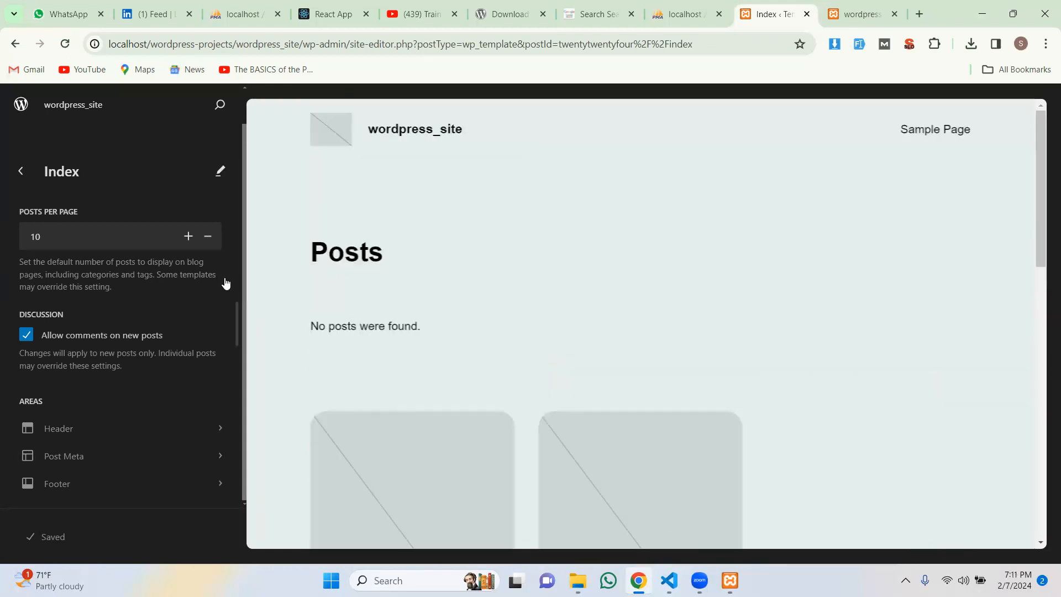
click(20, 172)
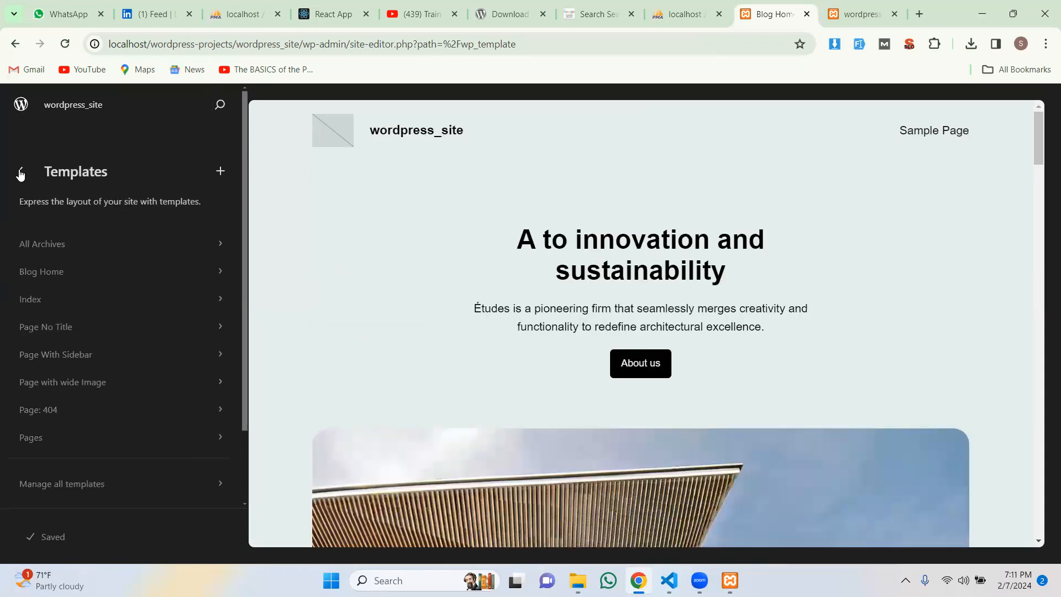
click(20, 173)
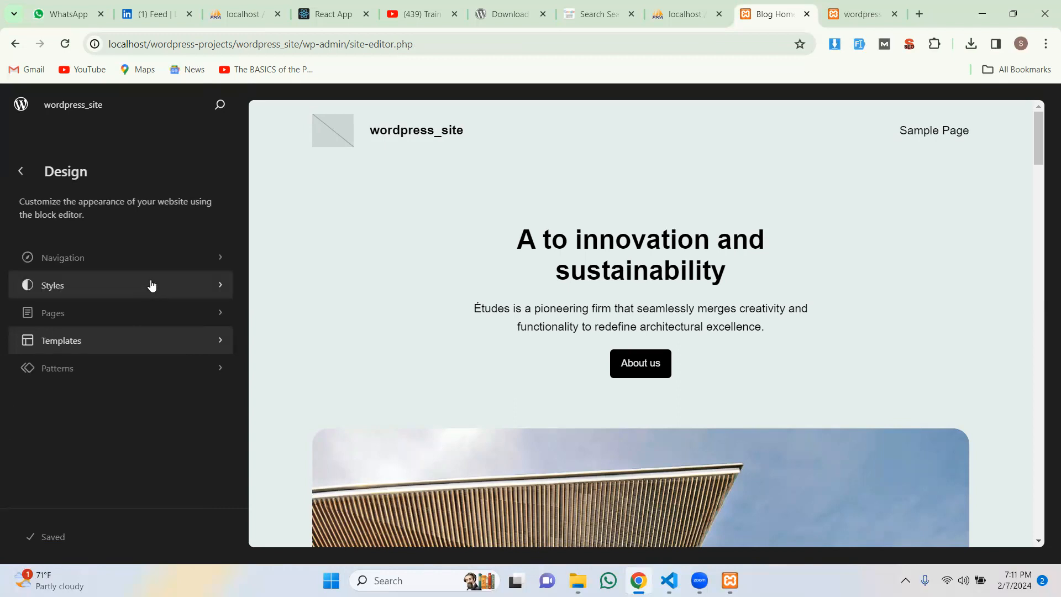
Step: Exit the site editor to the Dashboard and open Pages > All Pages
click(21, 175)
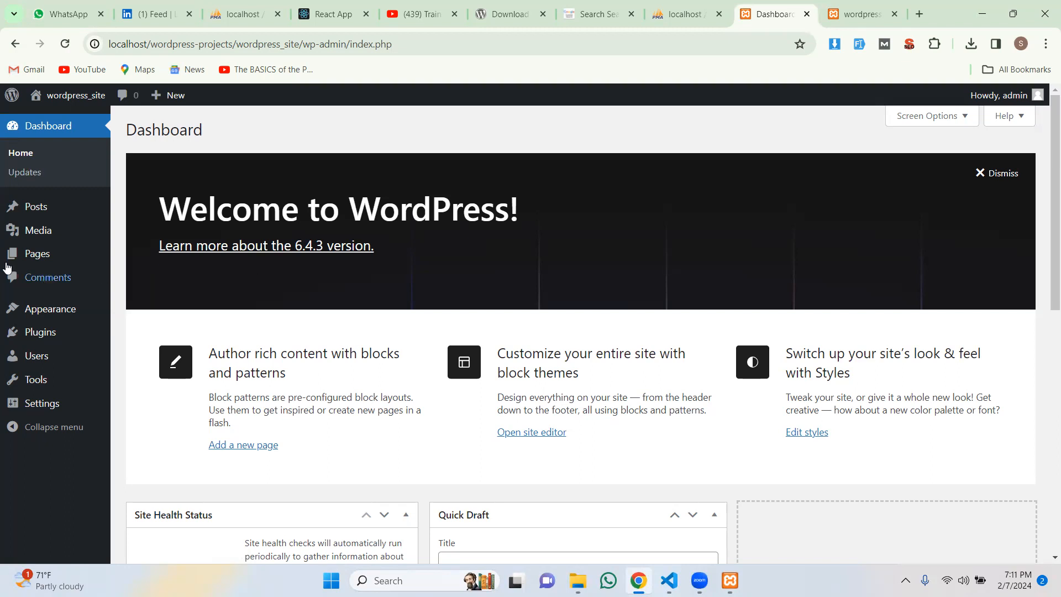
mouse_move(34, 261)
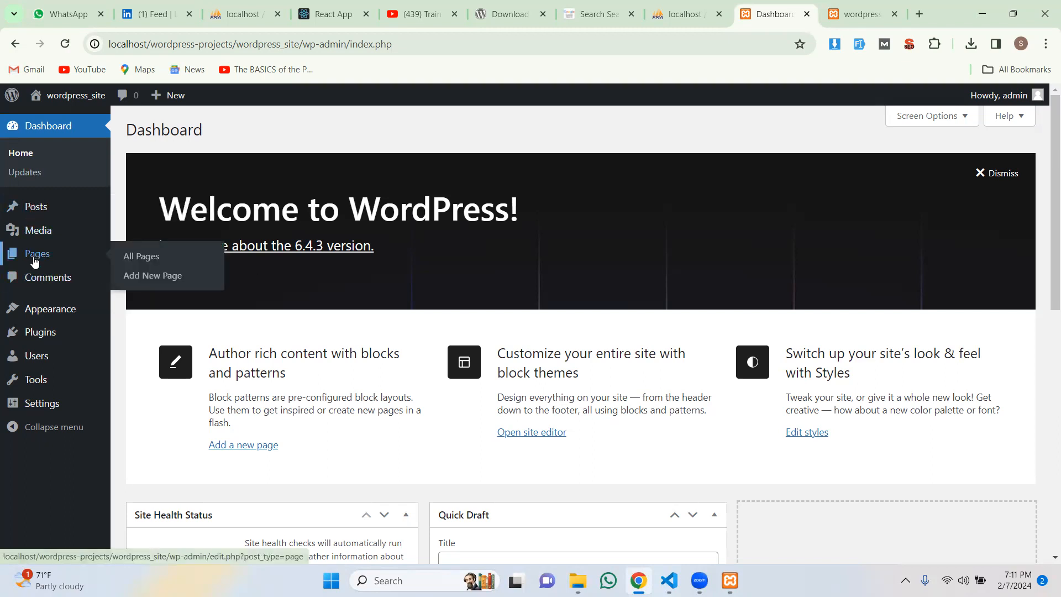
click(131, 257)
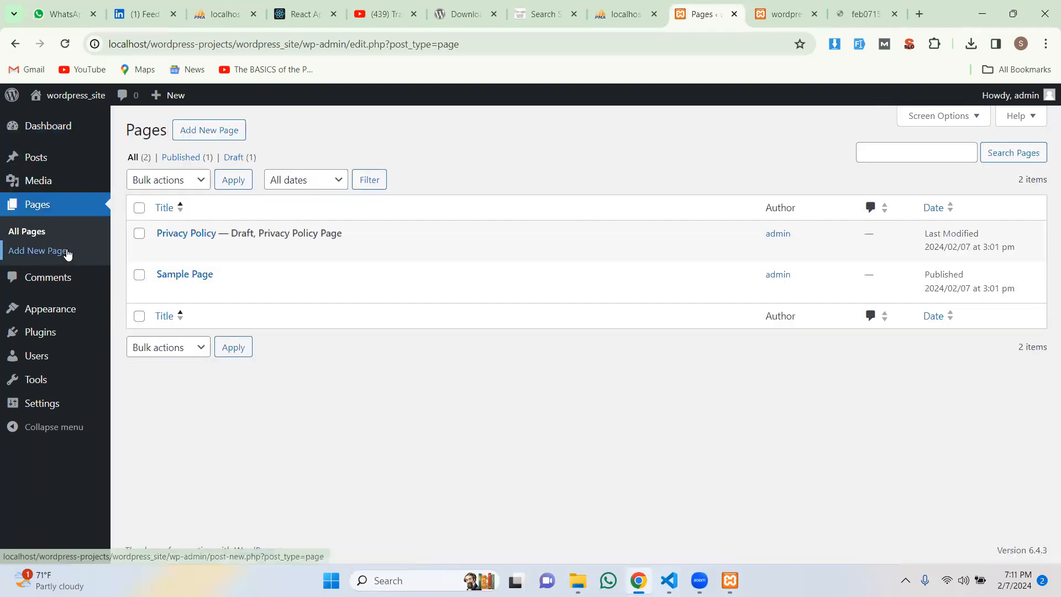
Step: Start a new page and look over the empty editor
click(200, 134)
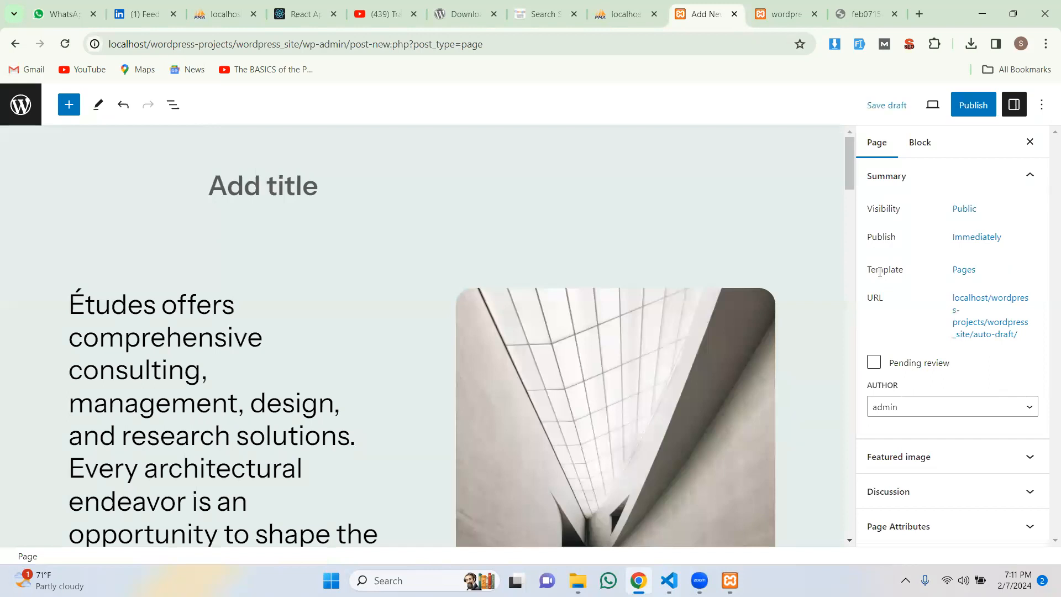
scroll(600, 395, down, 4)
scroll(602, 391, up, 6)
scroll(603, 394, down, 15)
scroll(550, 363, up, 11)
scroll(551, 362, up, 5)
Step: Title the page 'About Medprix Trading' and scroll through its Études about section
click(263, 188)
text(About )
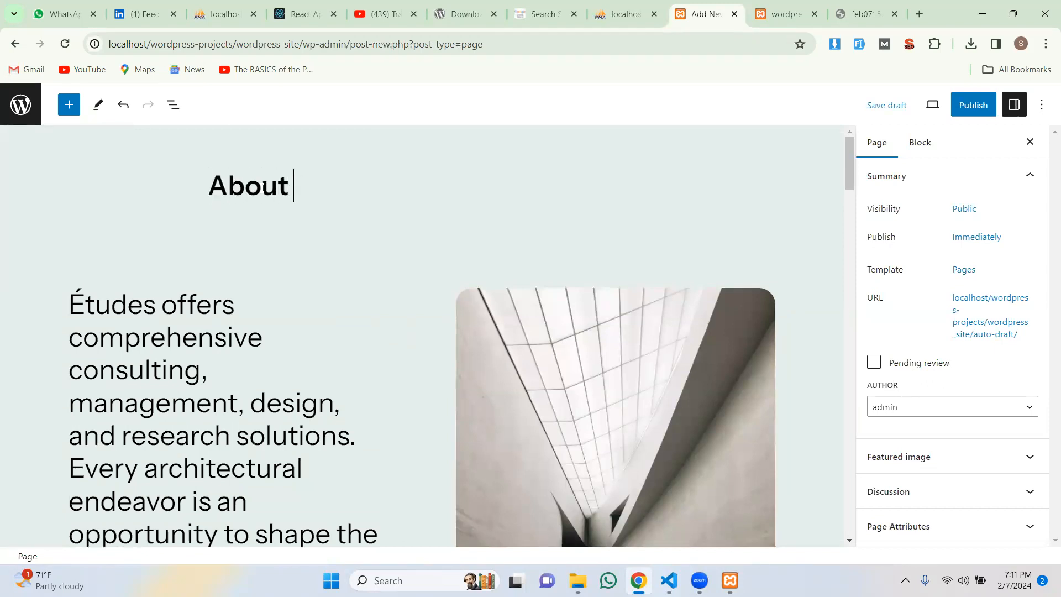
text(Medprix Tr)
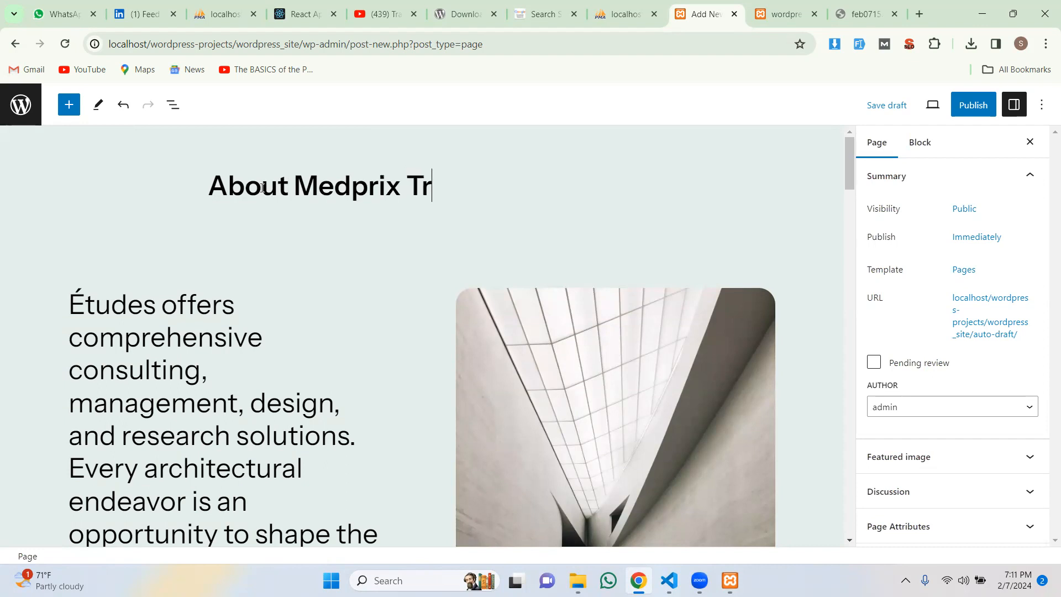
text(ading)
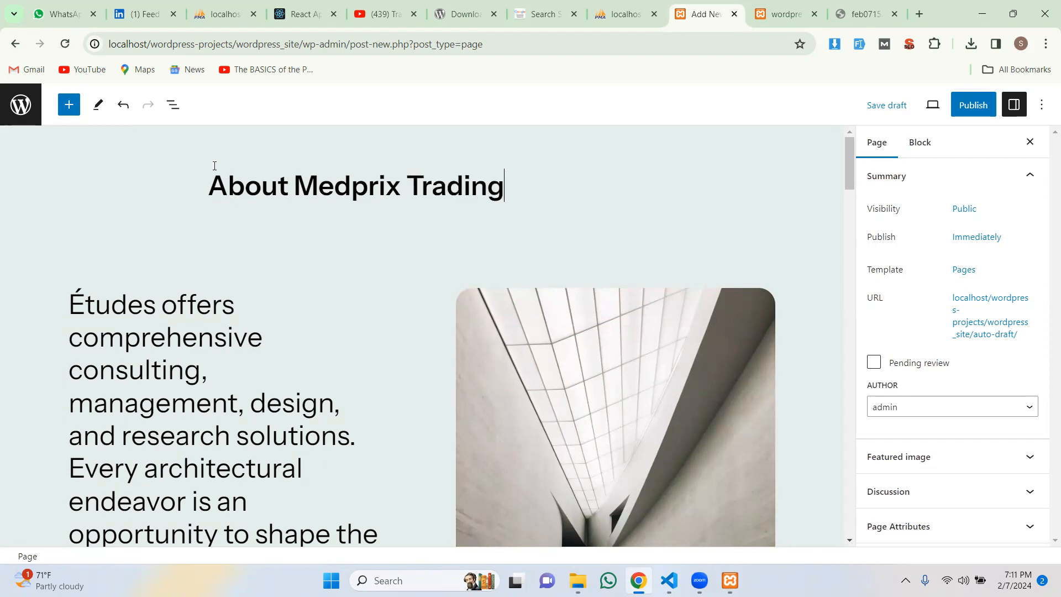
scroll(188, 310, down, 9)
scroll(193, 321, up, 7)
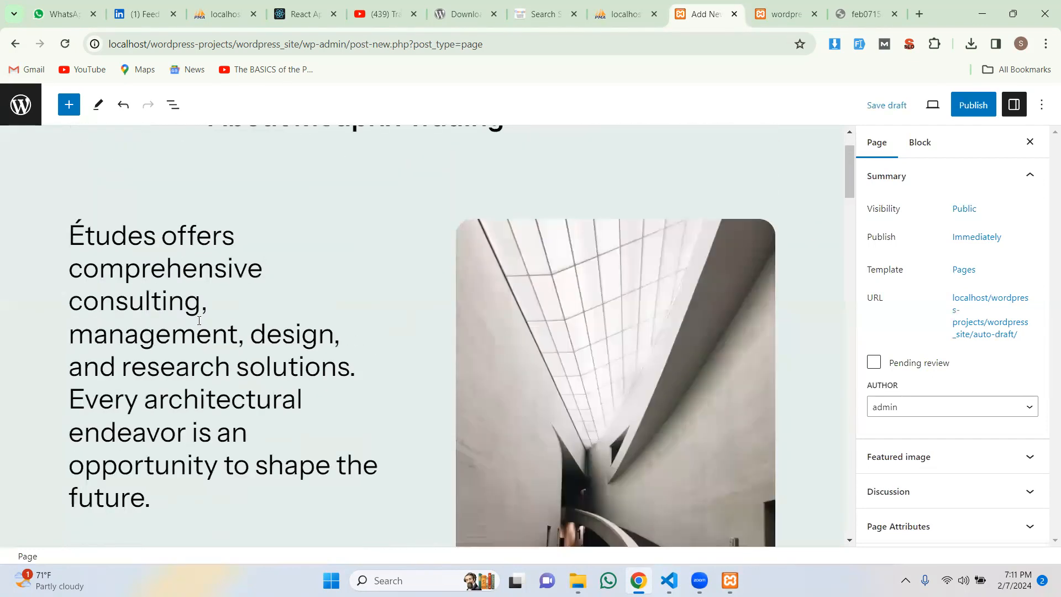
scroll(517, 292, up, 1)
scroll(557, 297, down, 6)
scroll(557, 299, down, 12)
scroll(552, 302, up, 8)
scroll(719, 332, up, 8)
scroll(713, 353, down, 2)
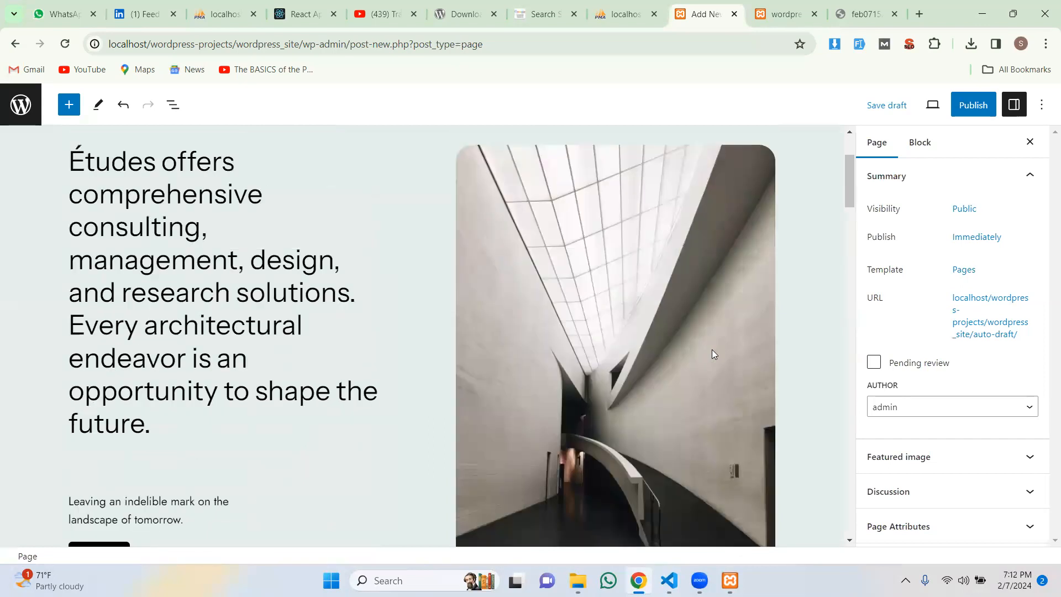
scroll(712, 351, down, 15)
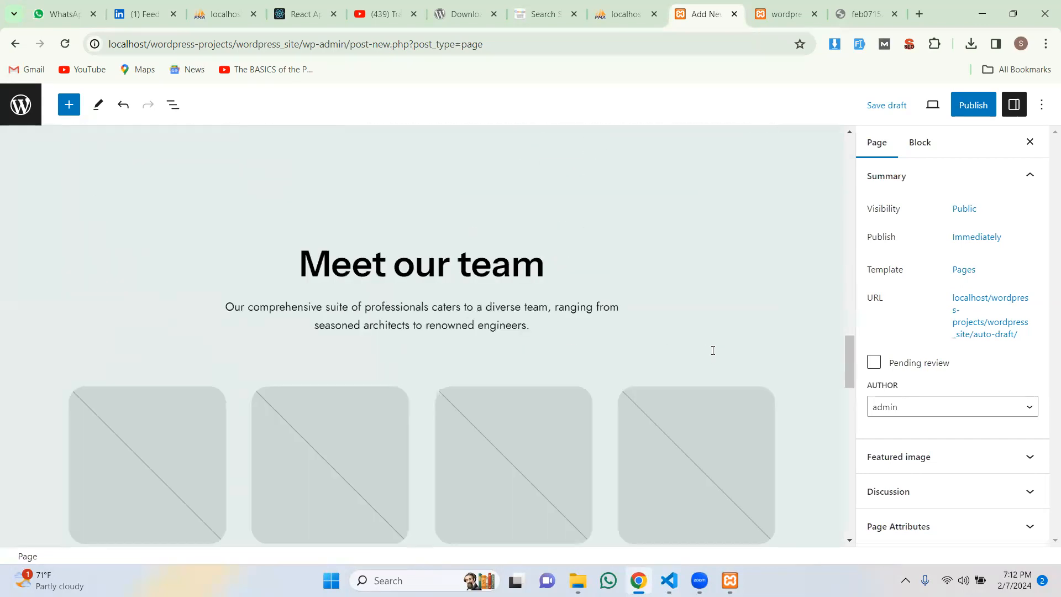
scroll(712, 350, down, 5)
scroll(712, 351, up, 10)
scroll(712, 352, up, 10)
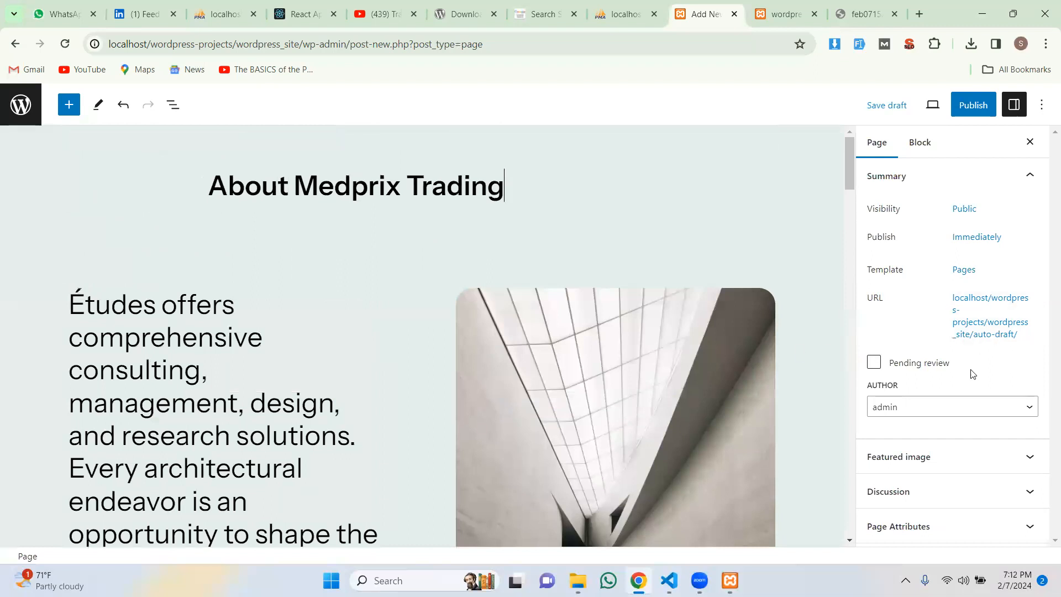
Step: Keep admin as author and open the permalink settings showing about-medprix-trading
click(901, 414)
click(901, 416)
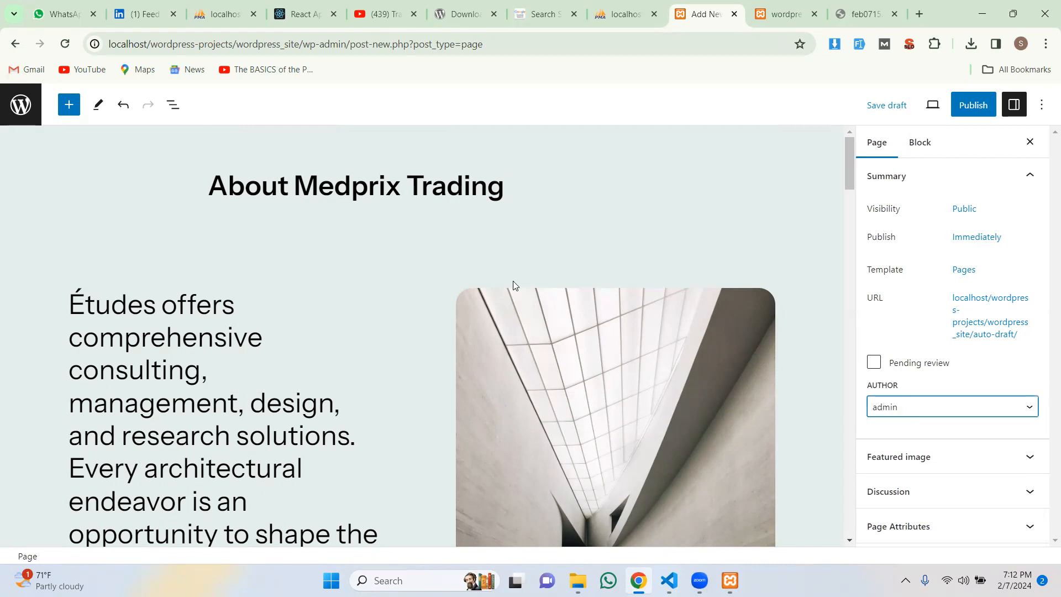
scroll(443, 267, down, 1)
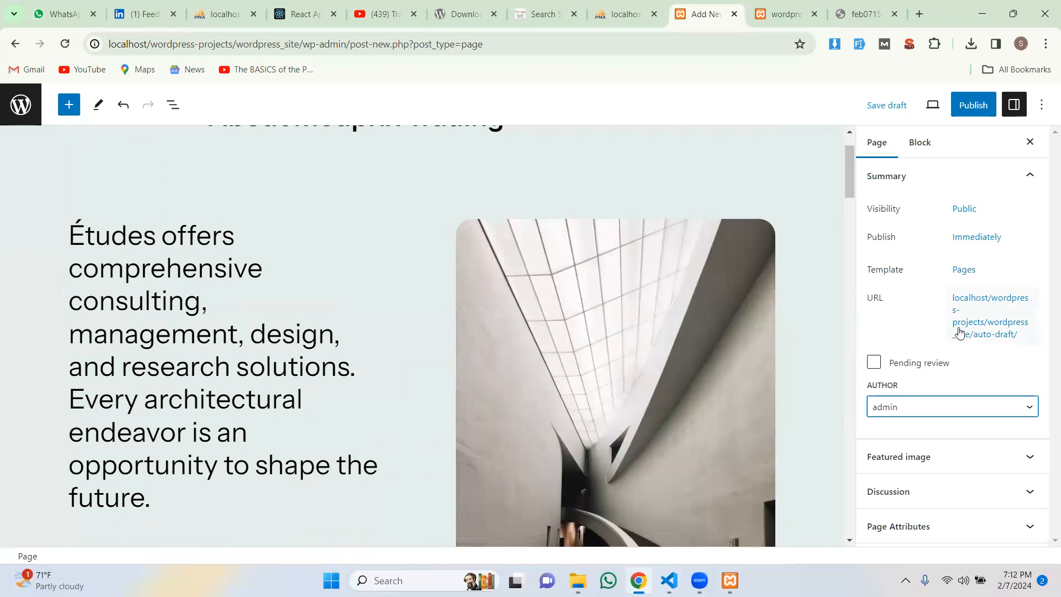
scroll(558, 292, up, 1)
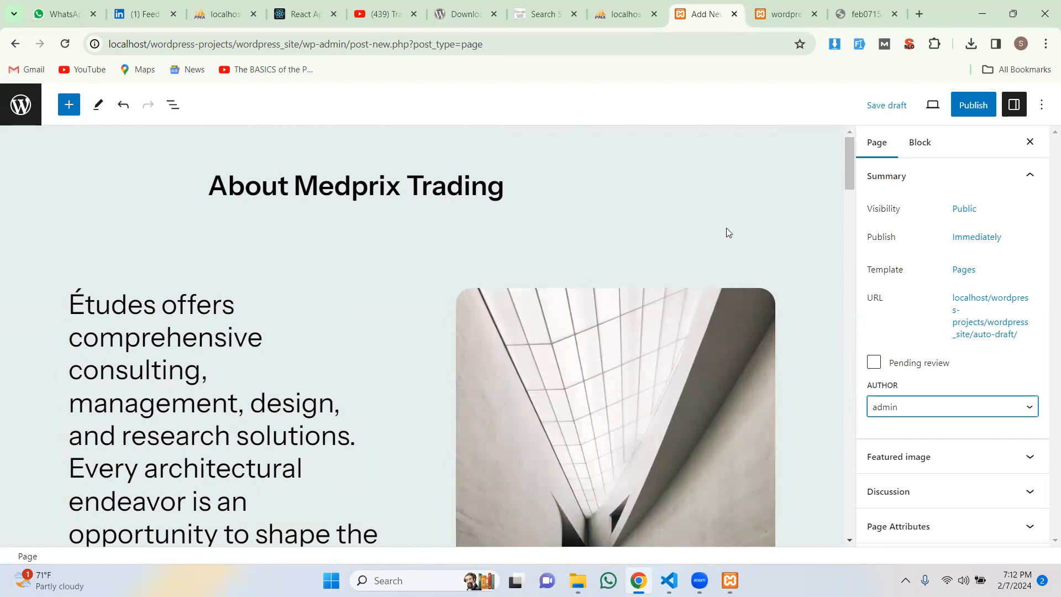
click(989, 320)
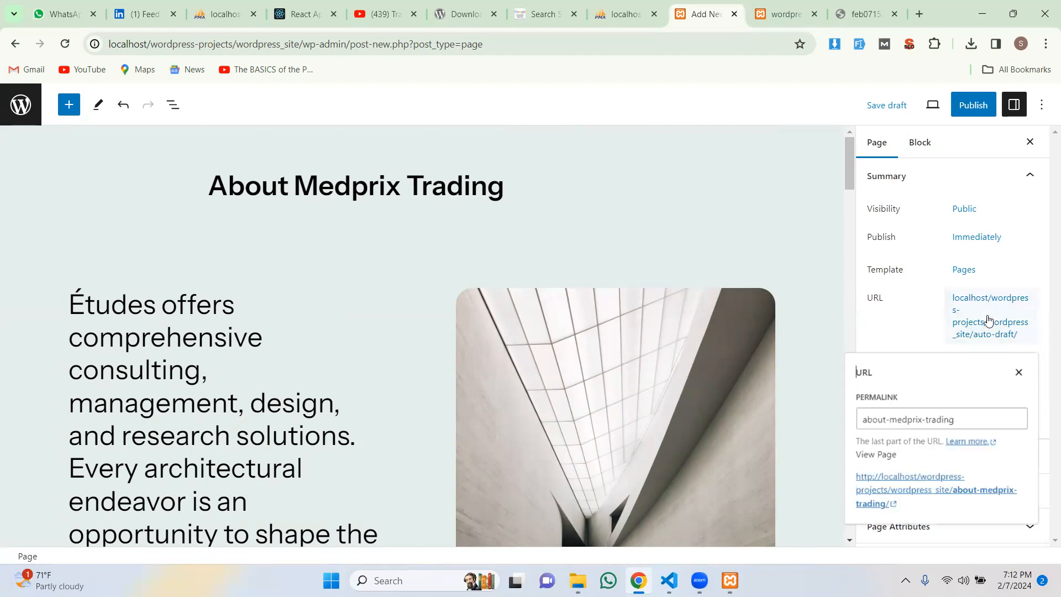
Step: Trim the page's permalink slug down to about-medprix and close the URL settings
click(963, 422)
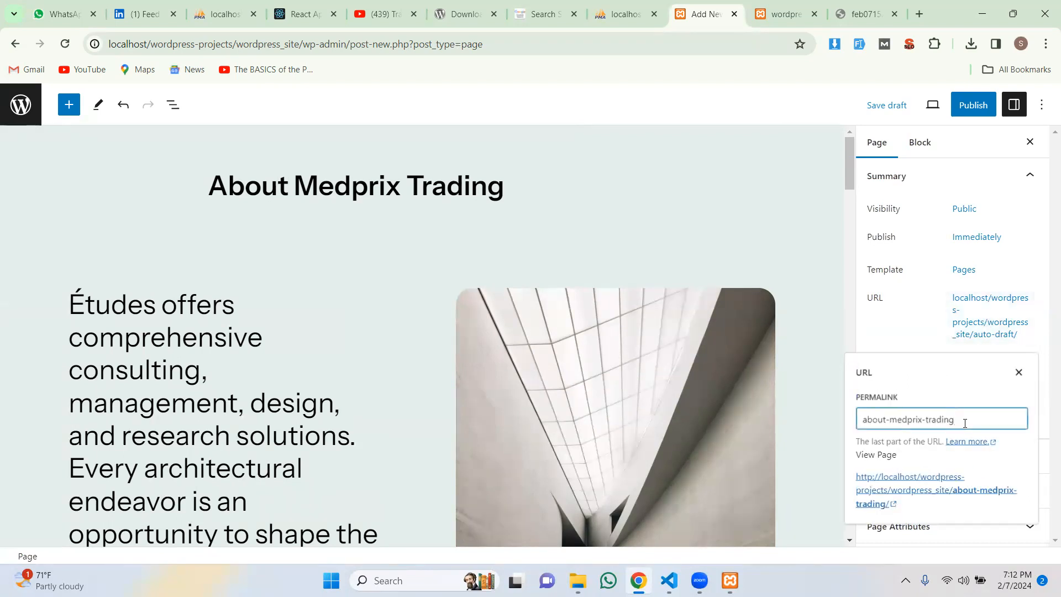
key(BackSpace)
key(BackSpace)
key(BackSpace)
key(BackSpace)
key(BackSpace)
key(BackSpace)
key(BackSpace)
key(BackSpace)
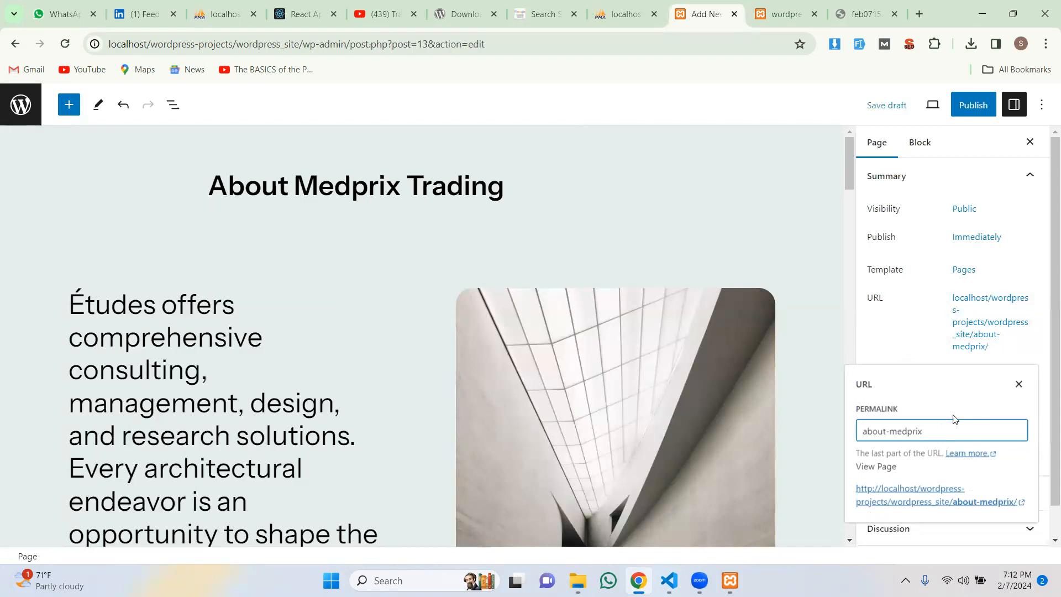
scroll(906, 328, down, 1)
click(907, 325)
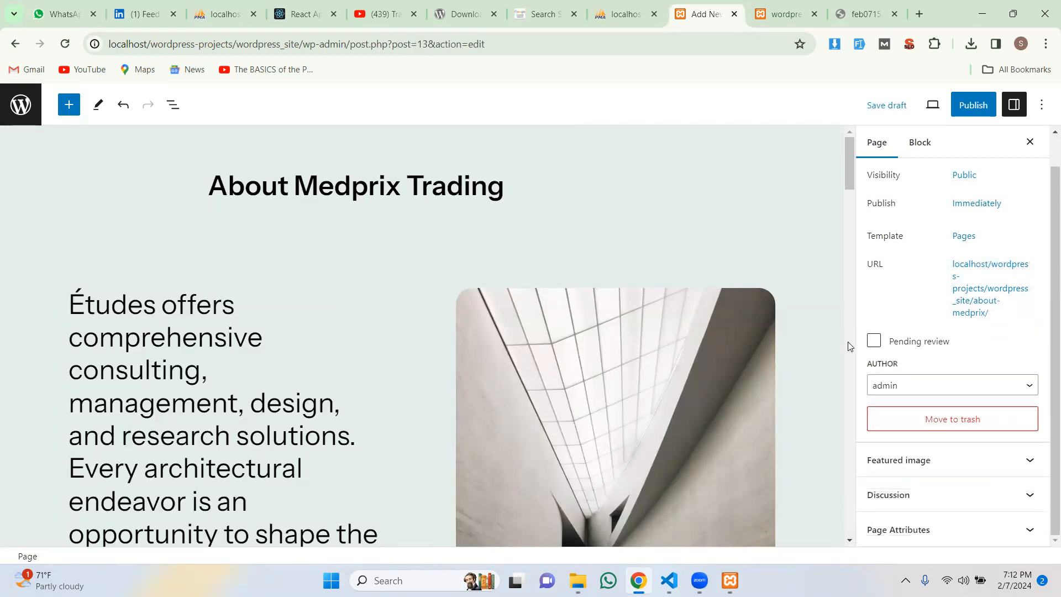
Step: Bring up the pre-publish review for the About Medprix Trading page
scroll(828, 371, down, 3)
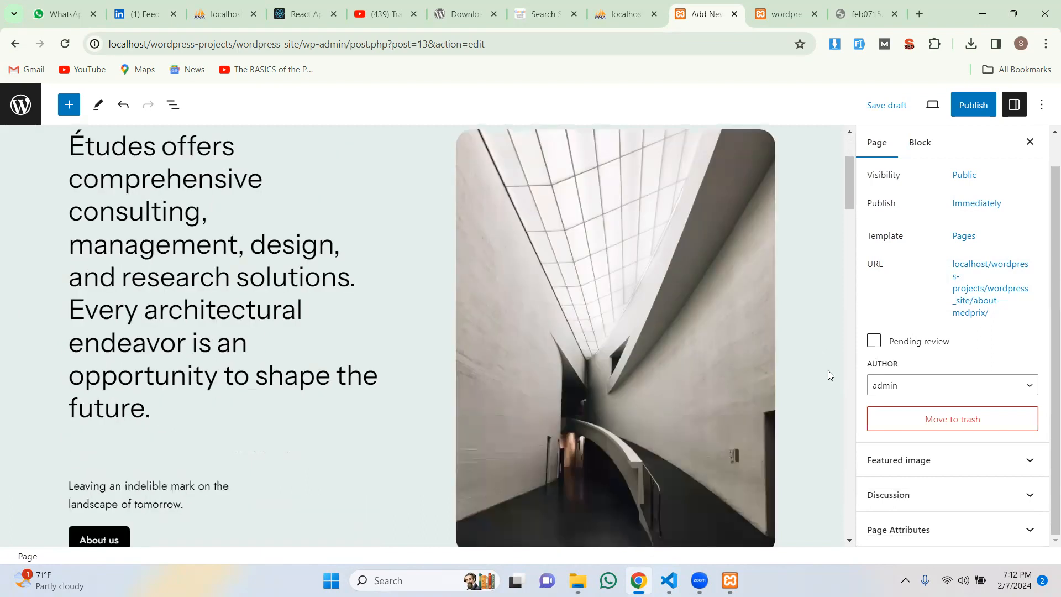
scroll(828, 370, down, 5)
scroll(884, 384, up, 1)
scroll(810, 387, down, 1)
scroll(811, 386, up, 9)
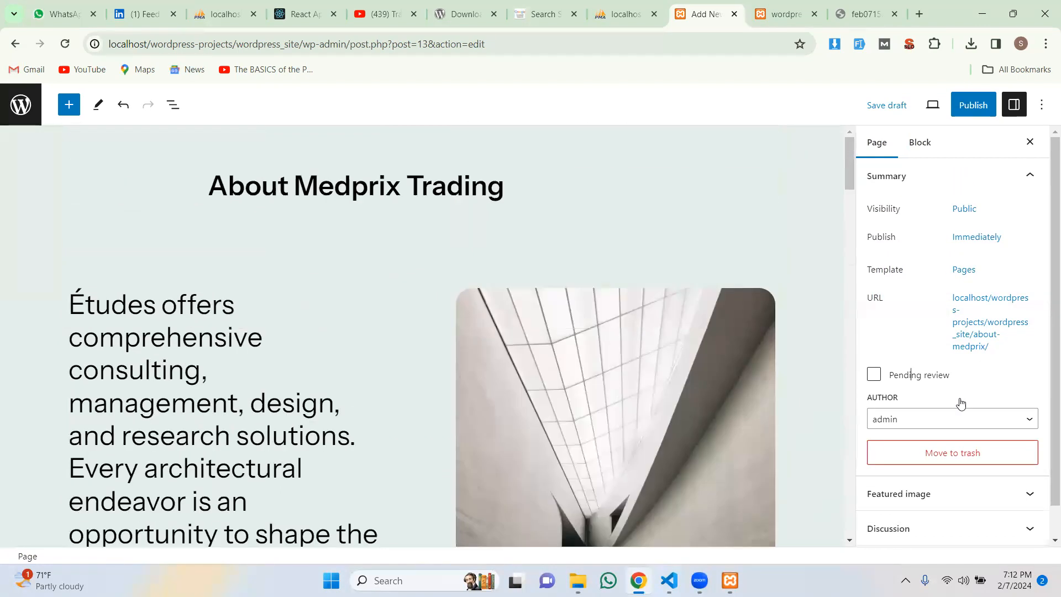
click(934, 423)
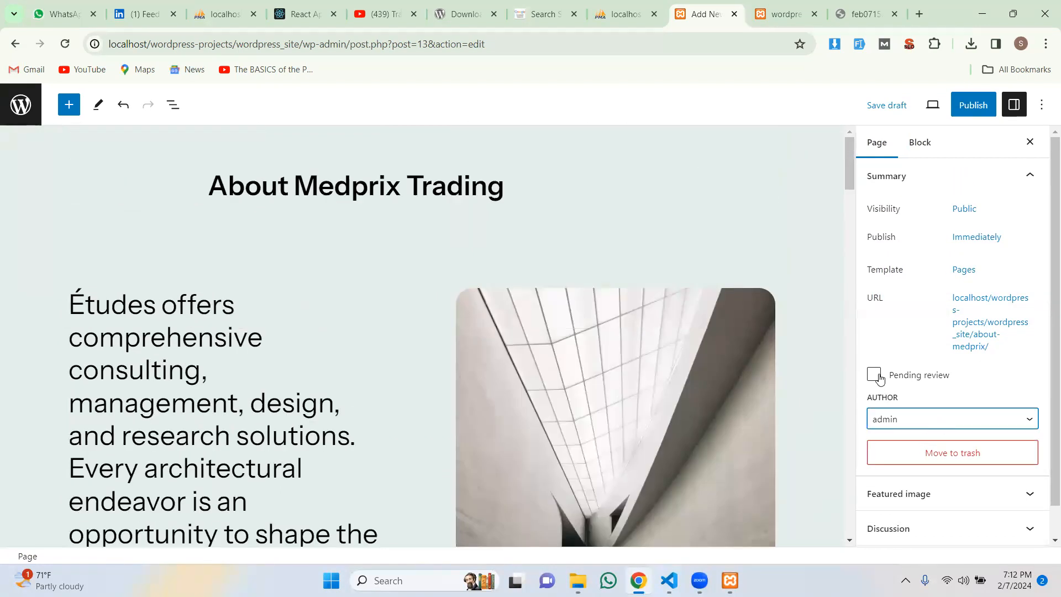
click(973, 105)
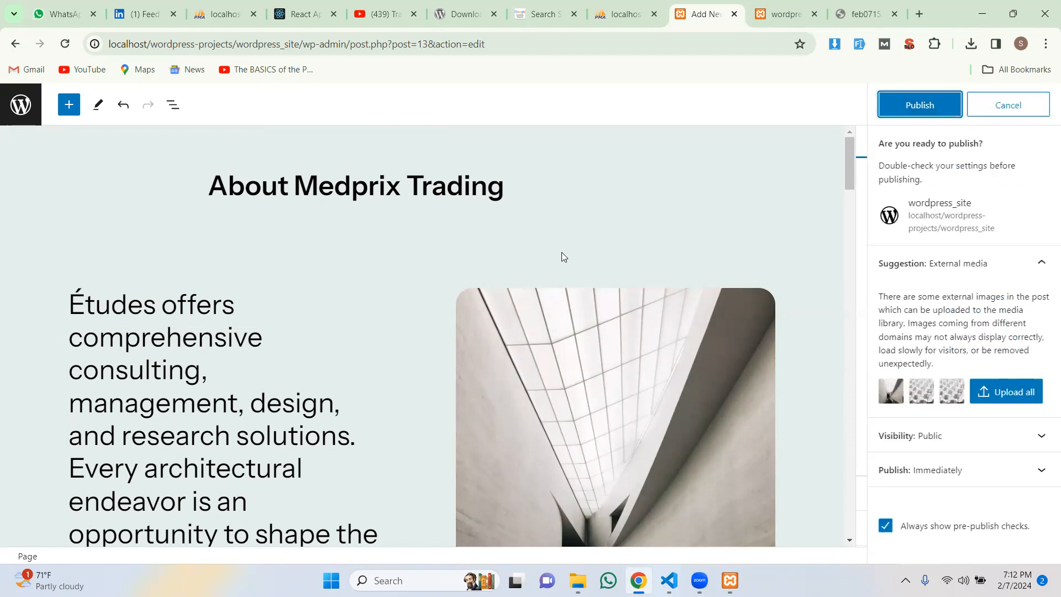
Step: Confirm publishing in the 'Are you ready to publish?' panel so About Medprix Trading goes live
click(917, 106)
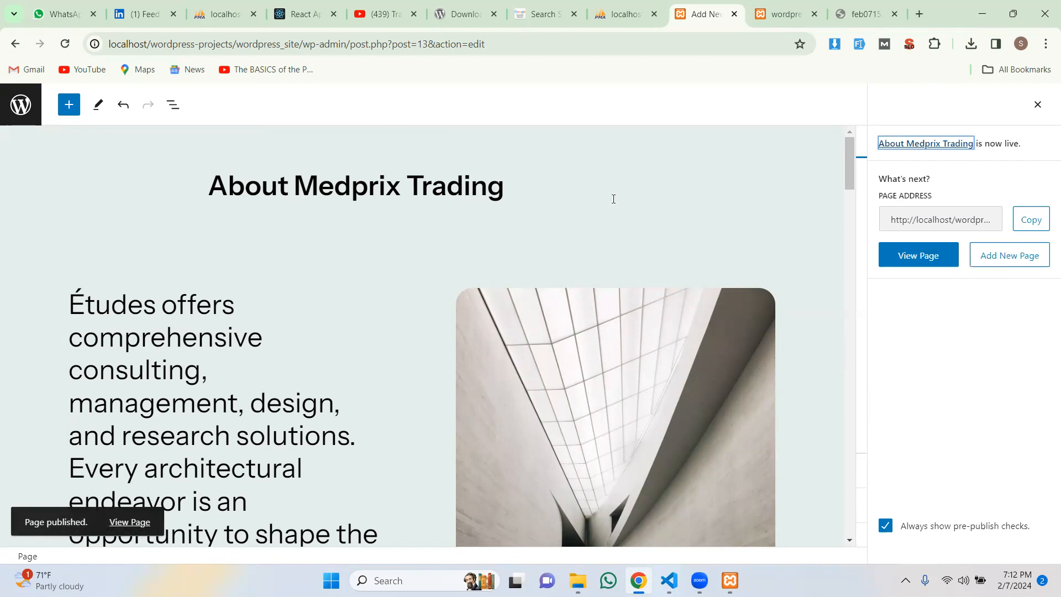
scroll(612, 213, down, 7)
scroll(611, 213, up, 7)
scroll(613, 211, down, 6)
scroll(614, 211, up, 6)
Step: Reload the site's front page in its own tab, then return to the page editor
click(791, 11)
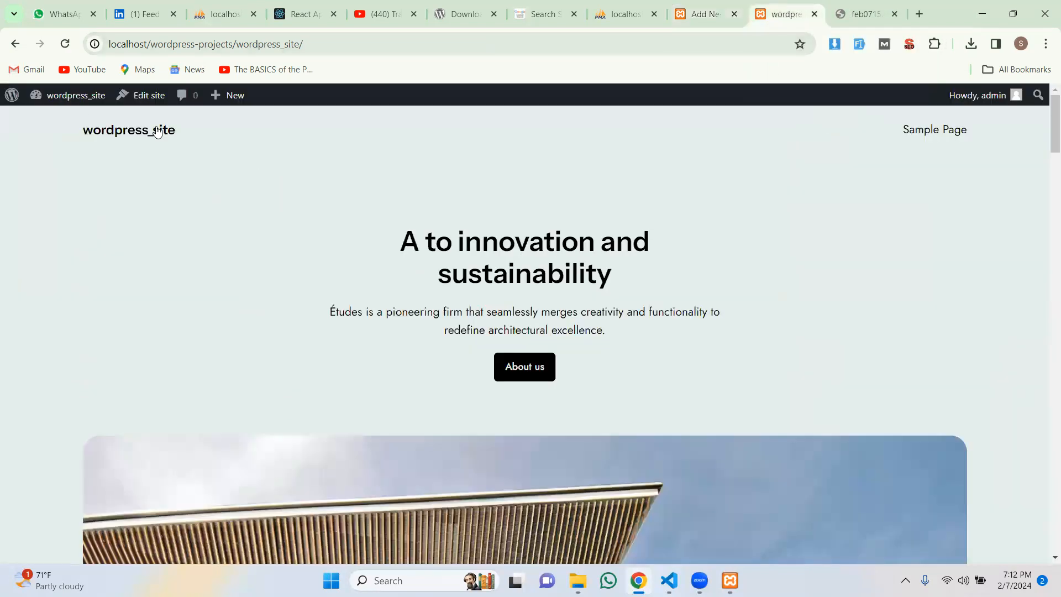
click(65, 43)
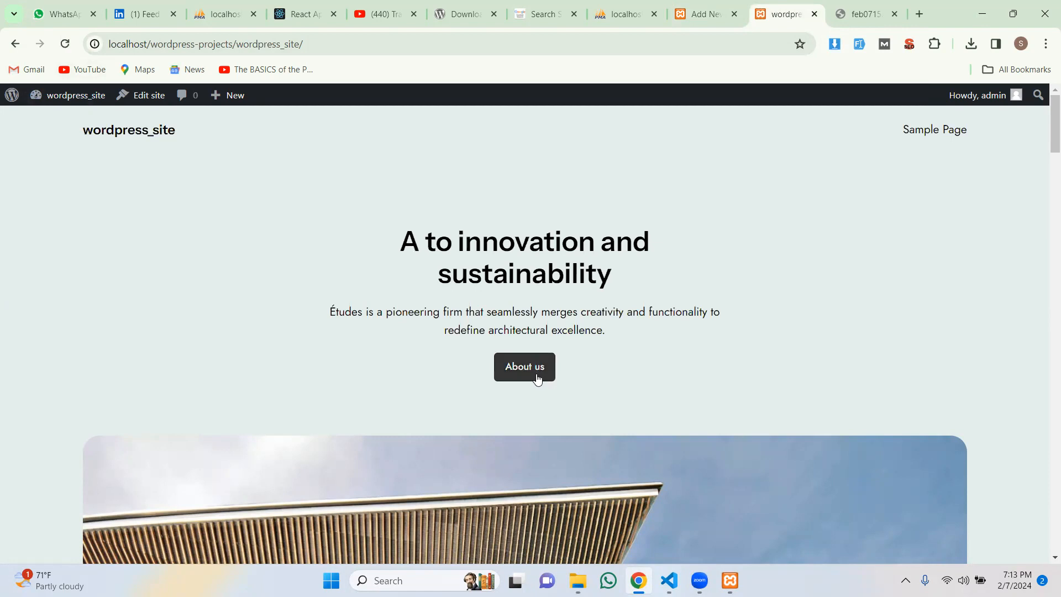
click(700, 11)
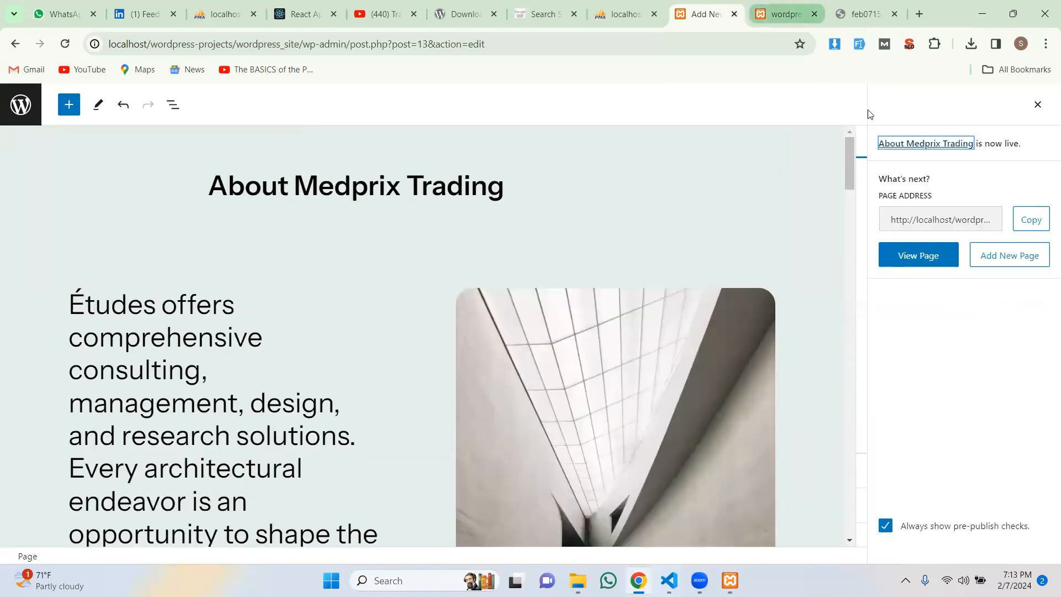
Step: View the live about-medprix page and scroll through its content
click(920, 257)
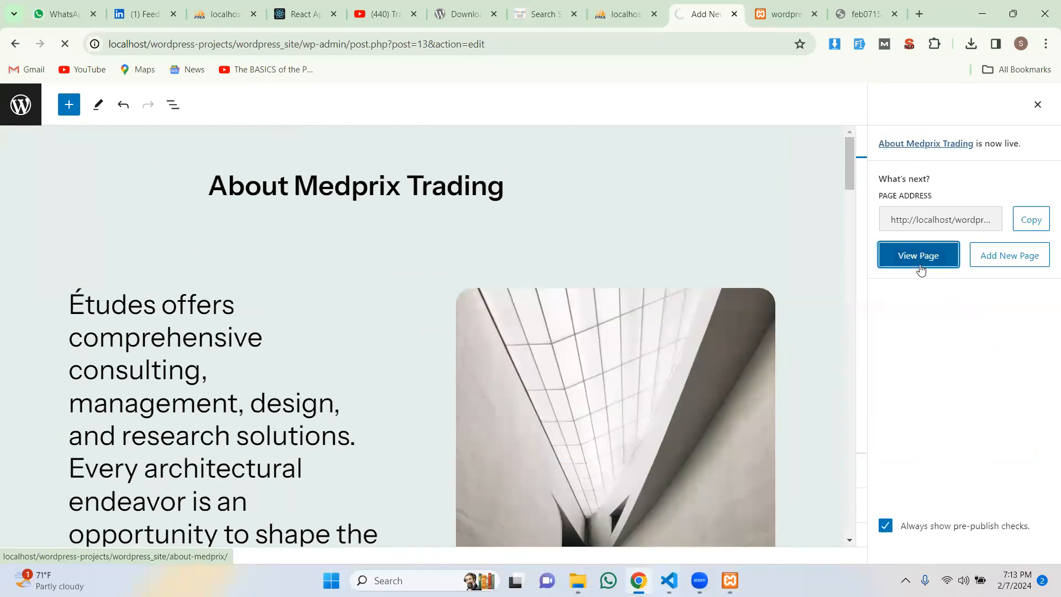
scroll(790, 257, down, 7)
scroll(791, 258, up, 5)
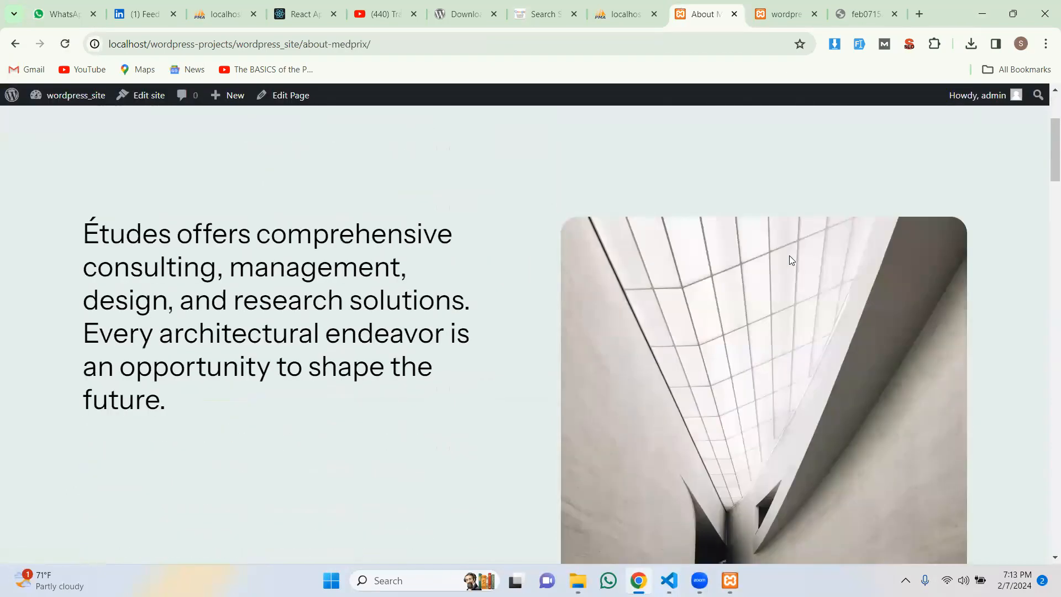
scroll(791, 260, down, 5)
scroll(790, 260, down, 10)
scroll(791, 259, down, 5)
scroll(791, 259, up, 15)
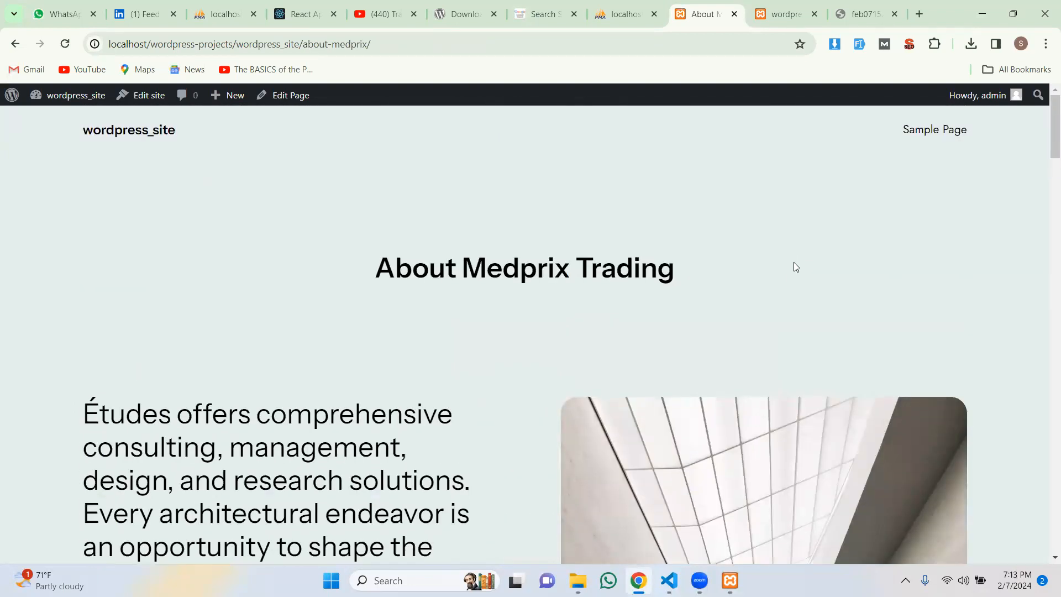
Step: Go back to the editor and forward to the live page, then reach the admin Dashboard
click(14, 43)
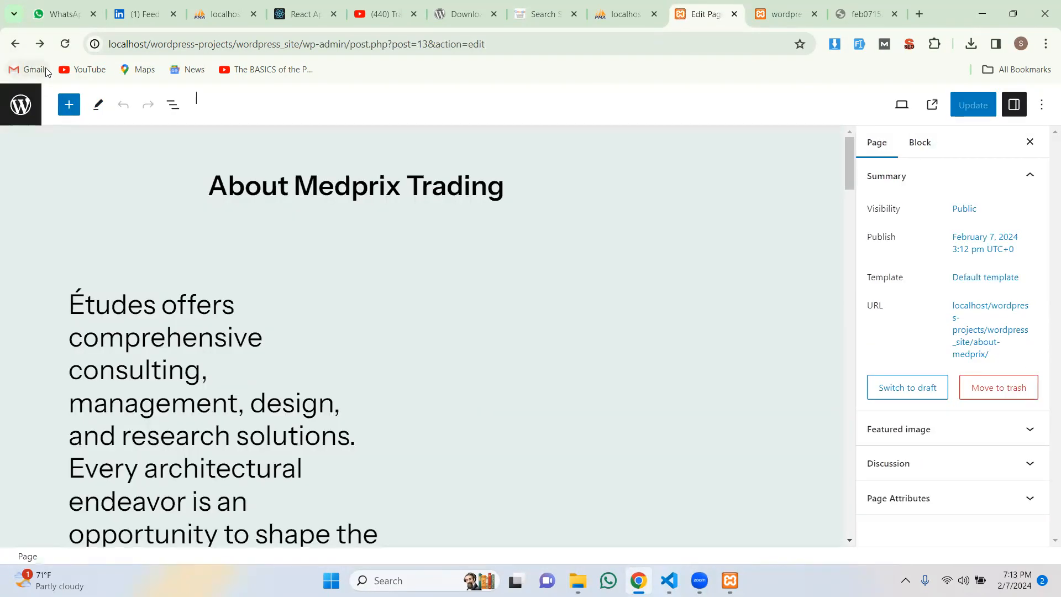
click(39, 44)
mouse_move(70, 94)
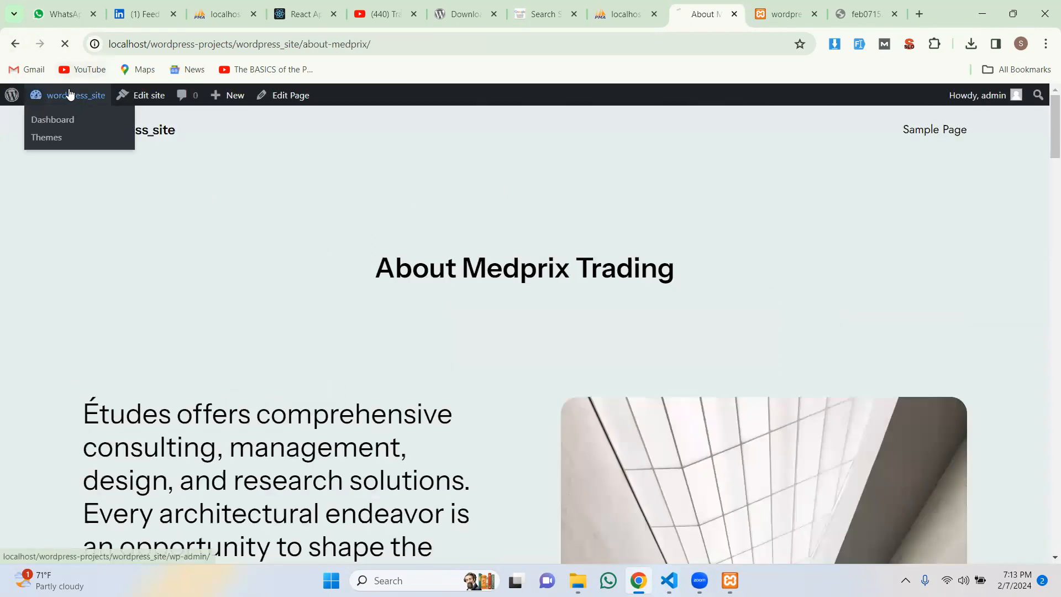
click(64, 119)
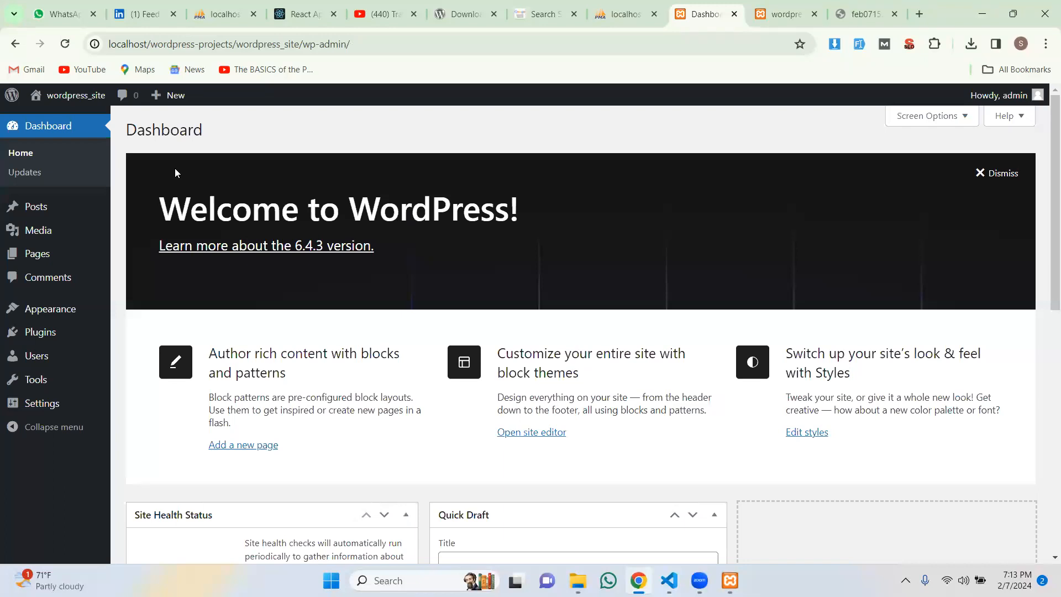
mouse_move(65, 310)
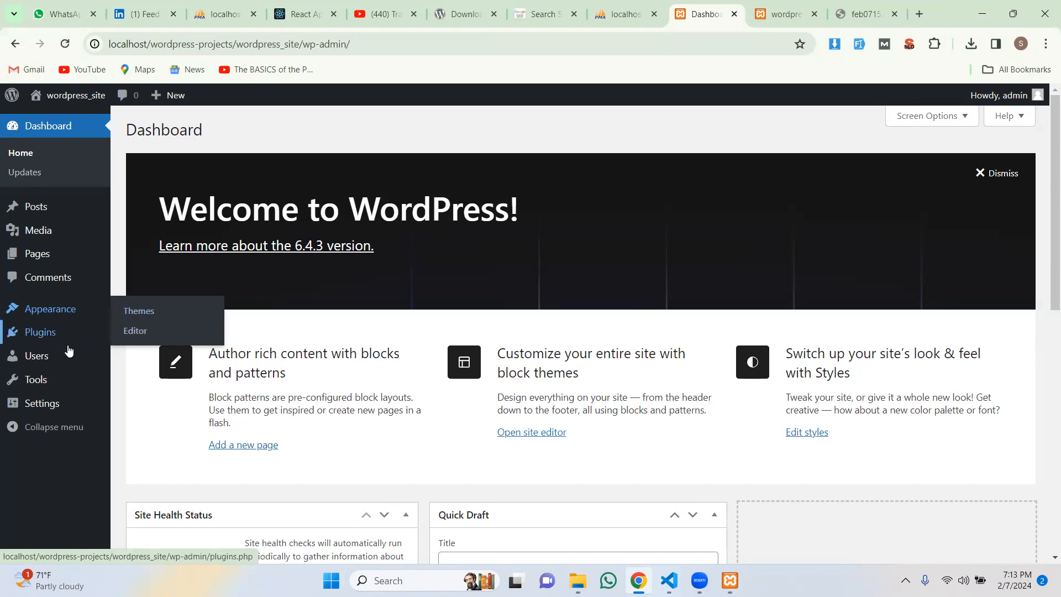
mouse_move(58, 406)
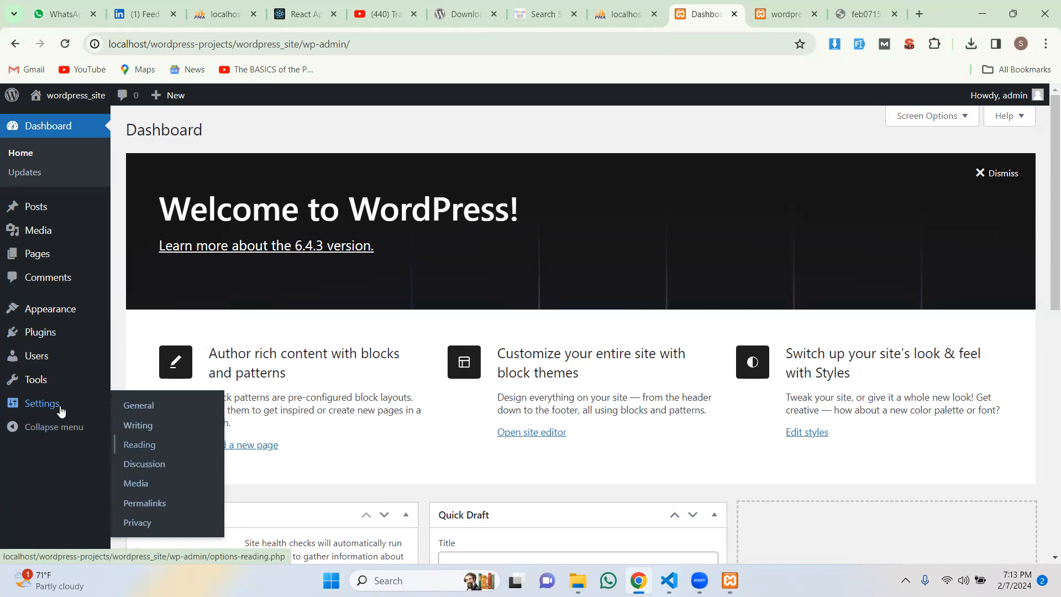
mouse_move(41, 382)
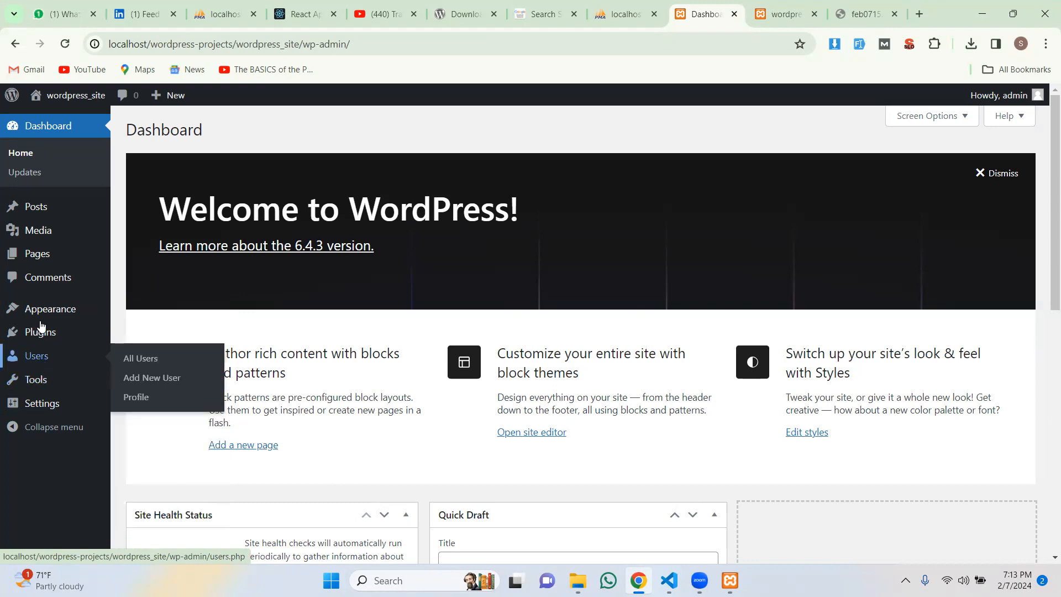
mouse_move(39, 214)
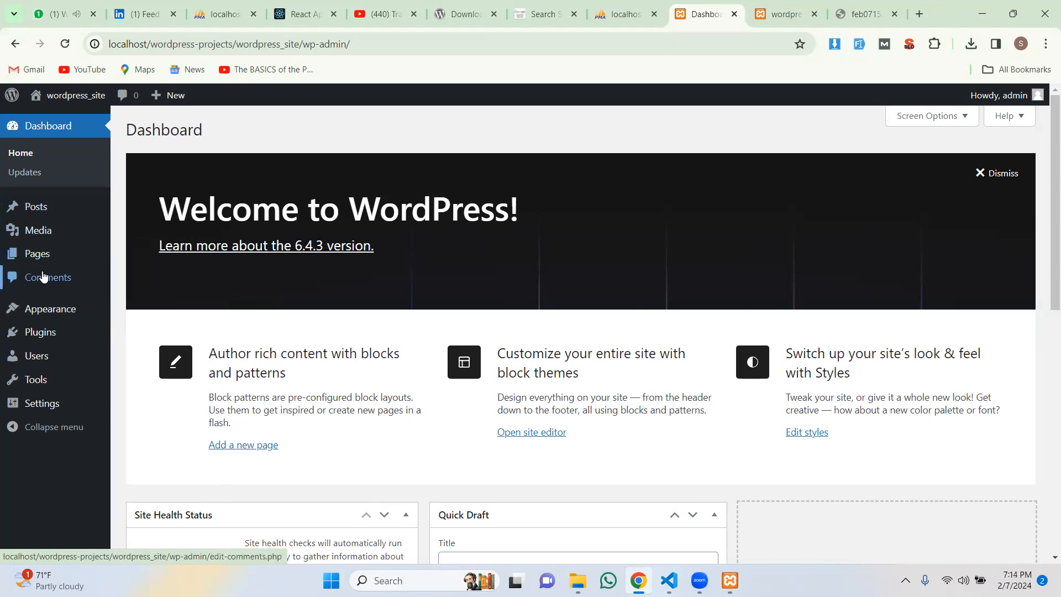
mouse_move(43, 334)
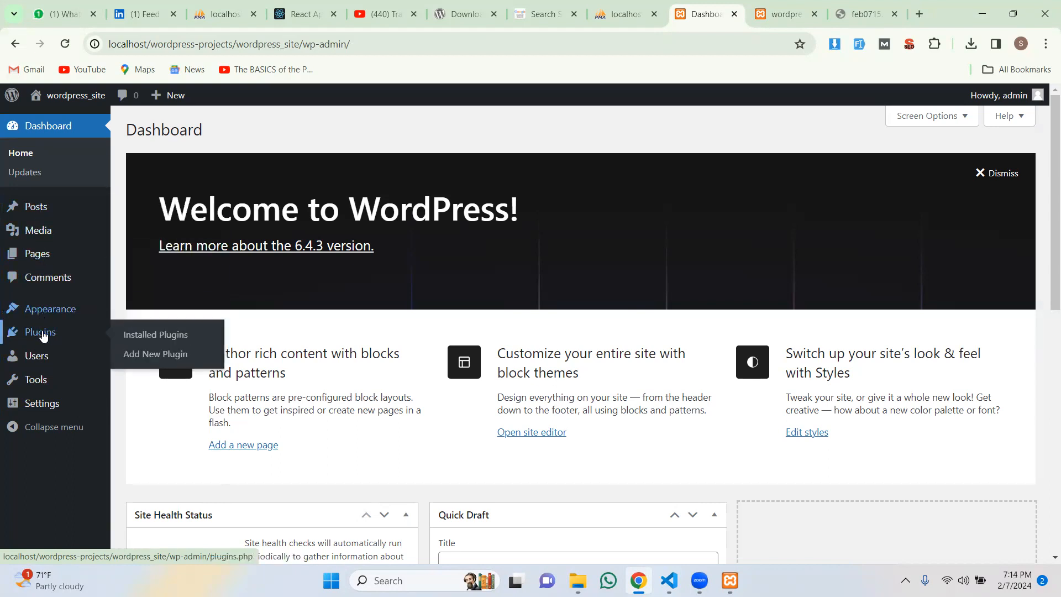
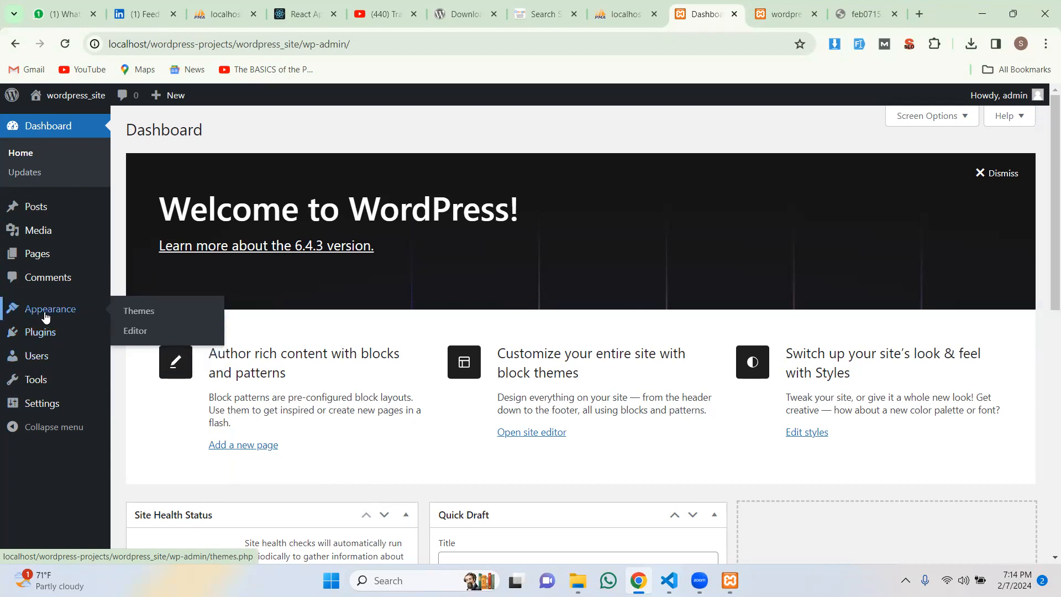
Step: From Appearance > Themes, customize the active Twenty Twenty-Four theme to open the site editor
click(141, 313)
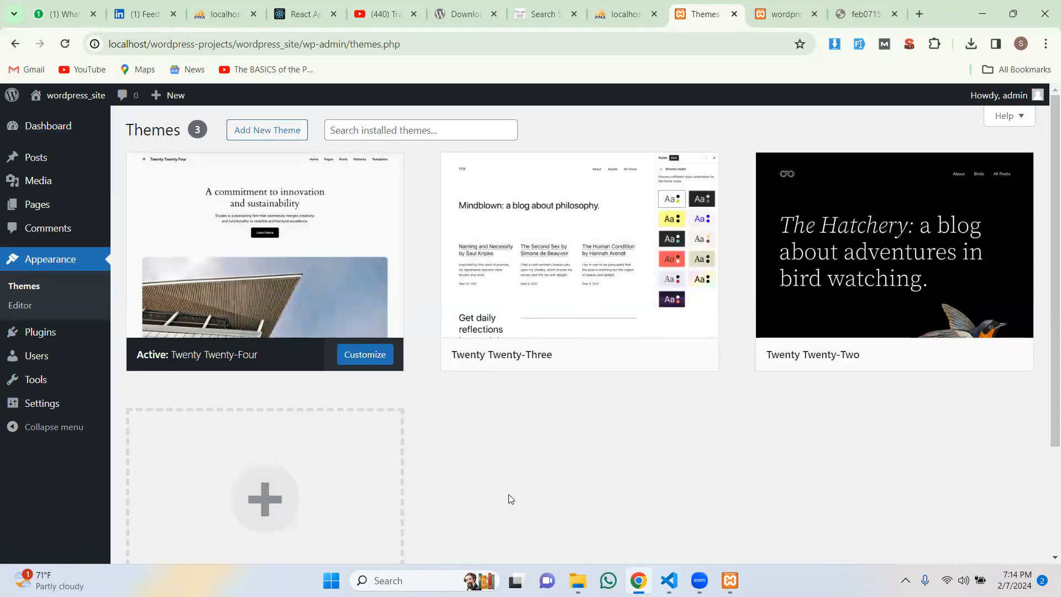
click(380, 357)
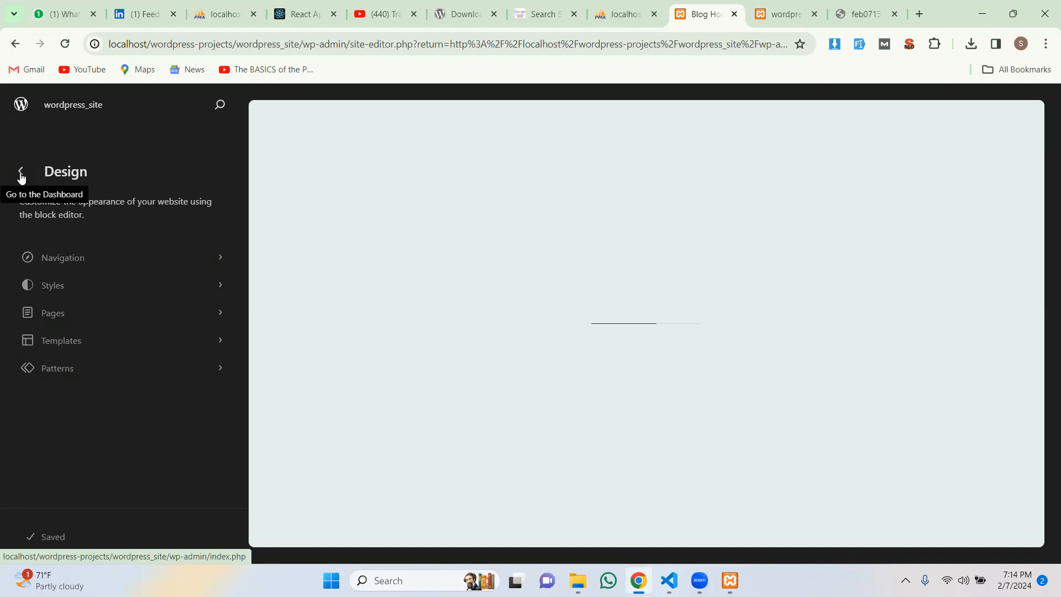
Step: Inspect the Sample Page link in Navigation, then exit the site editor to the Dashboard
click(75, 261)
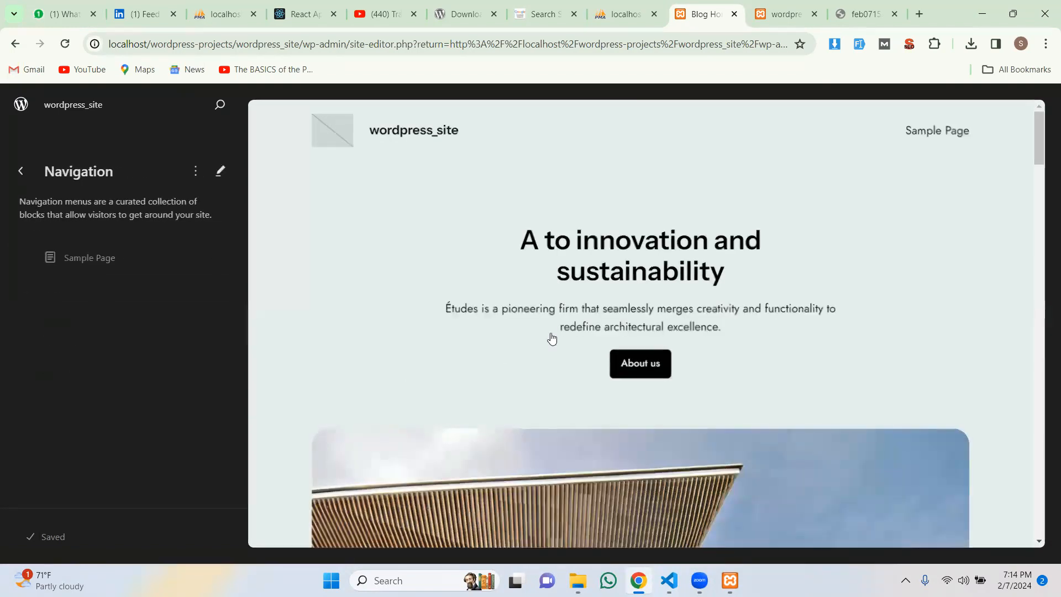
click(77, 264)
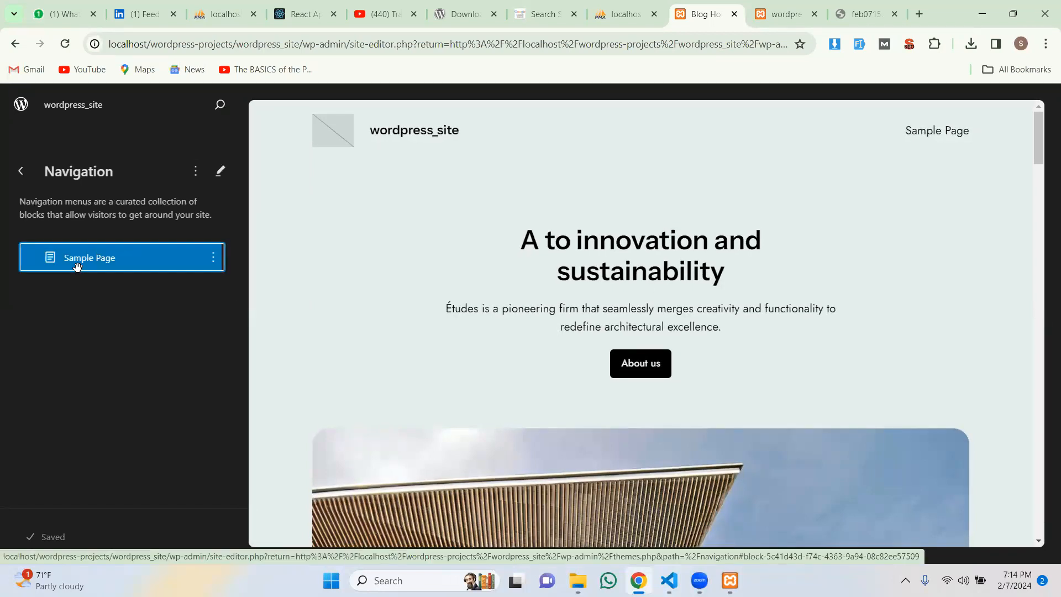
click(19, 172)
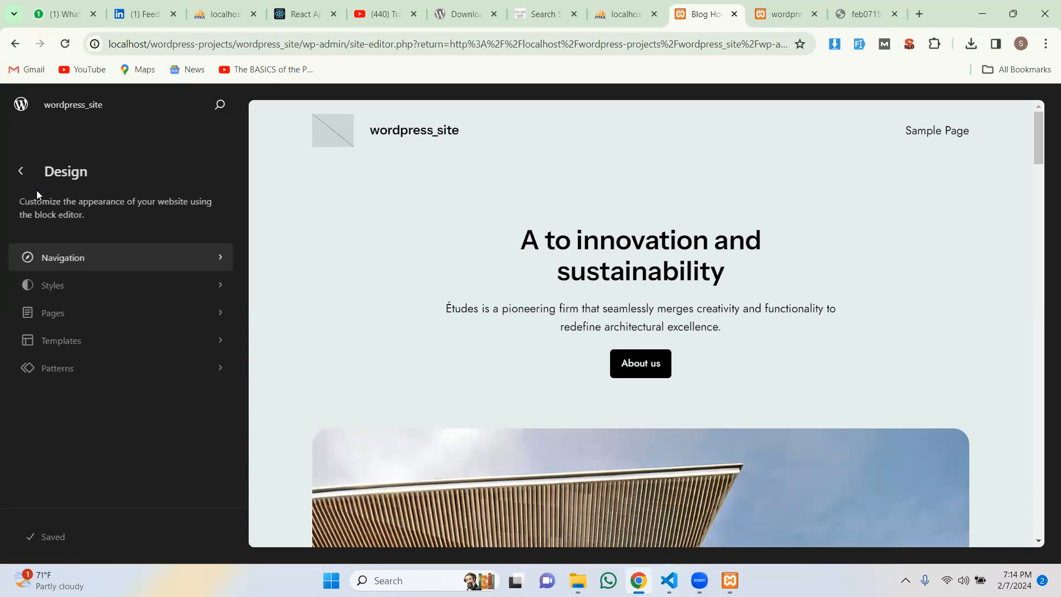
click(24, 178)
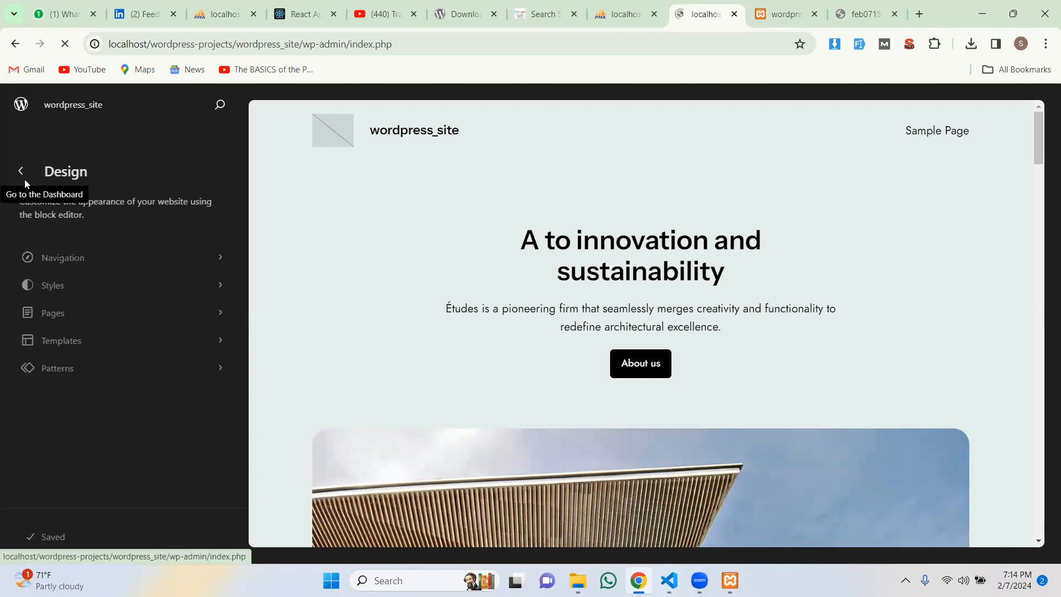
Step: List all pages and open About Medprix Trading in the editor twice, returning to the list each time
mouse_move(89, 254)
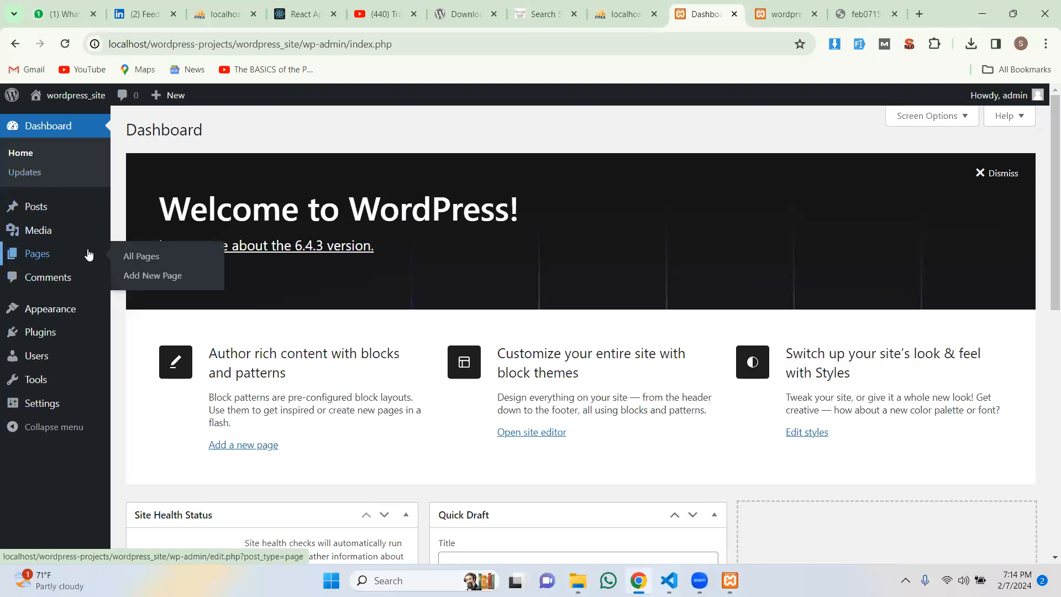
click(137, 256)
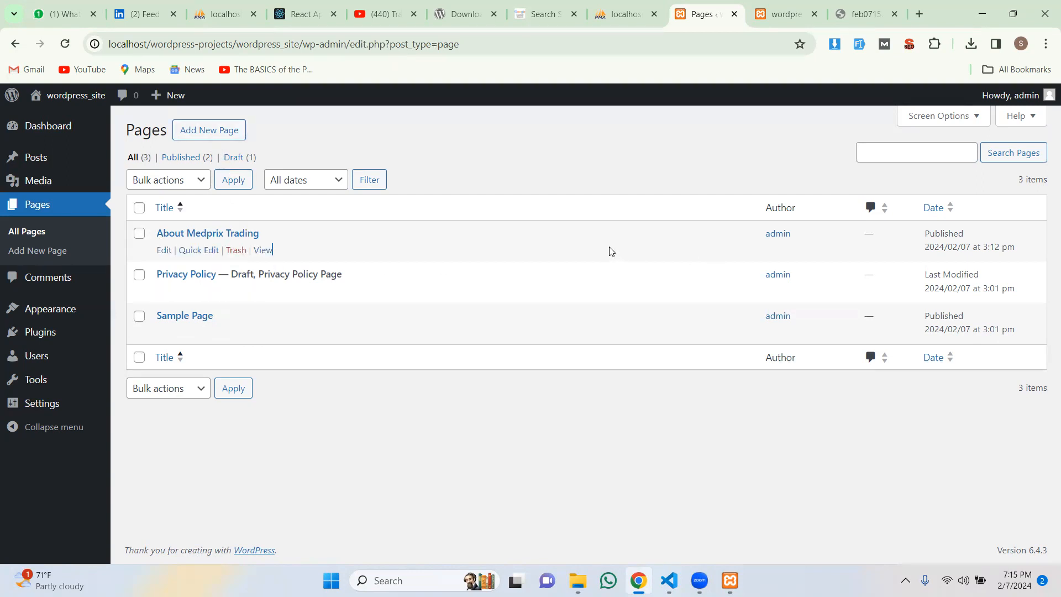
click(164, 252)
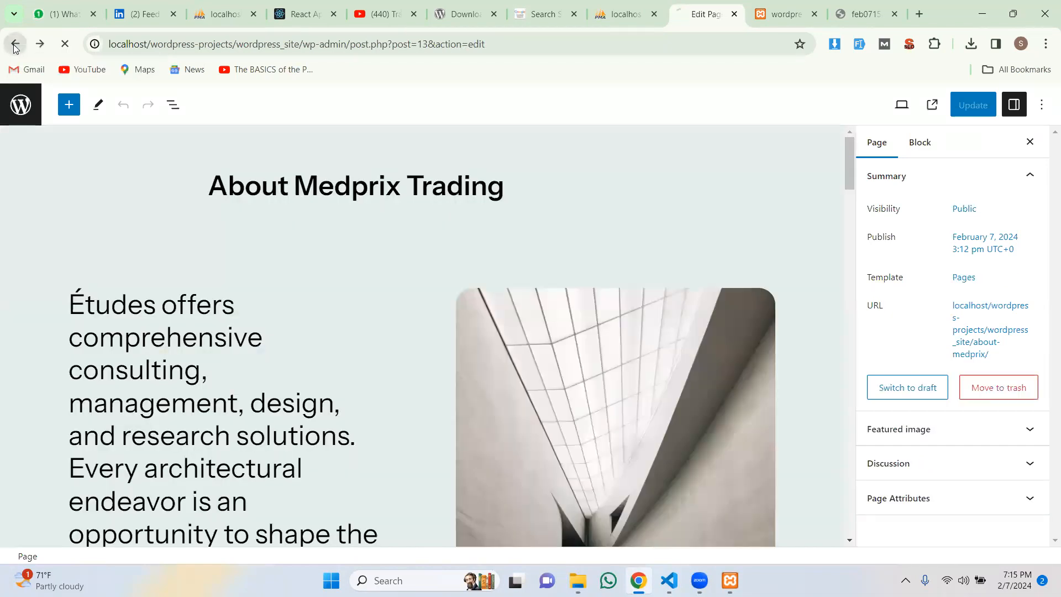
click(14, 47)
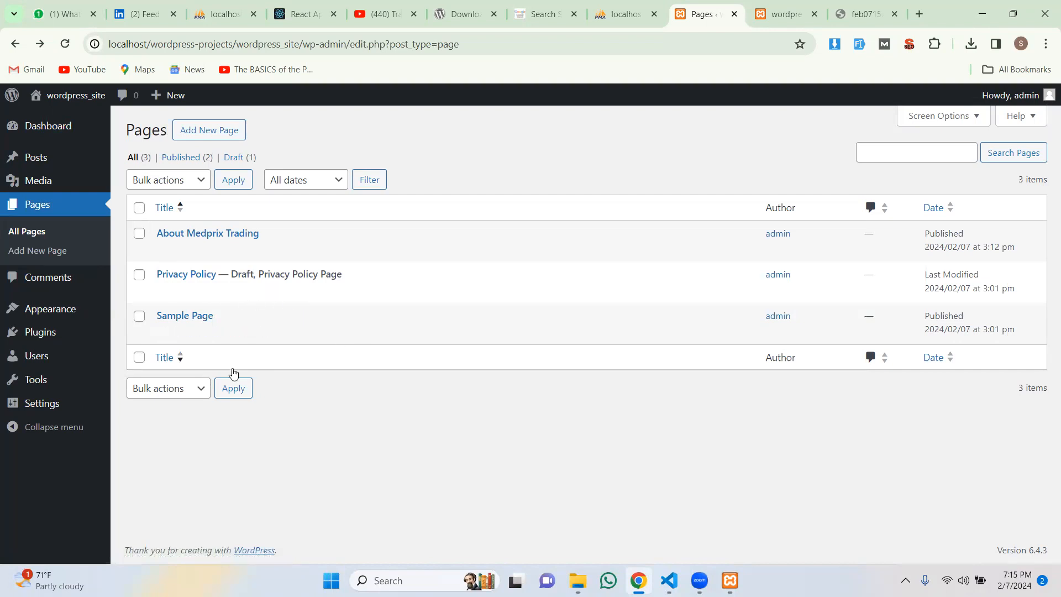
click(167, 251)
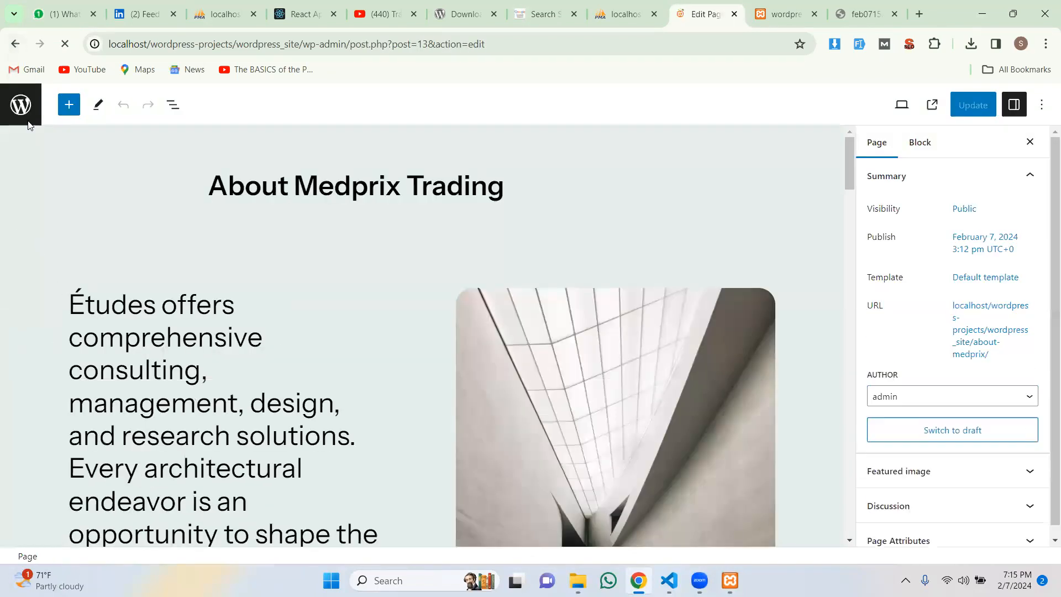
click(28, 120)
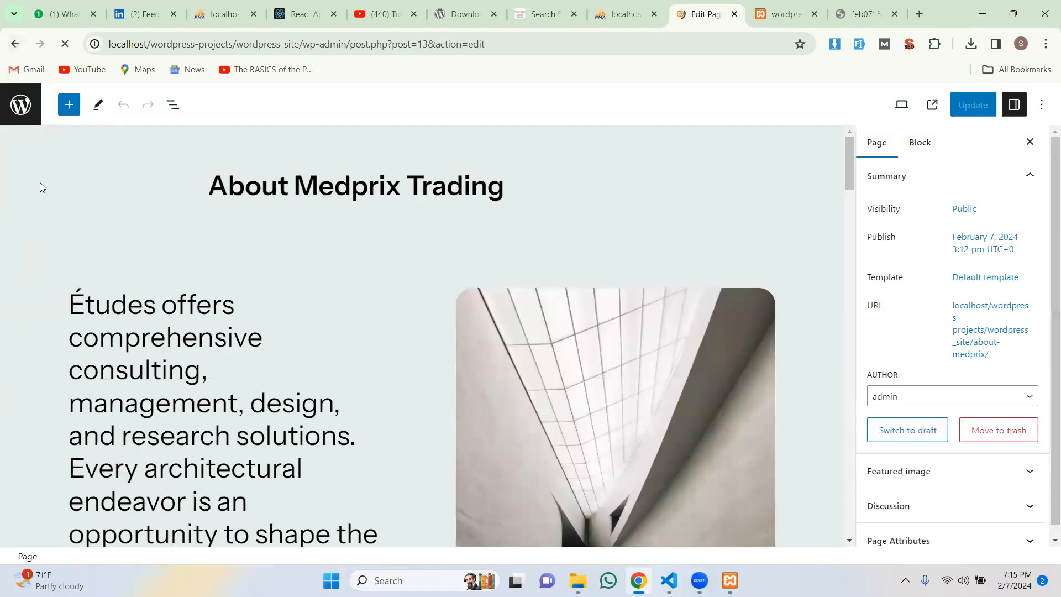
Step: Collapse and expand the admin sidebar twice, then open Settings > General
click(48, 430)
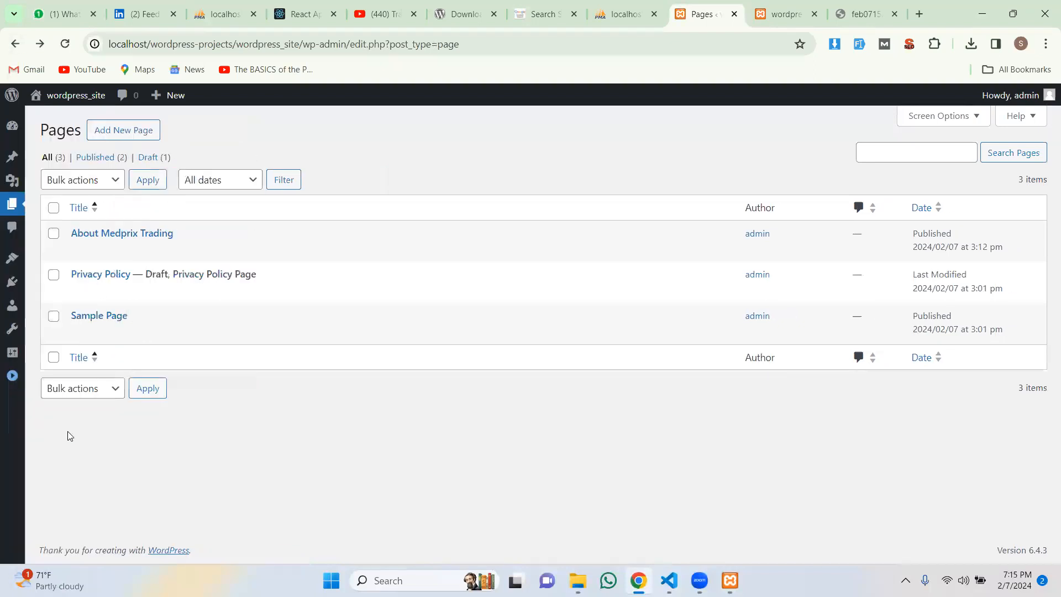
click(11, 376)
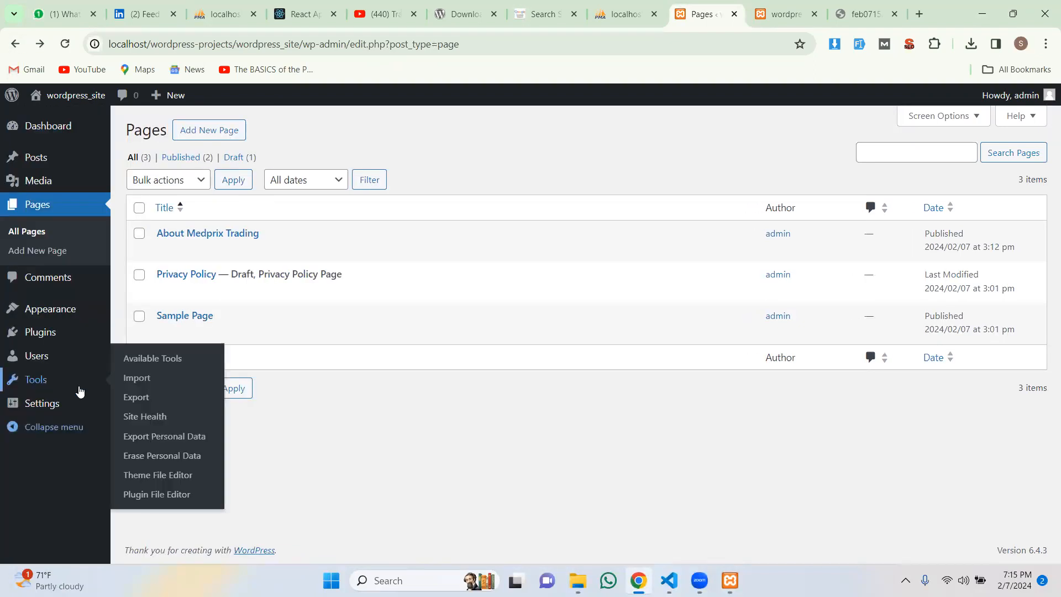
click(60, 431)
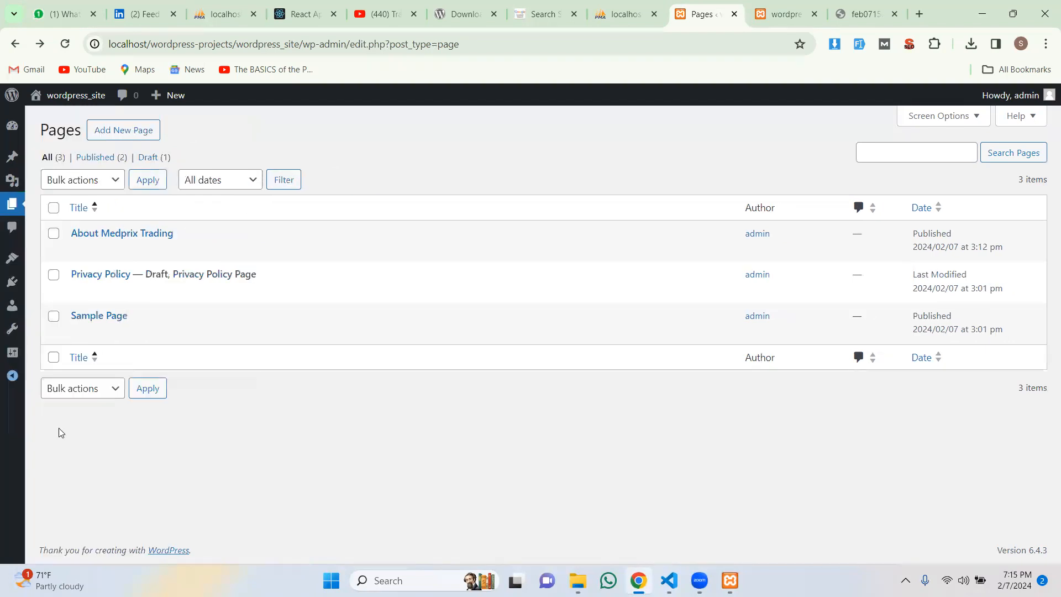
click(12, 376)
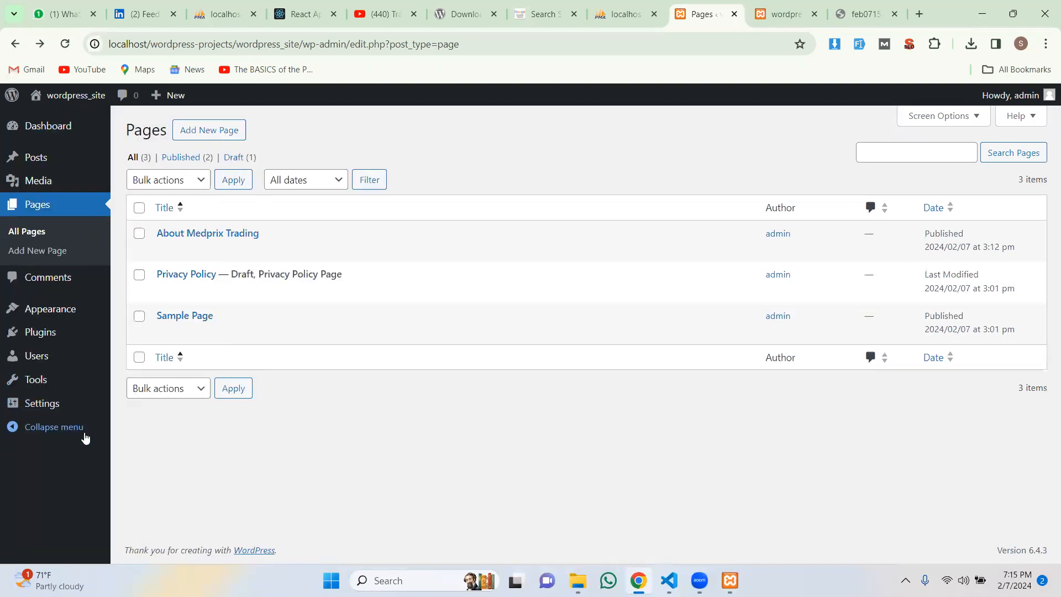
mouse_move(50, 410)
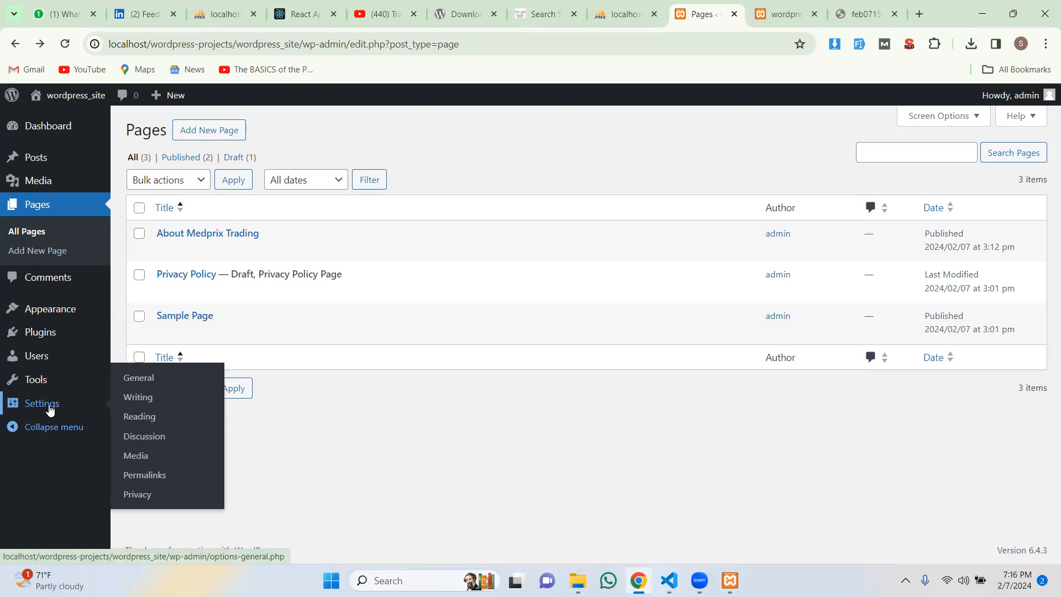
mouse_move(48, 386)
click(135, 382)
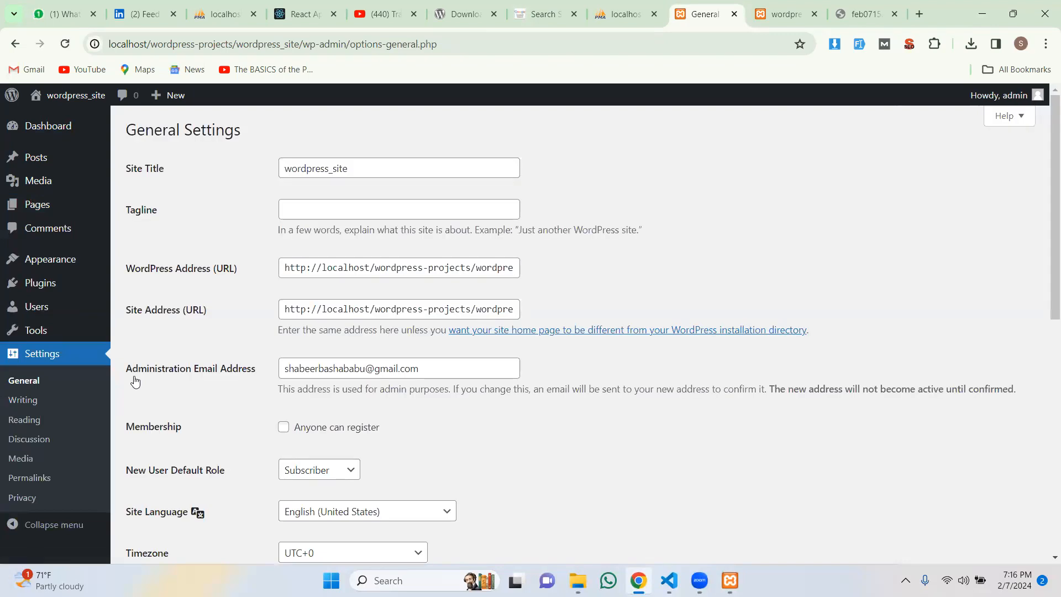
Step: Review General Settings (wordpress_site title, Subscriber role, UTC+0 timezone) by scrolling, then reload the page
scroll(196, 381, down, 3)
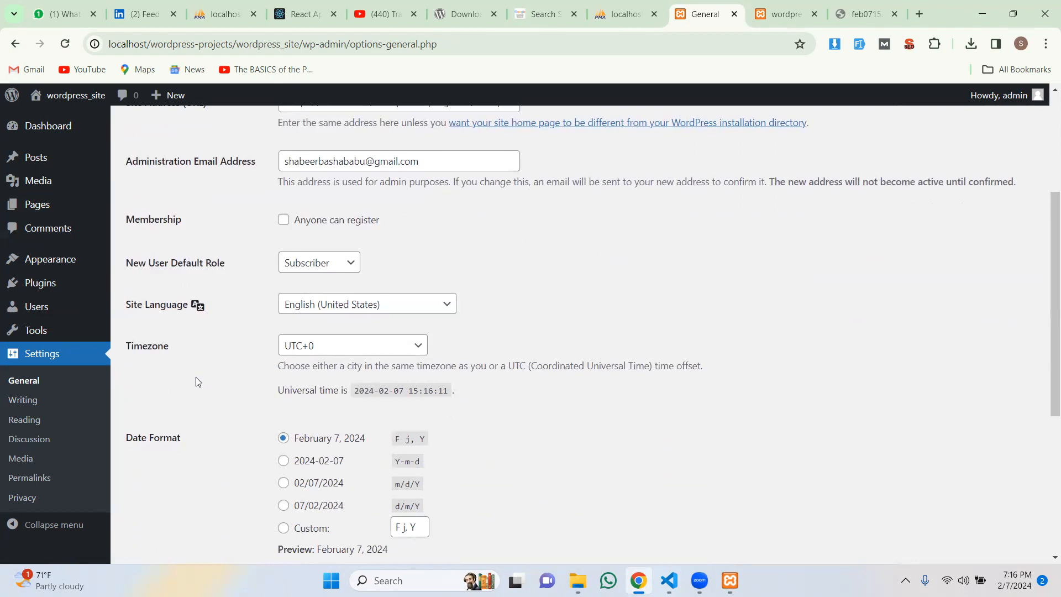
scroll(196, 379, down, 4)
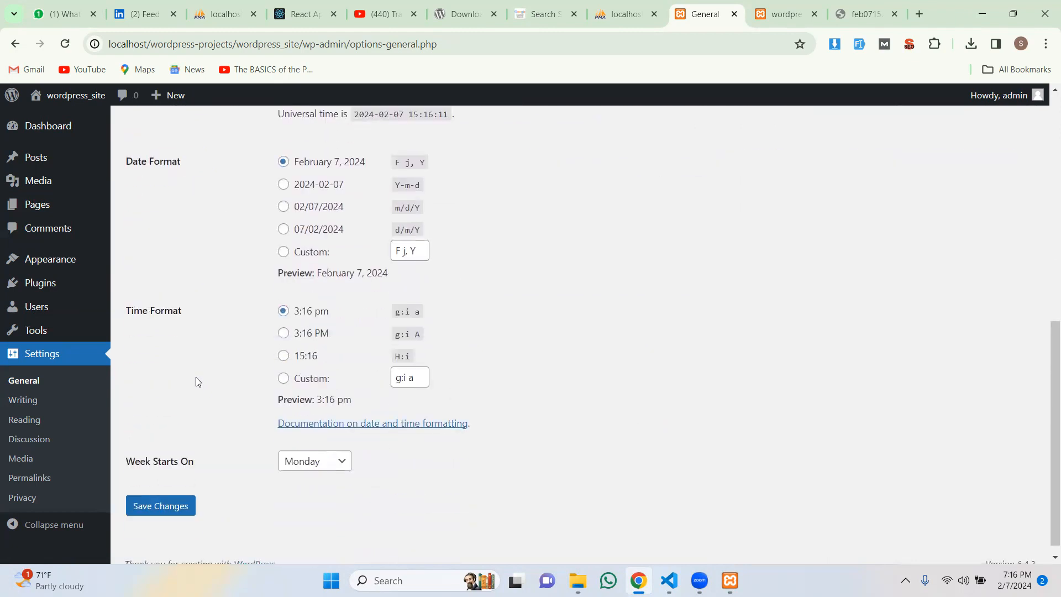
scroll(196, 377, up, 6)
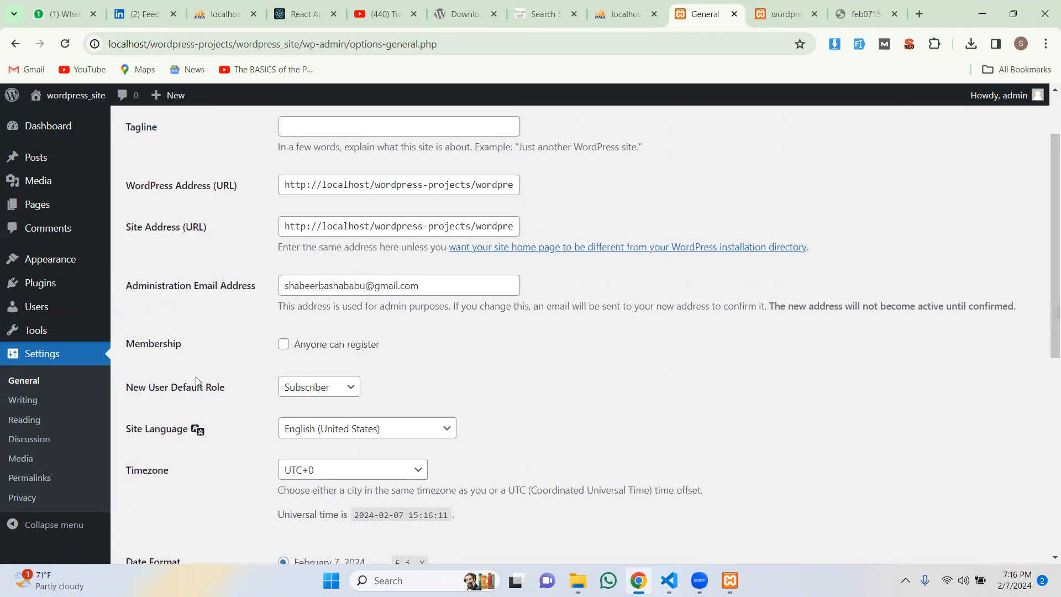
scroll(196, 379, up, 2)
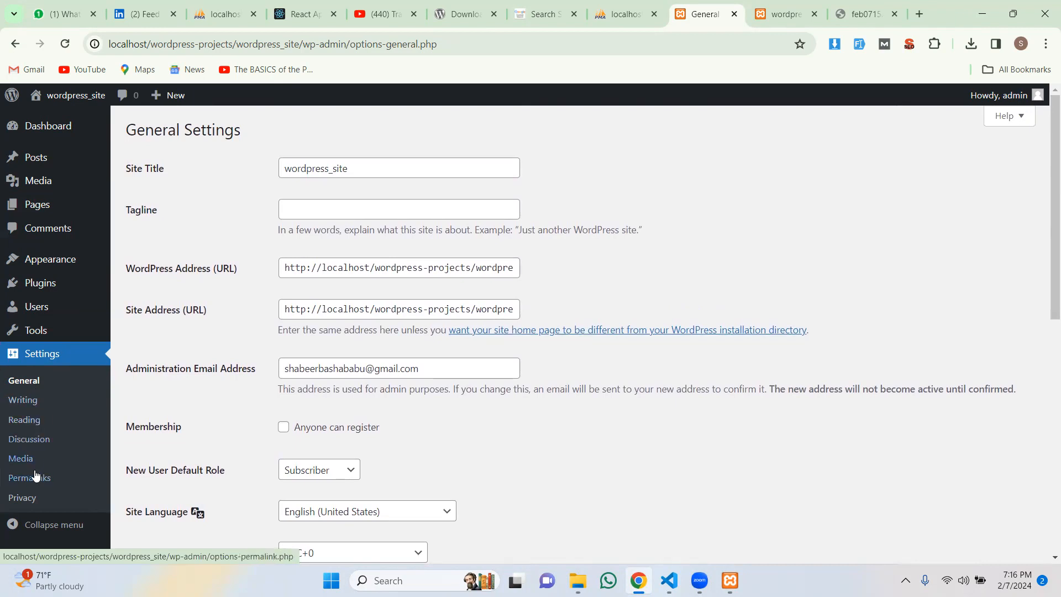
click(34, 358)
mouse_move(67, 266)
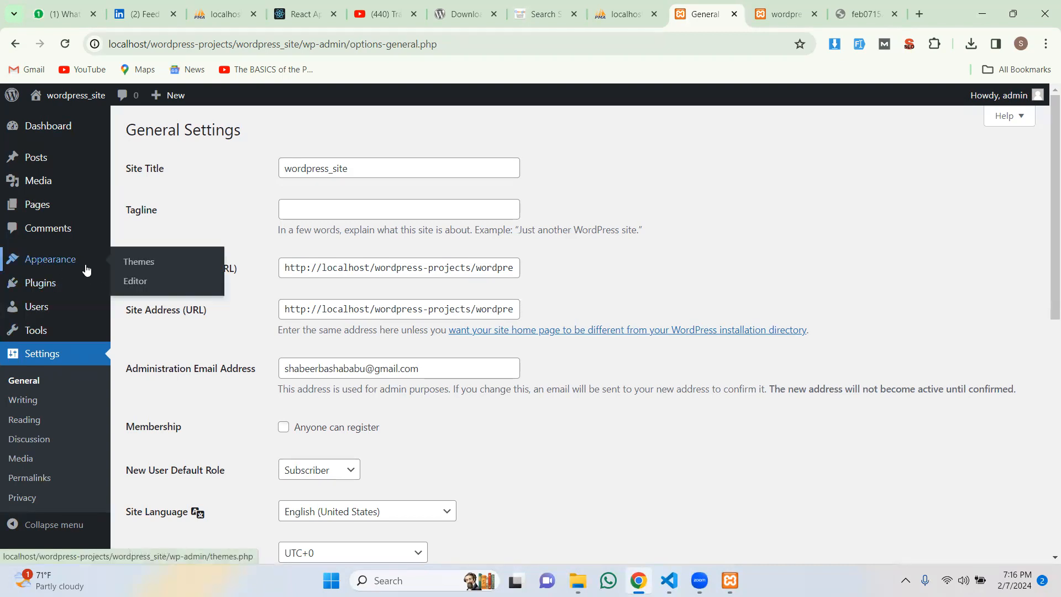
Step: View the three installed themes, then bring up File Explorer's wordpress-projects folder
click(143, 262)
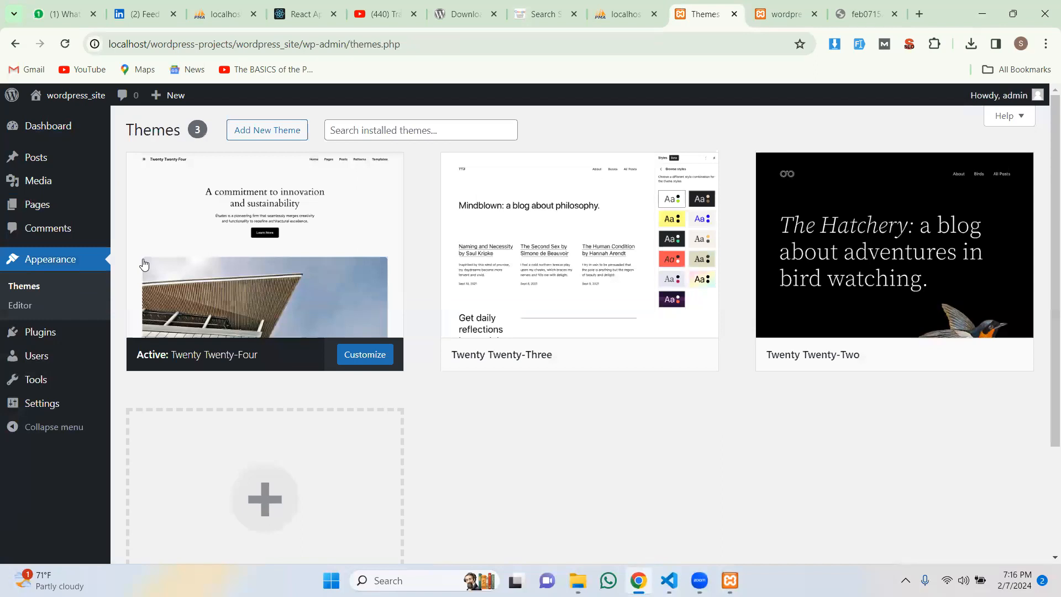
mouse_move(140, 264)
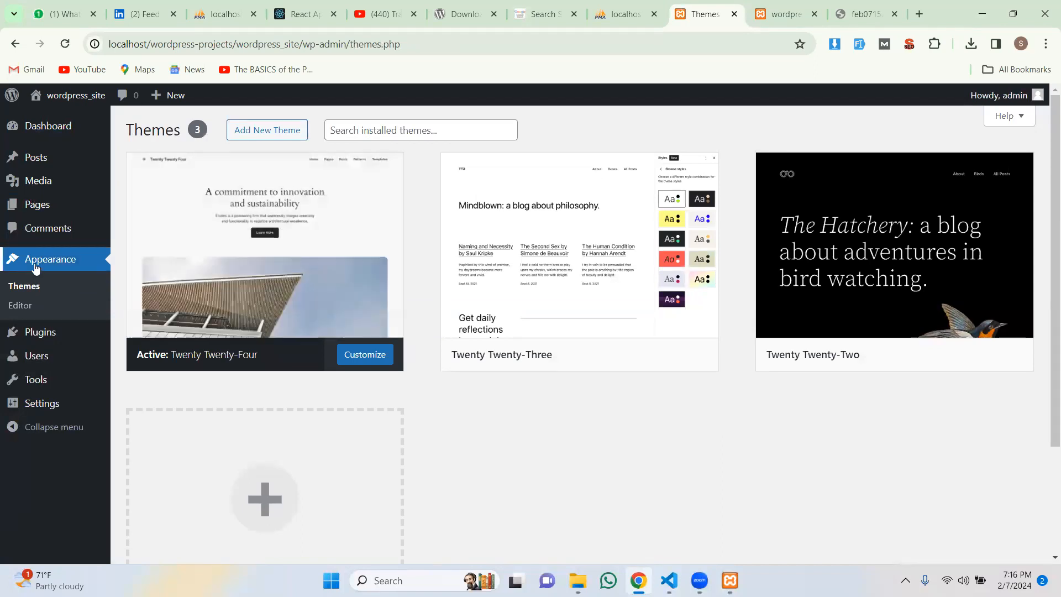
scroll(462, 372, down, 3)
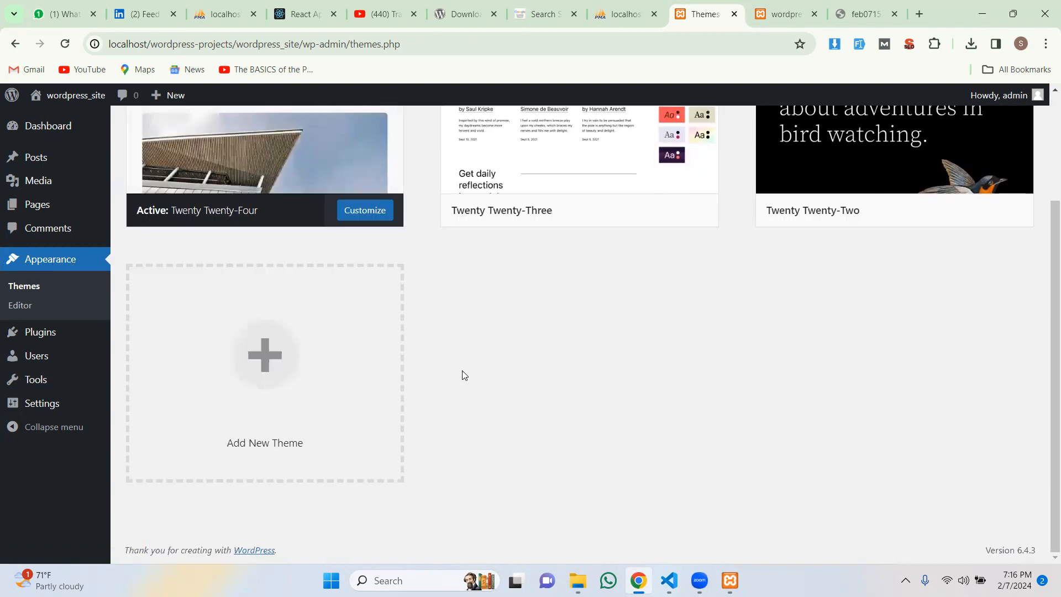
scroll(500, 371, up, 3)
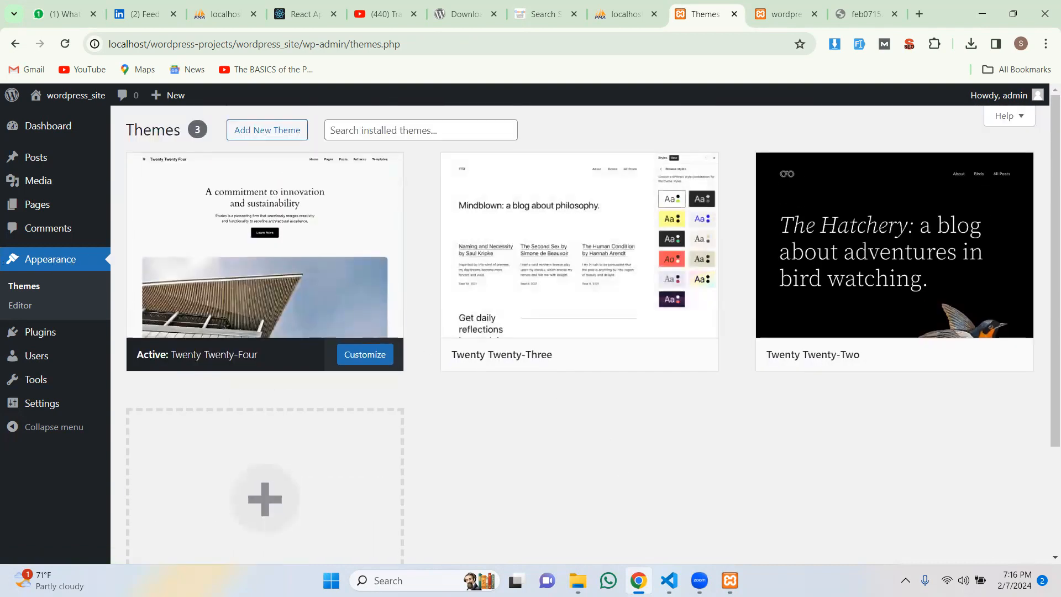
click(578, 580)
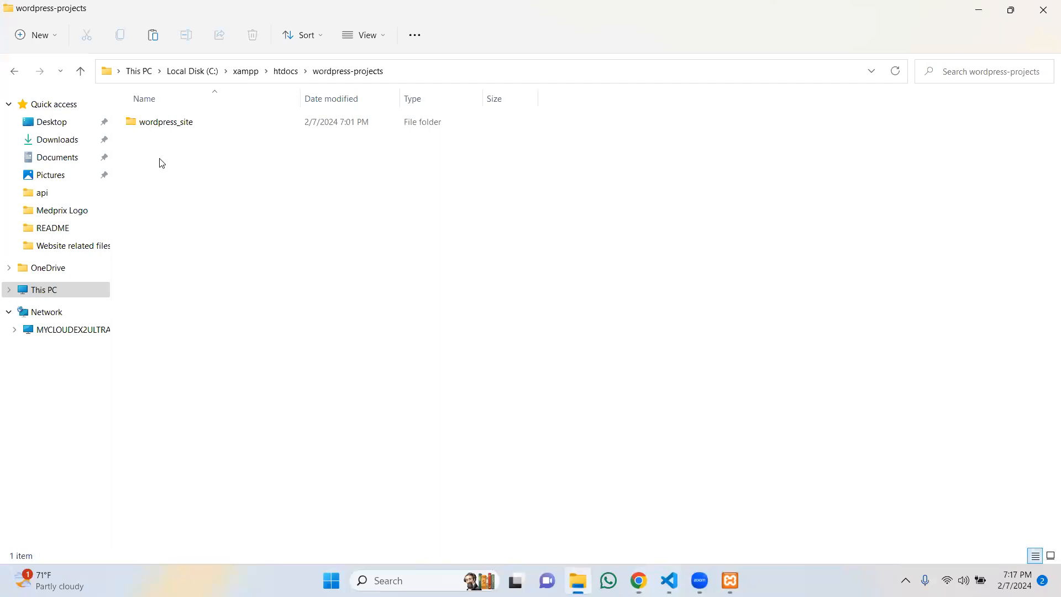
Step: Check the wordpress-6.4.3.zip archive in Downloads, then return to Chrome's feb0715 tab
click(62, 143)
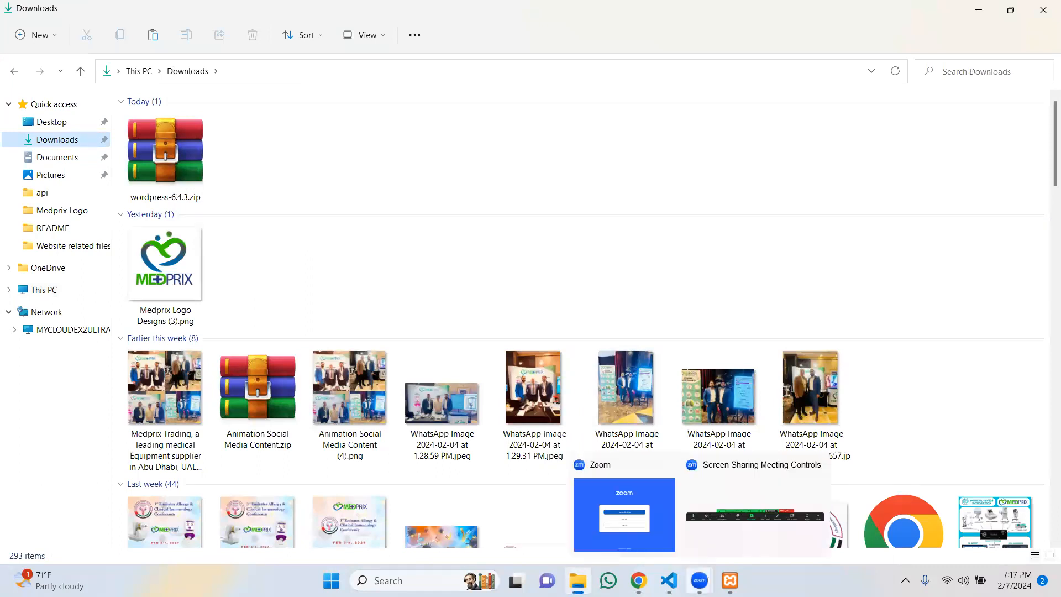
click(639, 580)
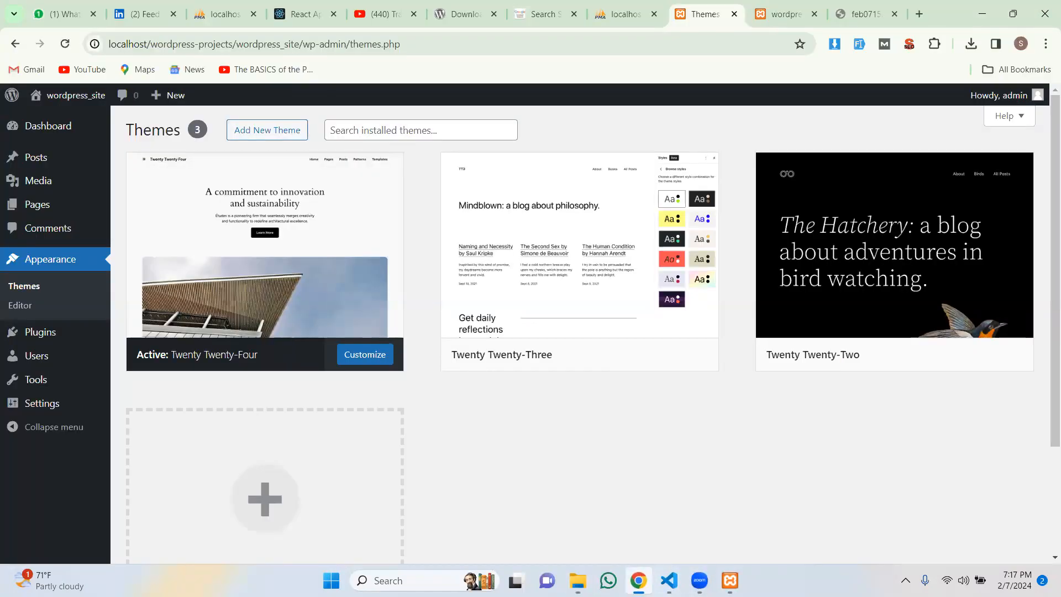
click(865, 20)
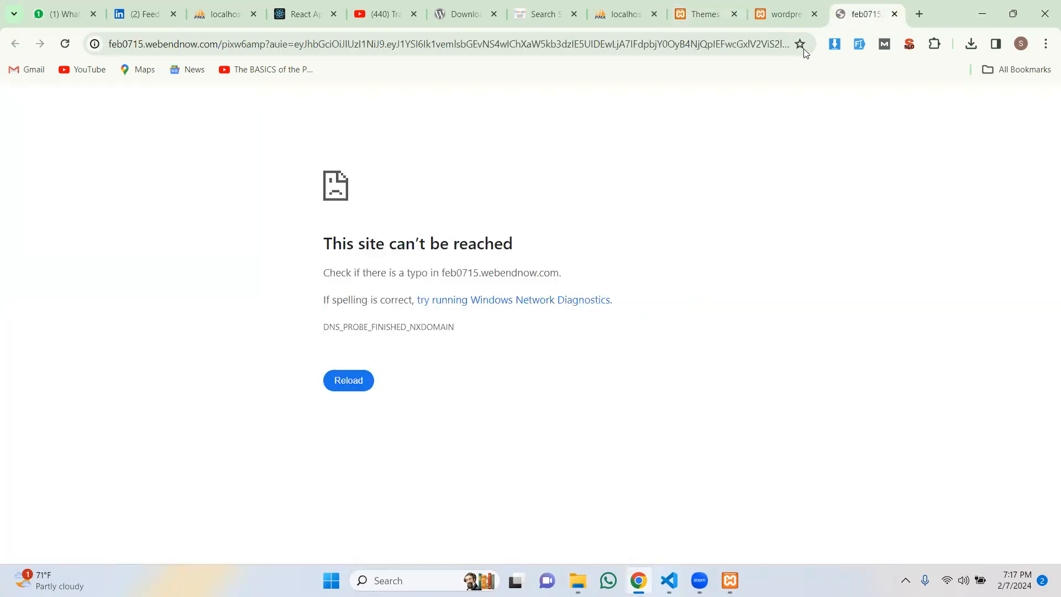
Step: Glance at the wordpress_site tab, then close the unreachable feb0715 tab and open a new tab
click(766, 5)
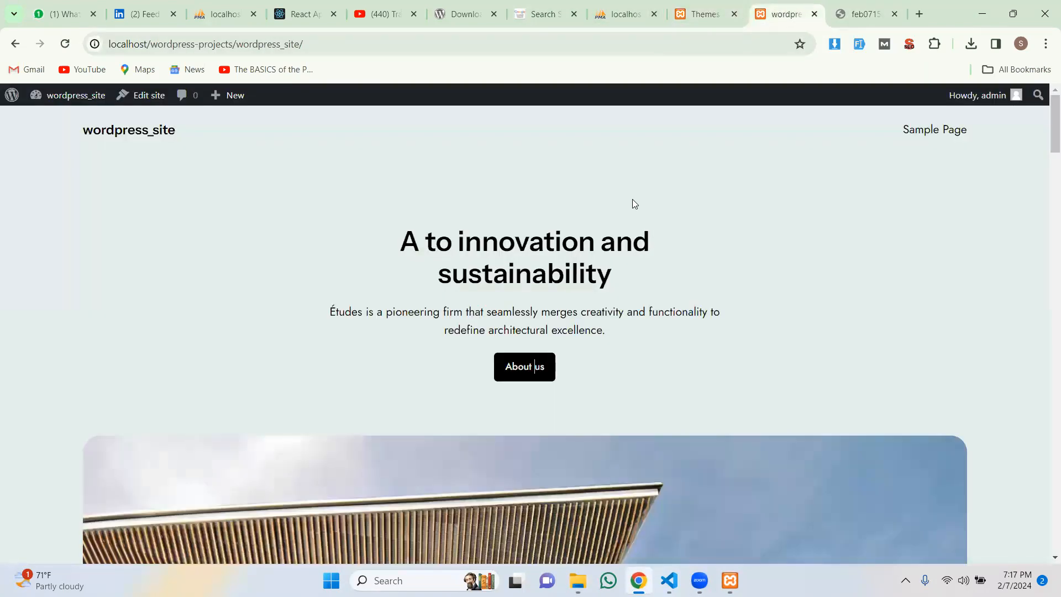
scroll(196, 213, down, 7)
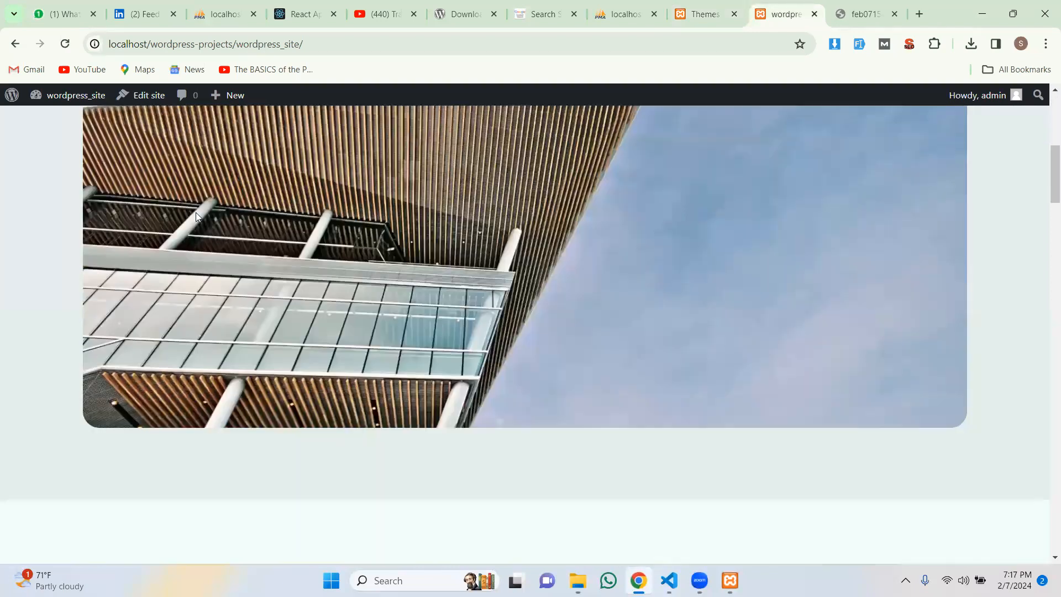
scroll(197, 216, up, 7)
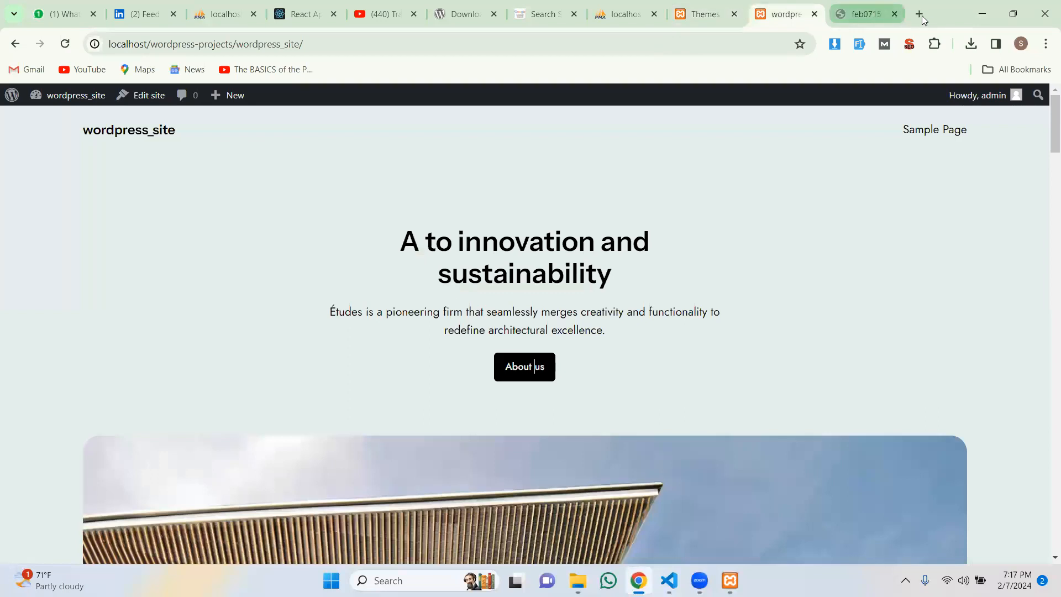
click(865, 19)
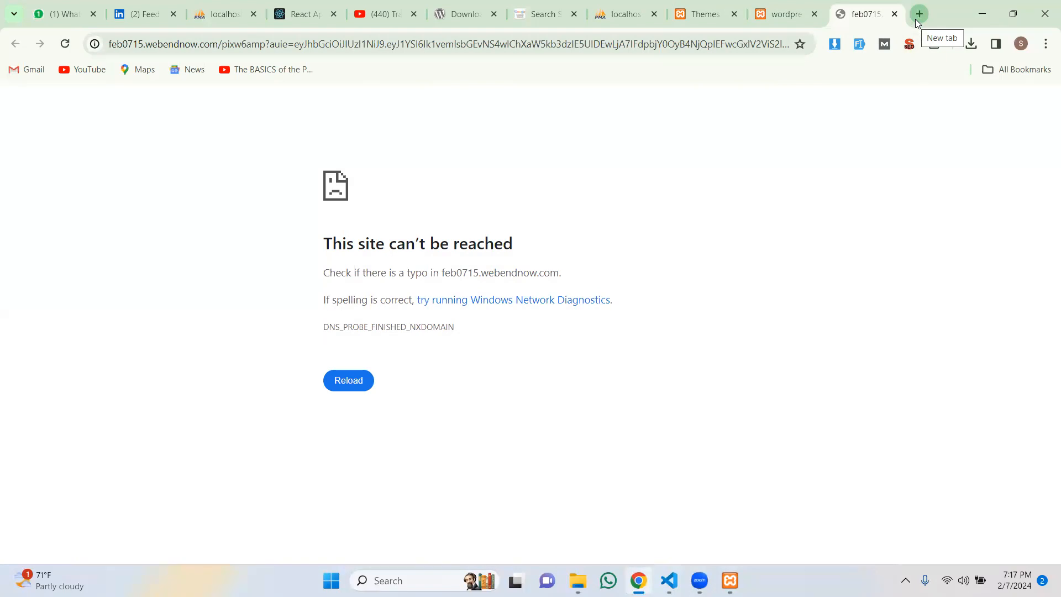
click(894, 14)
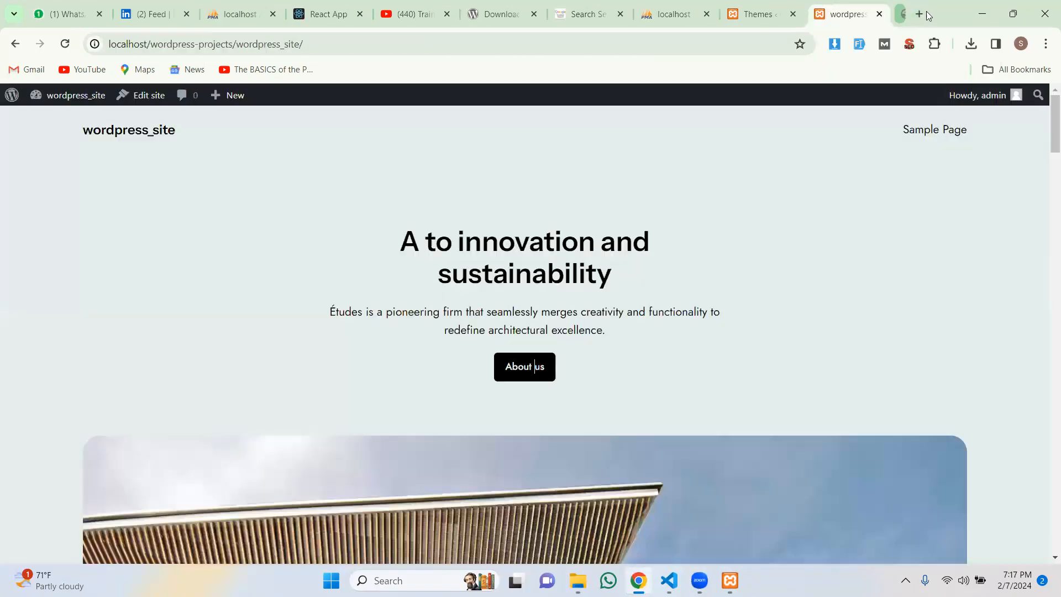
click(922, 14)
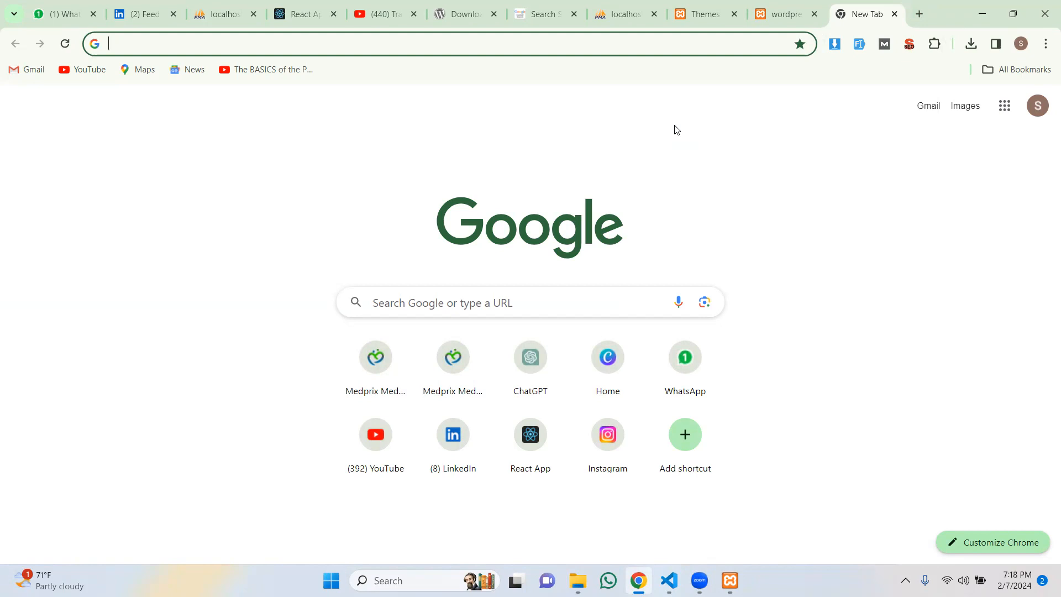
Step: Search Google for 'wordpress 6.4.3 menu not showing' using the address-bar suggestion
text(wordpro)
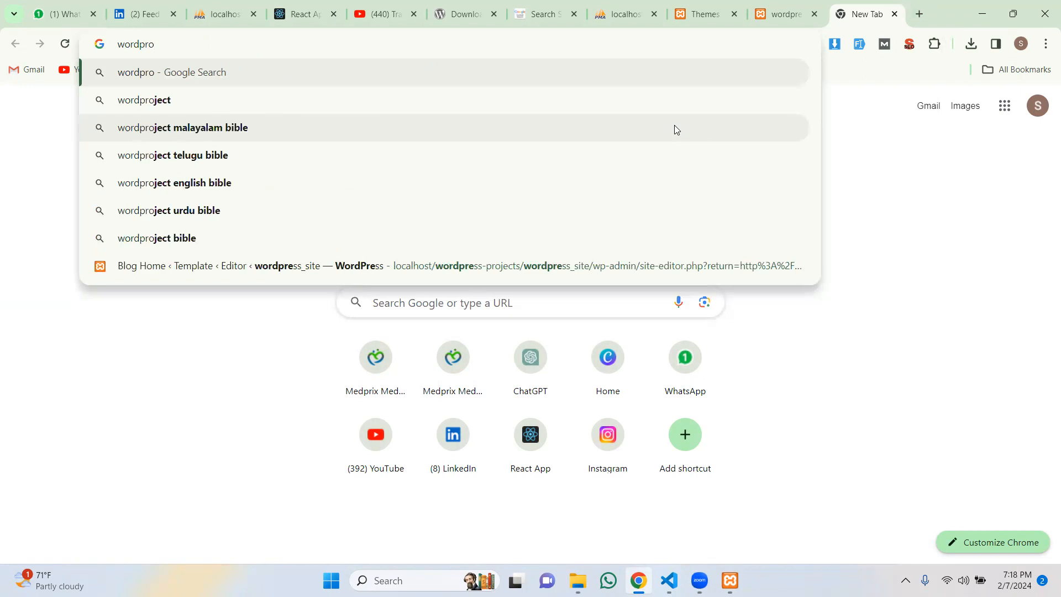
key(BackSpace)
text(ess)
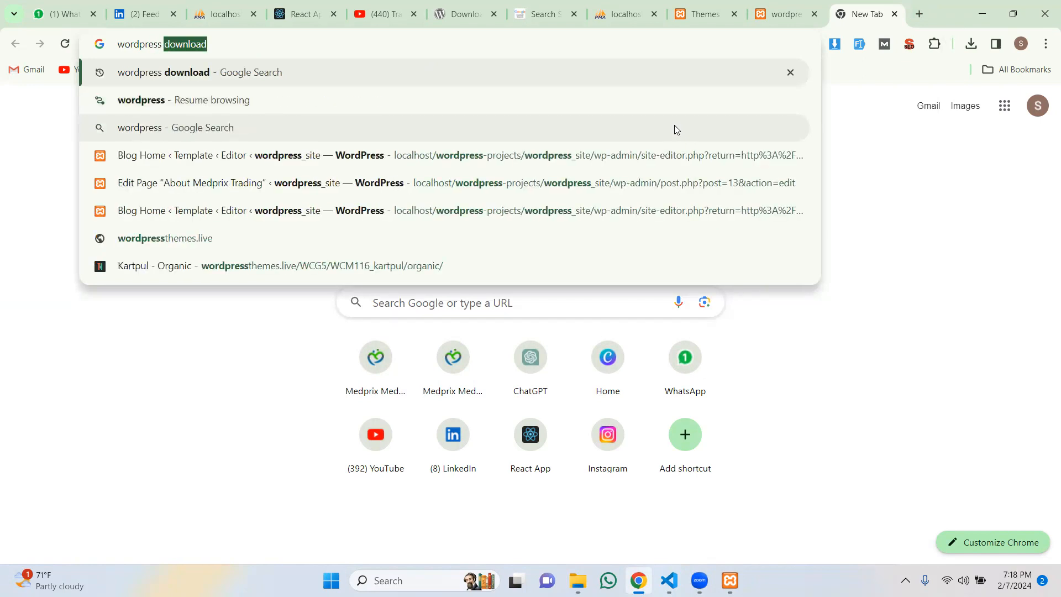
text( 6.4.)
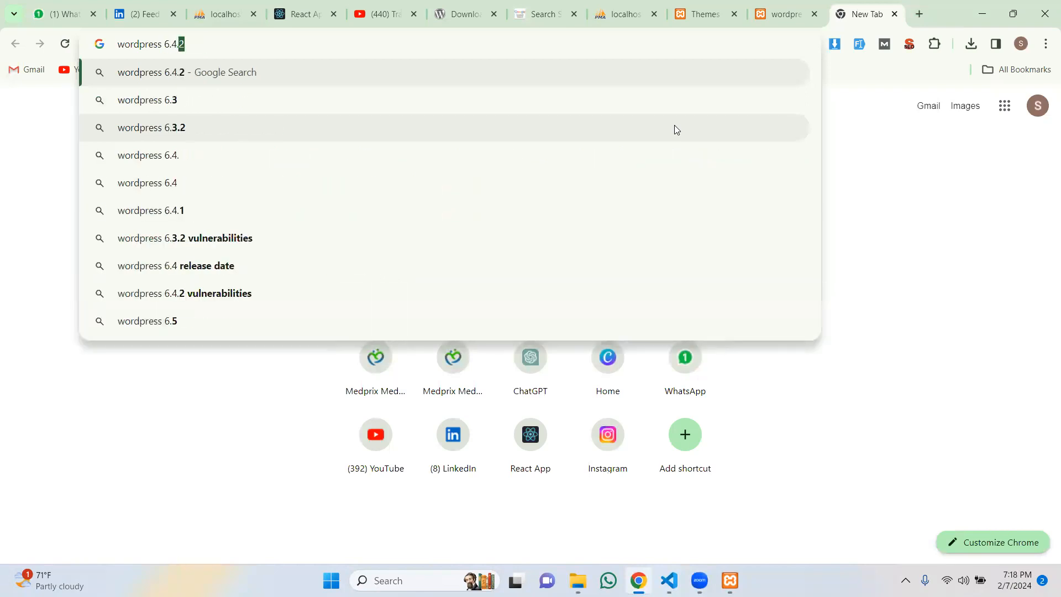
text(3 menu)
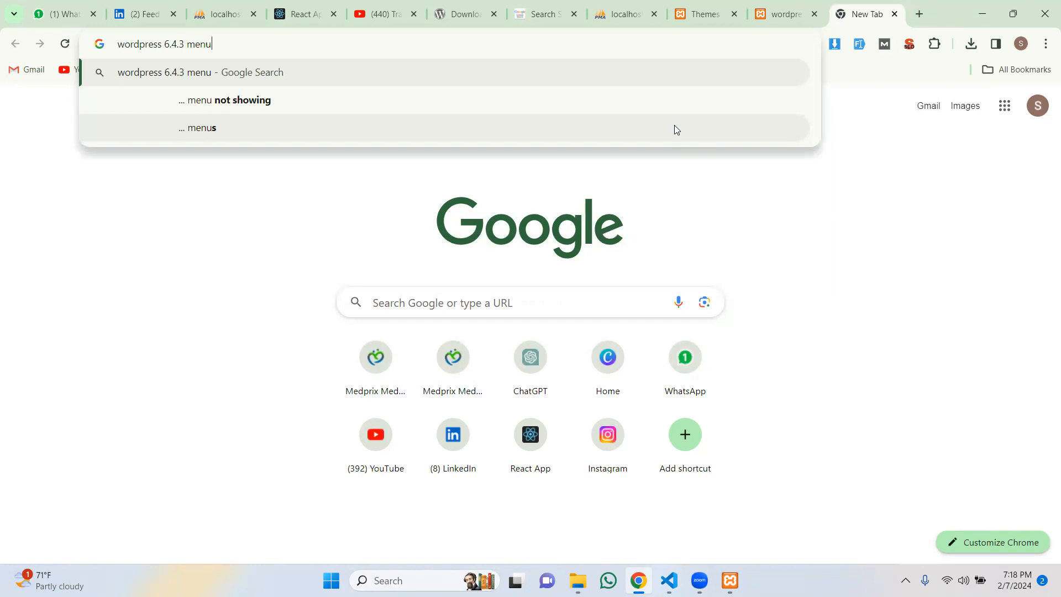
key(Down)
key(Return)
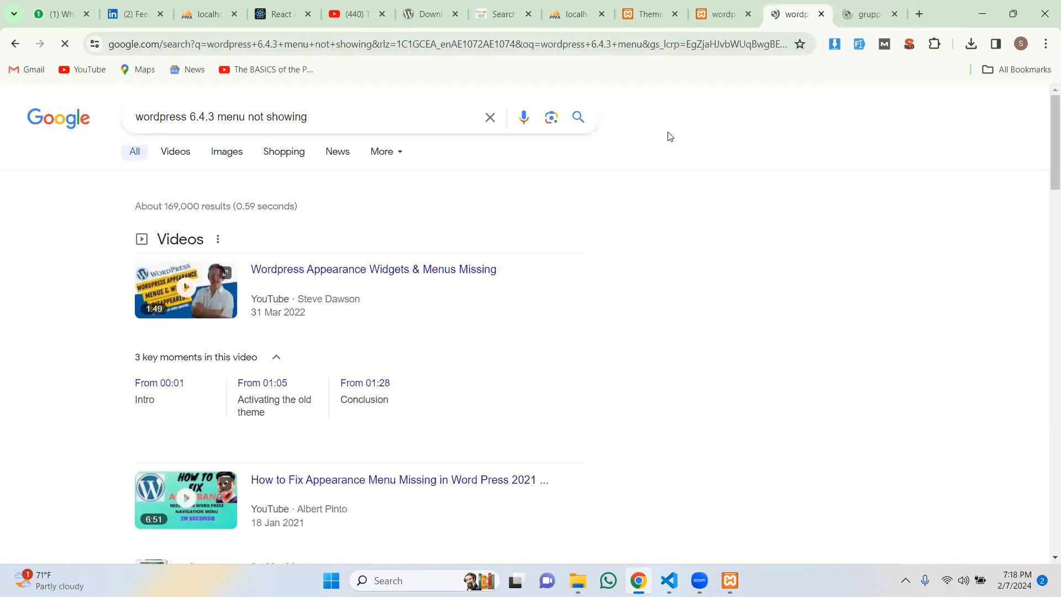
Step: Expand 'Why is my menu not showing up in WordPress?' and highlight 'Appearance' in the answer
scroll(635, 177, down, 3)
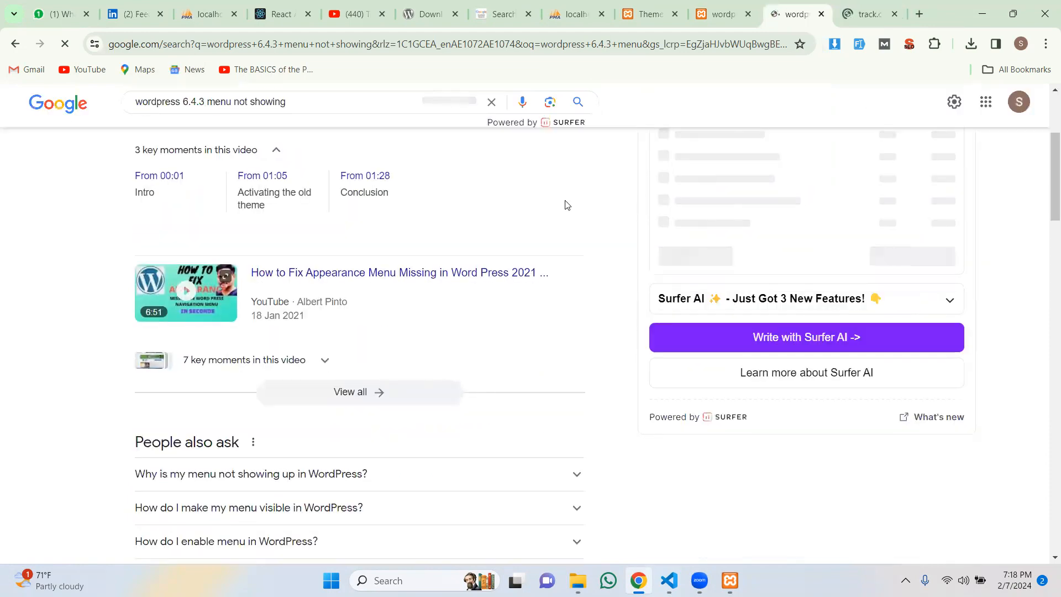
scroll(566, 205, down, 2)
scroll(566, 205, down, 2)
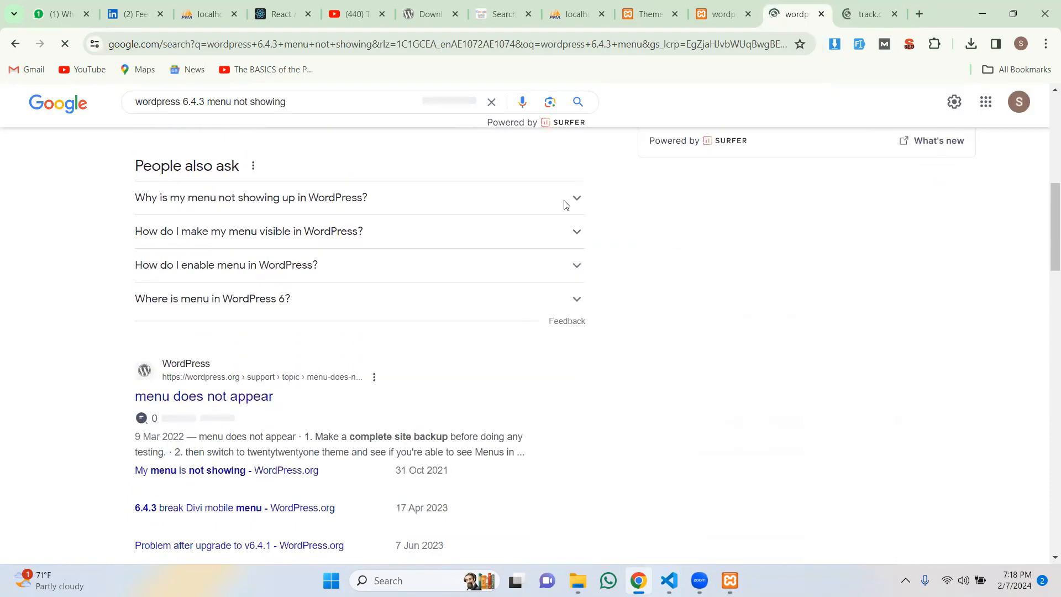
click(575, 199)
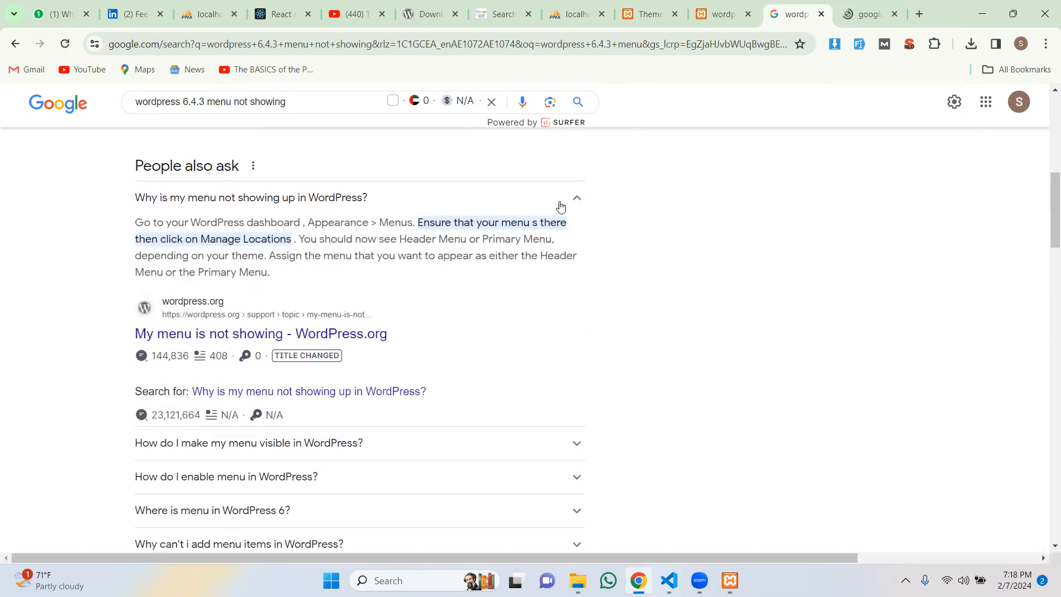
drag(311, 223, 364, 223)
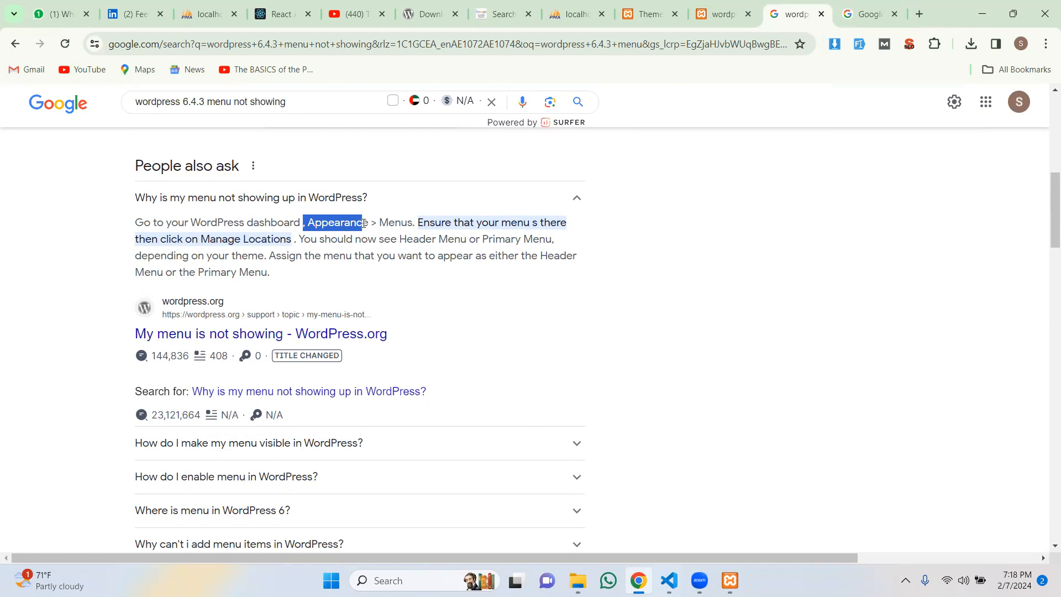
drag(364, 224, 371, 223)
Step: Scroll through the remaining search results, then return to the WordPress Themes tab
scroll(305, 240, down, 4)
scroll(306, 239, up, 5)
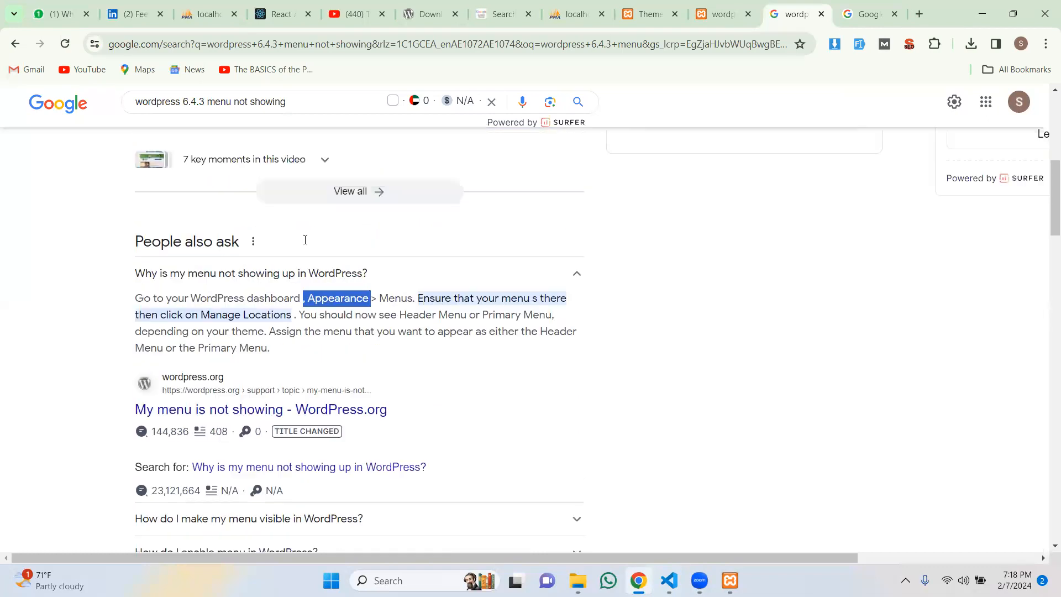
scroll(306, 240, up, 2)
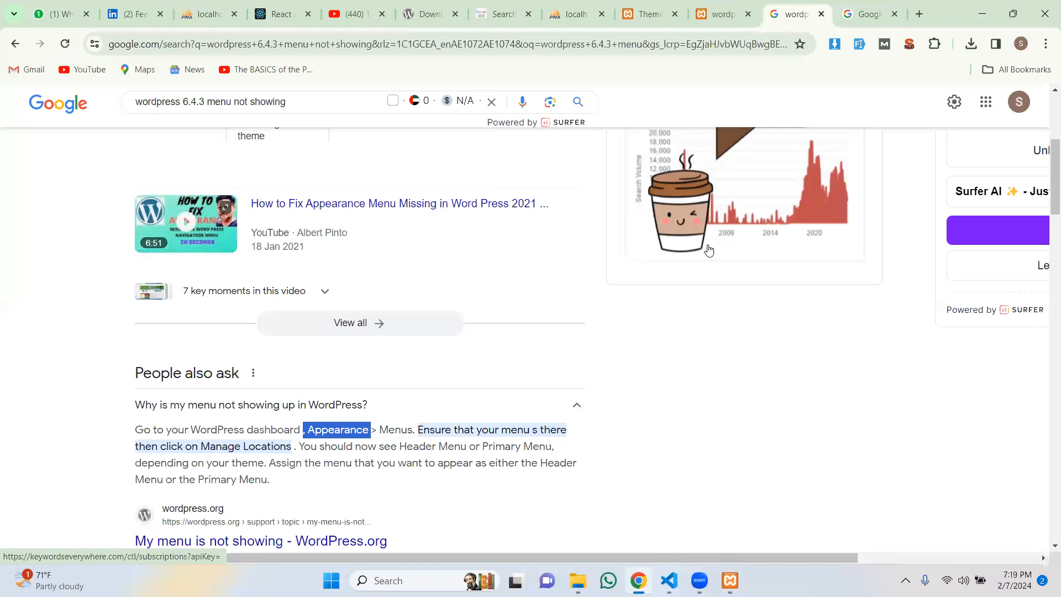
scroll(459, 334, up, 1)
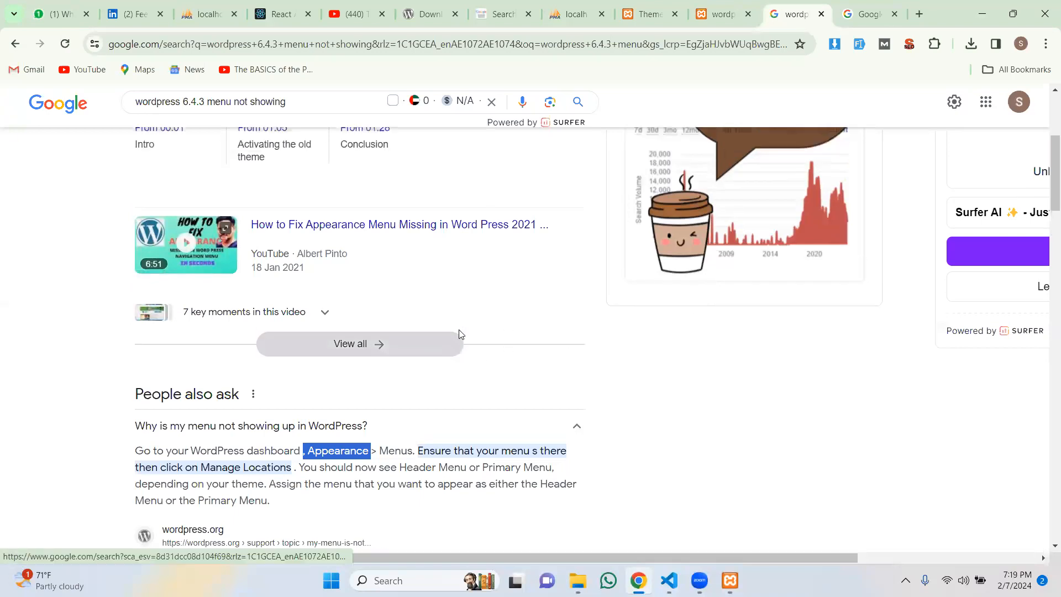
scroll(461, 334, up, 4)
scroll(460, 328, down, 8)
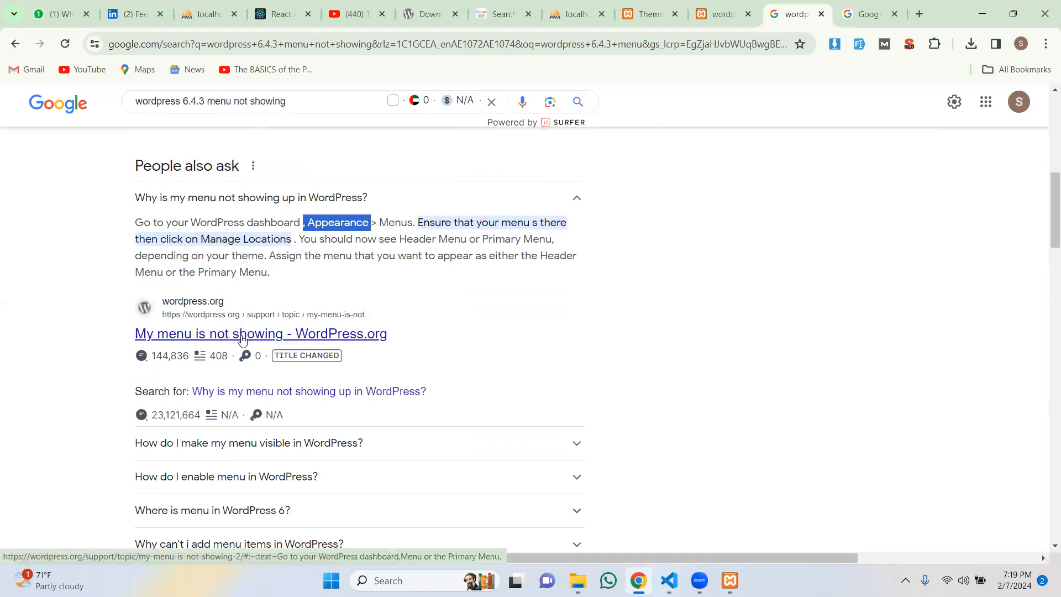
scroll(435, 335, down, 7)
scroll(435, 335, down, 5)
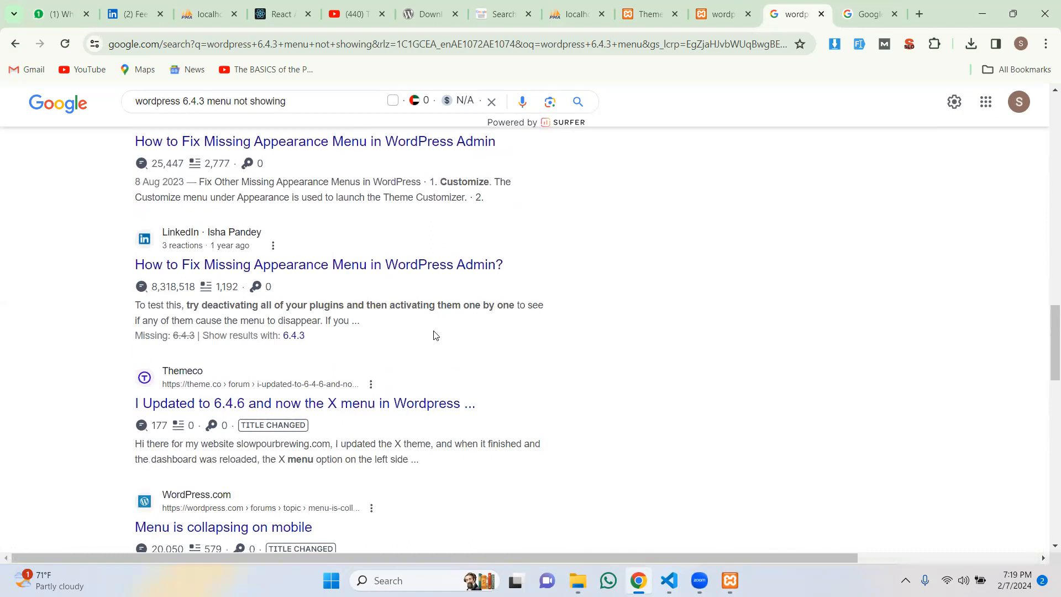
scroll(434, 336, up, 15)
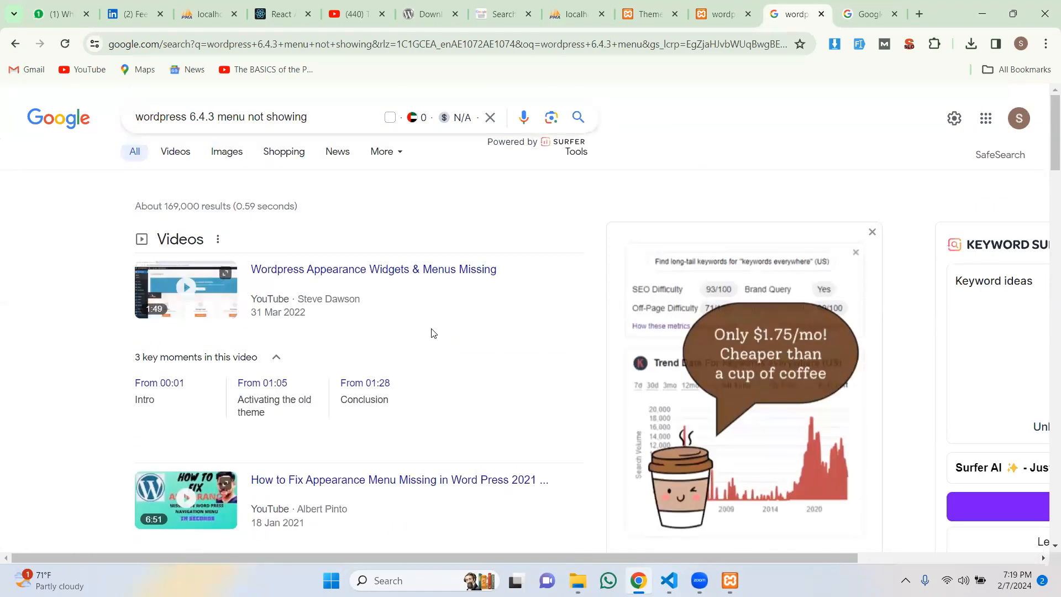
click(647, 15)
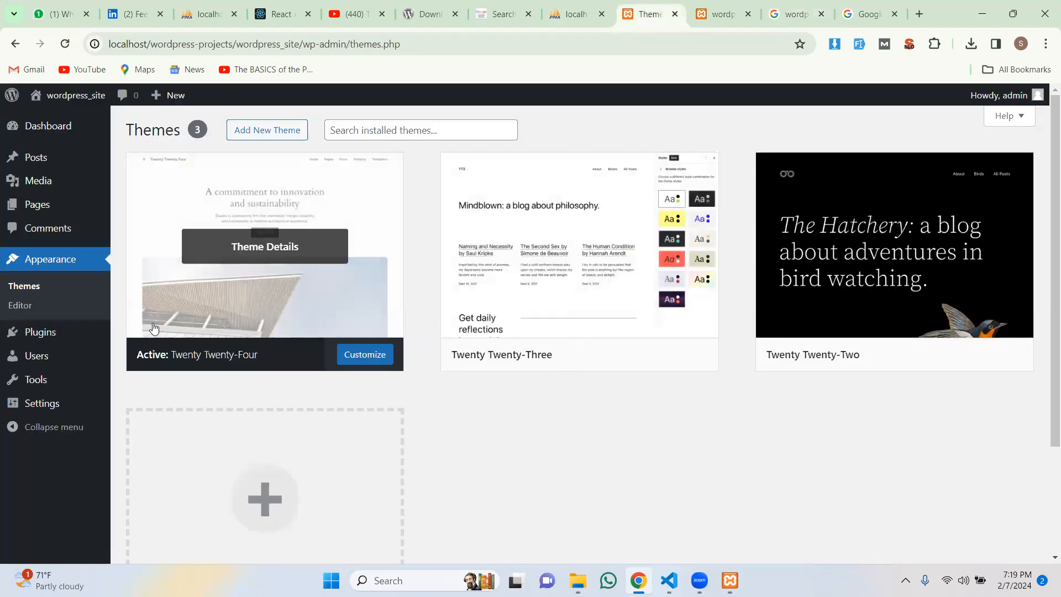
Step: Check Installed Plugins (Akismet and Hello Dolly inactive), then go to the Add Plugins page
click(50, 265)
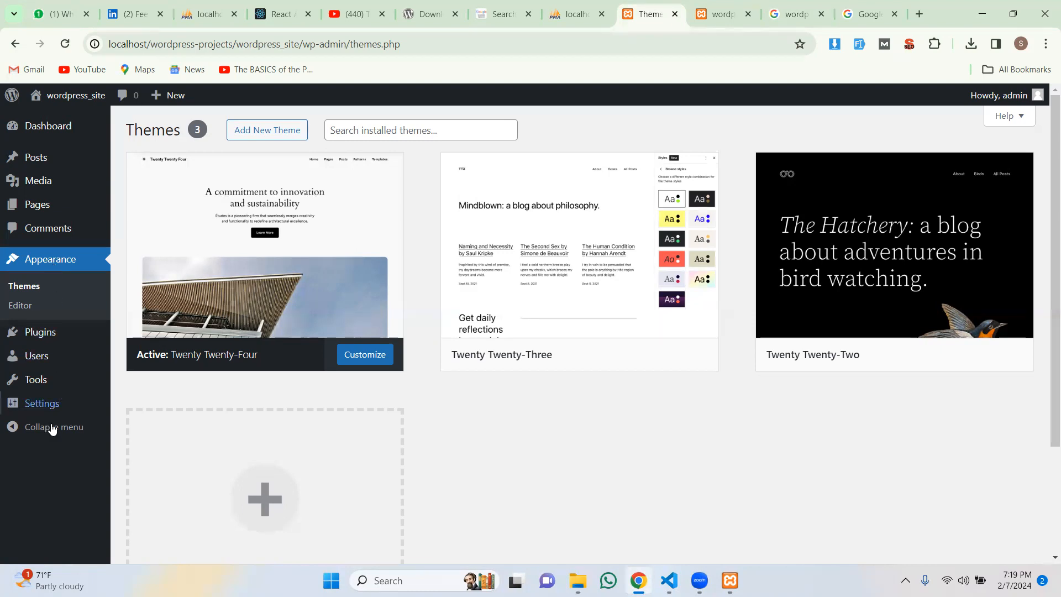
mouse_move(35, 340)
click(118, 334)
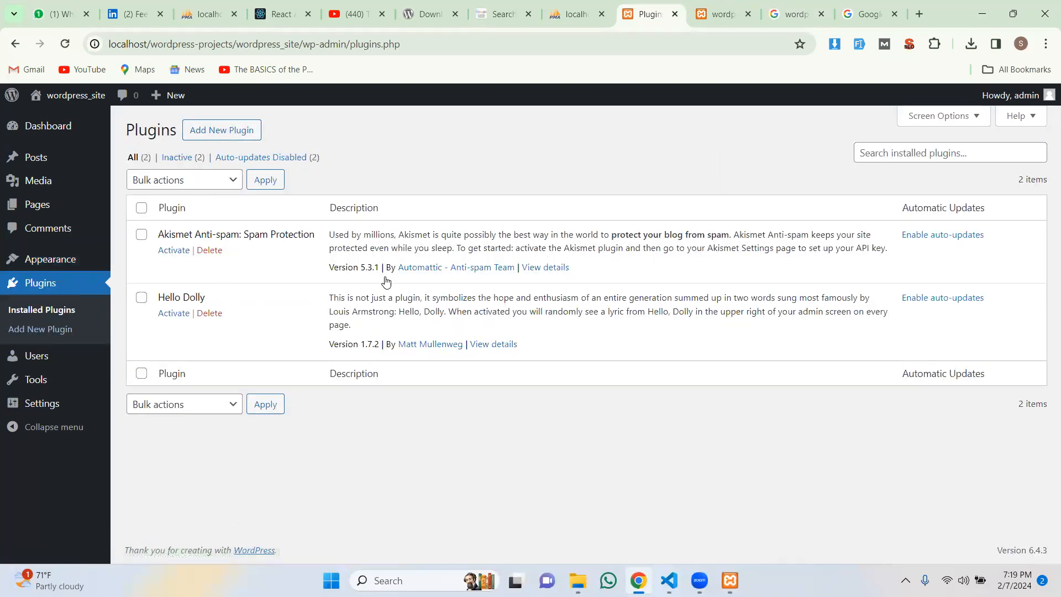
click(212, 134)
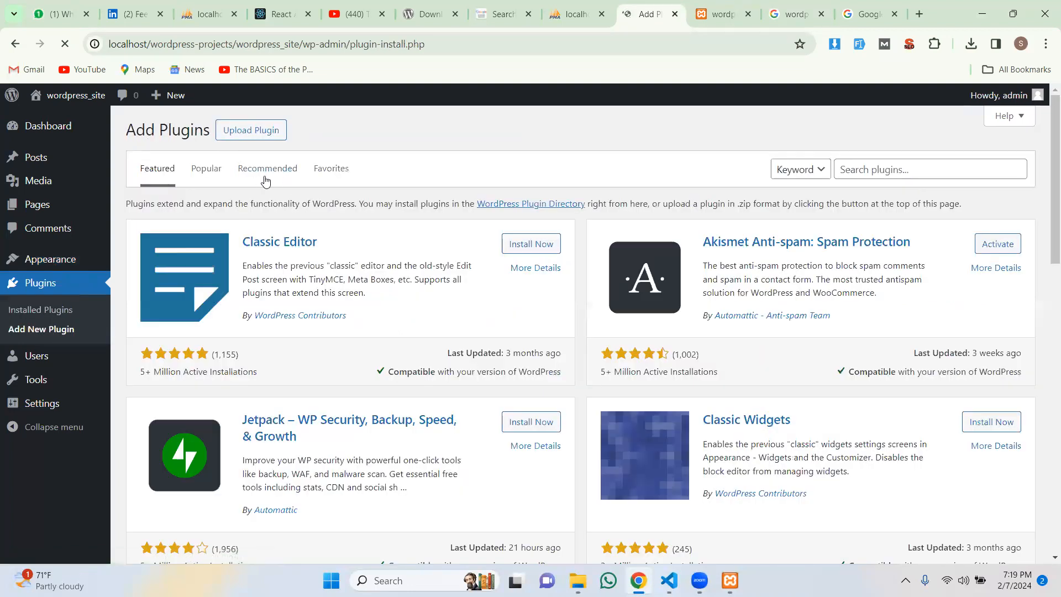
Step: Search the plugin directory for 'elementor' and install Elementor Website Builder from the results
click(894, 172)
text(elementor)
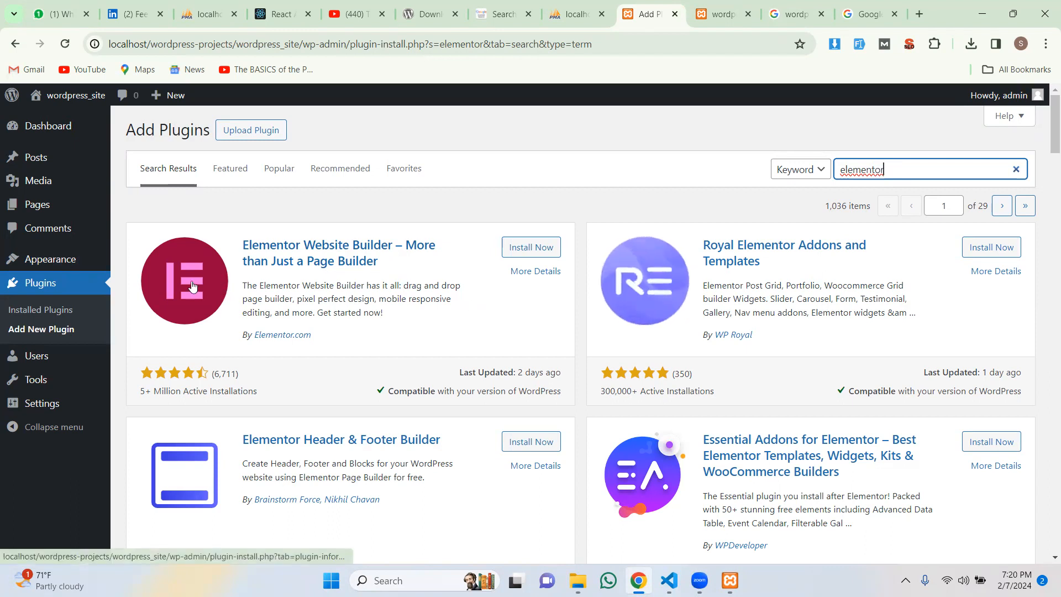
scroll(782, 356, down, 3)
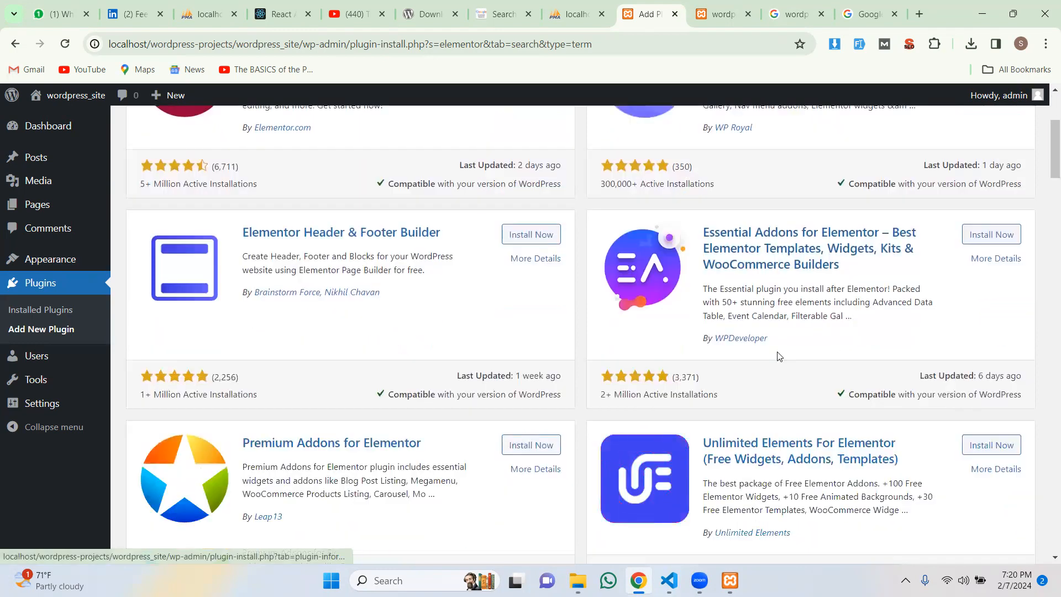
scroll(779, 356, down, 5)
scroll(505, 317, down, 5)
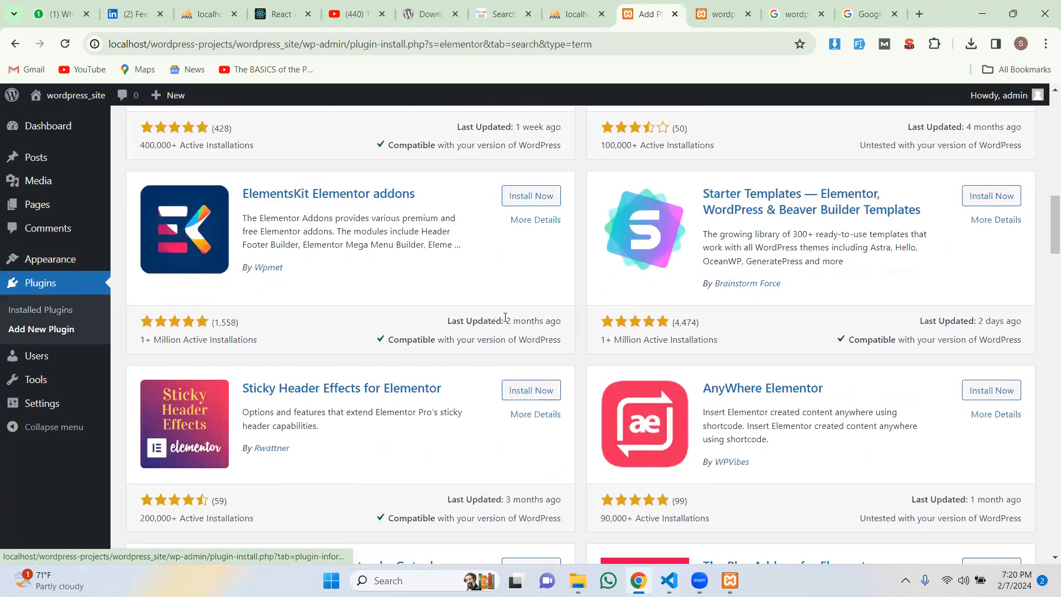
scroll(505, 317, up, 15)
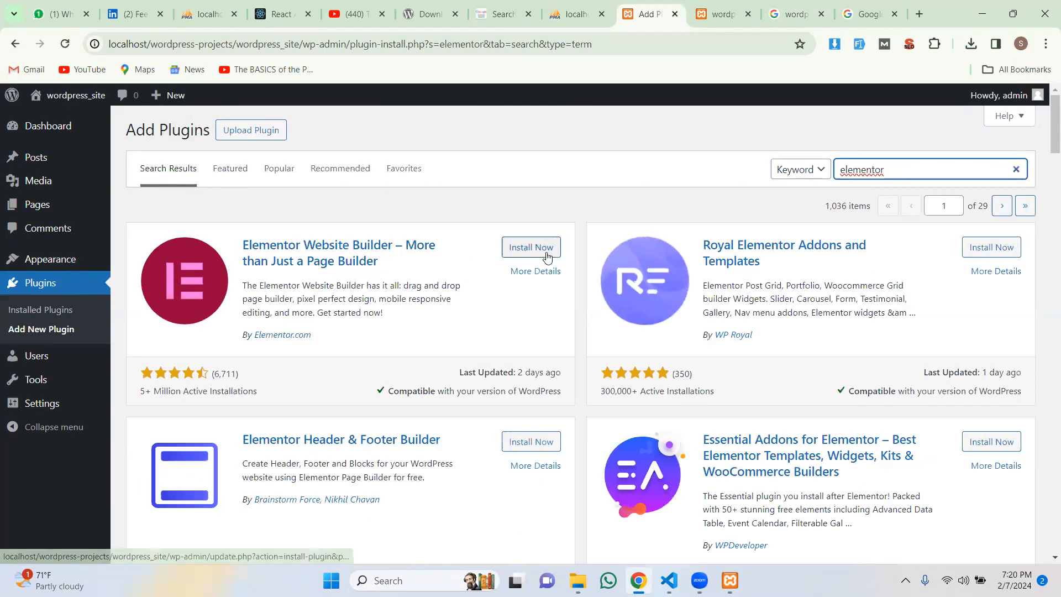
click(547, 256)
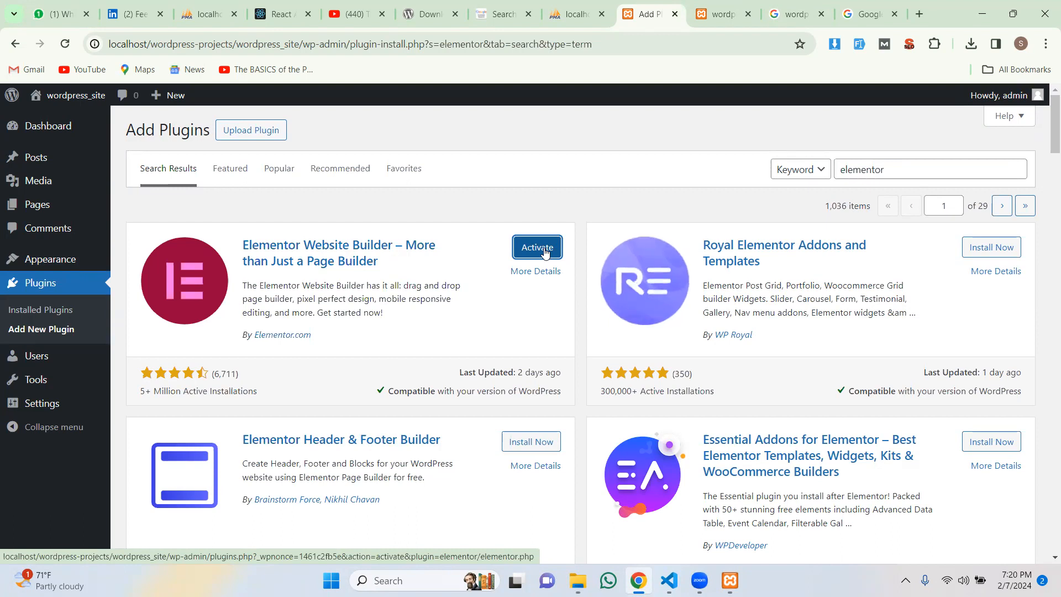
Step: Activate the newly installed Elementor Website Builder plugin
click(544, 251)
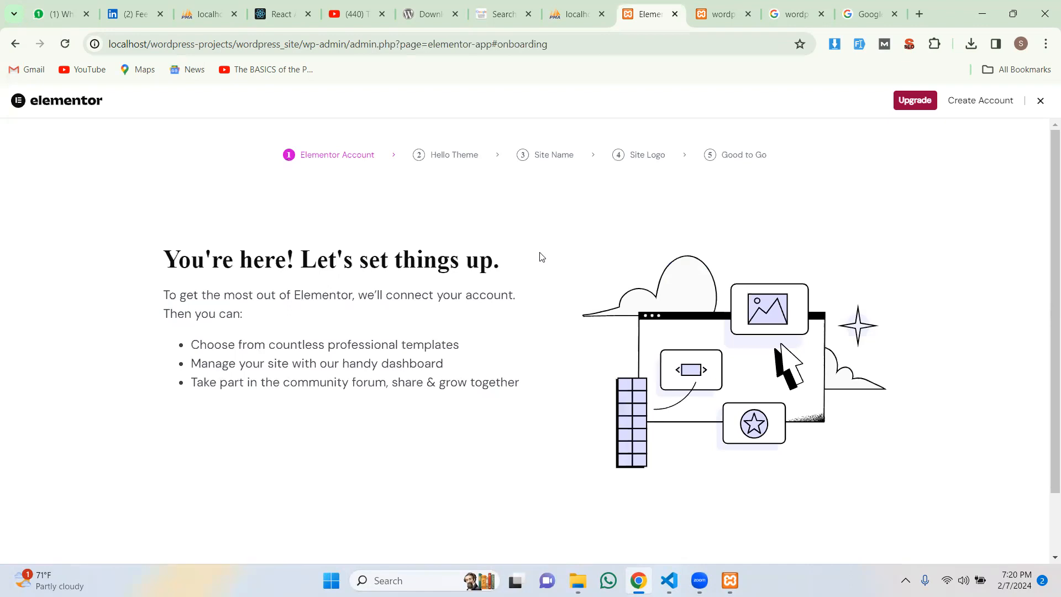
Step: Leave the Elementor onboarding wizard by going back in the browser
scroll(541, 257, down, 1)
scroll(539, 283, up, 1)
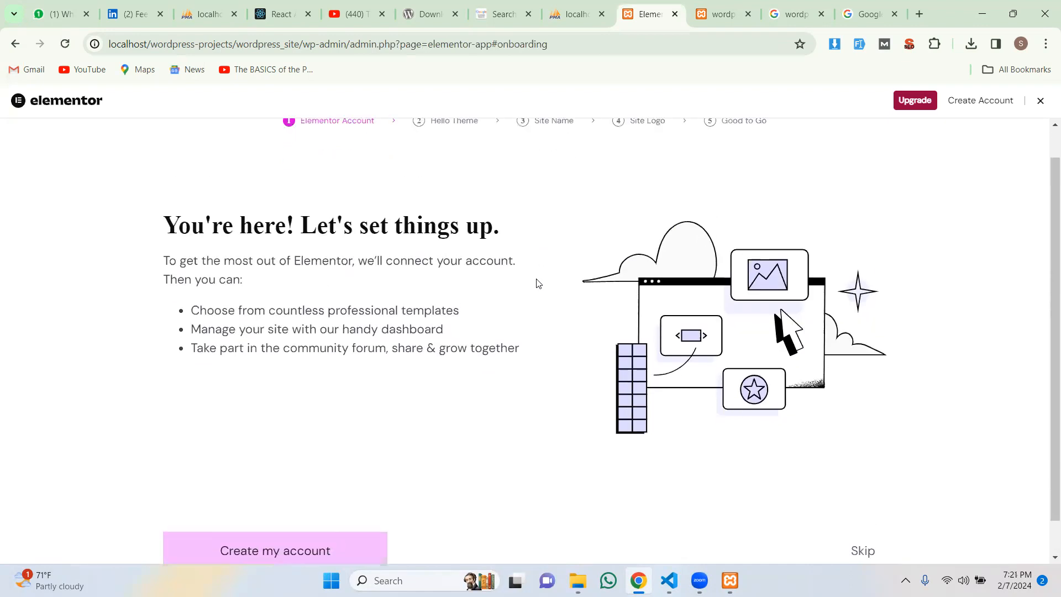
scroll(539, 283, up, 1)
scroll(539, 284, down, 2)
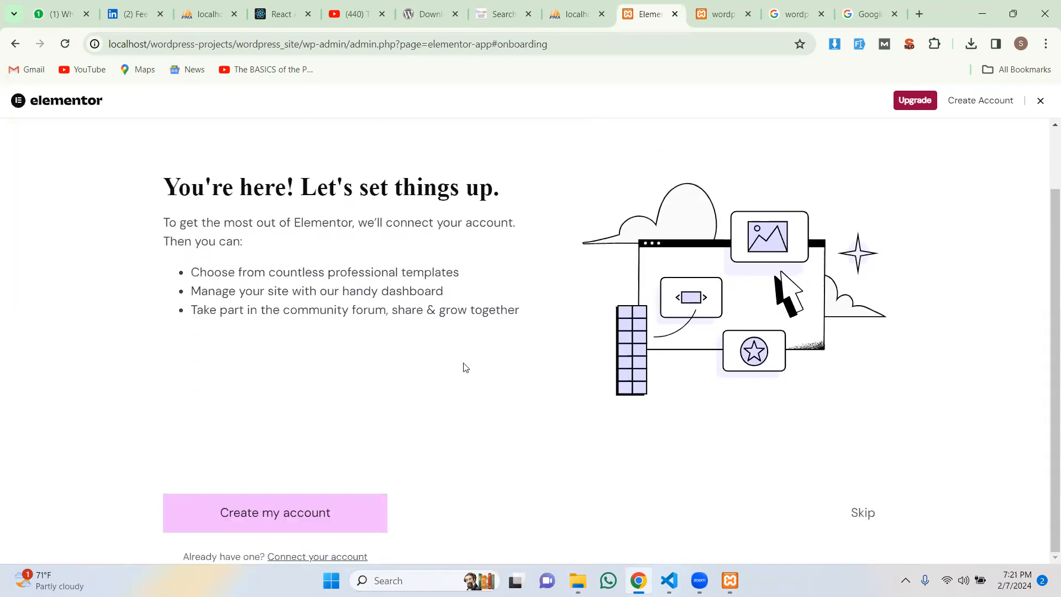
click(15, 44)
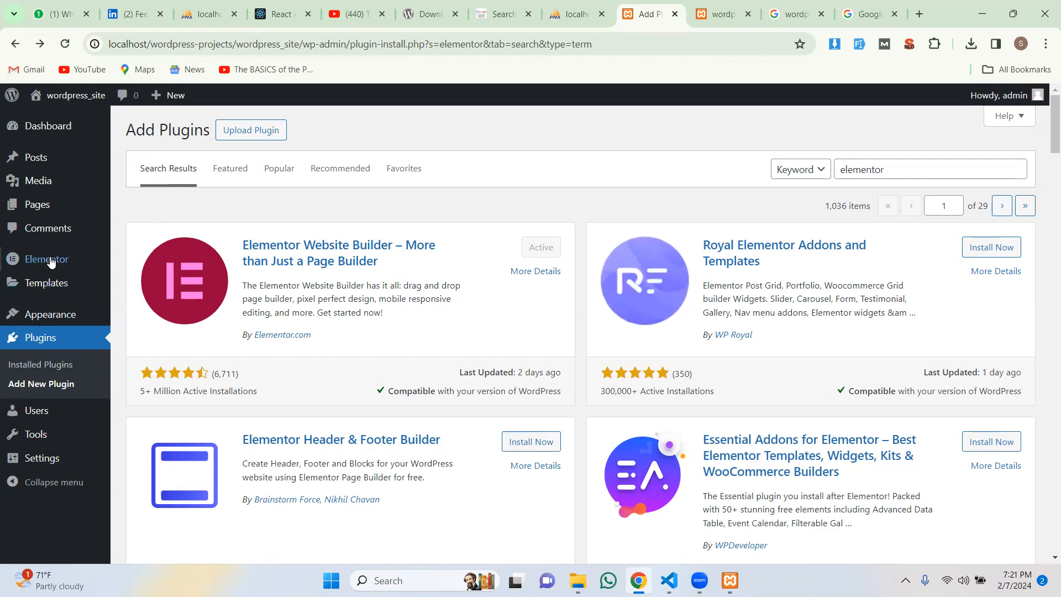
Step: Go to Appearance > Themes to view the installed themes
mouse_move(60, 267)
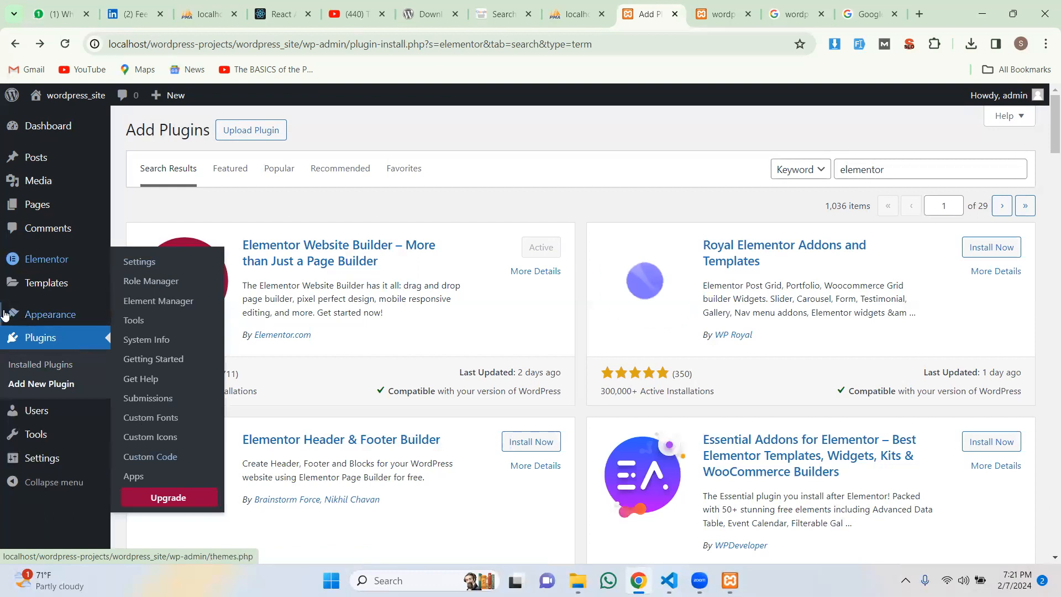
mouse_move(82, 318)
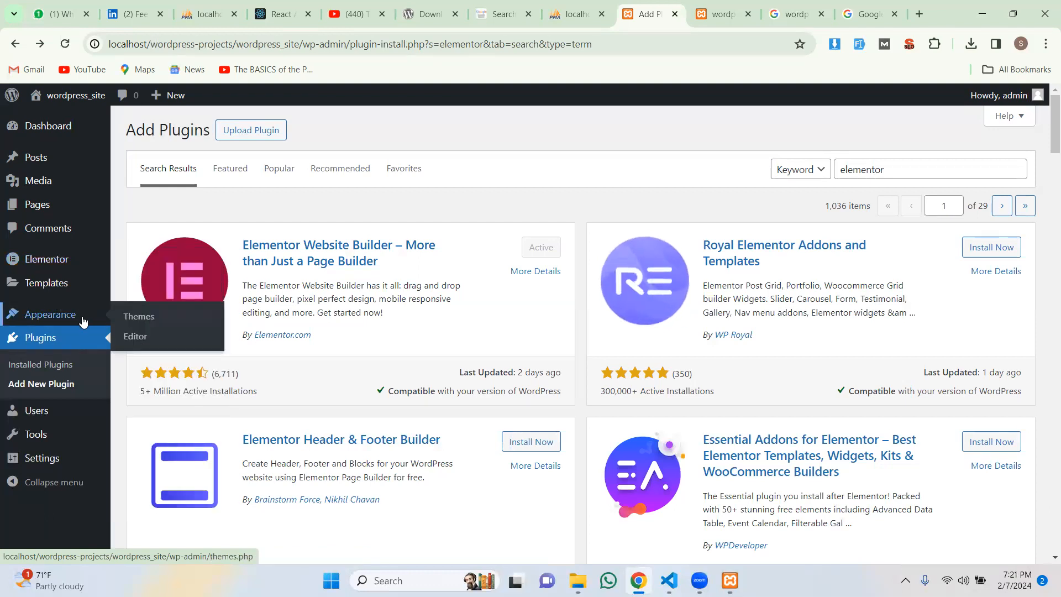
click(152, 323)
Step: Search installed themes for 'woocommerce' and 'woo commerce', then clear the search box
click(399, 129)
text(woo)
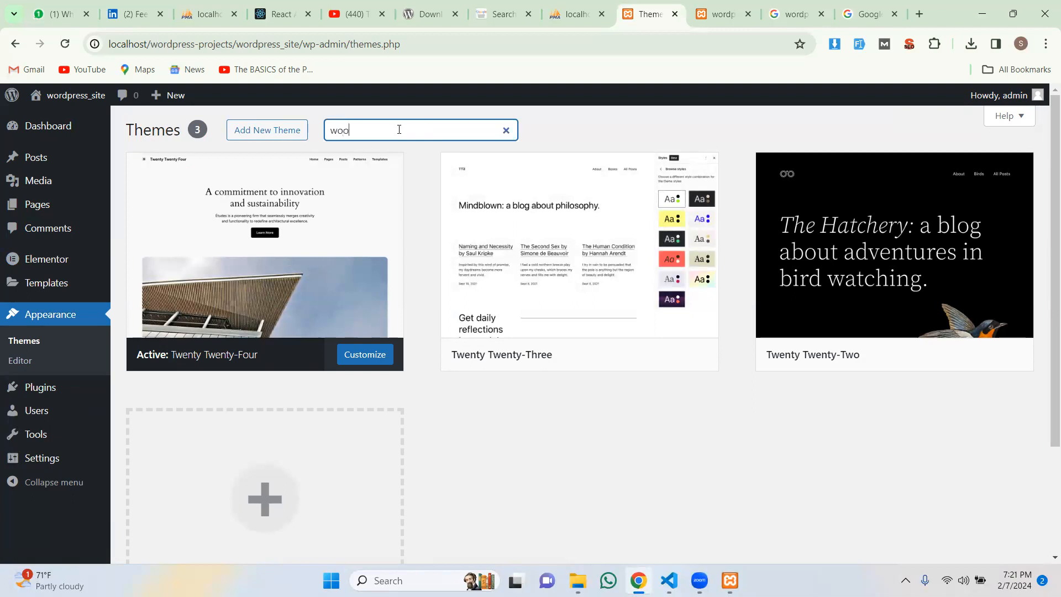
text(commer)
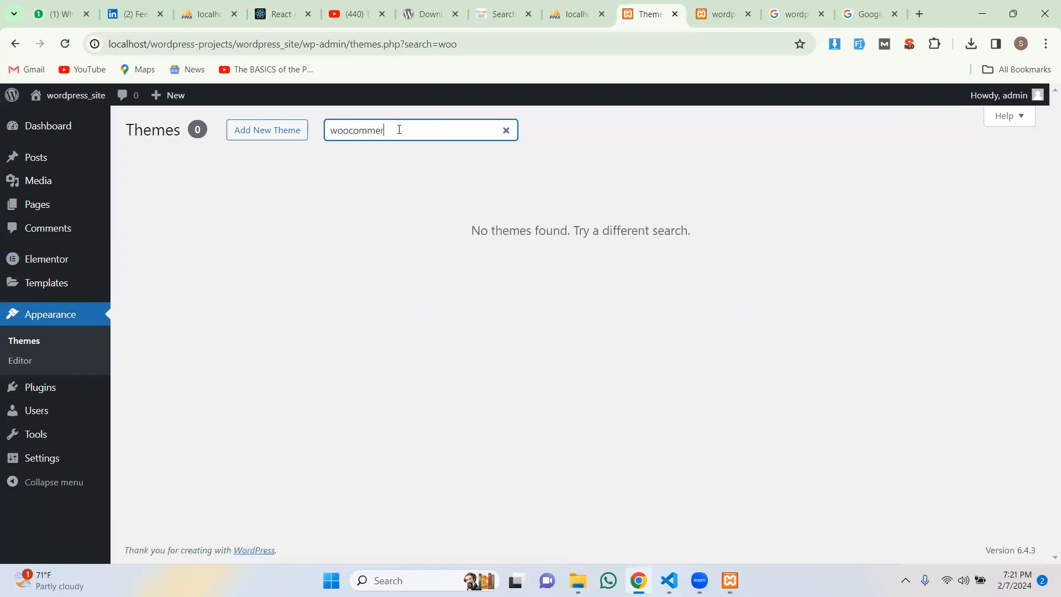
text(ce)
click(349, 131)
key(ctrl+a)
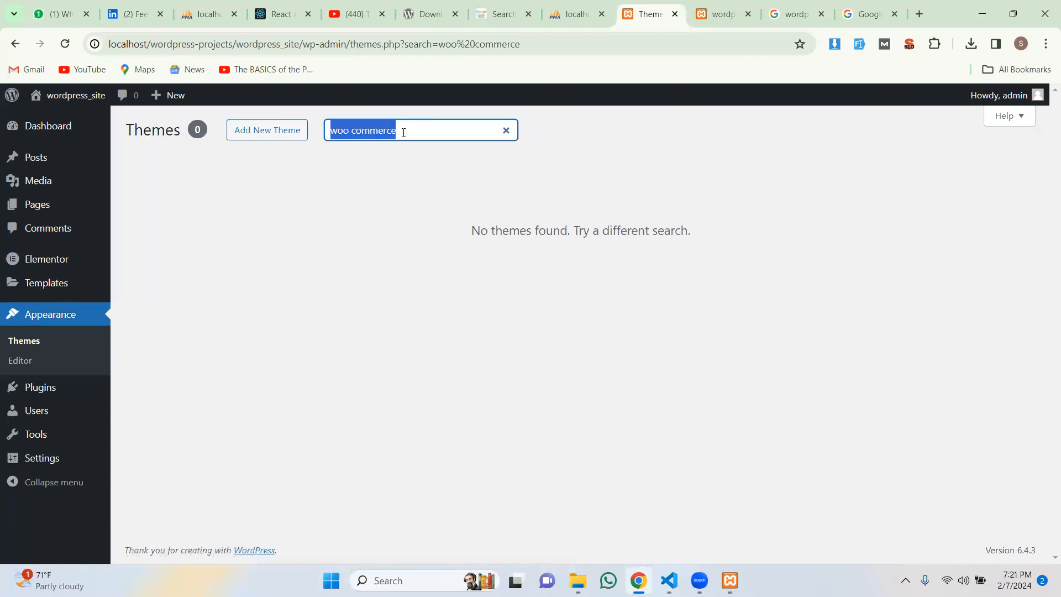
key(BackSpace)
Step: Search the installed plugins for 'woo commerce' to confirm WooCommerce isn't installed
mouse_move(52, 385)
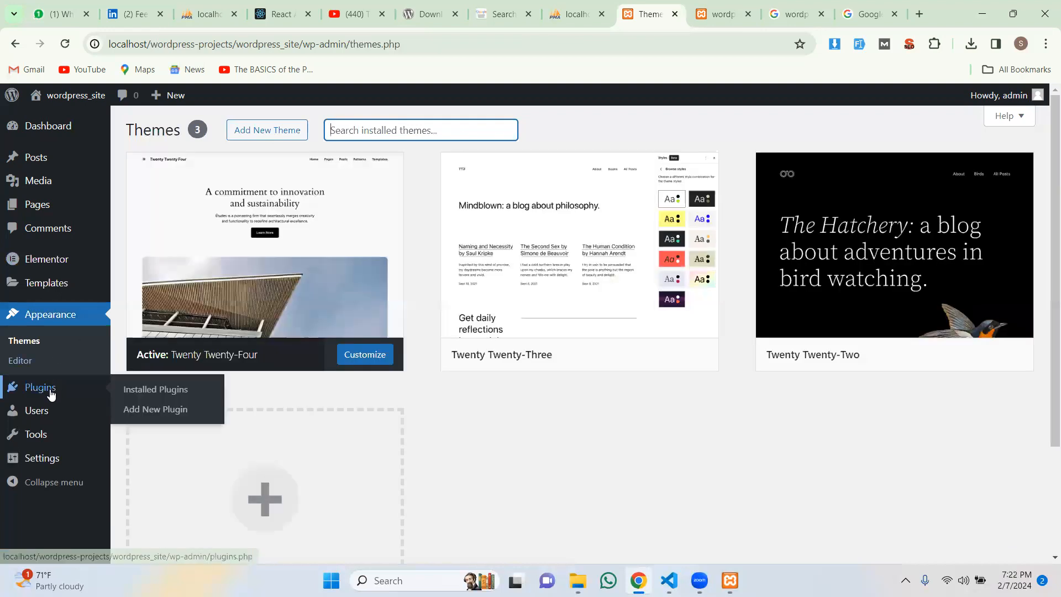
click(150, 392)
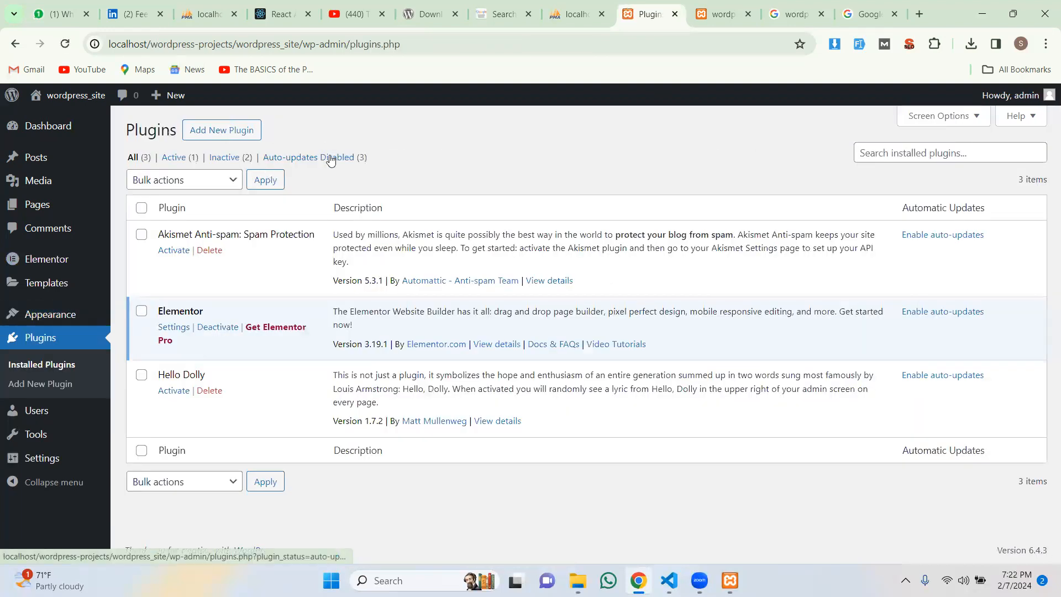
click(924, 148)
text(woo commerce)
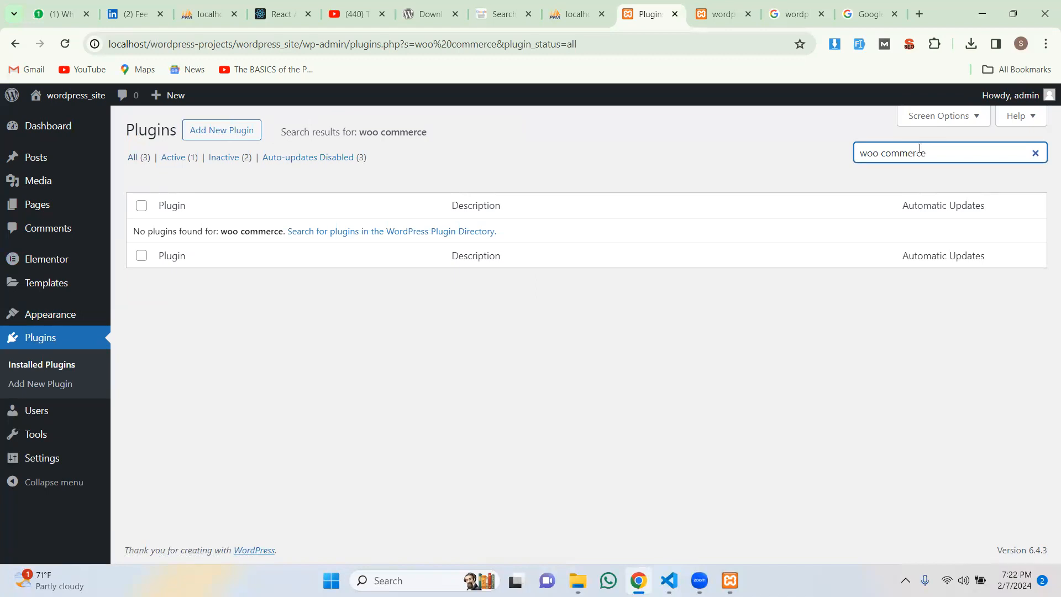
Step: Search the plugin directory for 'woo commerce' under Add New Plugin
click(217, 132)
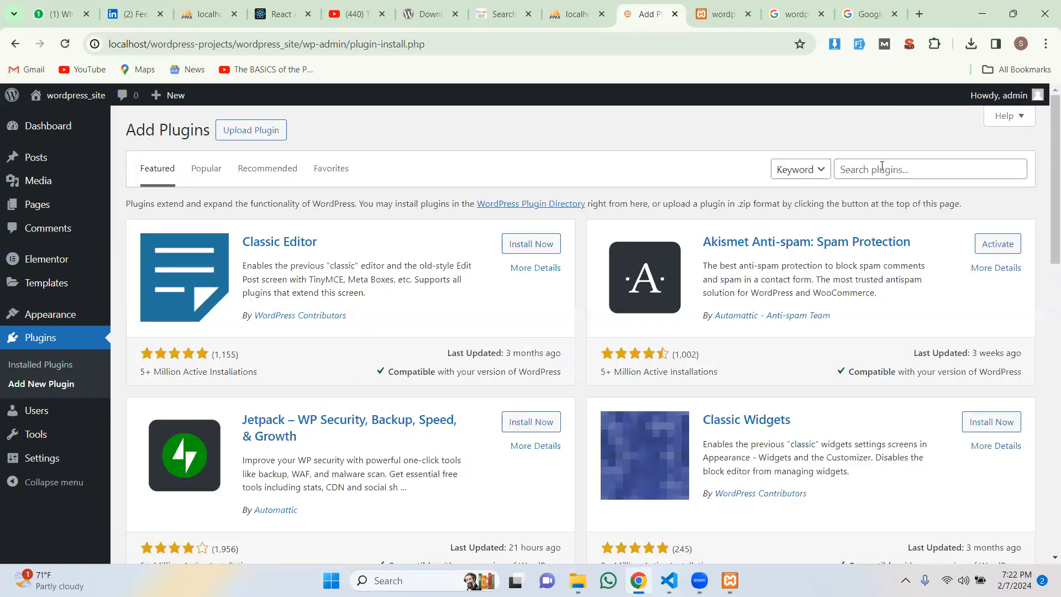
click(881, 169)
text(woo commerce)
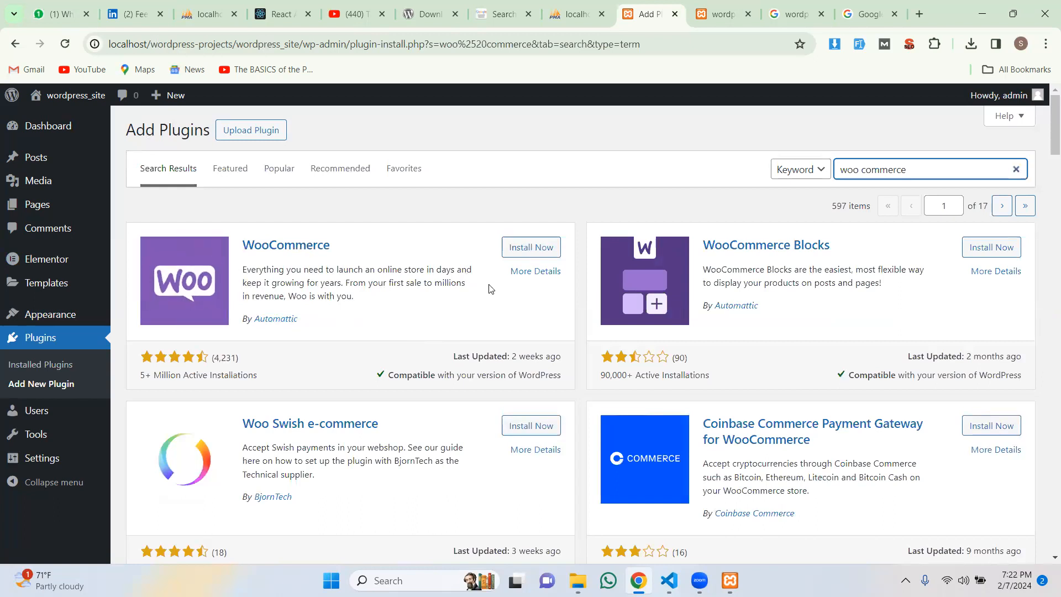
Step: Install the WooCommerce plugin and activate it once installation finishes
click(531, 248)
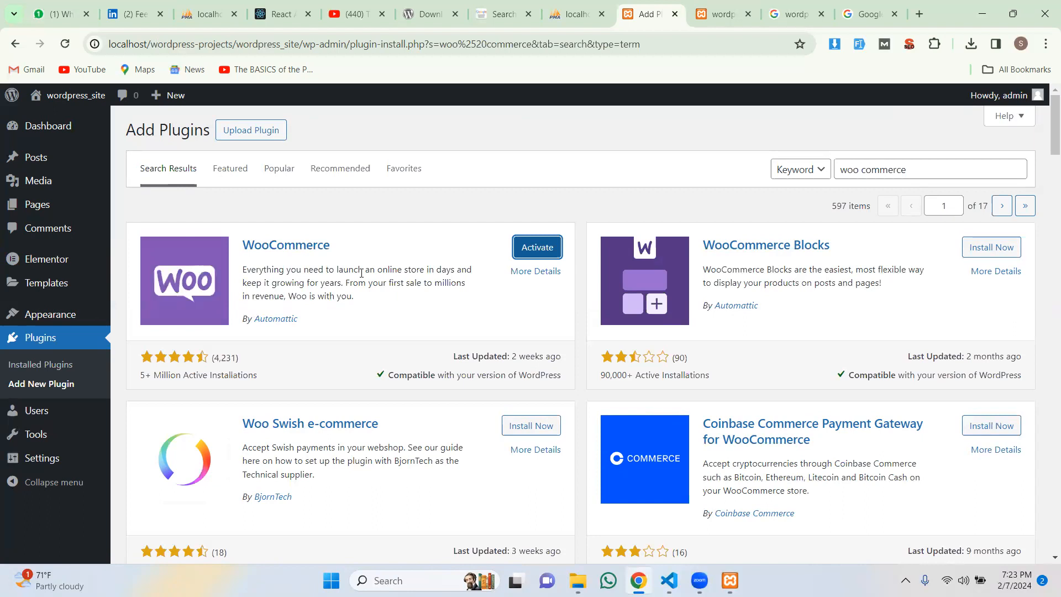
click(553, 248)
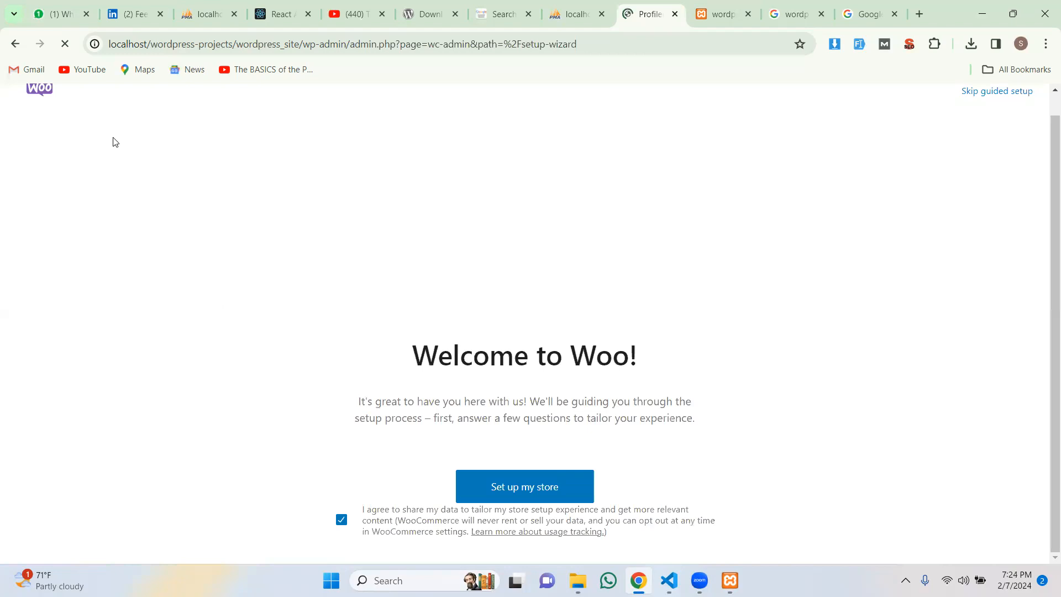
Step: Pick an earlier page from the browser history to return to the Themes page
right_click(15, 46)
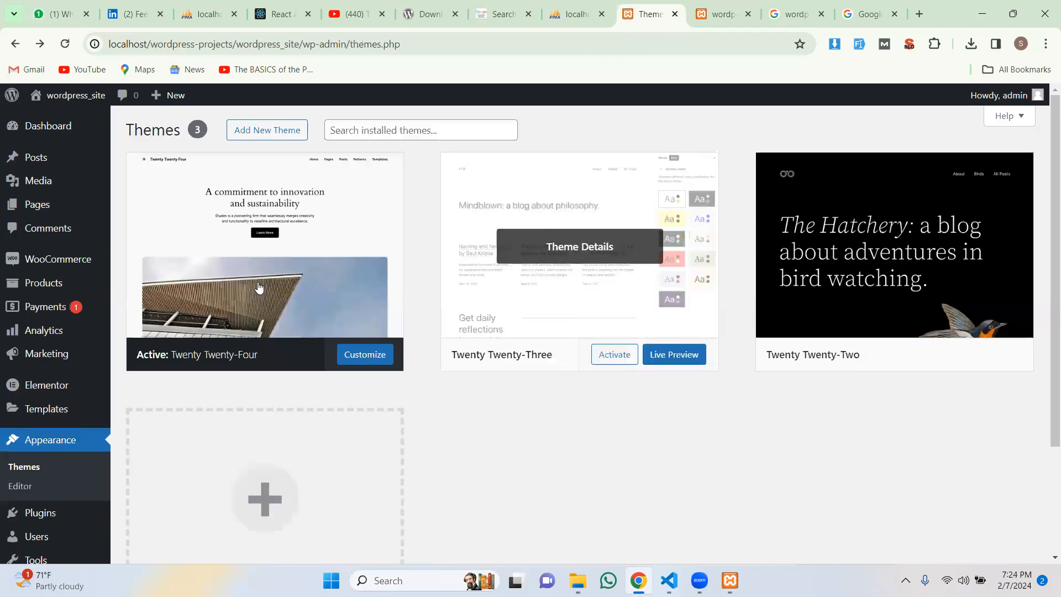
mouse_move(72, 266)
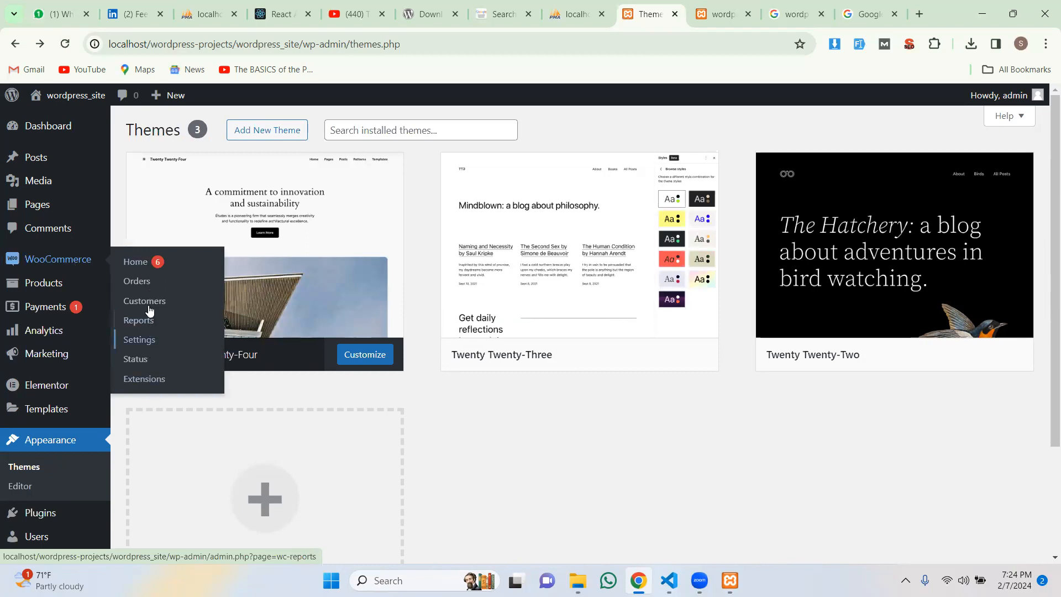
click(146, 266)
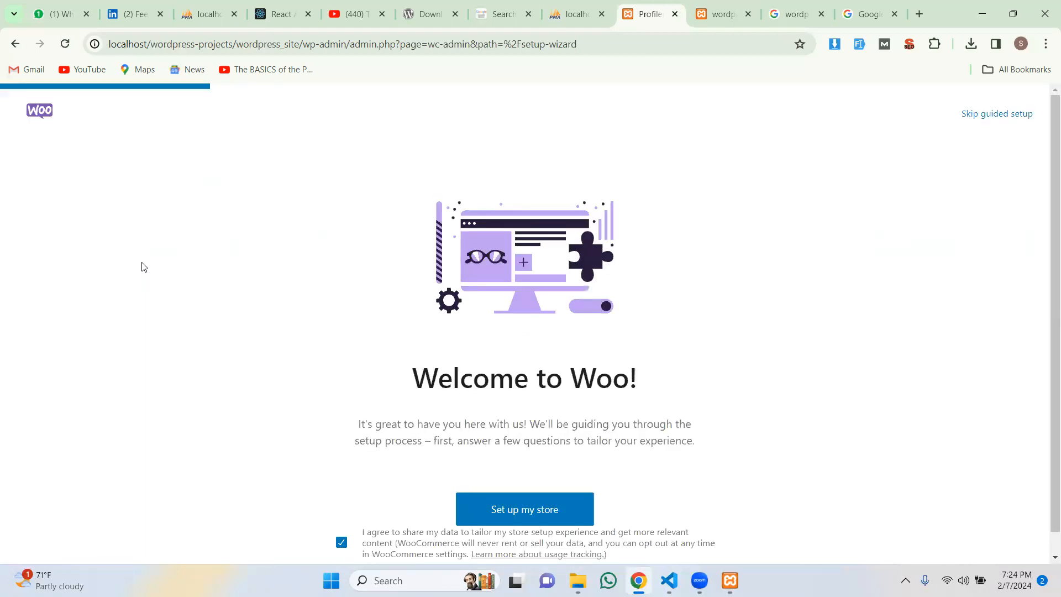
scroll(608, 330, down, 1)
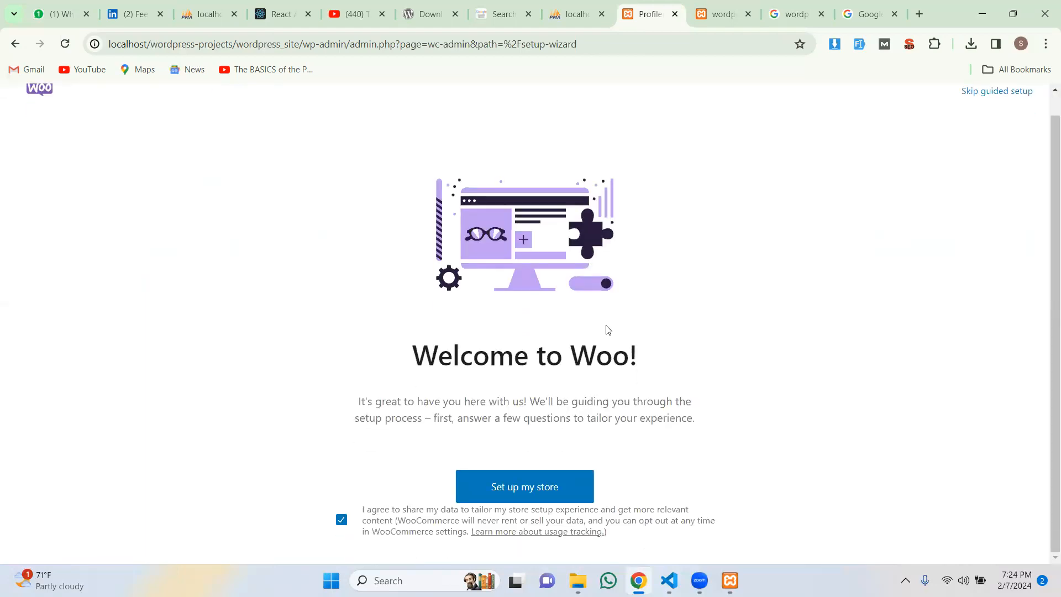
scroll(602, 329, up, 1)
scroll(593, 325, down, 1)
scroll(586, 321, up, 1)
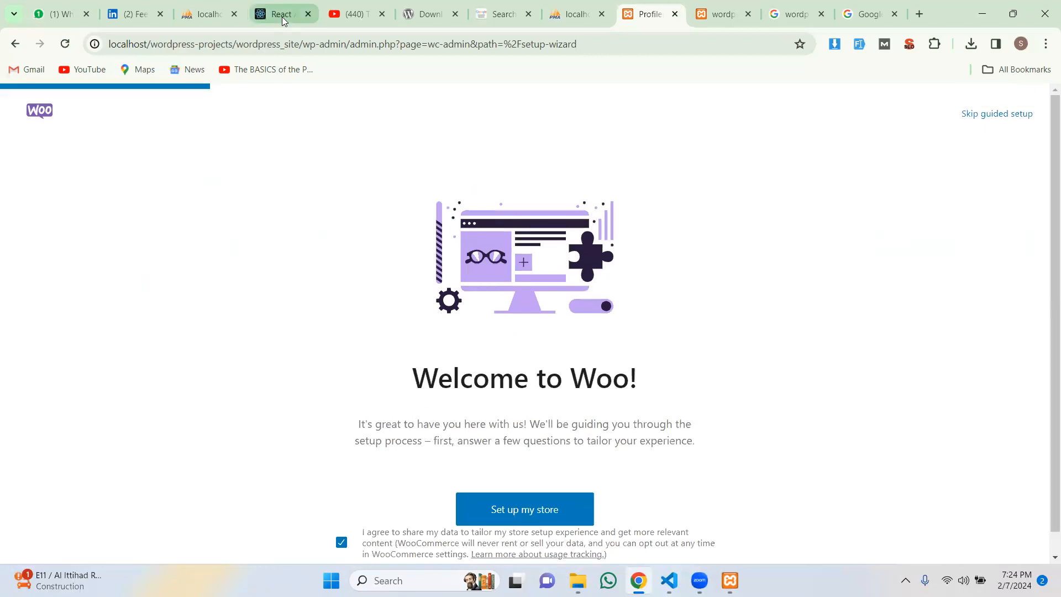
Step: Review the MEDPRIX purchase orders list with Purchase Tracking collapsed, then bring up File Explorer
key(ctrl+4)
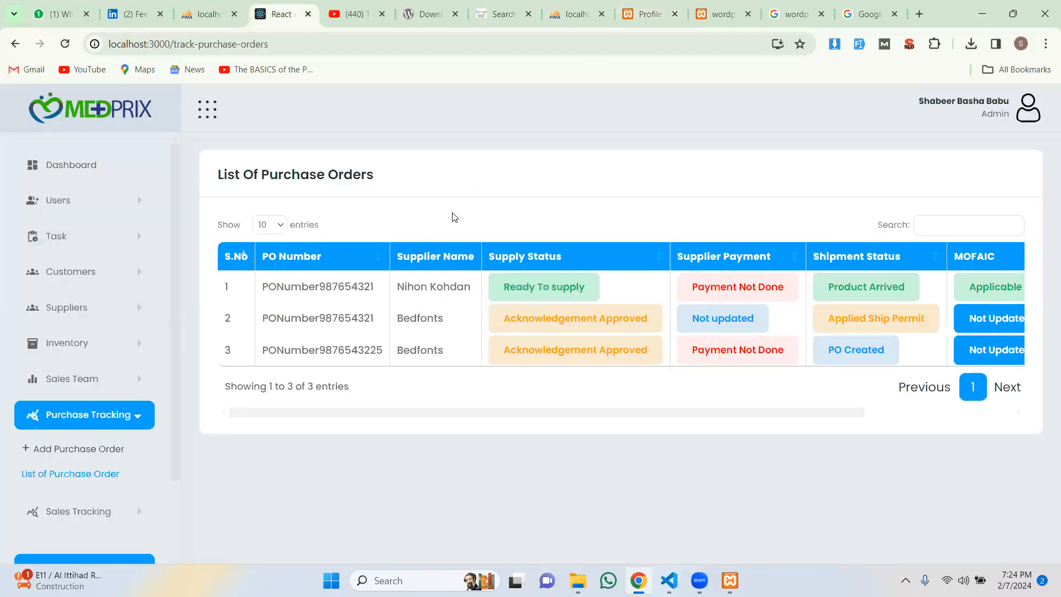
scroll(138, 287, down, 2)
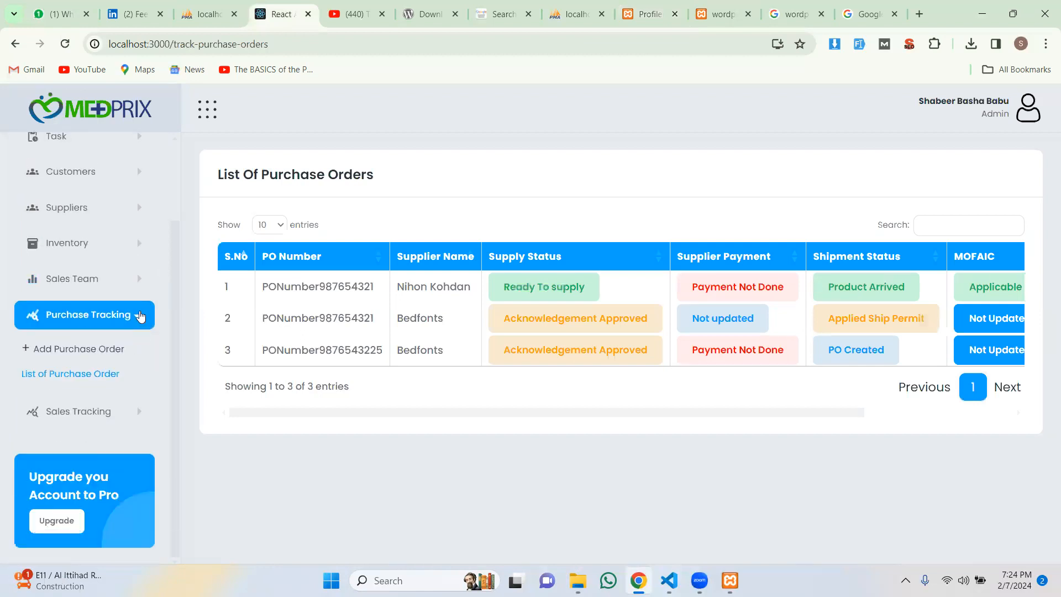
click(140, 316)
scroll(135, 261, up, 1)
scroll(138, 242, down, 1)
scroll(138, 241, up, 1)
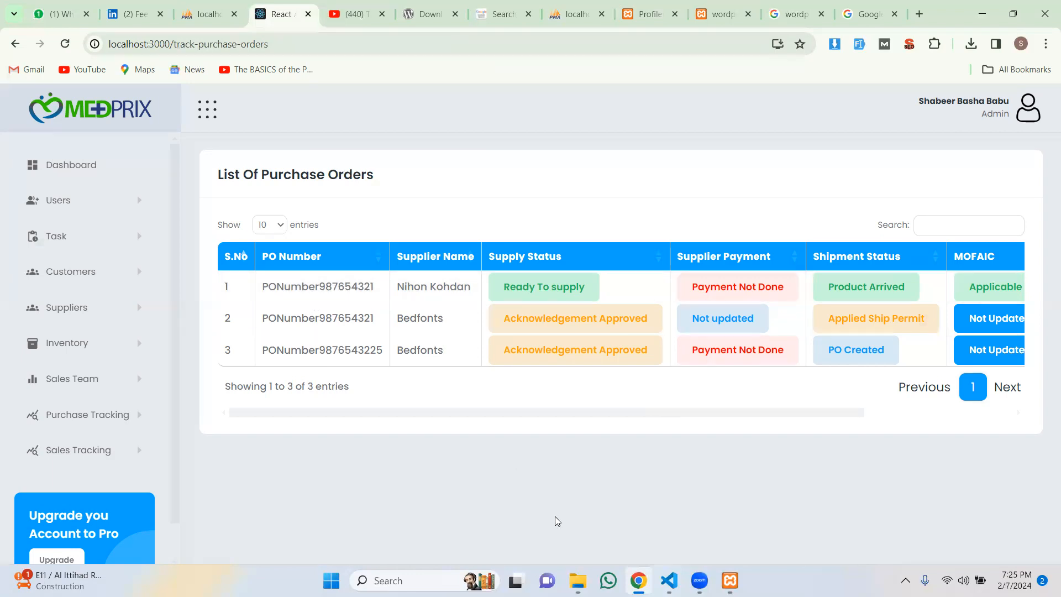
key(alt+Tab)
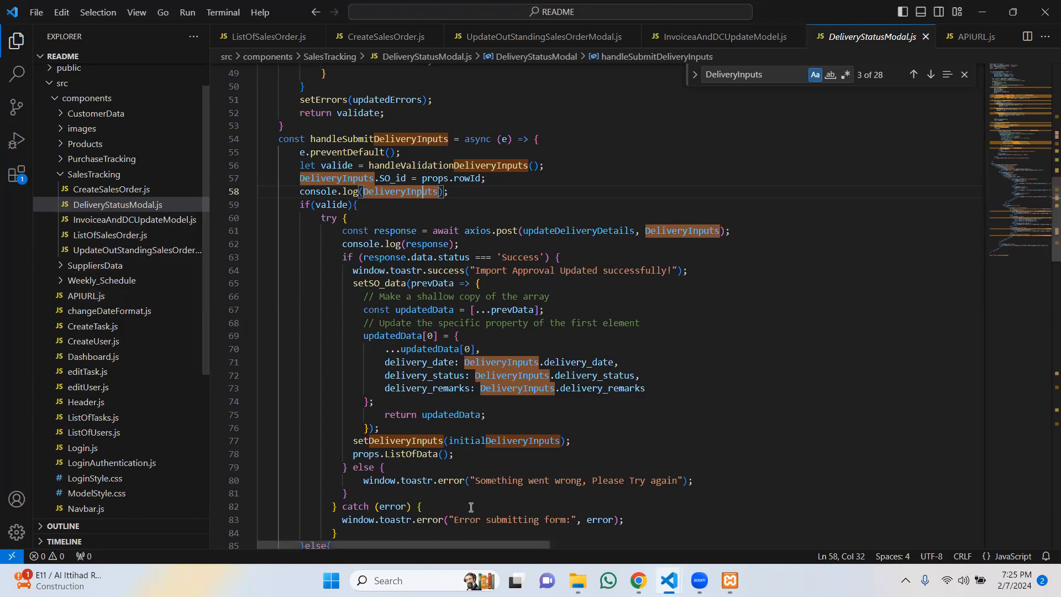
click(577, 580)
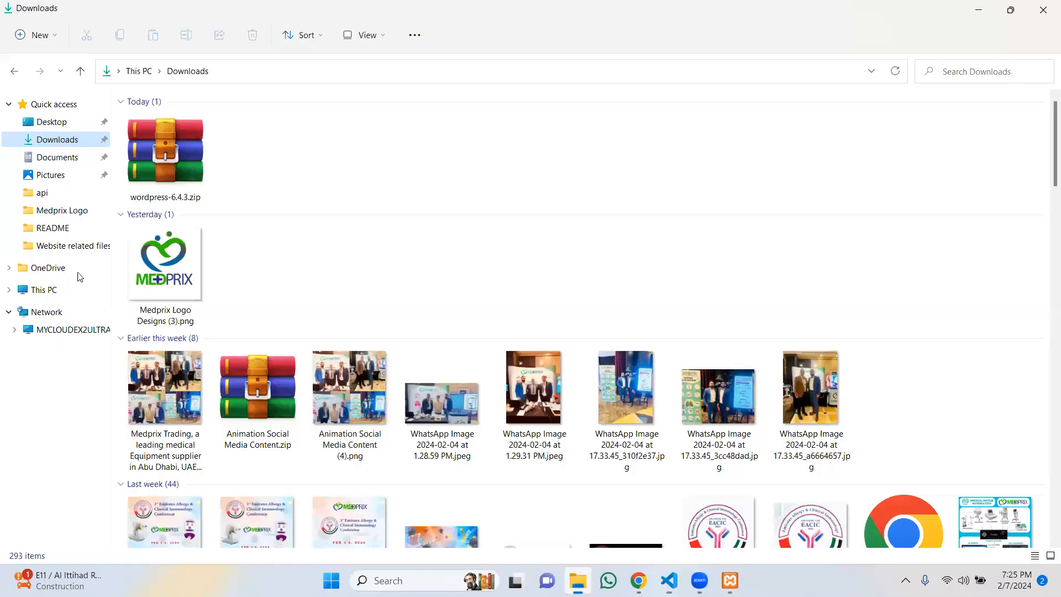
Step: Delete the build folder in the README project folder, then switch back to VS Code
click(50, 228)
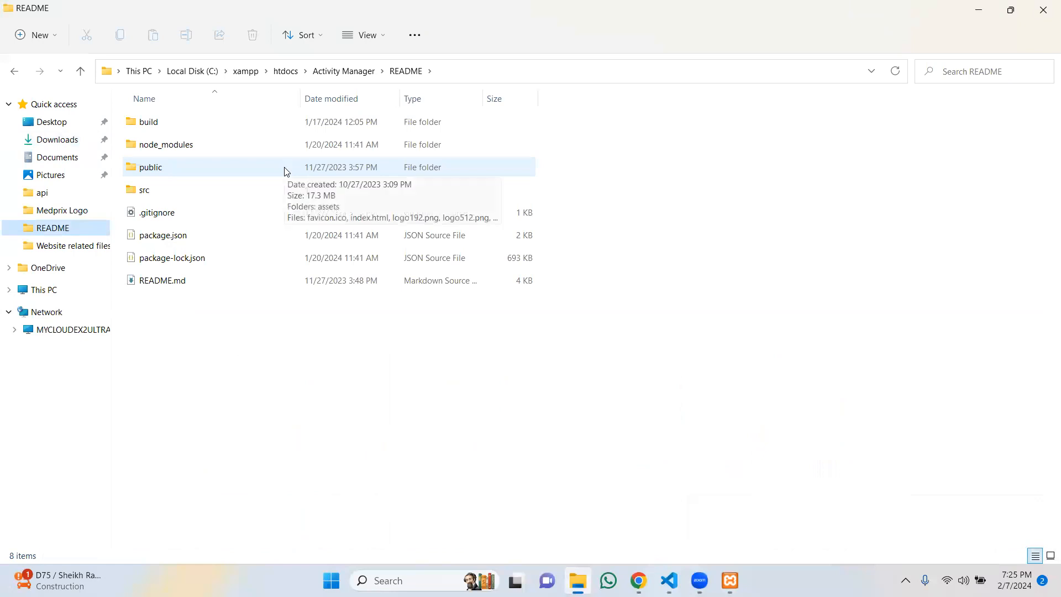
click(151, 126)
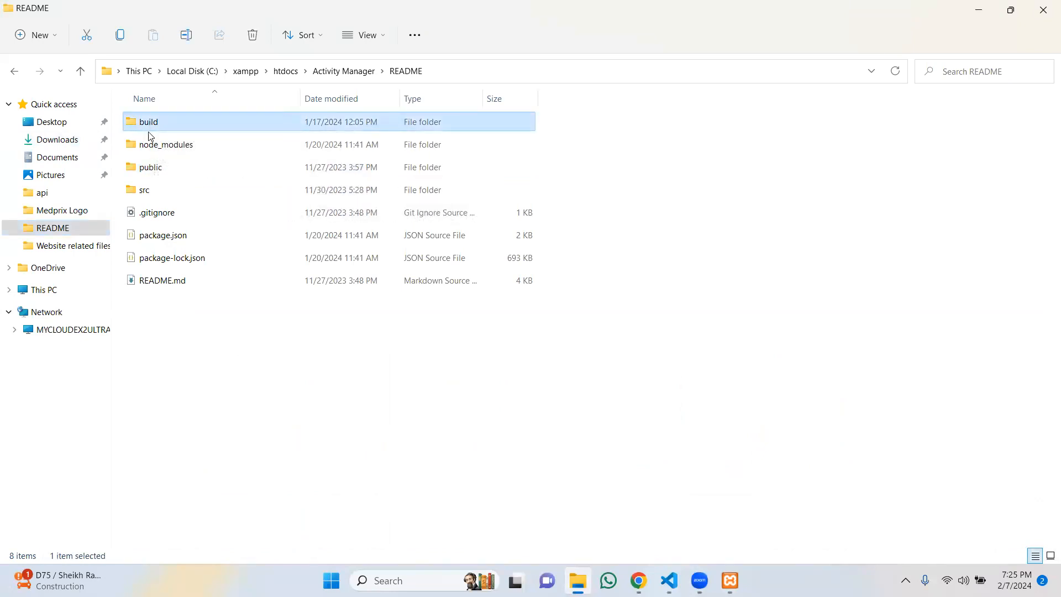
key(Delete)
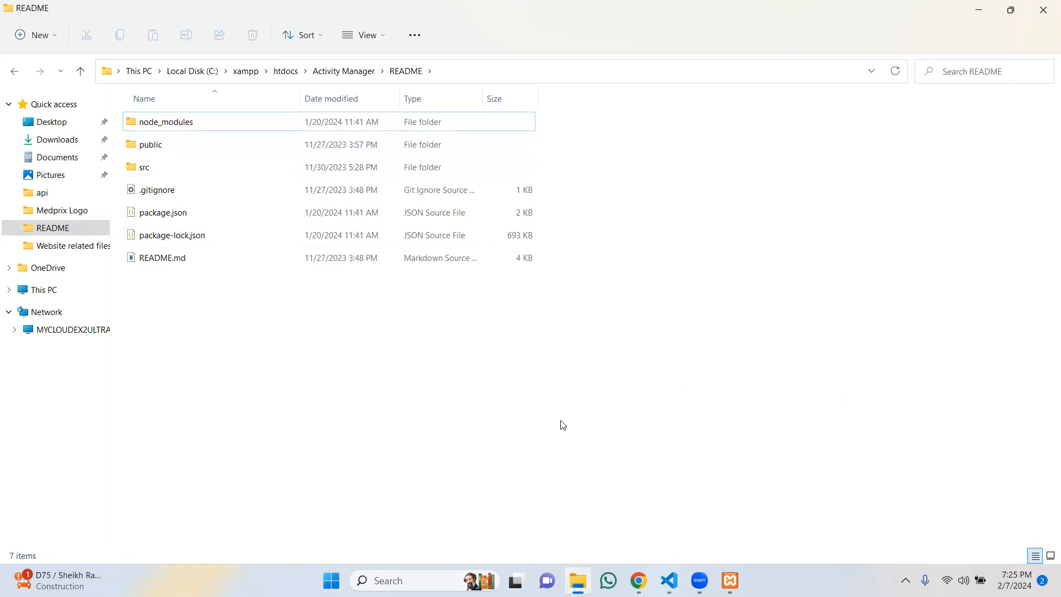
mouse_move(669, 580)
click(594, 505)
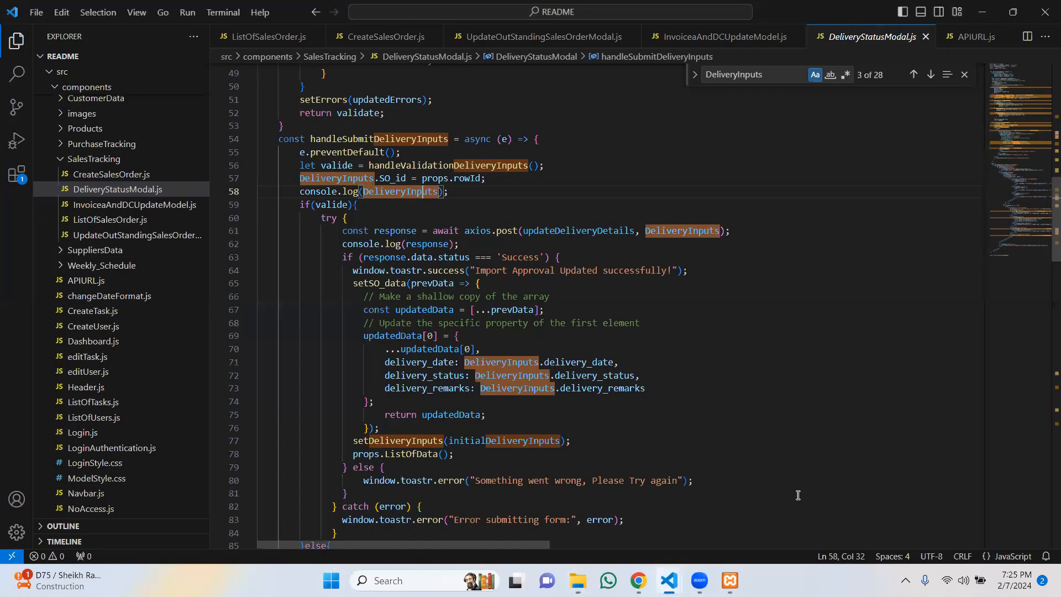